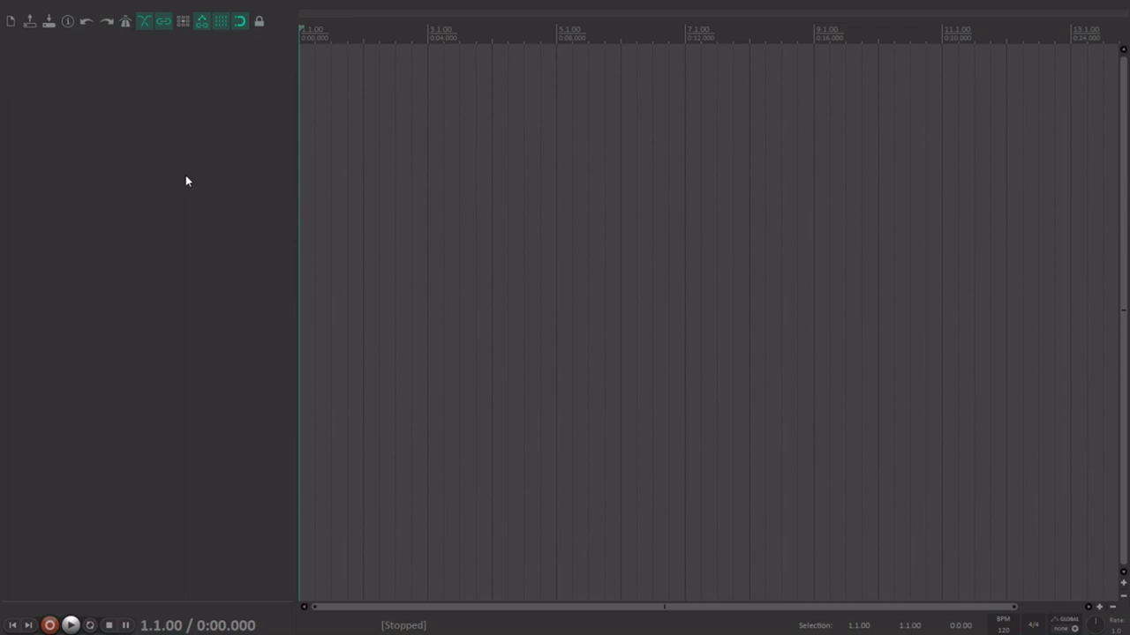
Add a Serum track with a MIDI item about 6.75 bars long from the project start, and open it in the MIDI editor
key("ctrl+t")
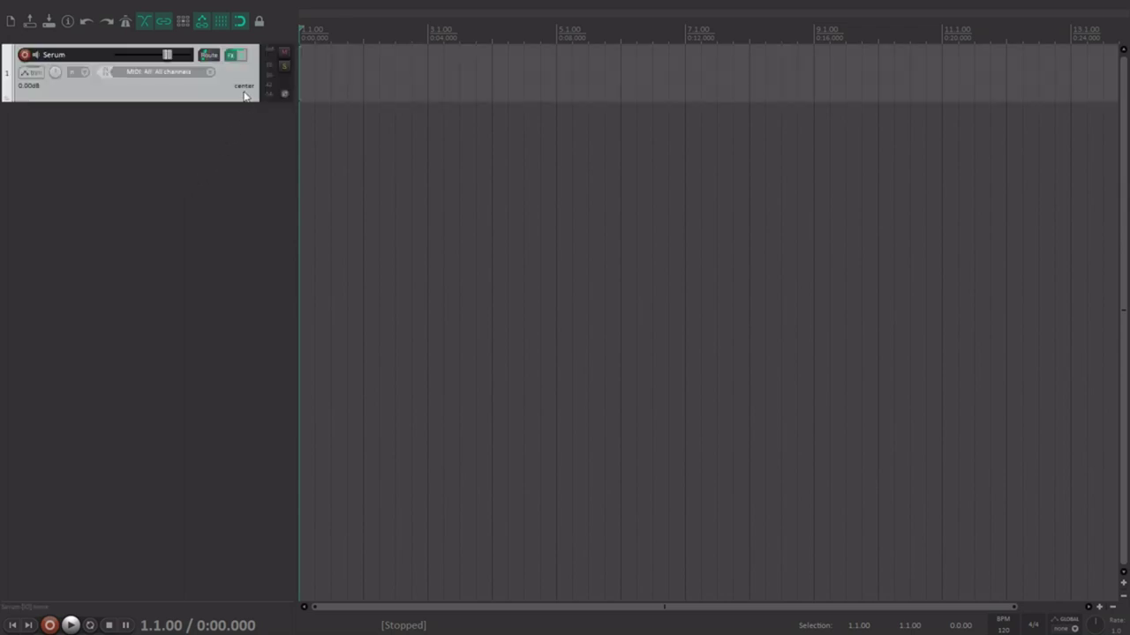
key("ctrl+m")
left_click_drag(372, 89, 731, 89)
double_click(570, 89)
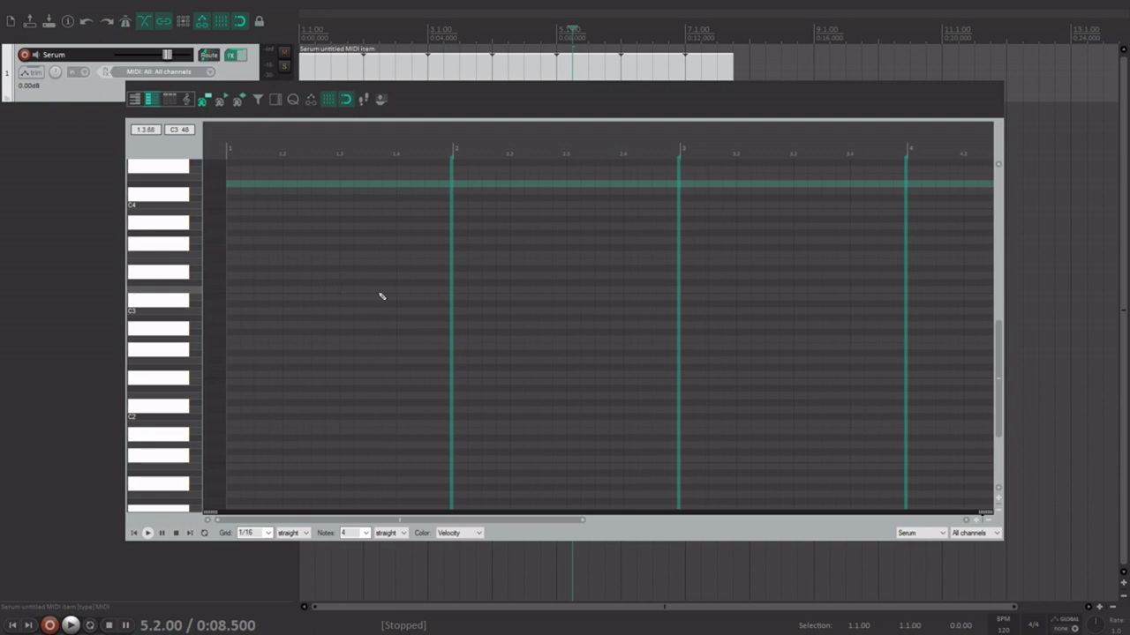
Extend the MIDI item's loop length to three bars and draw a one-bar F1 bass note at its start
scroll(382, 296, "down", 2)
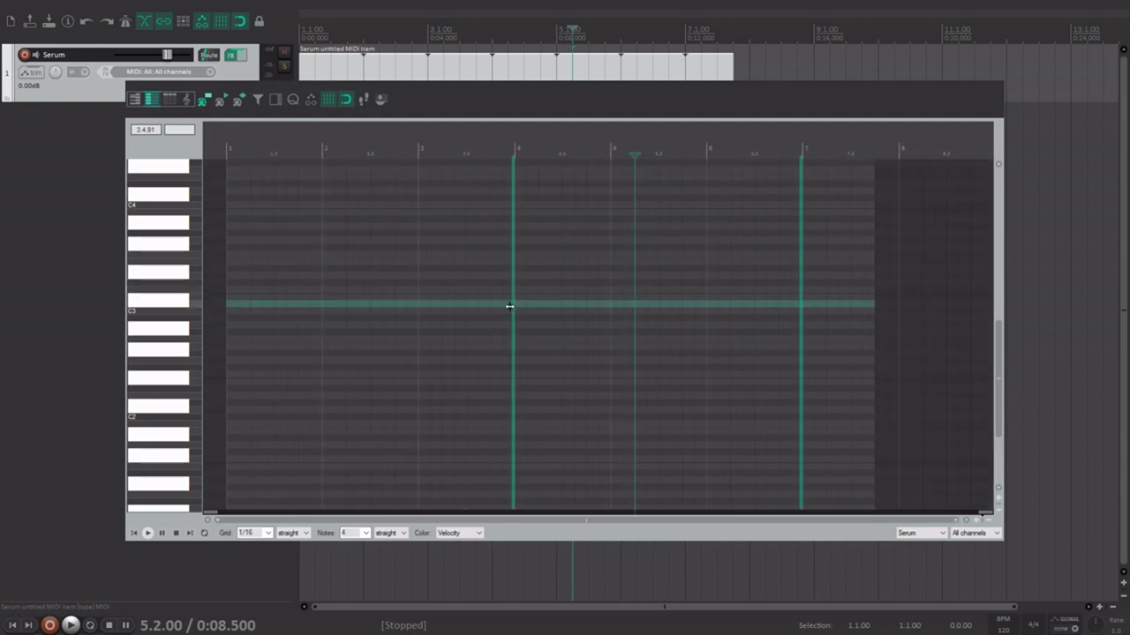
scroll(512, 327, "up", 3)
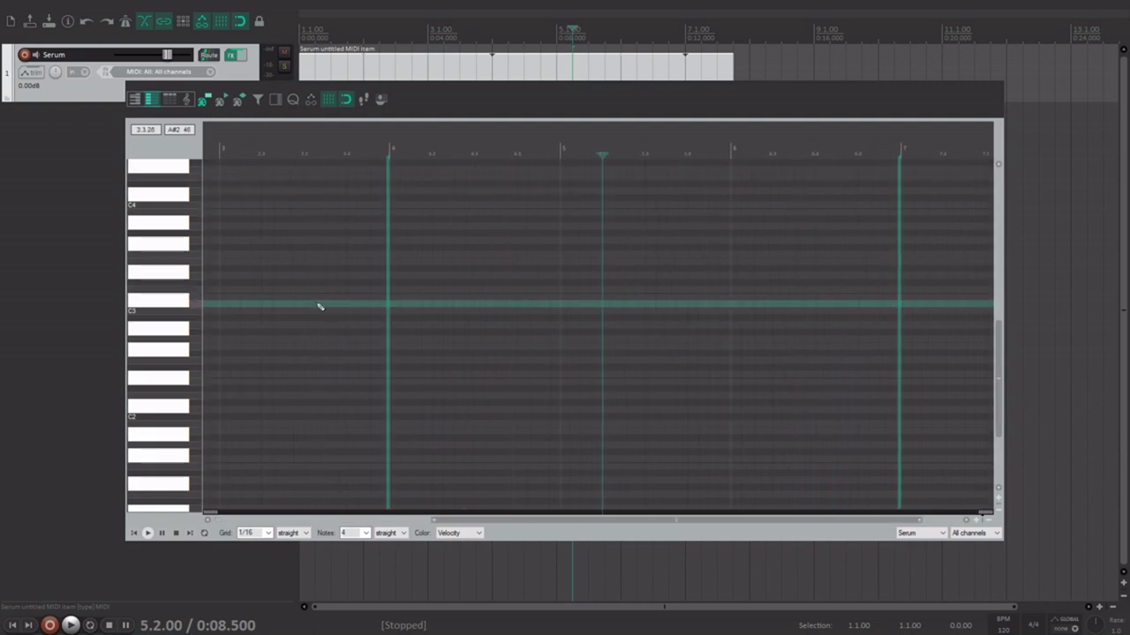
left_click(133, 533)
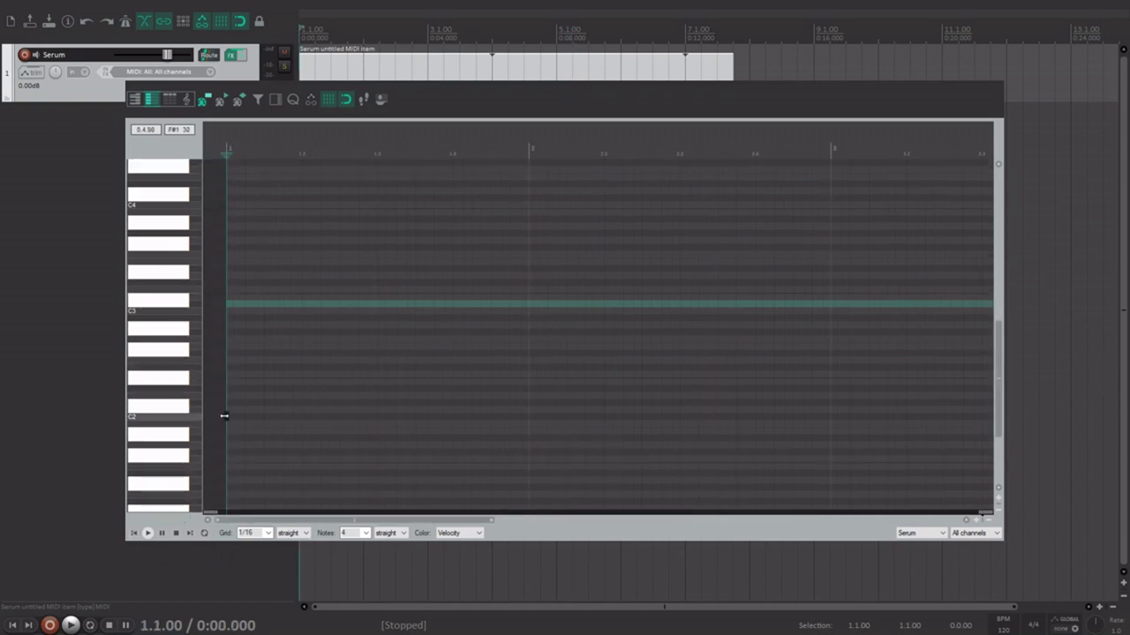
left_click(189, 323)
mouse_move(189, 325)
left_mouse_down()
mouse_move(197, 427)
mouse_move(529, 430)
left_mouse_up()
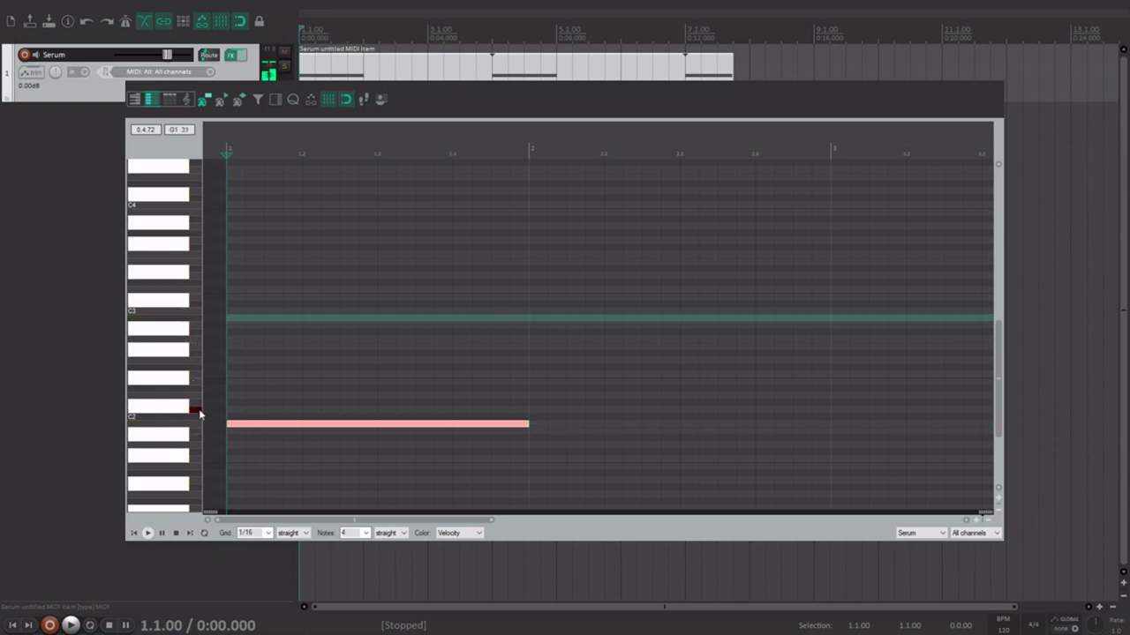
Draw two eighth-note G#2 notes in bar 1, starting at 1.1.50 and 1.2.25, and play the start briefly
left_click_drag(275, 319, 298, 319)
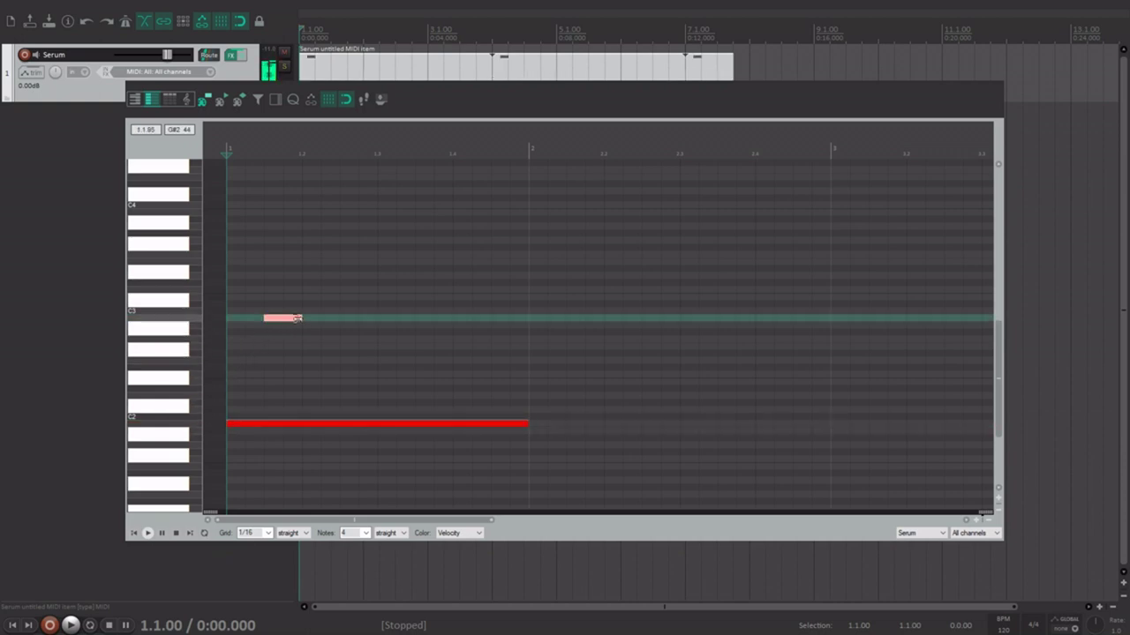
left_click(334, 319)
scroll(312, 380, "down", 2)
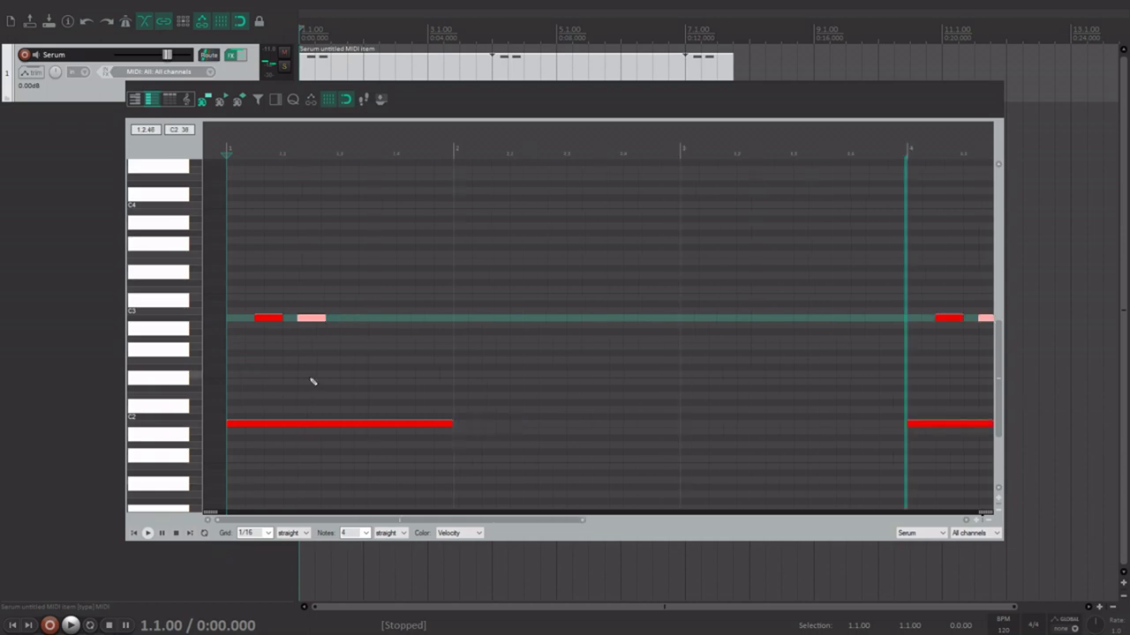
scroll(353, 346, "up", 1)
scroll(580, 309, "down", 2)
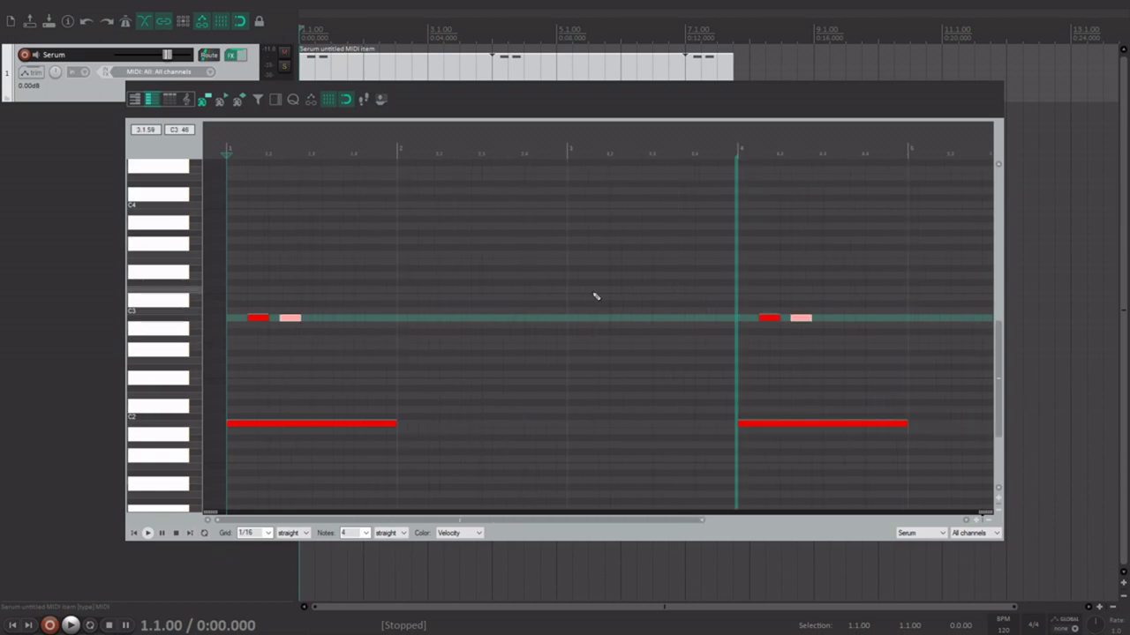
scroll(529, 292, "up", 1)
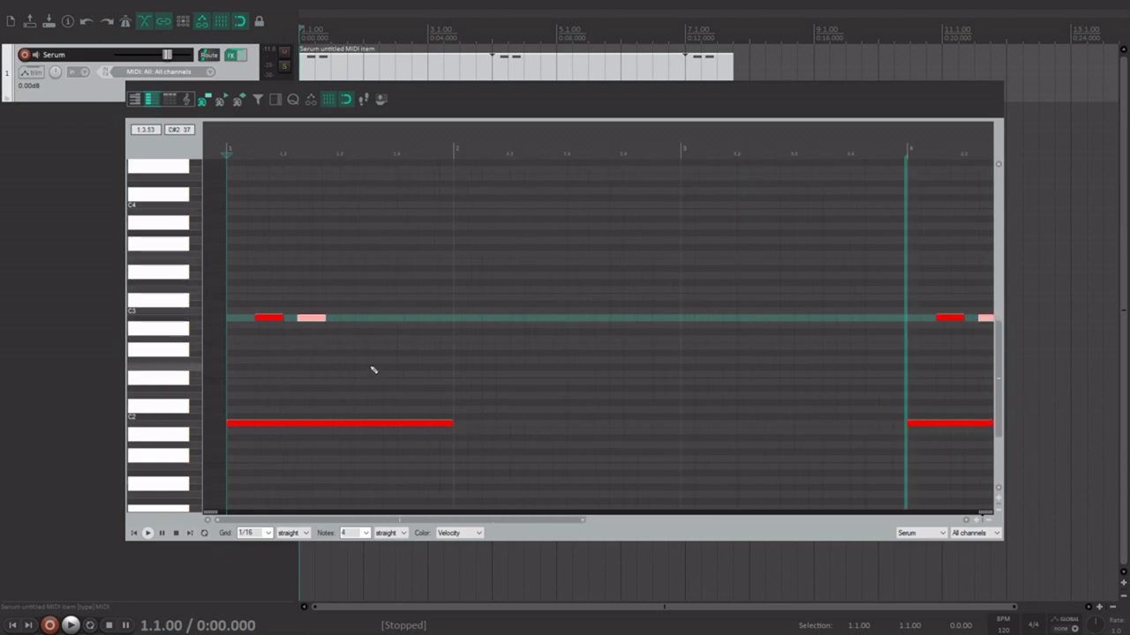
key("space")
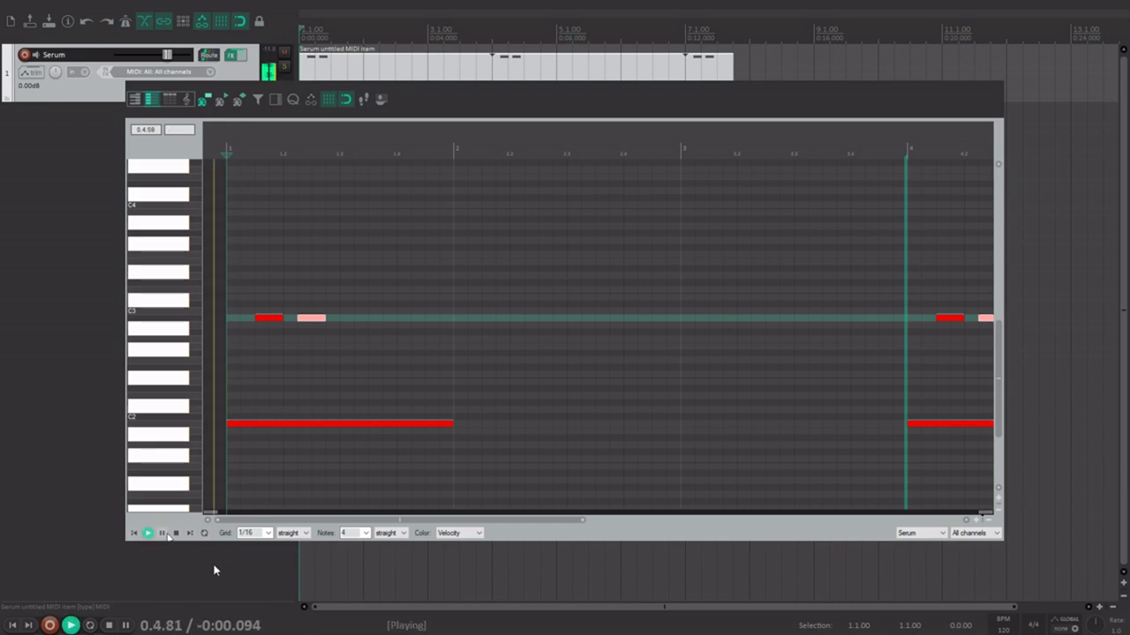
key("space")
Add two more G#2 eighth notes at the same spacing in bar 1 and finish the bar with a C3 note
left_click(350, 319)
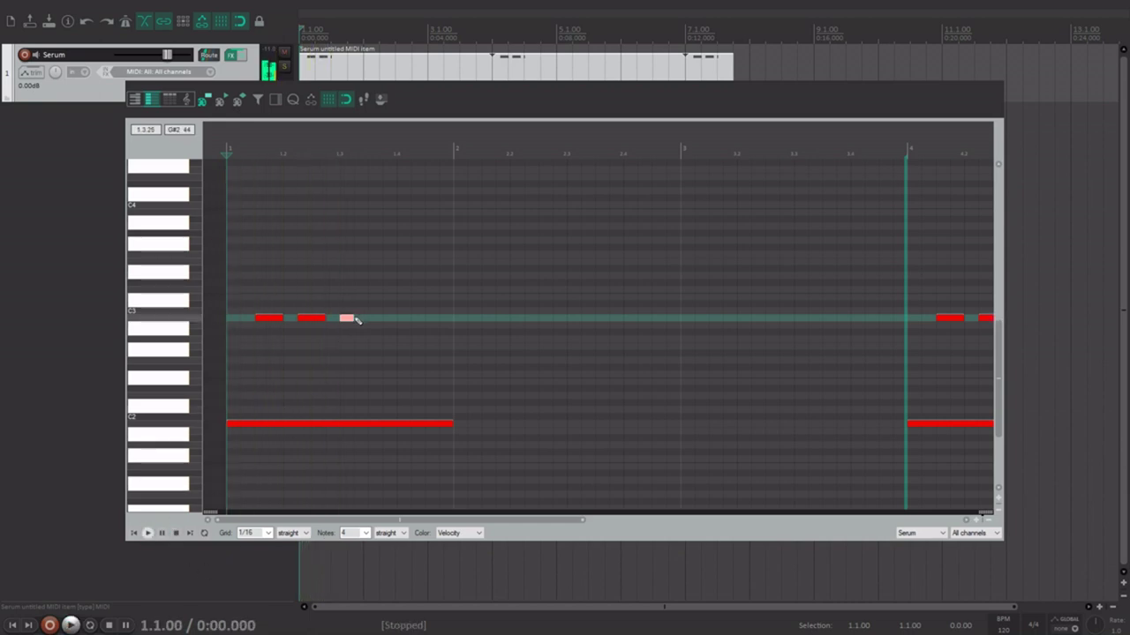
left_click(391, 320)
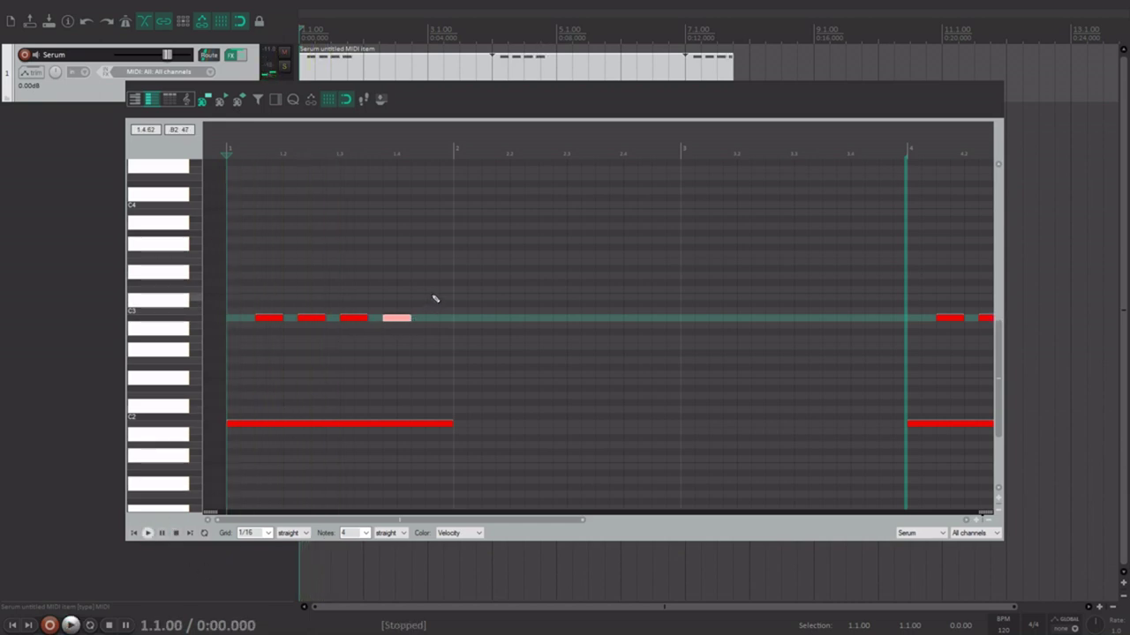
left_click(432, 290)
scroll(449, 298, "down", 2)
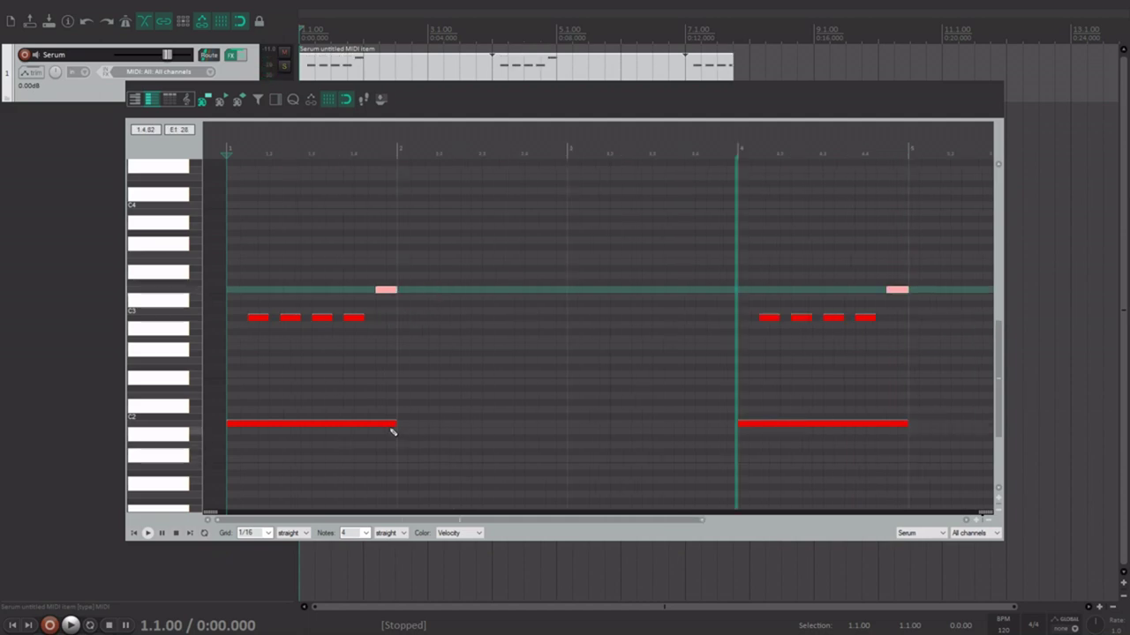
Lengthen the F1 bass note to two bars and shorten the item's loop to end at bar 3
left_click_drag(398, 427, 575, 426)
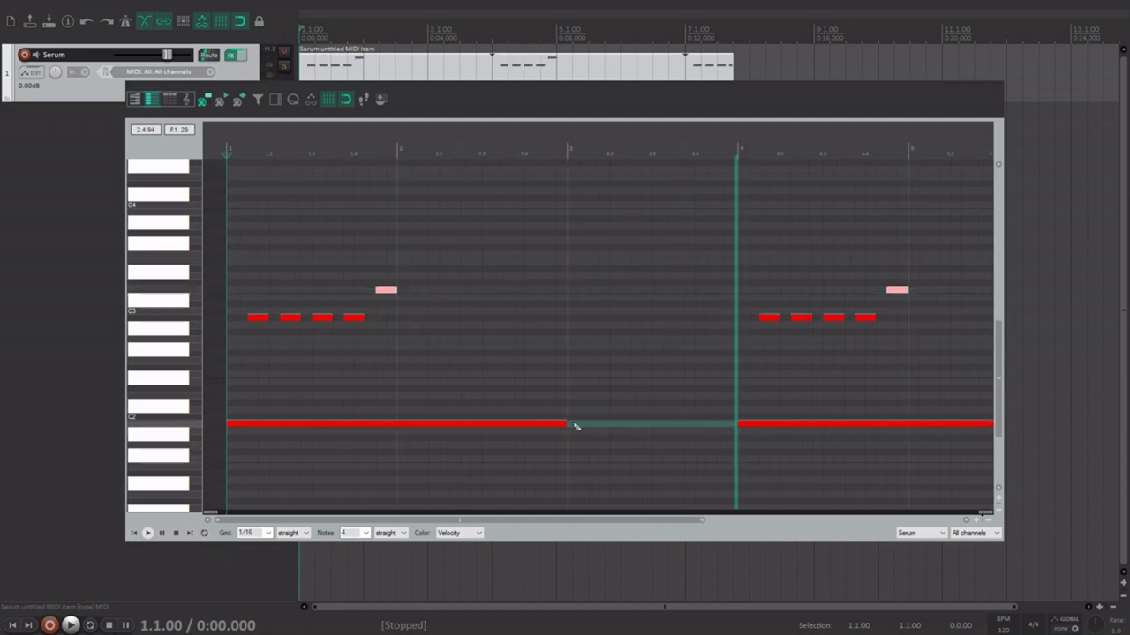
left_click_drag(736, 384, 564, 403)
scroll(375, 349, "up", 1)
Copy the five upper notes of bar 1 into bar 2 and lower the copied last note to F2
left_click(449, 368)
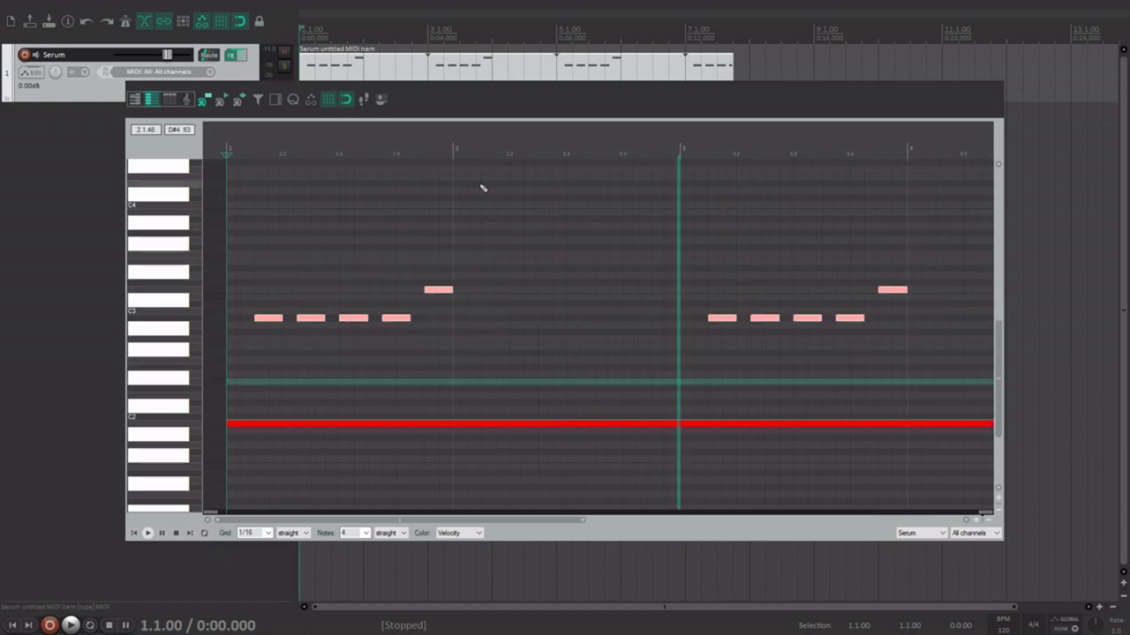
left_click(482, 153)
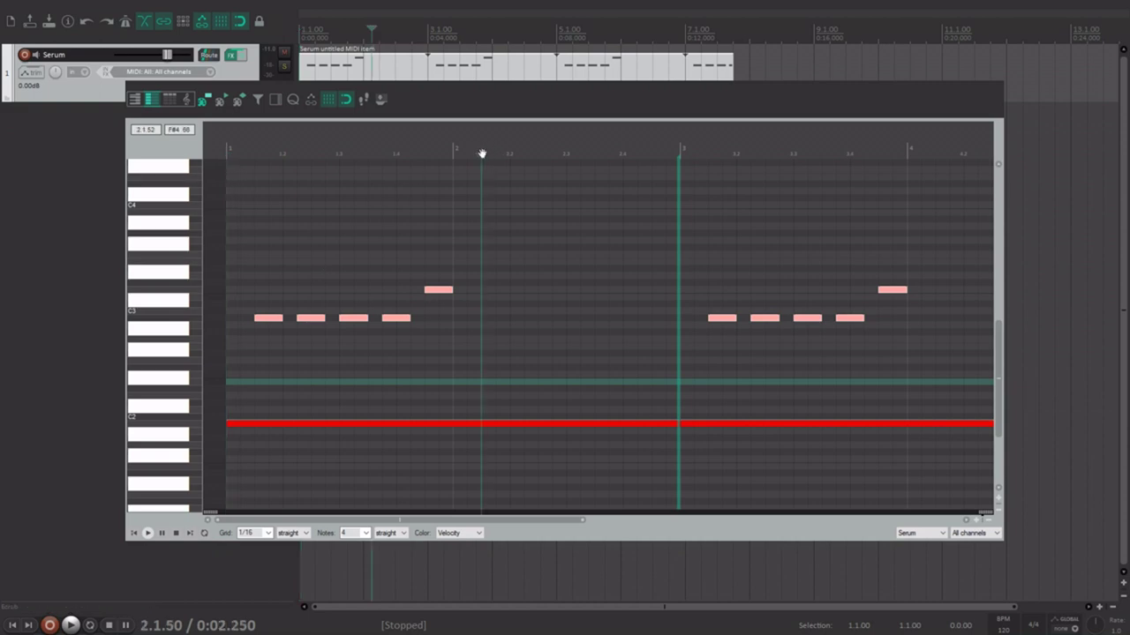
key("ctrl+v")
left_click_drag(655, 288, 679, 341)
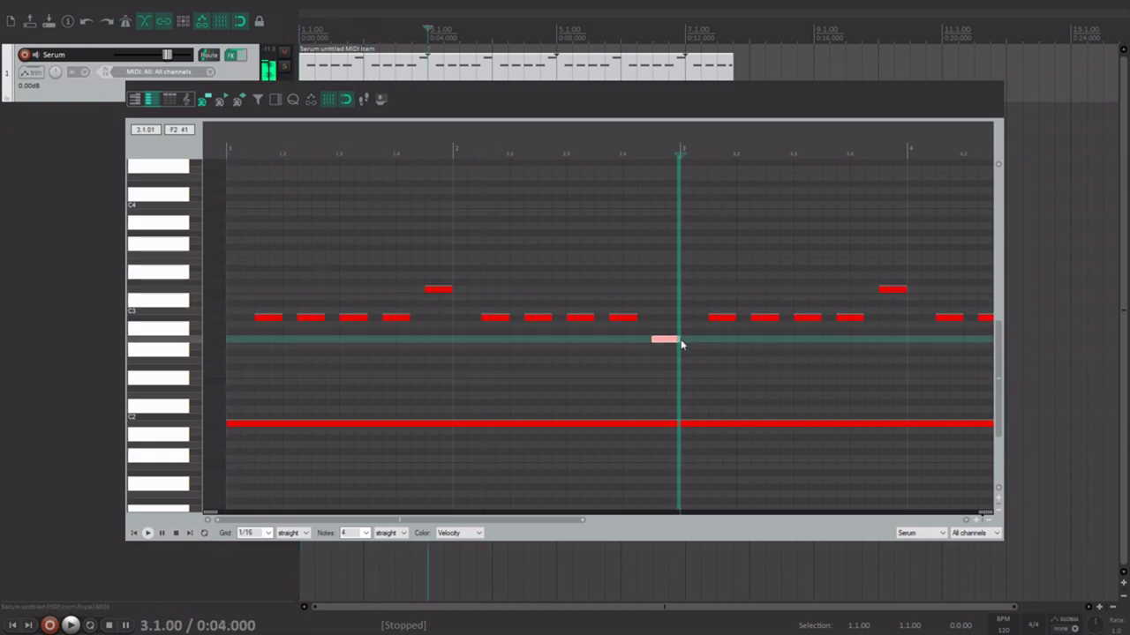
left_click(433, 322)
left_click(327, 424)
left_click(426, 318)
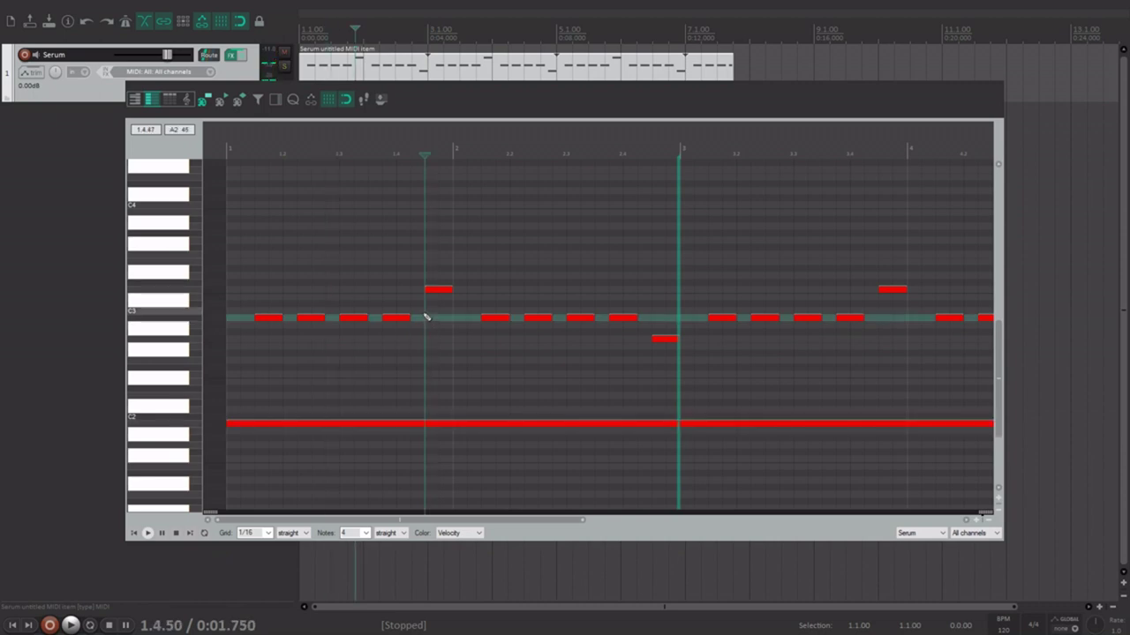
left_click(417, 293)
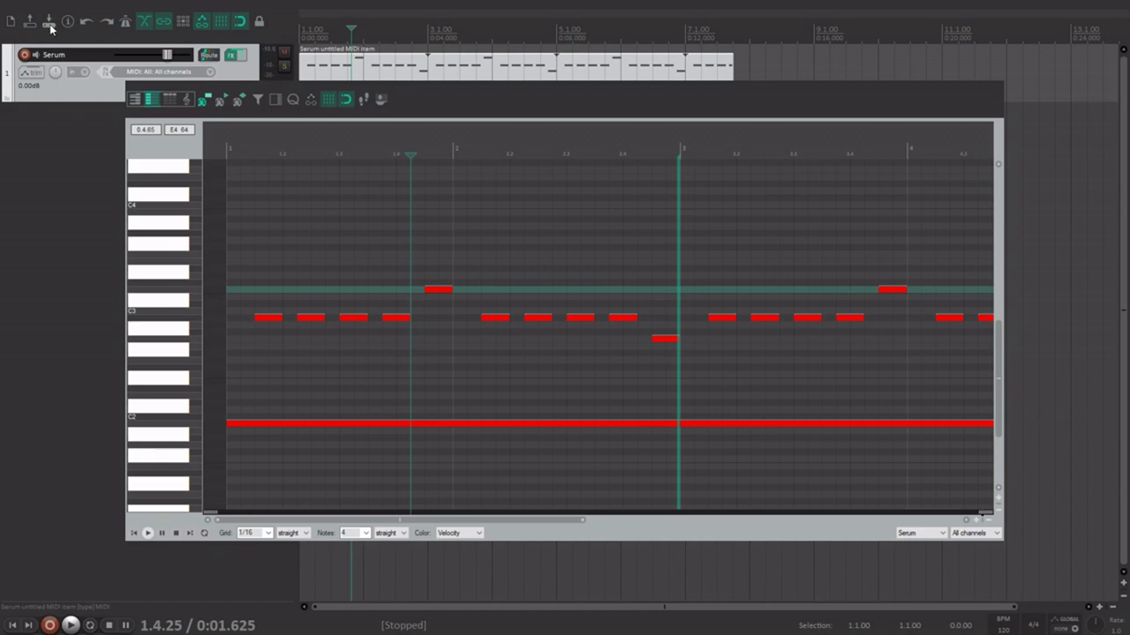
left_click(442, 318)
left_click(427, 307)
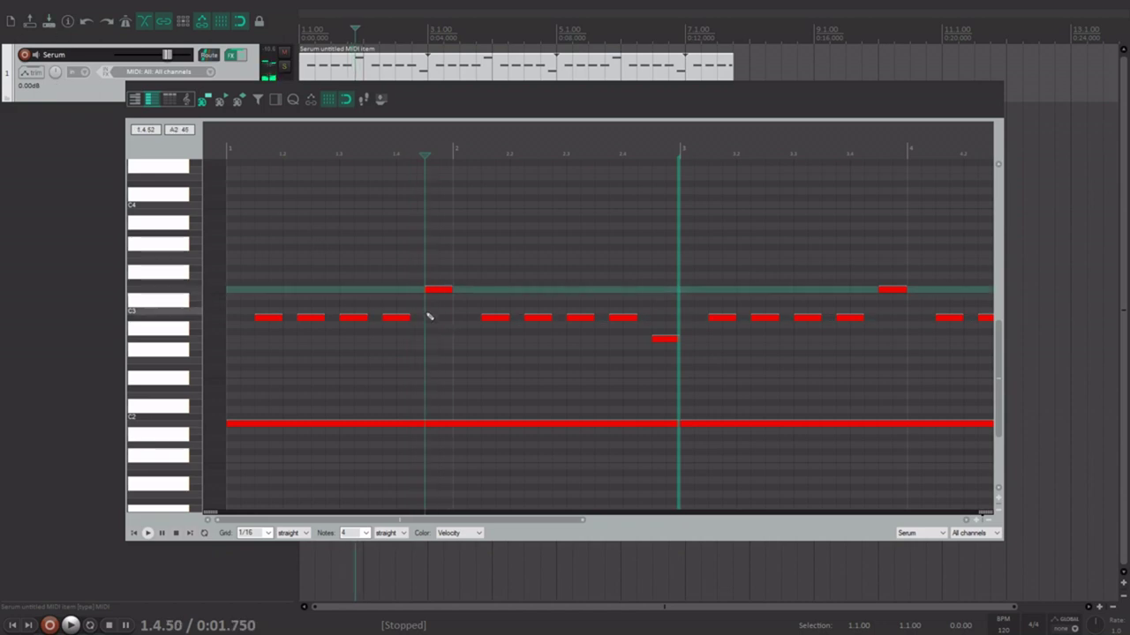
left_click(418, 293)
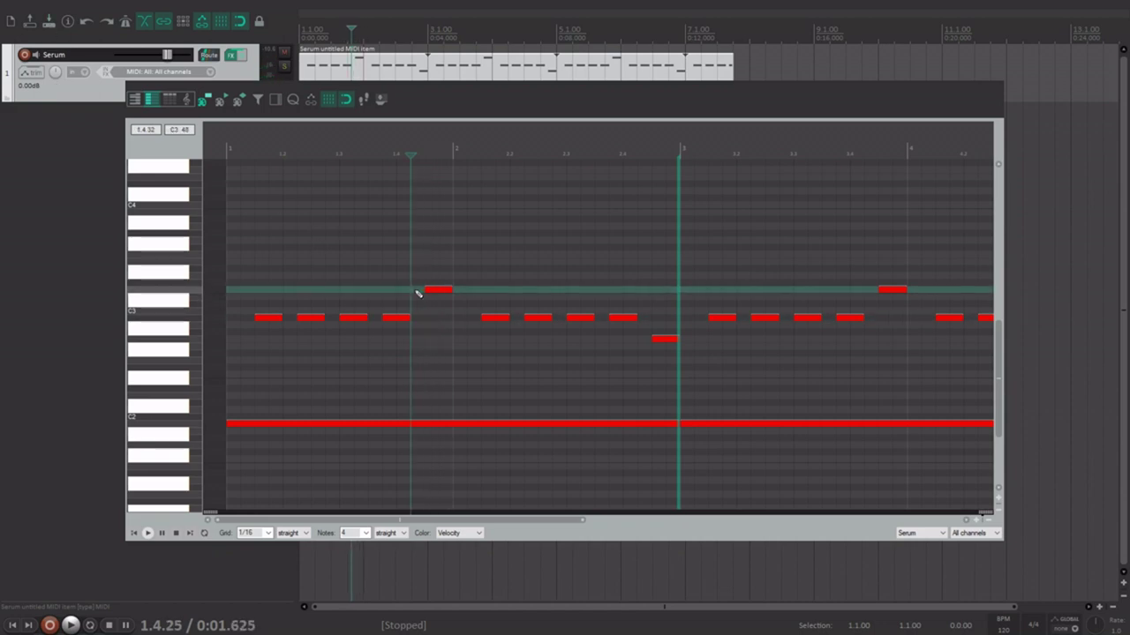
left_click(440, 315)
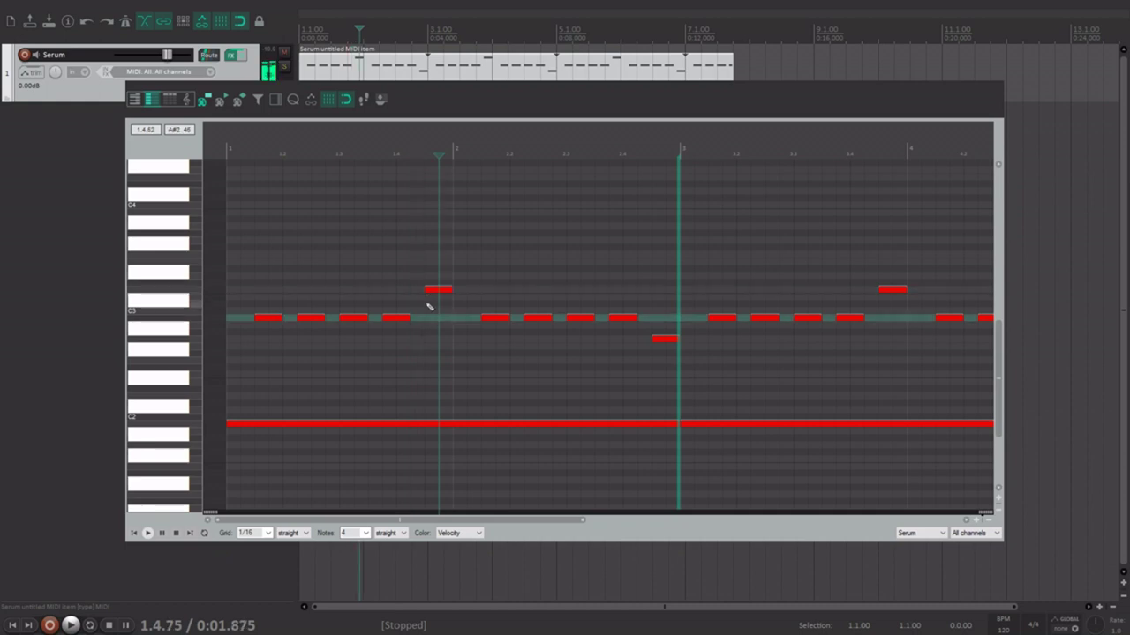
left_click(418, 293)
Add an extra C3 note above the fourth G#2 note in bar 1 and delete it again
left_click(383, 292)
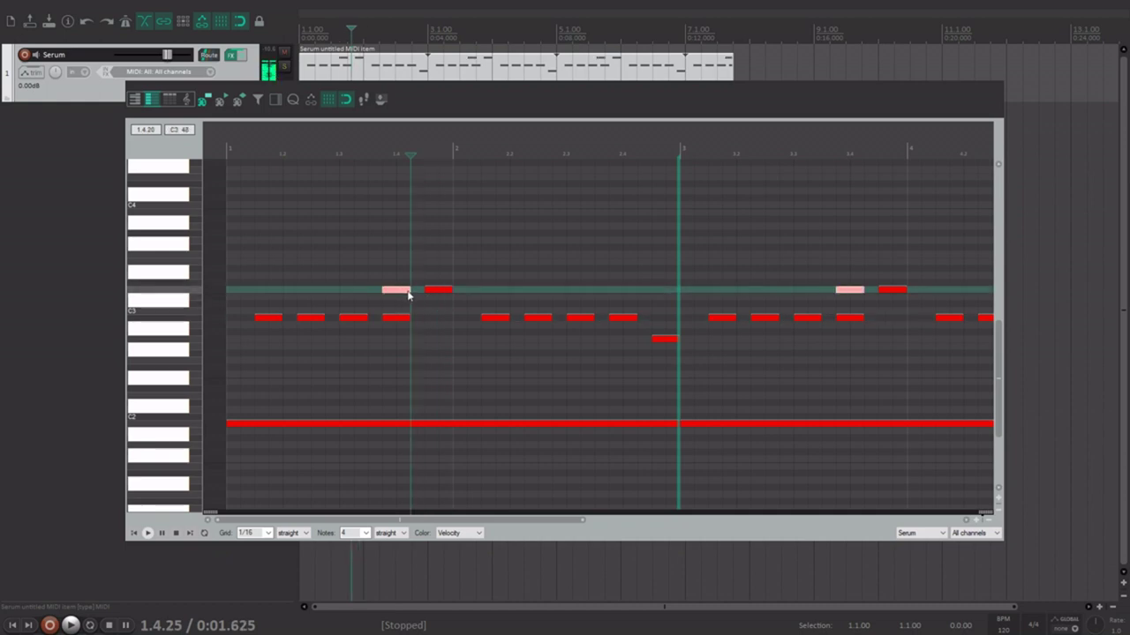
left_click(422, 318)
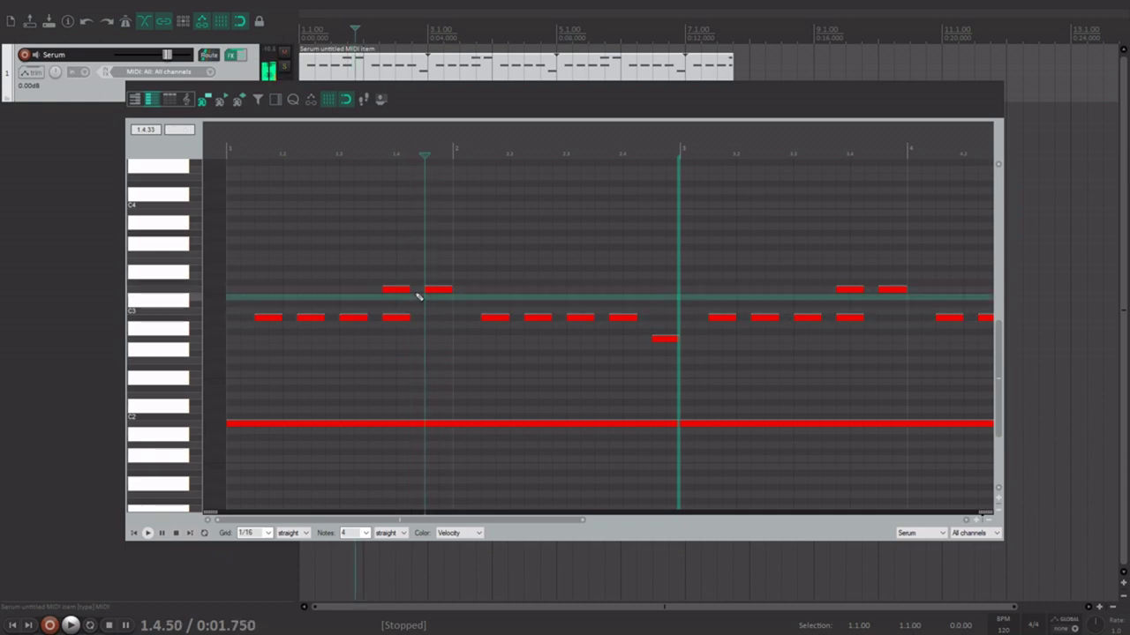
left_click(416, 294)
left_click(423, 306)
left_click(417, 291)
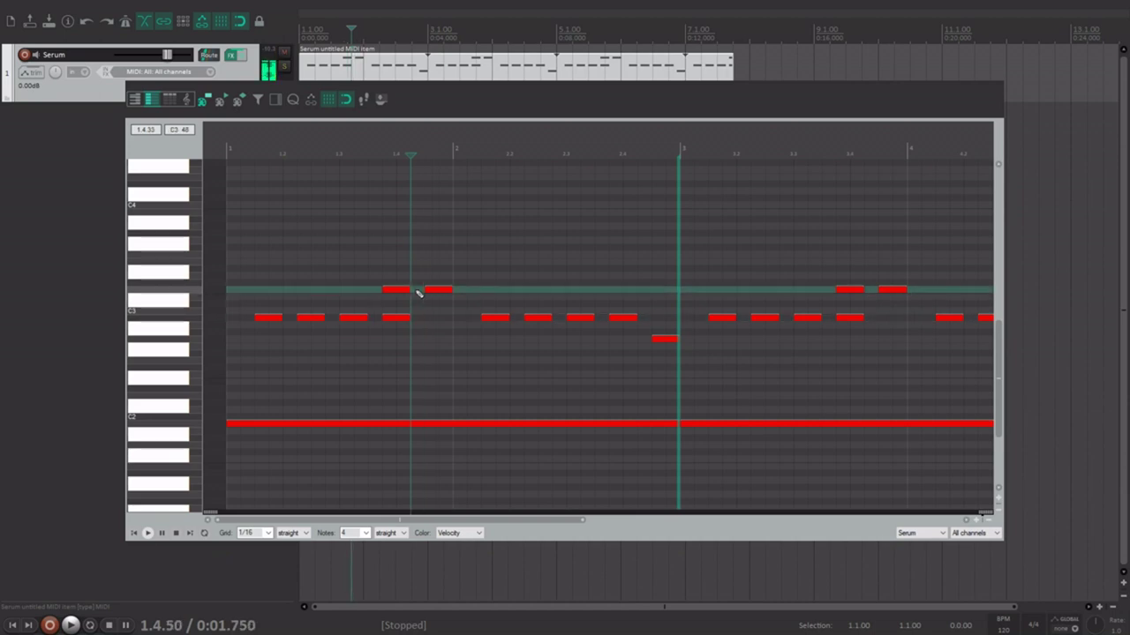
double_click(405, 291)
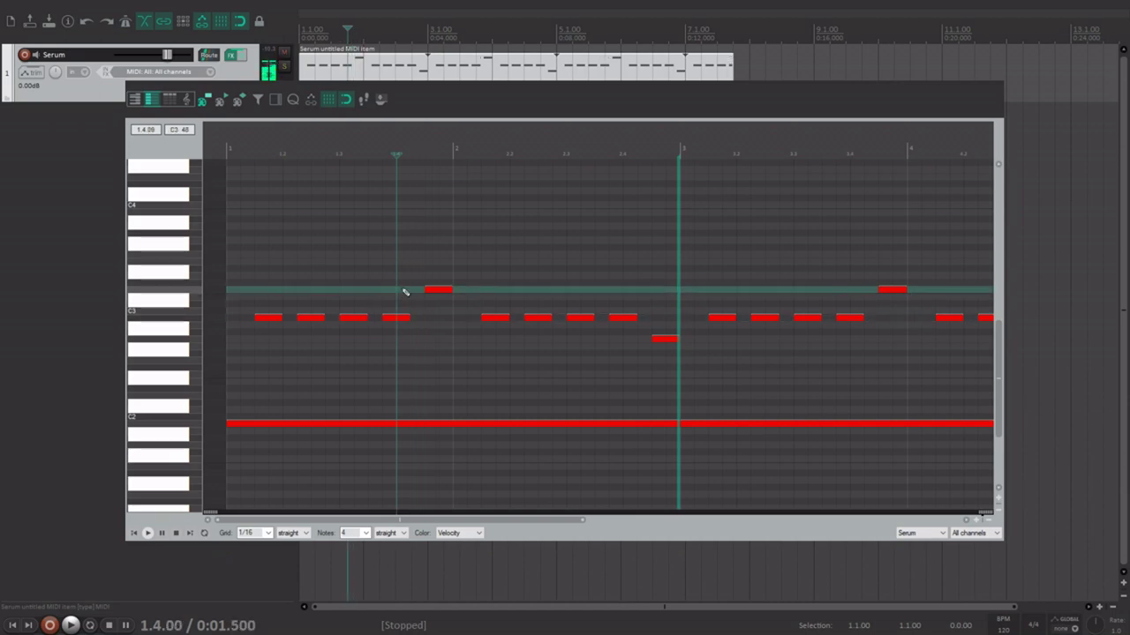
Try F#2 as the last note of bar 2, then move the note back to F2
left_click(664, 338)
left_click(665, 335)
mouse_move(665, 338)
left_mouse_down()
mouse_move(663, 320)
mouse_move(668, 341)
left_mouse_up()
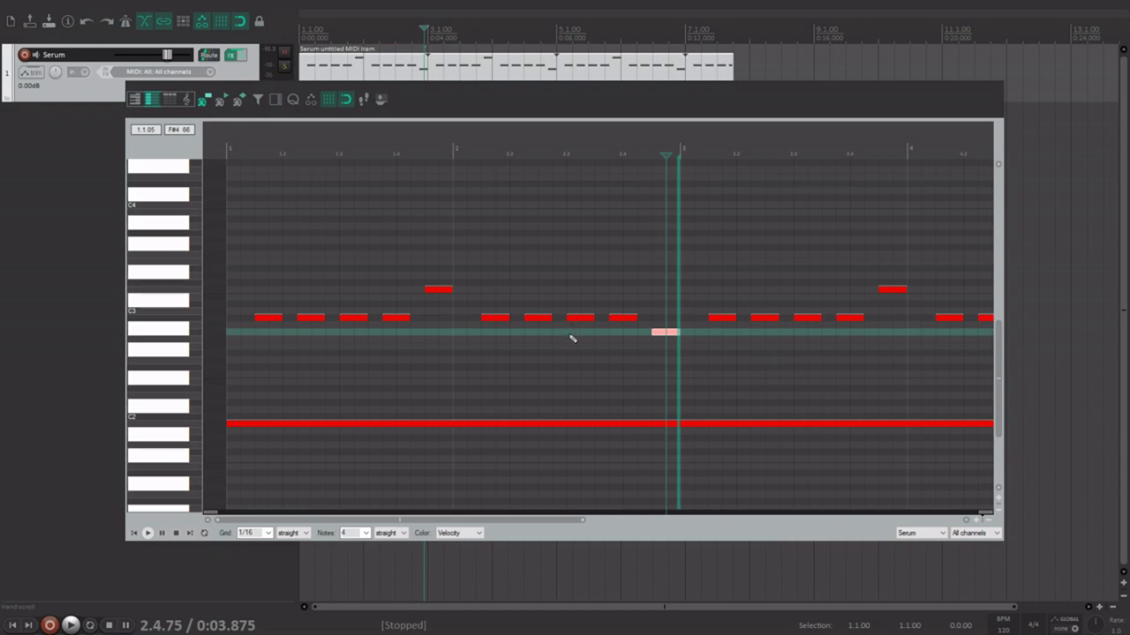
left_click(453, 334)
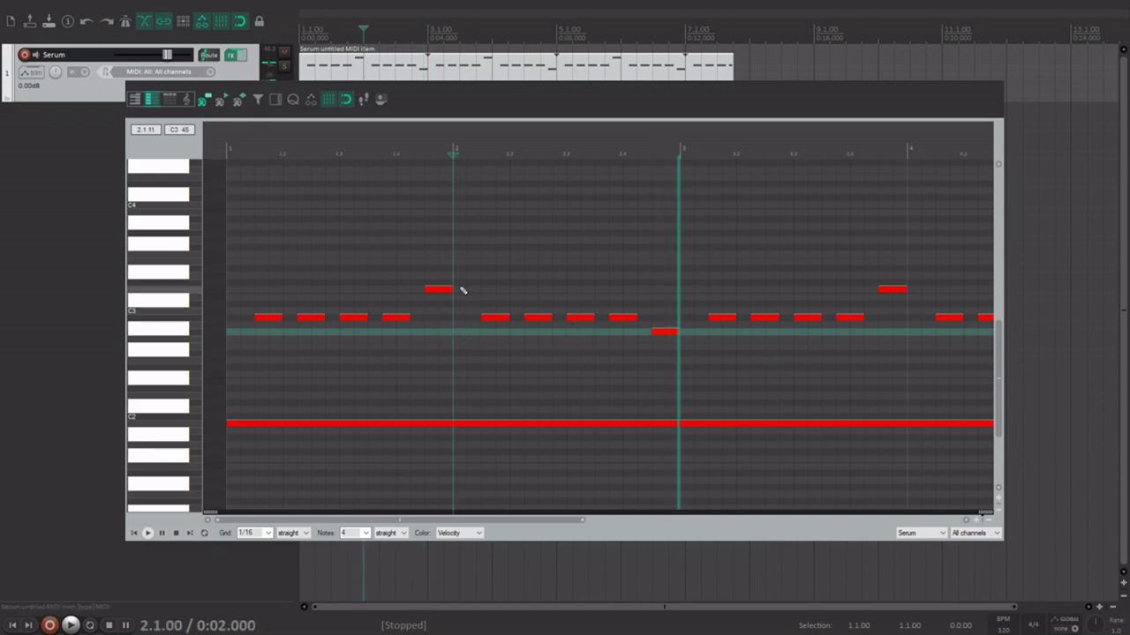
left_click(466, 326)
left_click(458, 299)
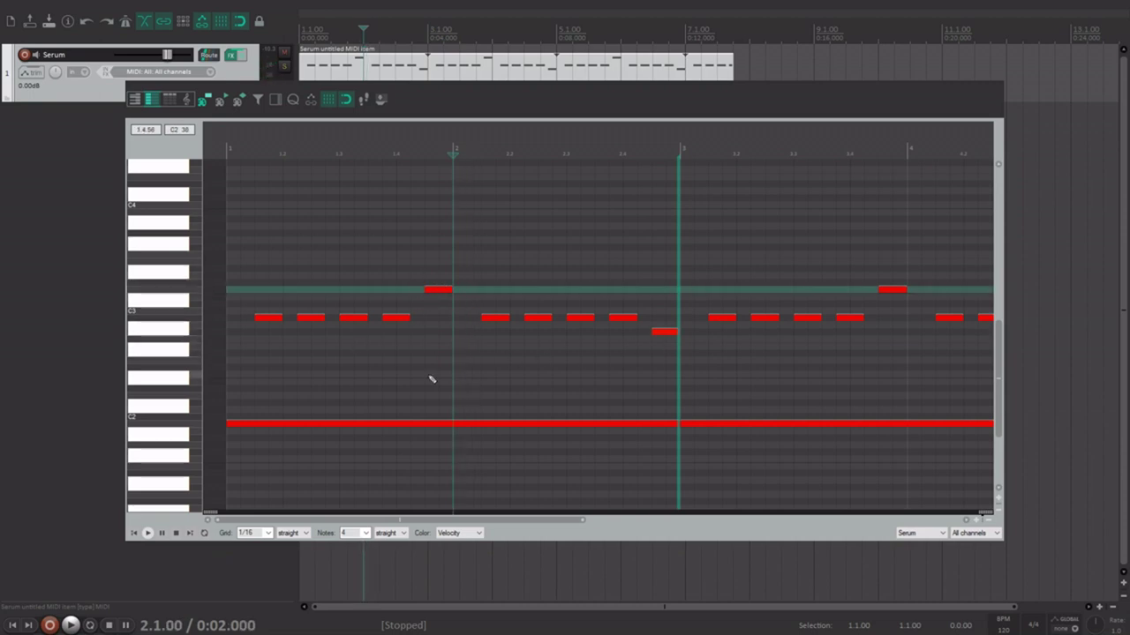
left_click_drag(663, 338, 672, 344)
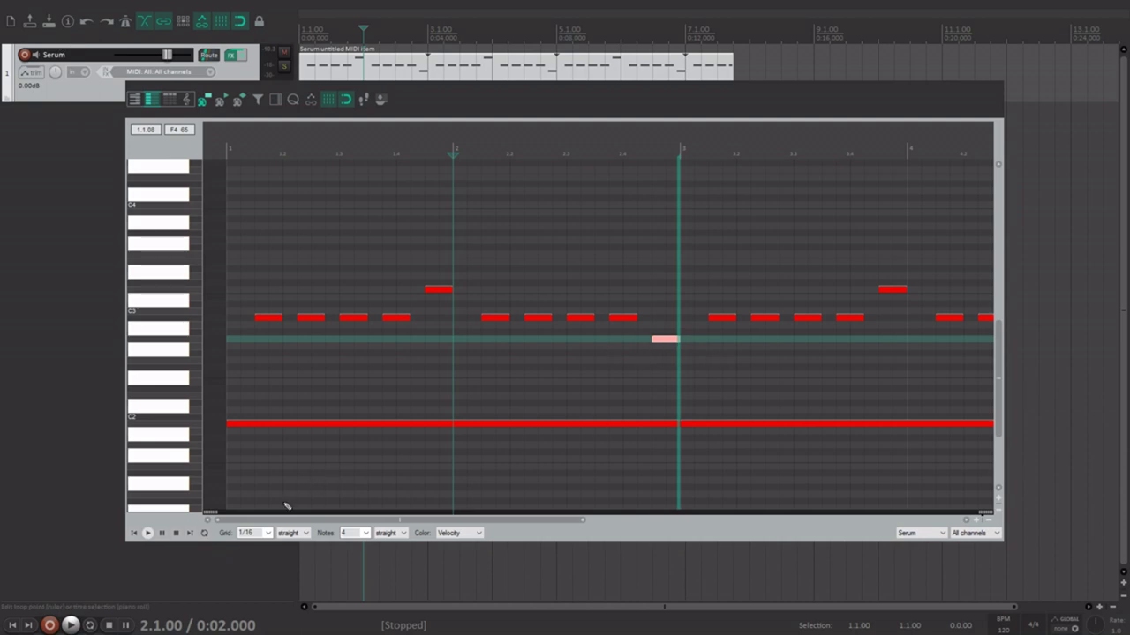
Compare F#2 and F2 as the last note of bar 2, playing the pattern from the start with each and leaving F2
left_click(135, 533)
left_click_drag(668, 339, 666, 332)
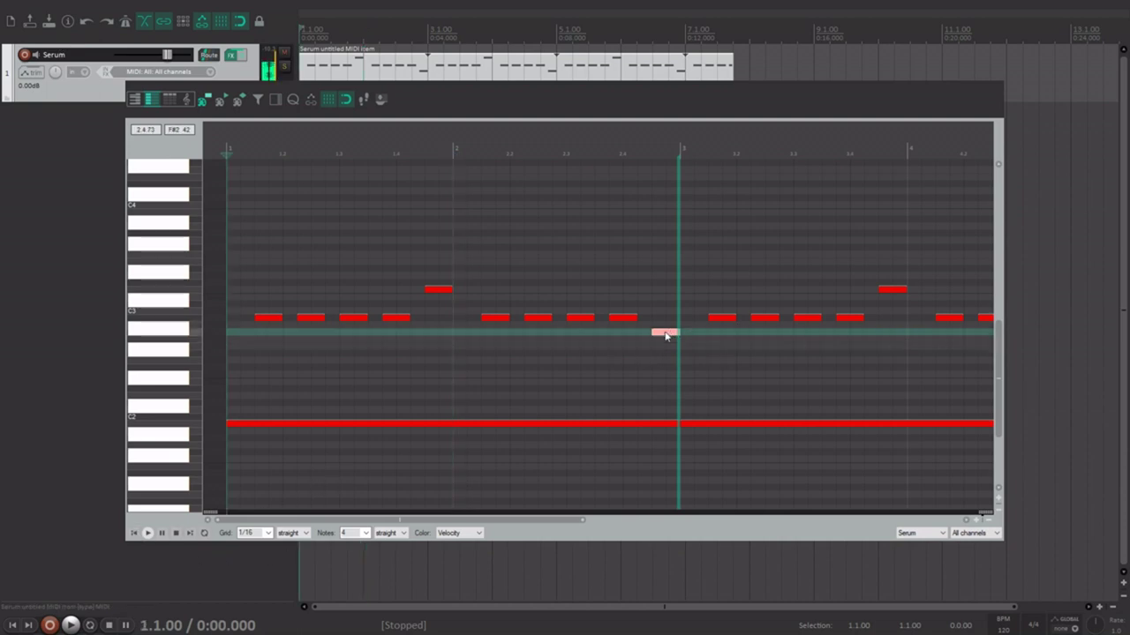
left_click(148, 533)
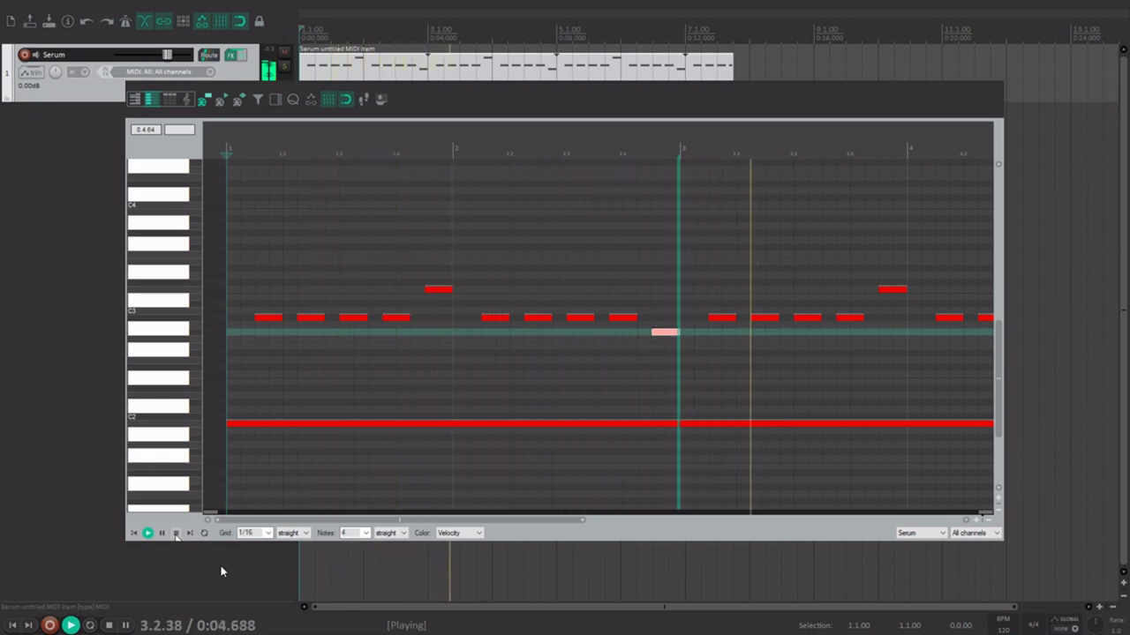
key("space")
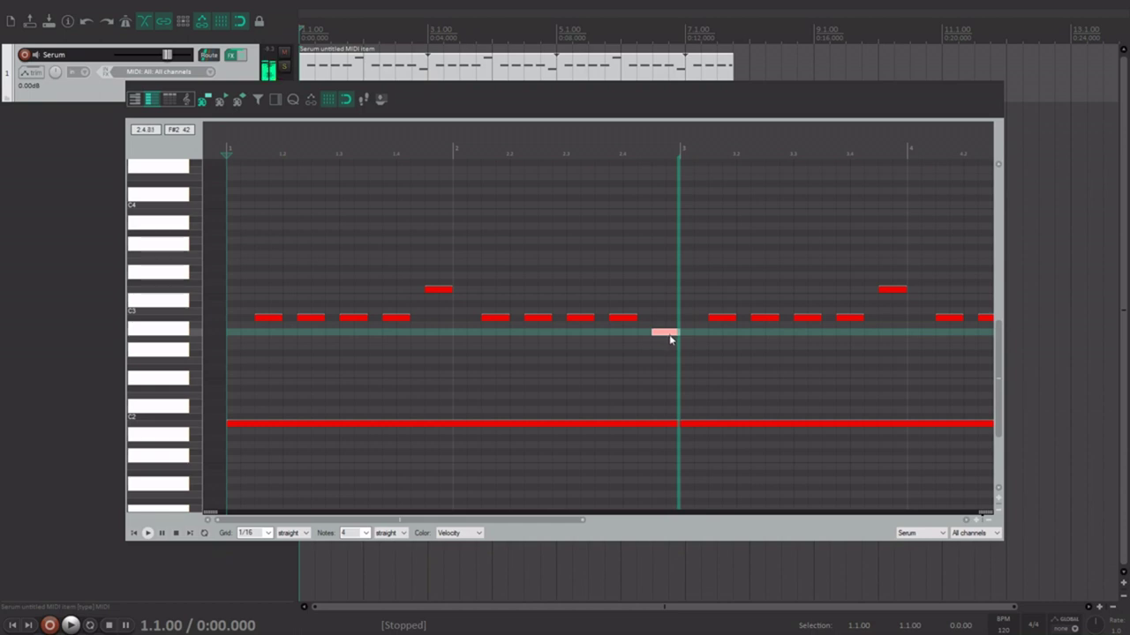
left_click_drag(670, 337, 670, 344)
key("space")
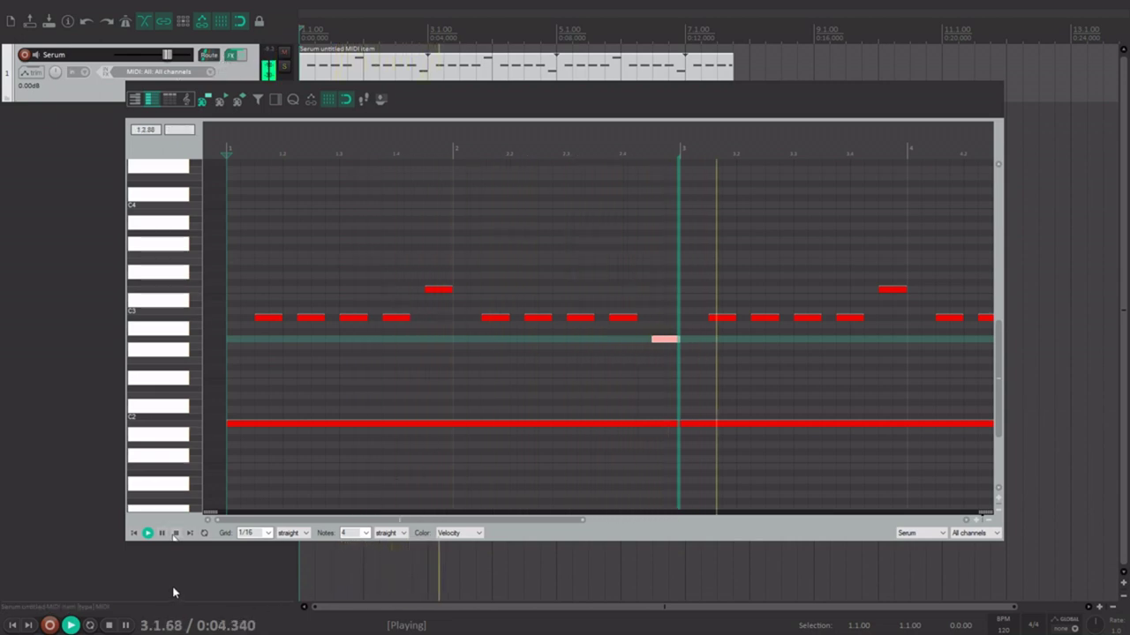
Replay the pattern from the start and raise the last upper note of bar 2 to F#2
key("space")
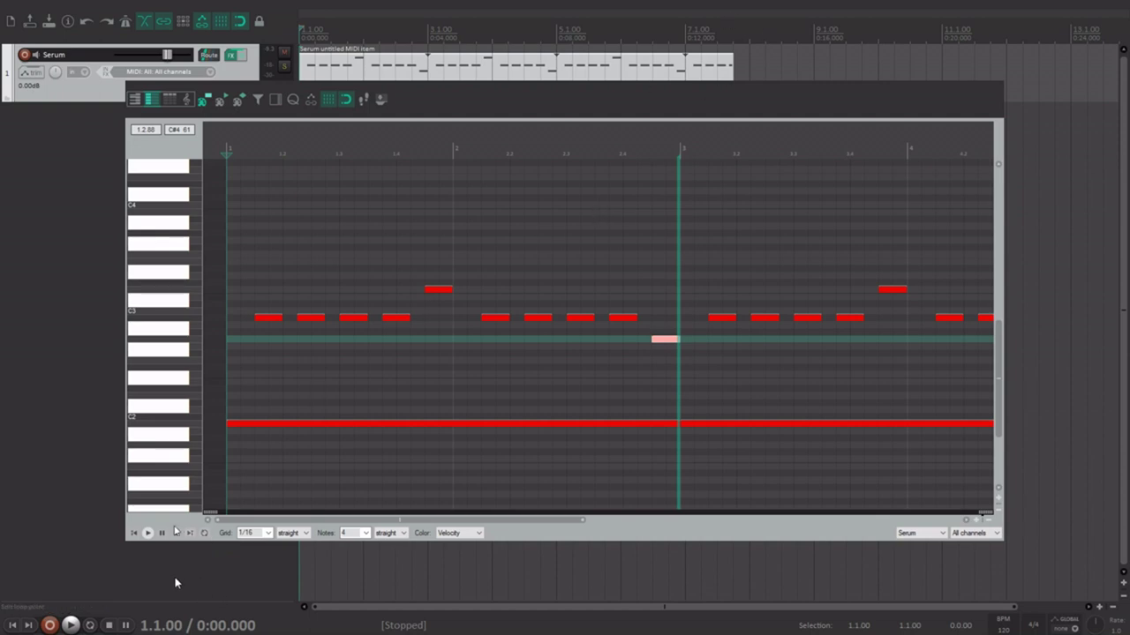
key("space")
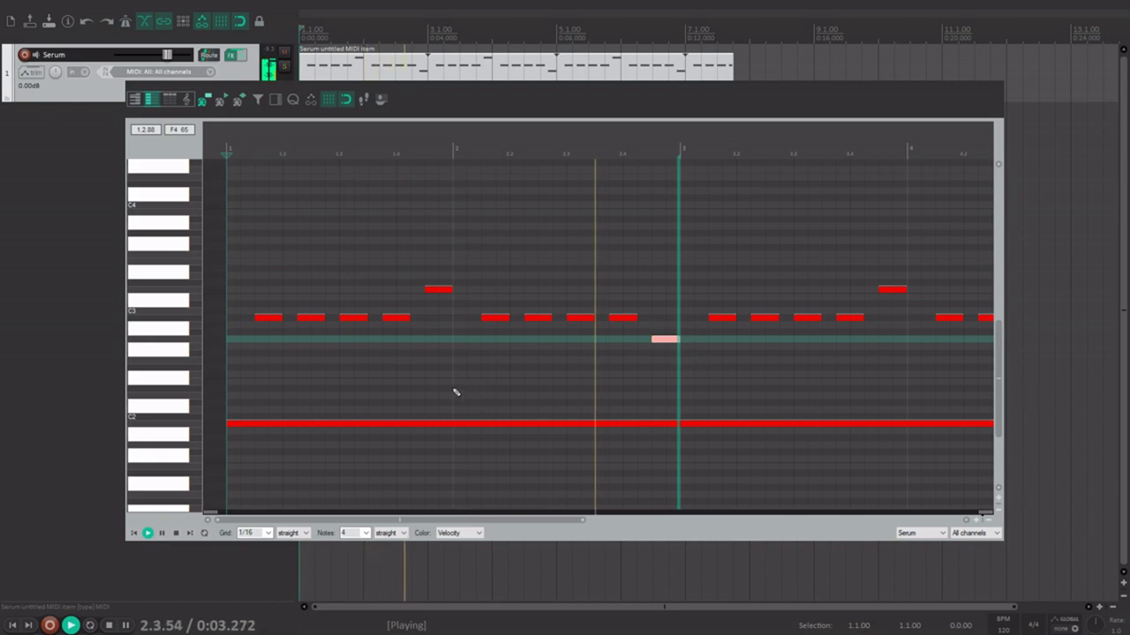
left_click(108, 625)
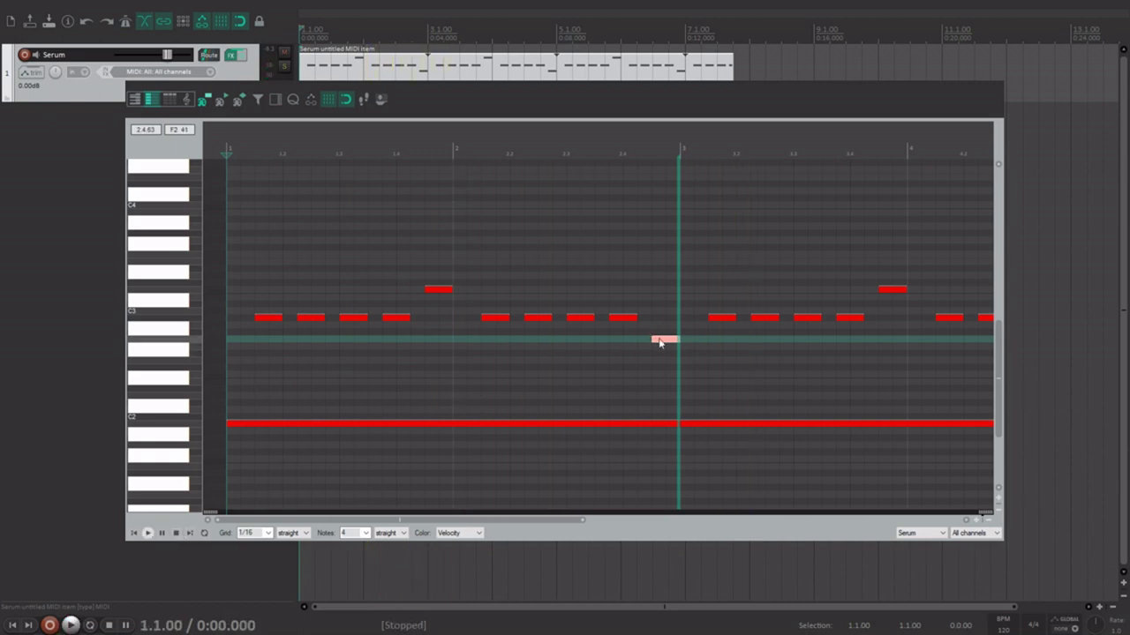
key("Up")
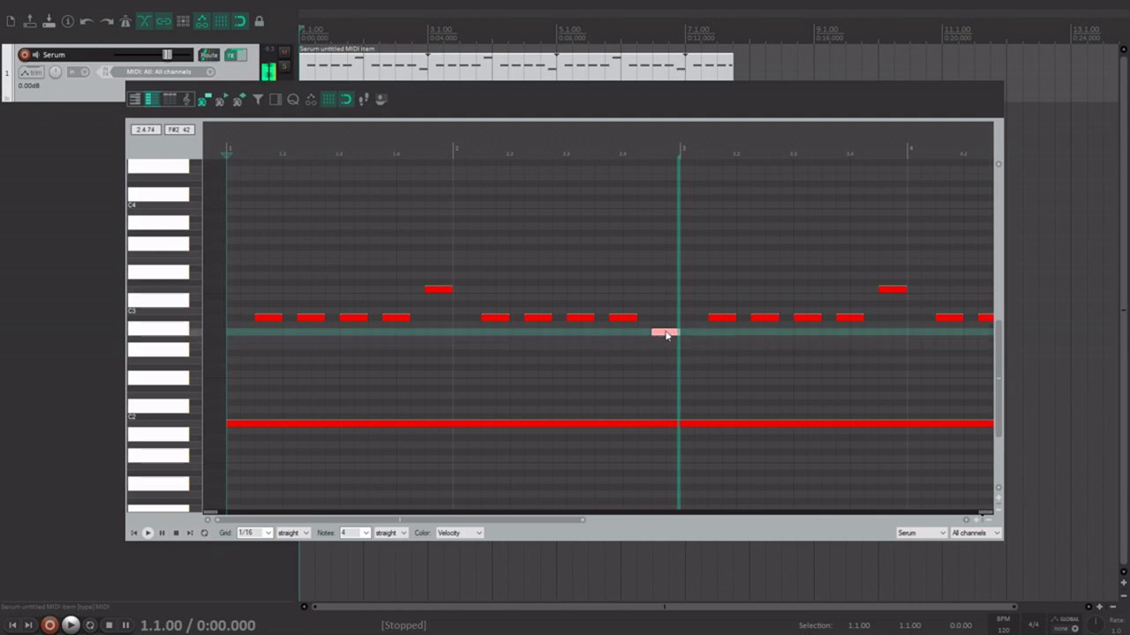
left_click(663, 342)
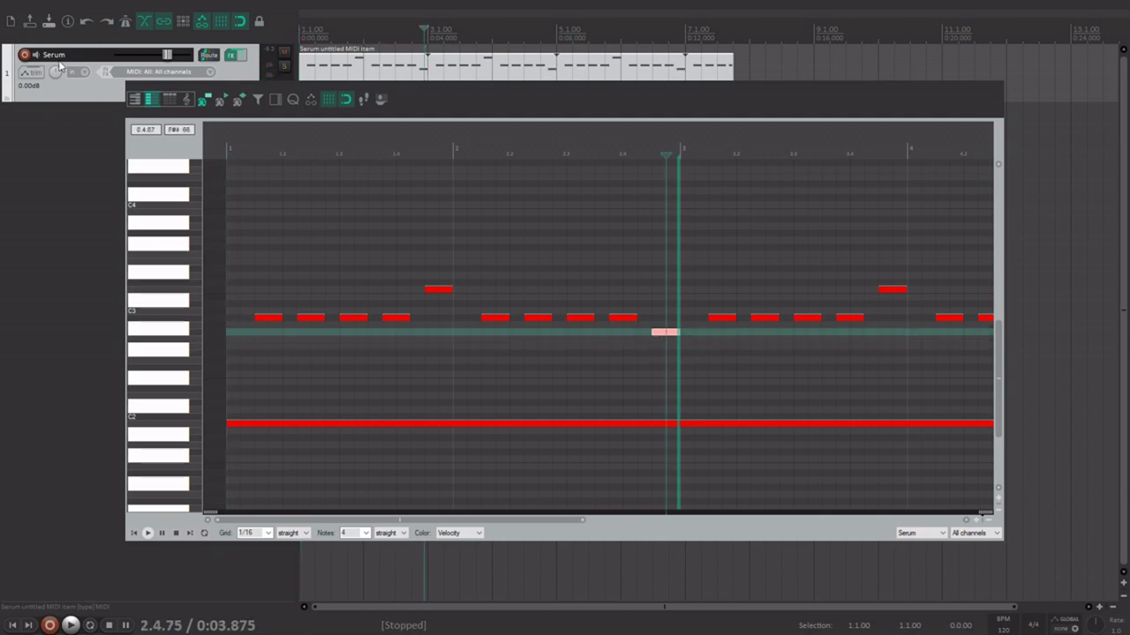
Audition the last upper notes of bars 1 and 2 and the F1 bass note one by one
left_click(656, 322)
left_click(661, 324)
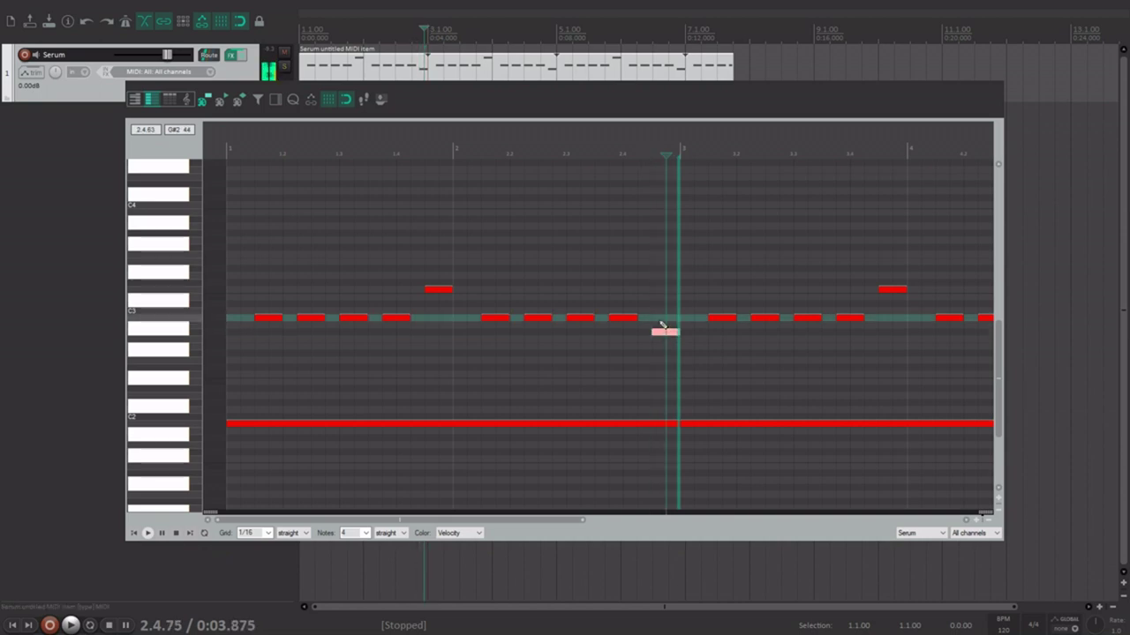
left_click(648, 429)
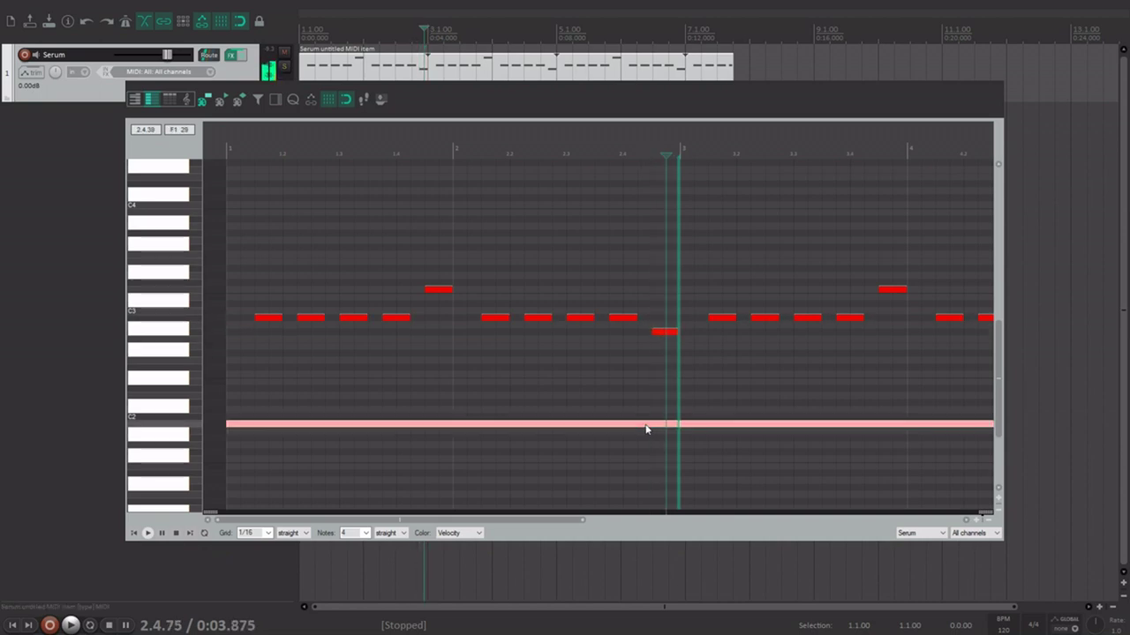
left_click(658, 336)
left_click(645, 333)
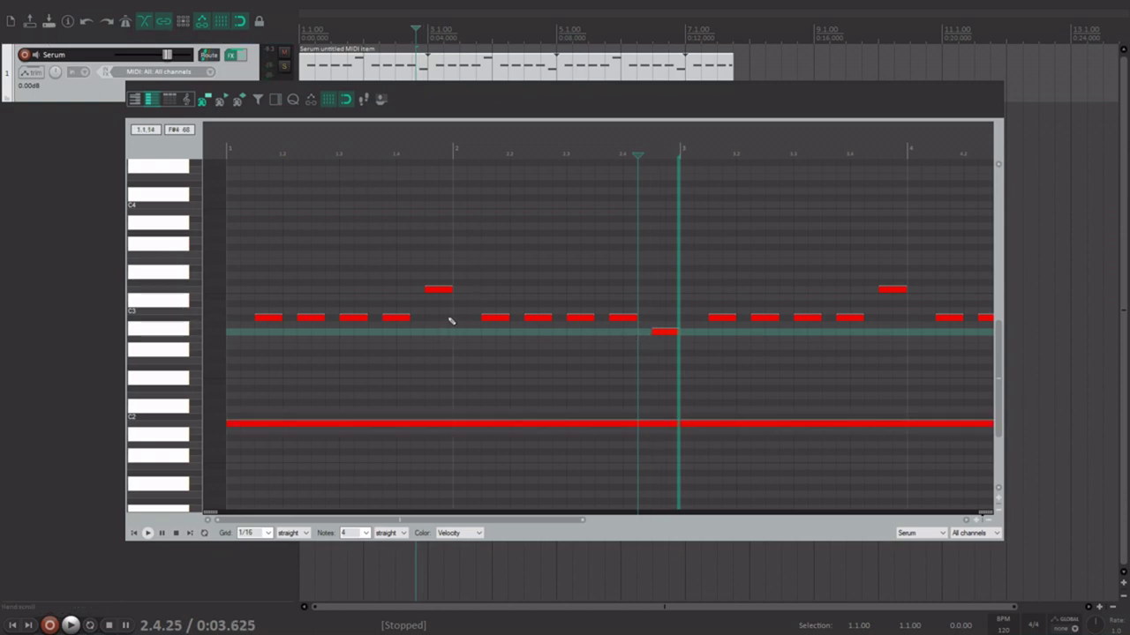
left_click(432, 292)
left_click(446, 316)
left_click(443, 291)
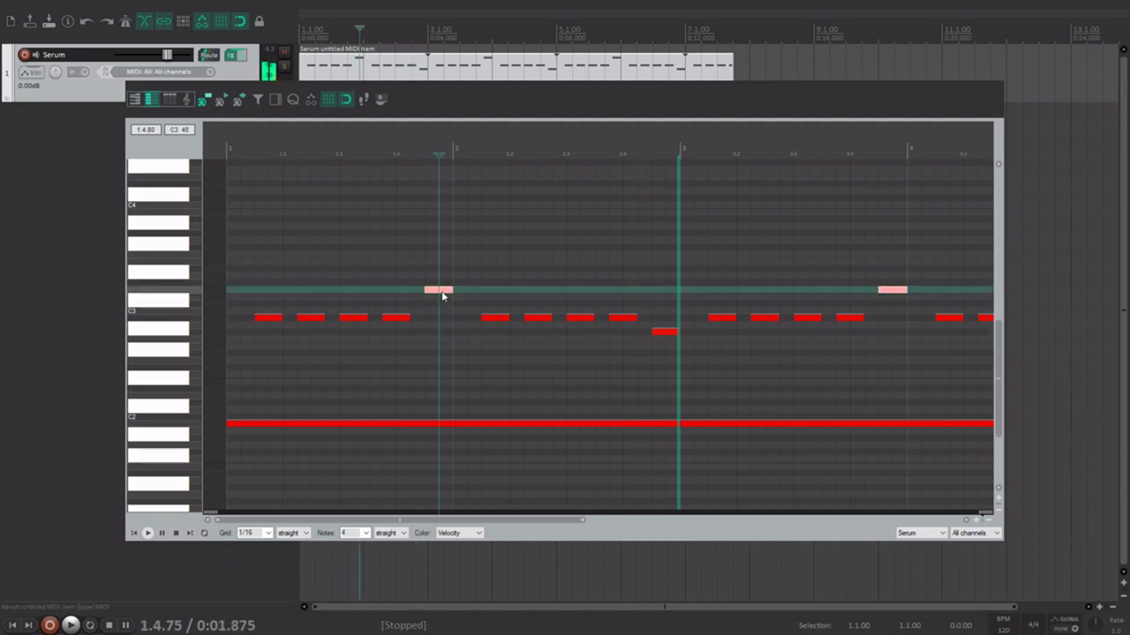
left_click(449, 337)
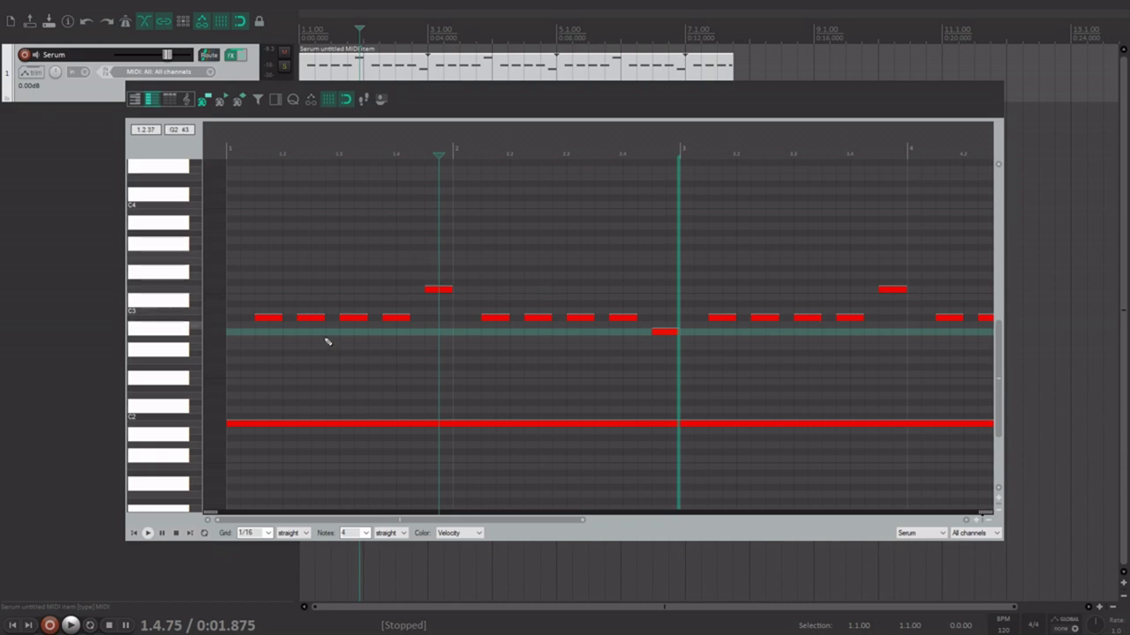
Play the pattern from the start and extend the looped Serum item on the timeline to about bar 35
left_click(135, 533)
key("space")
scroll(383, 312, "down", 5)
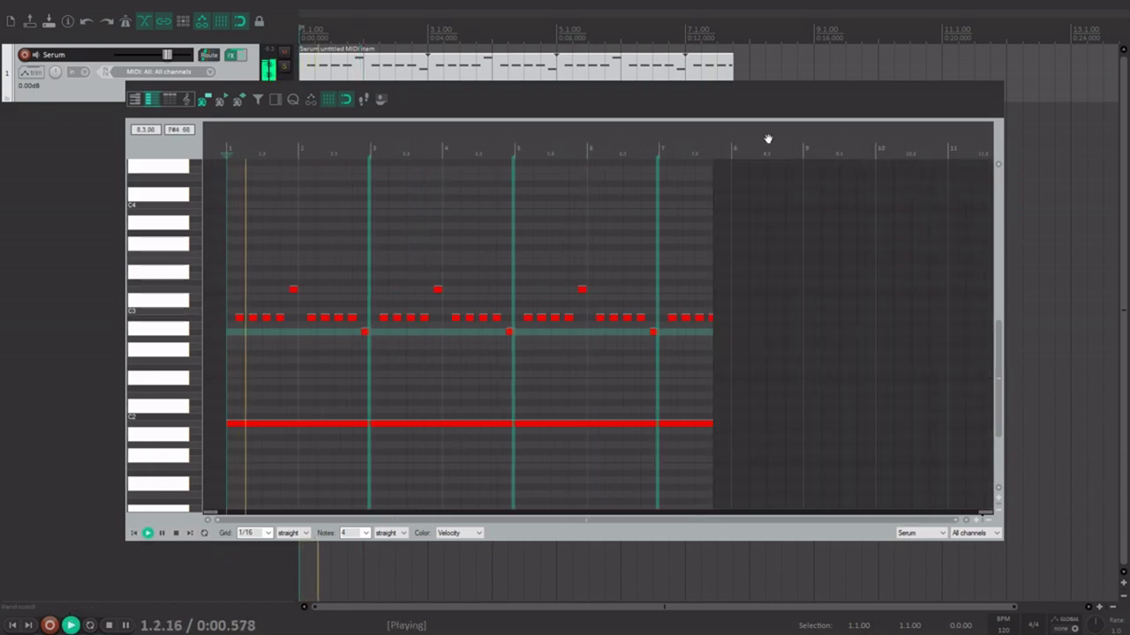
left_click(1064, 75)
scroll(492, 212, "down", 3)
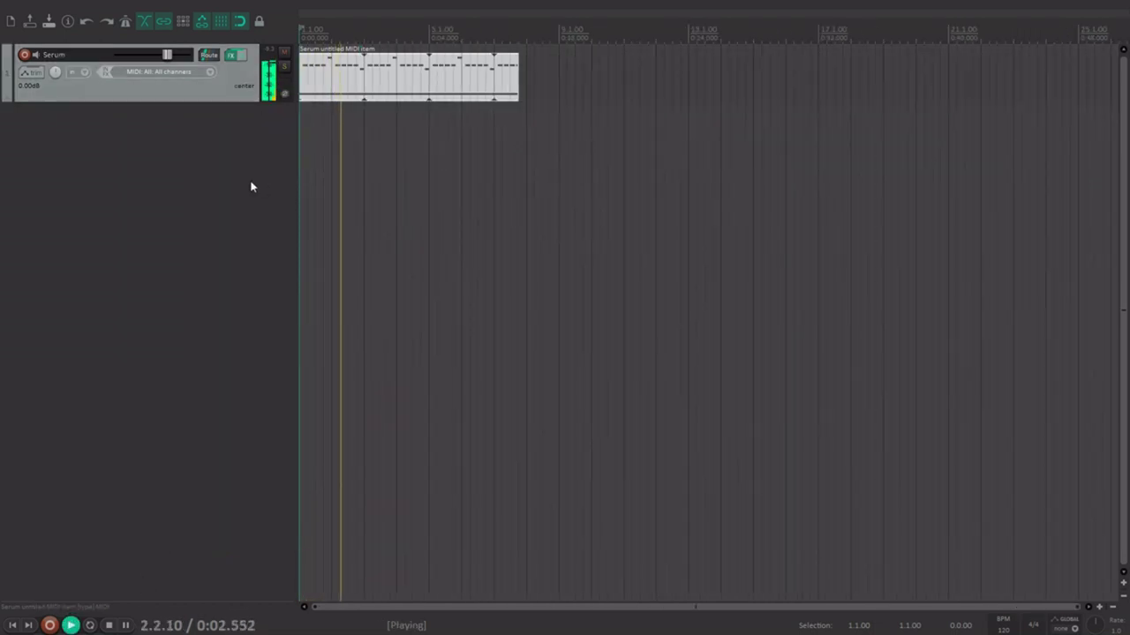
scroll(509, 99, "down", 3)
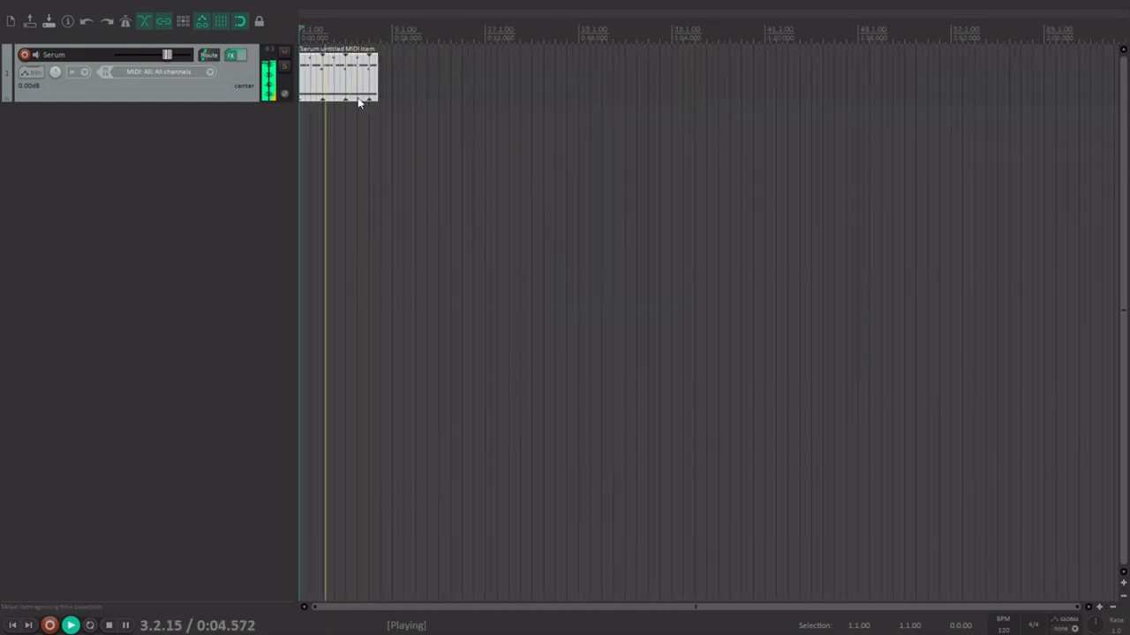
left_click_drag(374, 84, 701, 84)
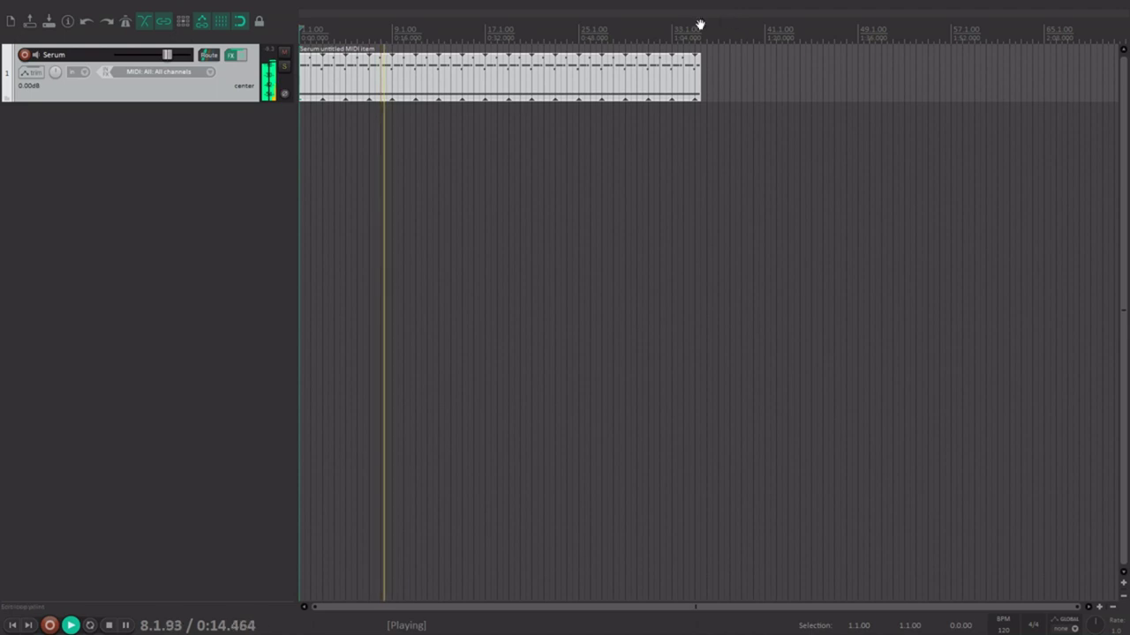
left_click(108, 625)
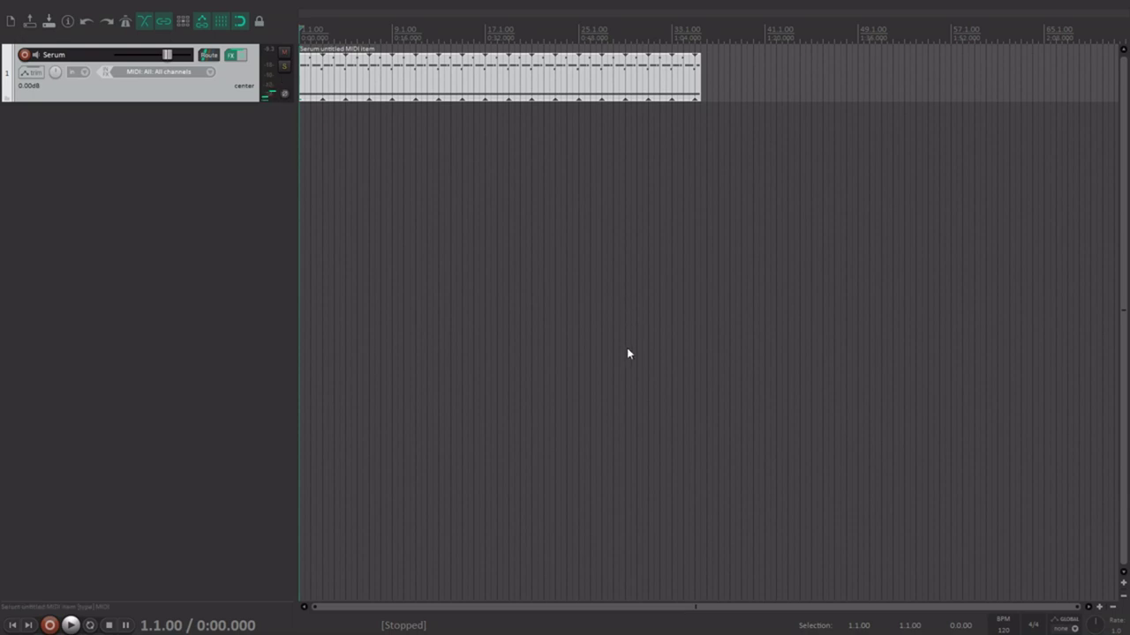
Add an ARIA Player track and give it a new one-bar MIDI item looped to about bar 34
left_click_drag(208, 314, 208, 314)
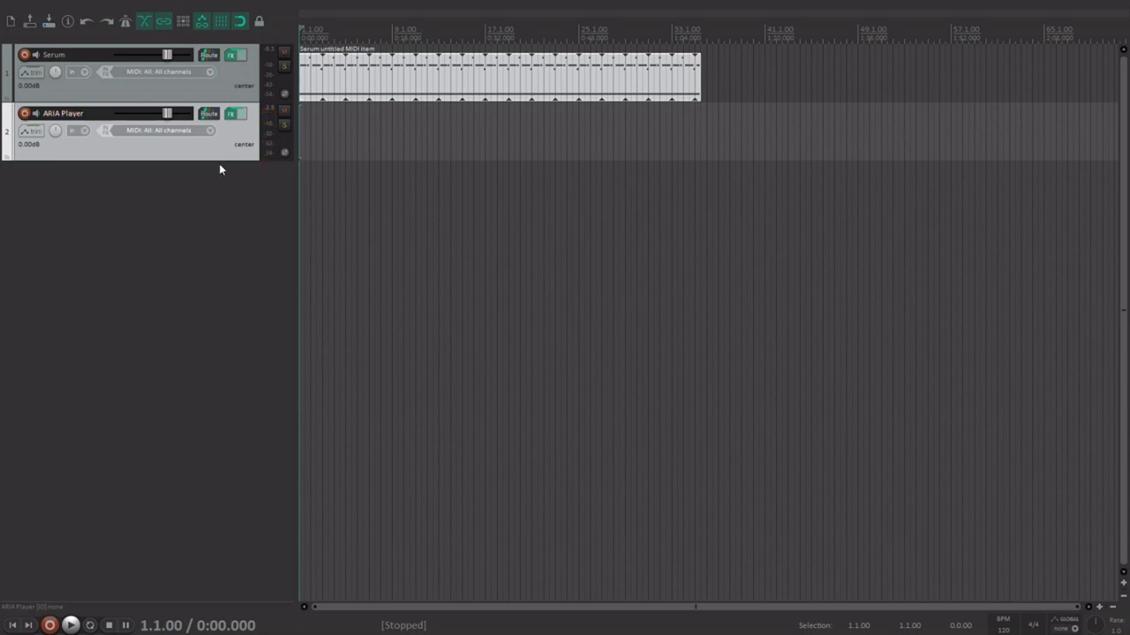
key("Insert")
left_click_drag(314, 142, 690, 151)
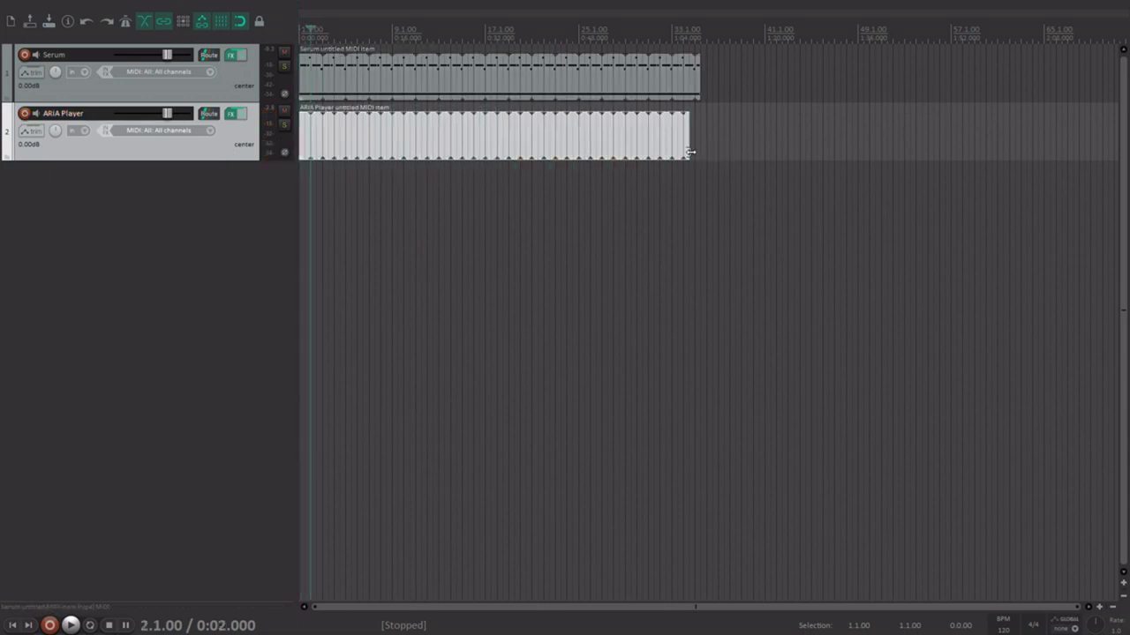
Open the ARIA Player item for editing and compare its piano roll, event list and named notes views
double_click(398, 141)
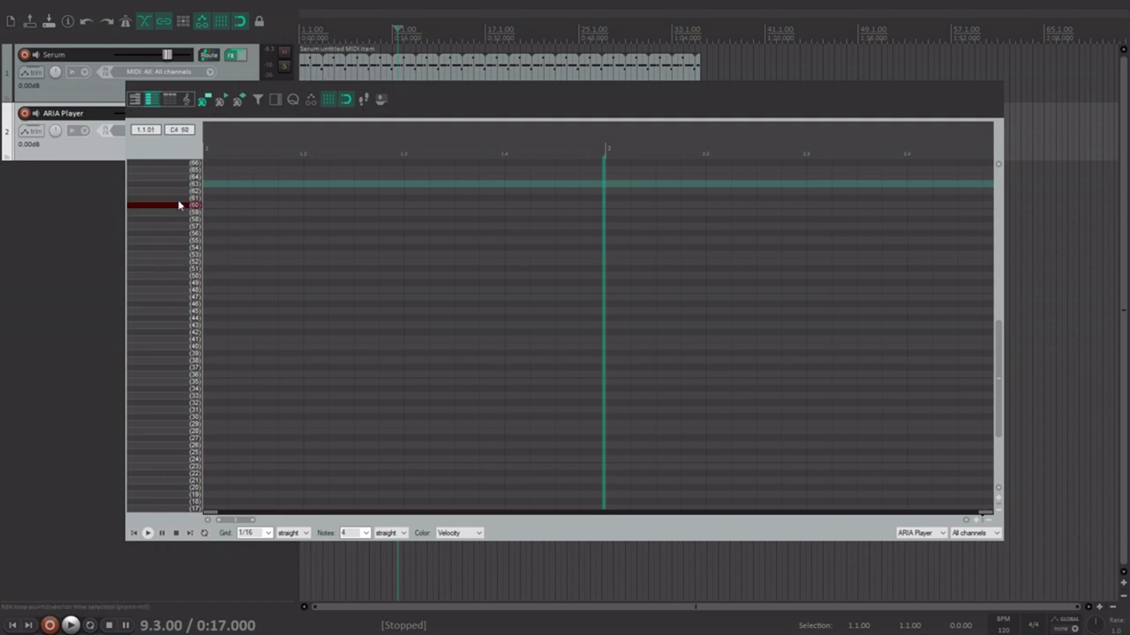
left_click(134, 101)
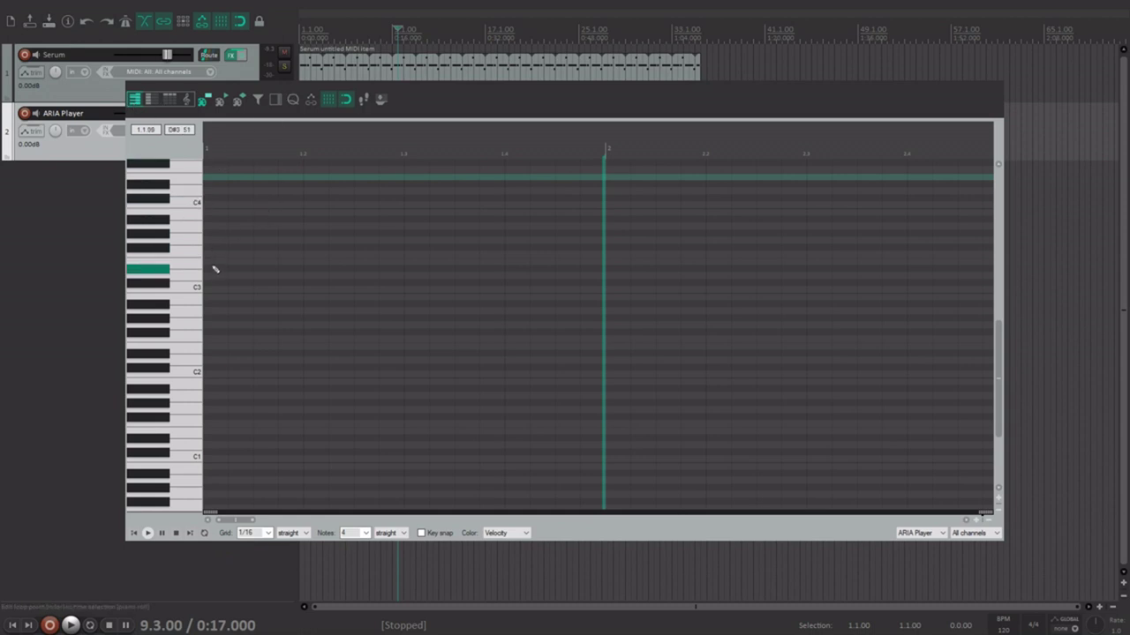
left_click_drag(199, 288, 177, 190)
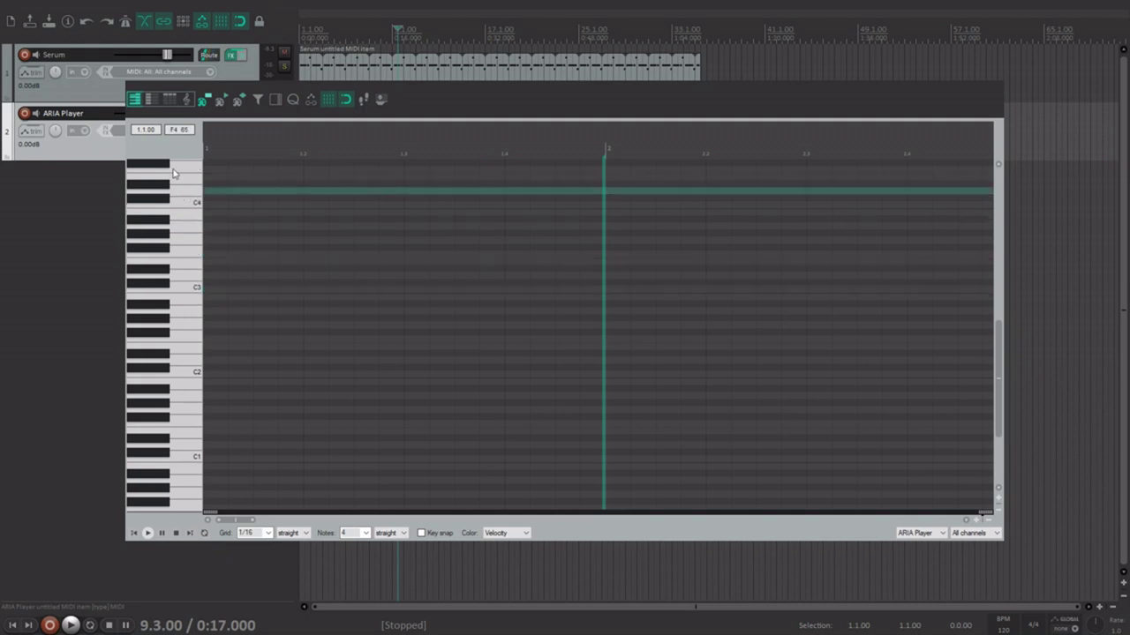
left_click(169, 98)
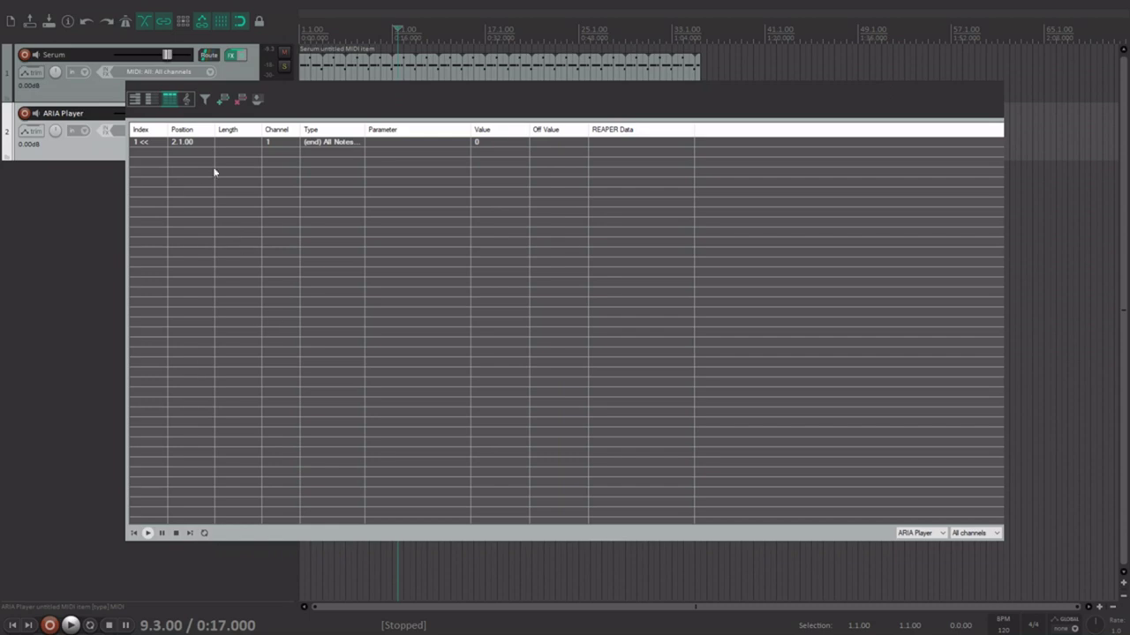
left_click(152, 99)
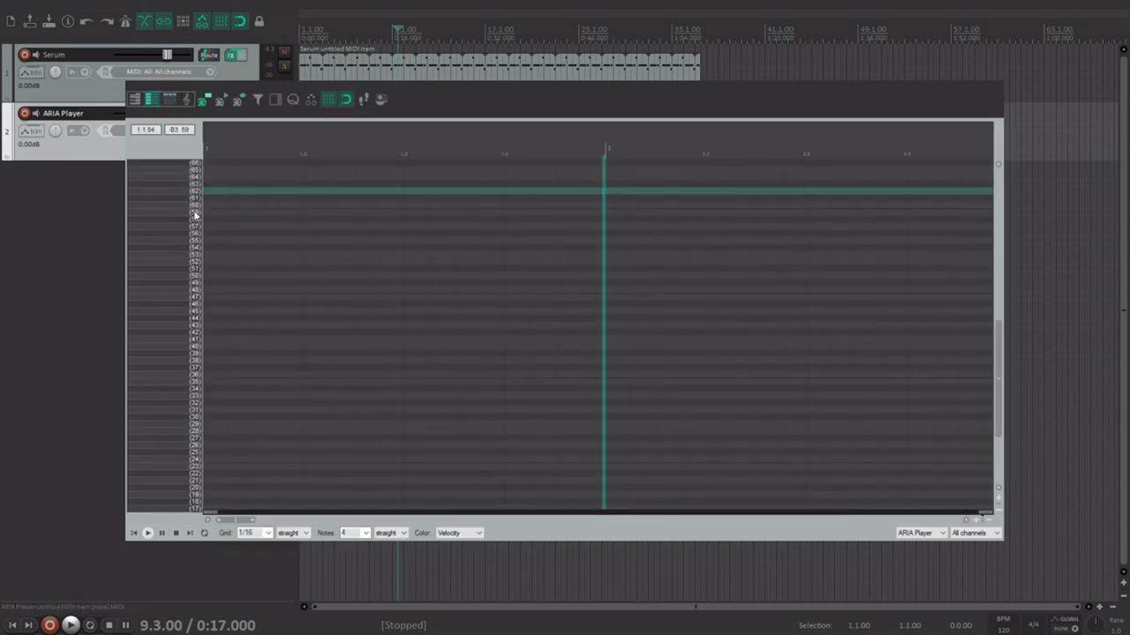
left_click_drag(191, 208, 179, 289)
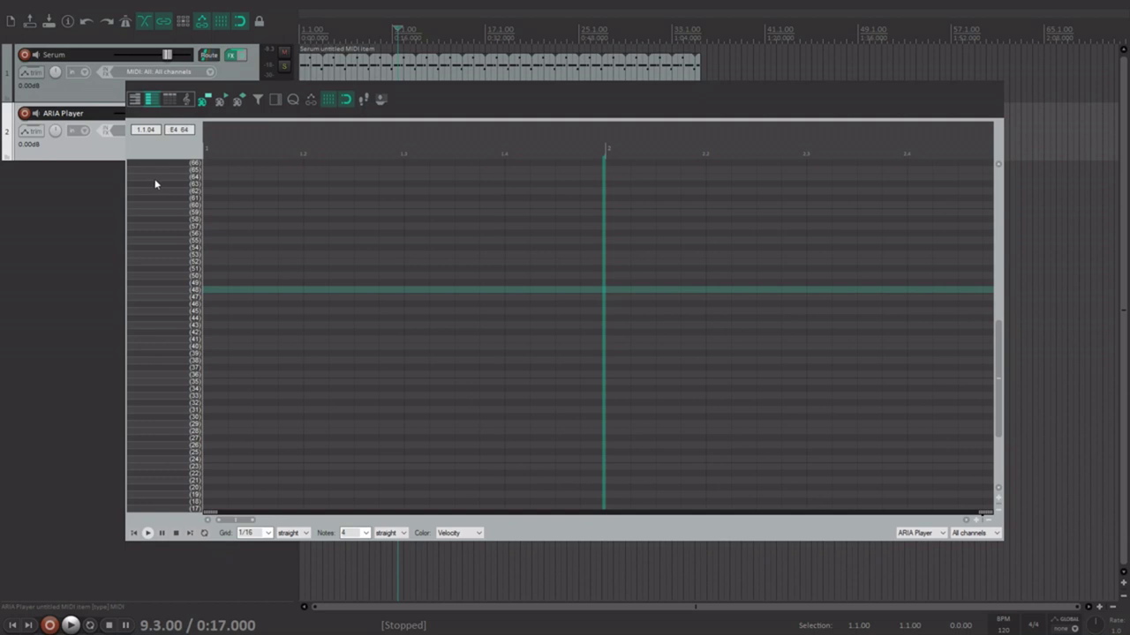
Try custom note names: "sdfhert" on note 53, "erths" on note 59 and "sh" on note 54
left_click(179, 257)
type("sdfhert")
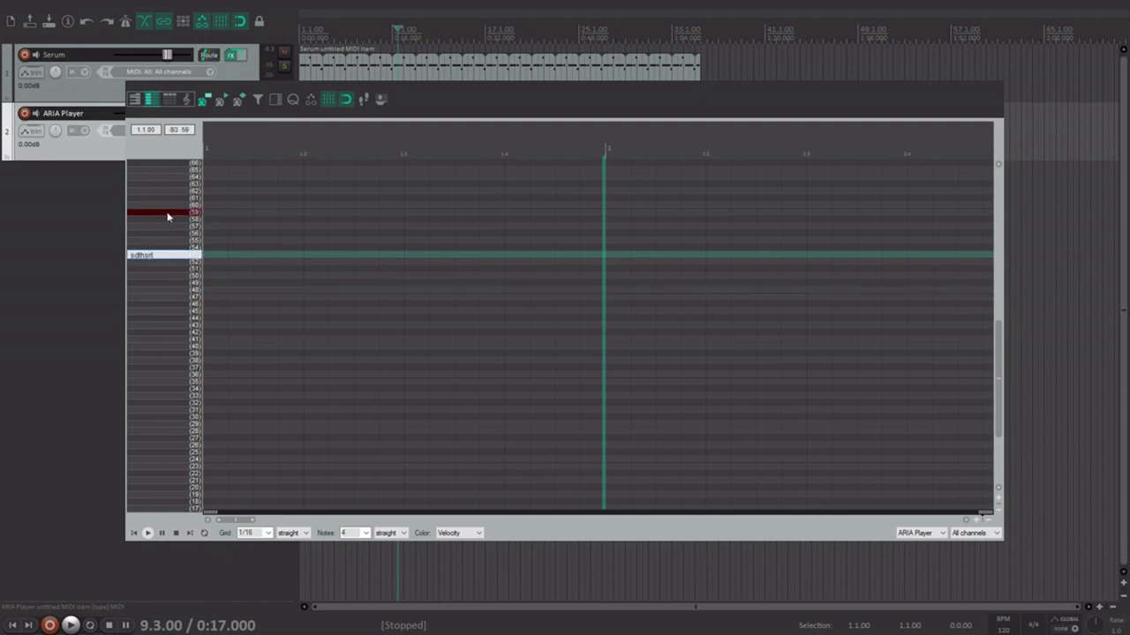
double_click(167, 214)
type("erths")
double_click(172, 246)
type("sh")
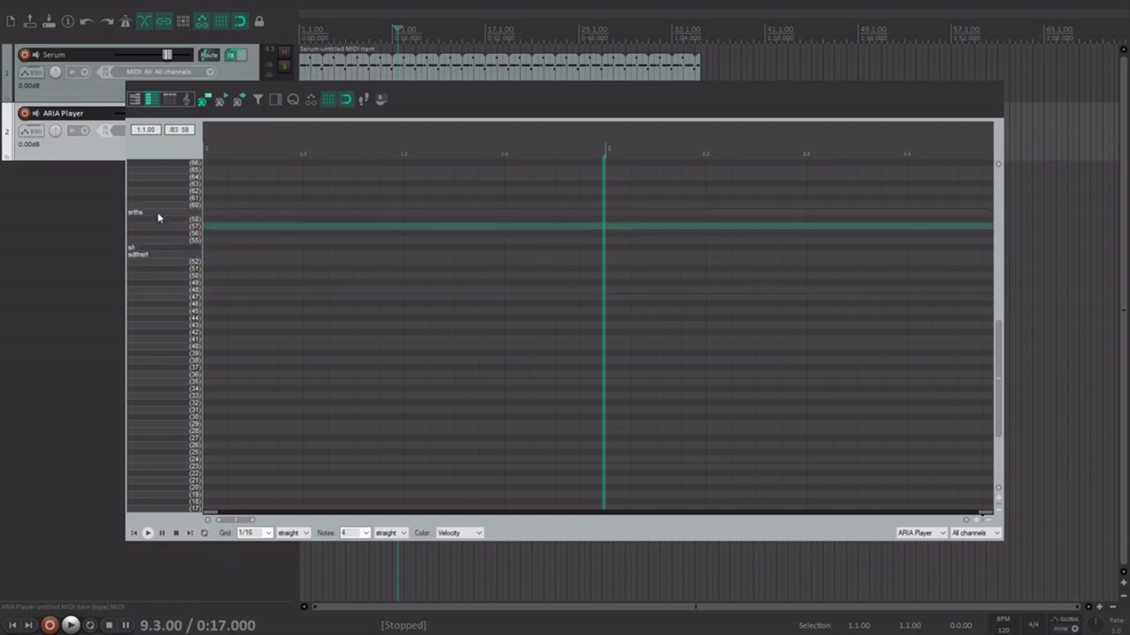
Label the note rows of the ARIA Player item with the piano-style key names
left_click(175, 226)
key("alt+1")
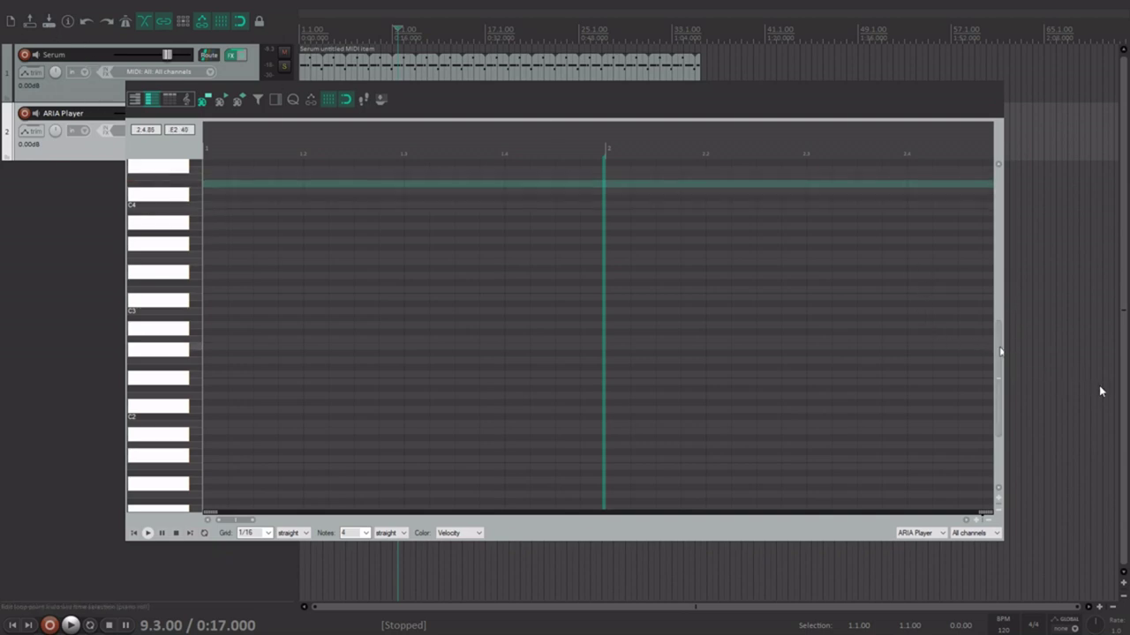
left_click_drag(998, 353, 998, 336)
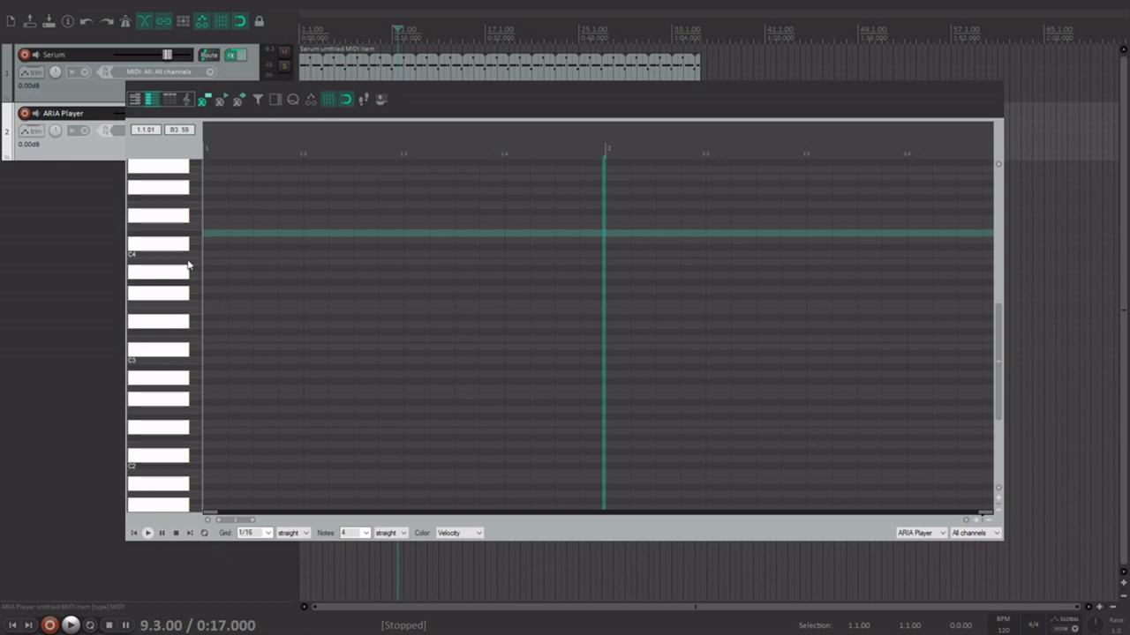
left_click_drag(998, 335, 1104, 366)
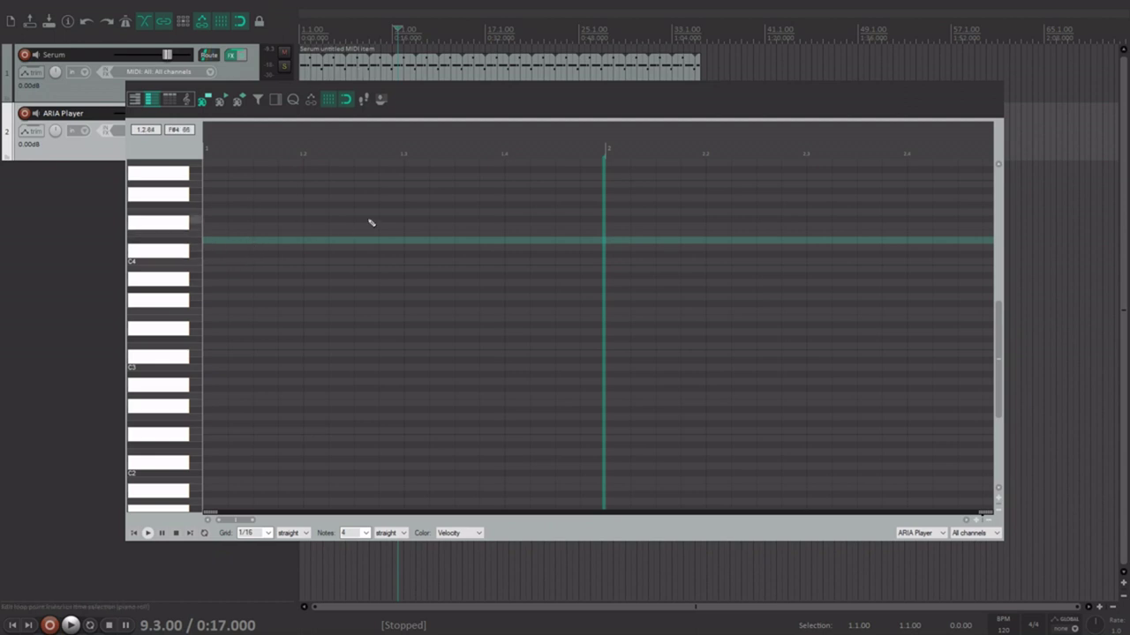
Draw a full-bar note one row below C4 from the start of the ARIA Player item and play it
left_click(474, 70)
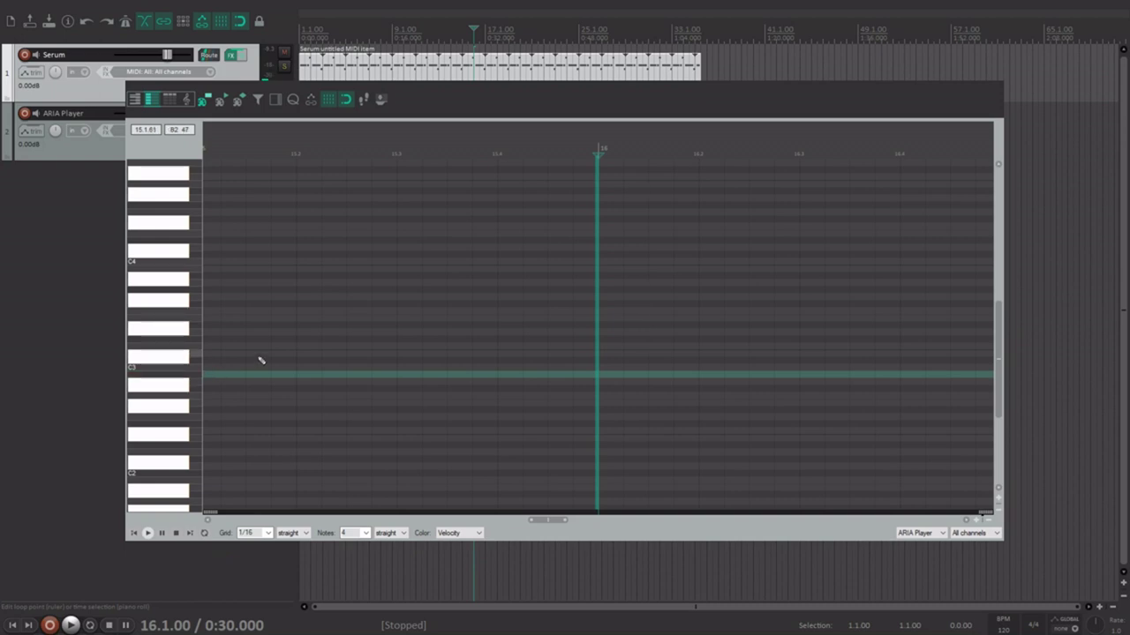
scroll(243, 371, "down", 5)
left_click(133, 533)
scroll(240, 377, "up", 2)
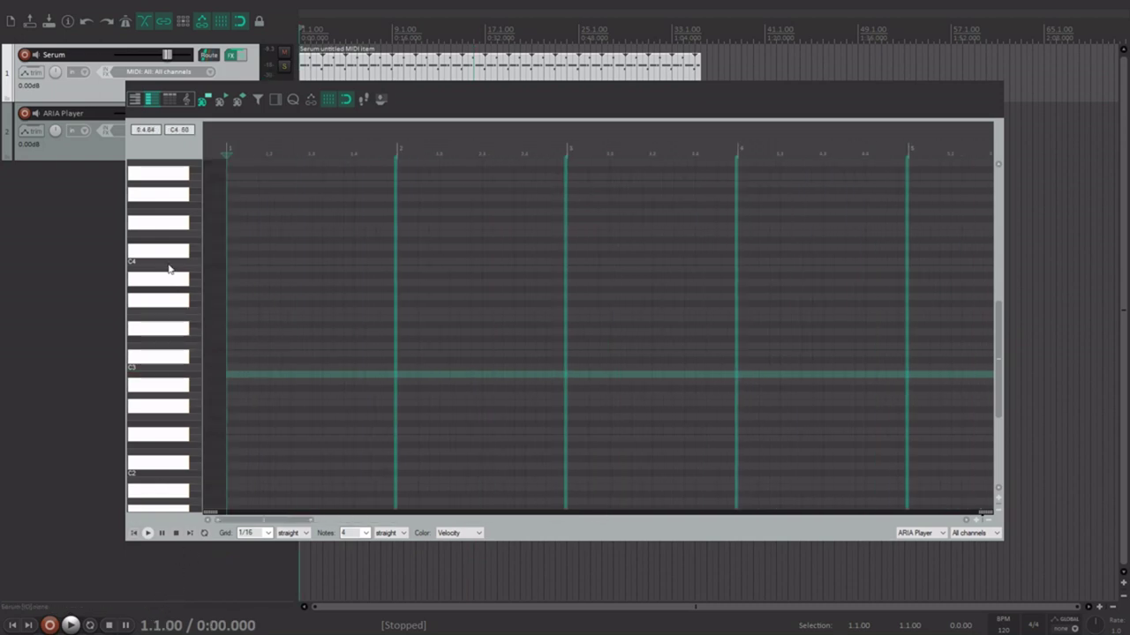
left_click(233, 270)
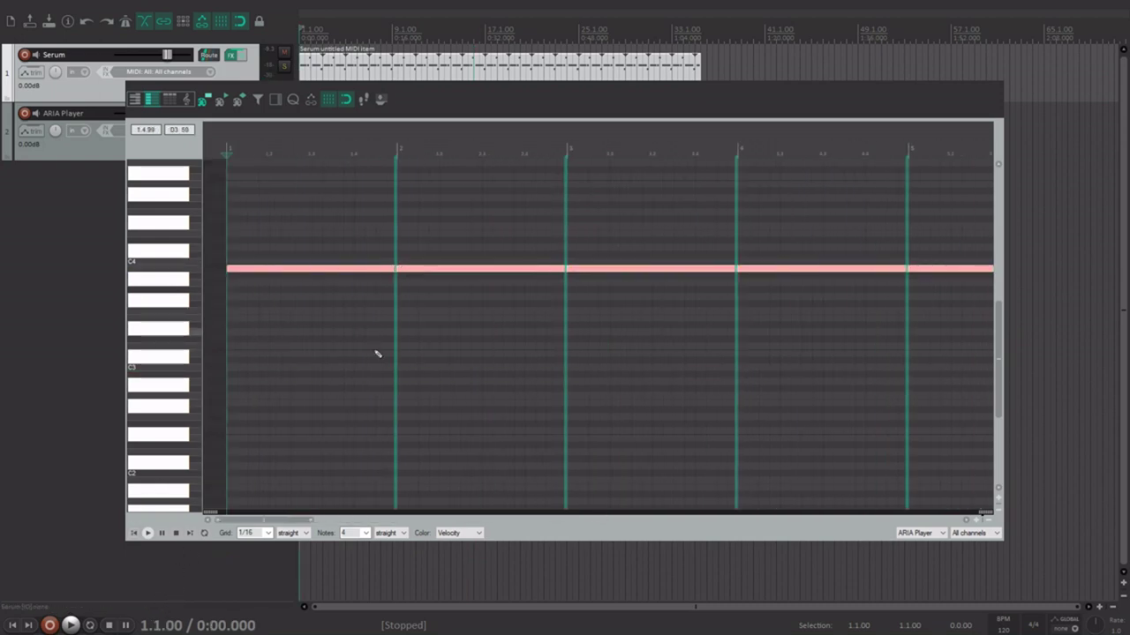
key("space")
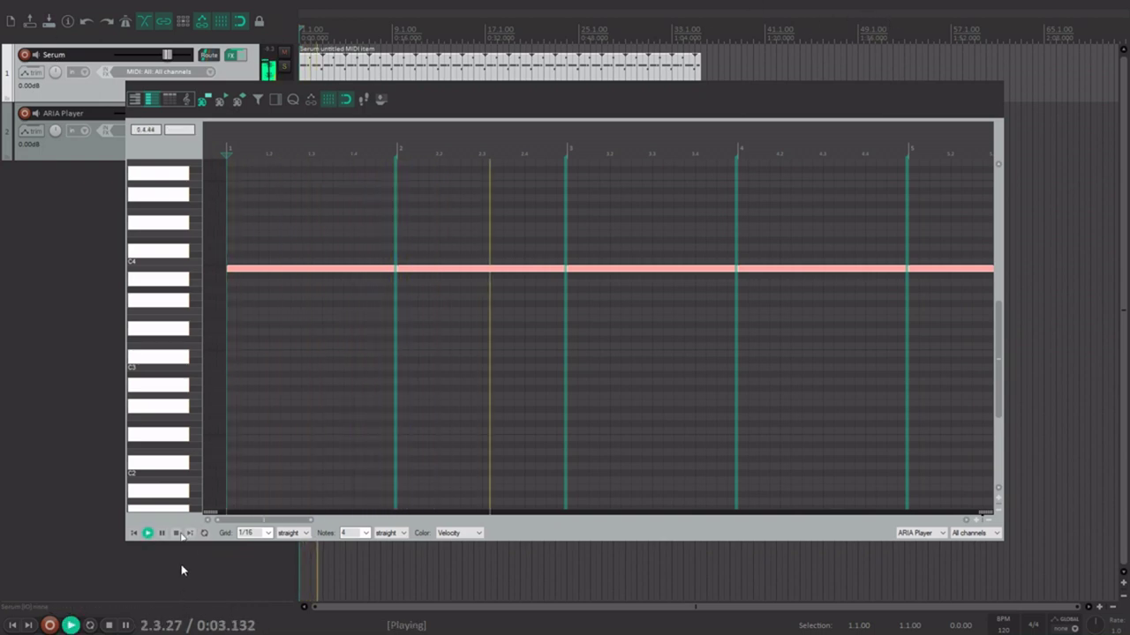
key("space")
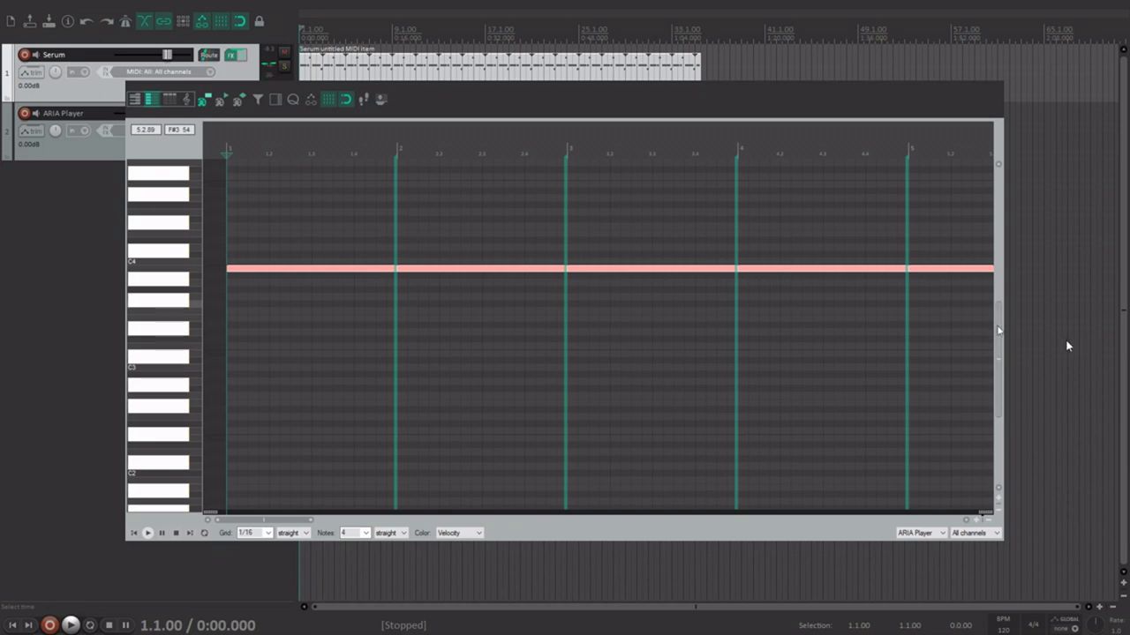
Shorten the note below C4 to one beat and add a one-beat note on beat 2, one row below C5
left_click_drag(998, 340, 998, 305)
scroll(446, 343, "up", 5)
left_click_drag(624, 368, 326, 367)
key("space")
key("space")
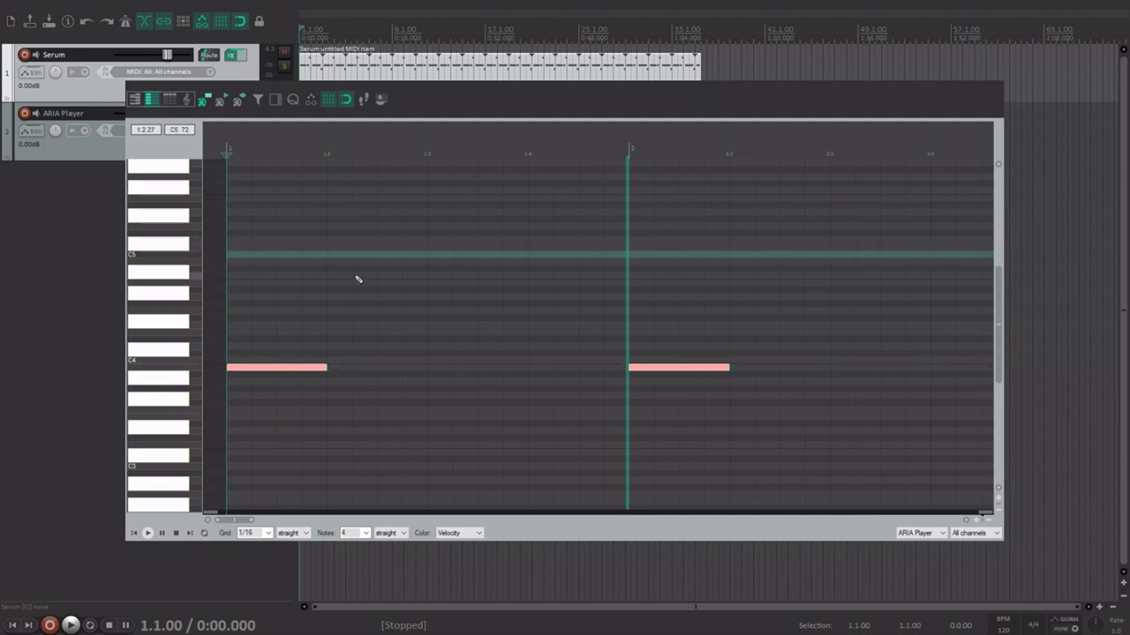
left_click_drag(338, 259, 407, 272)
scroll(331, 301, "down", 3)
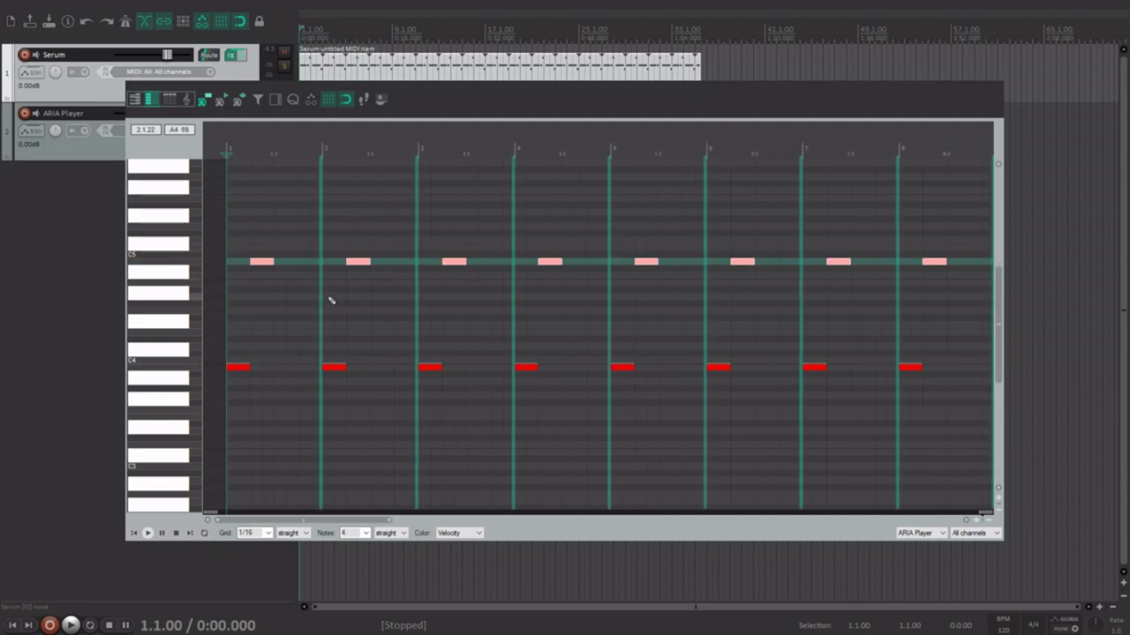
Extend the loop length of the ARIA Player item from one bar to about 3.4 bars
left_click_drag(320, 295, 554, 295)
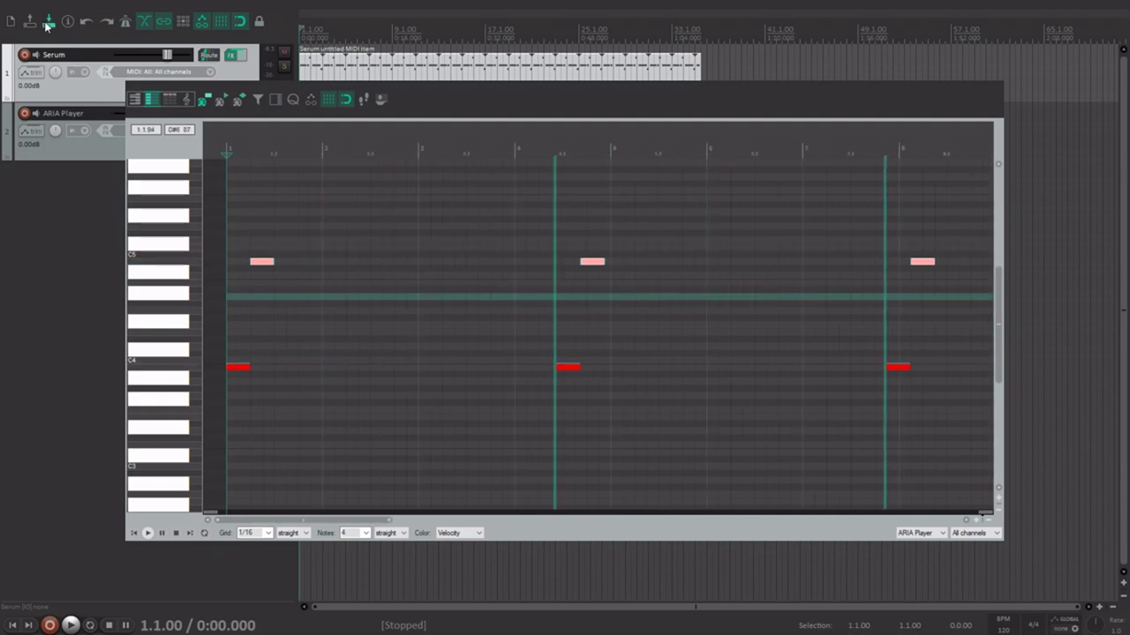
scroll(360, 416, "up", 3)
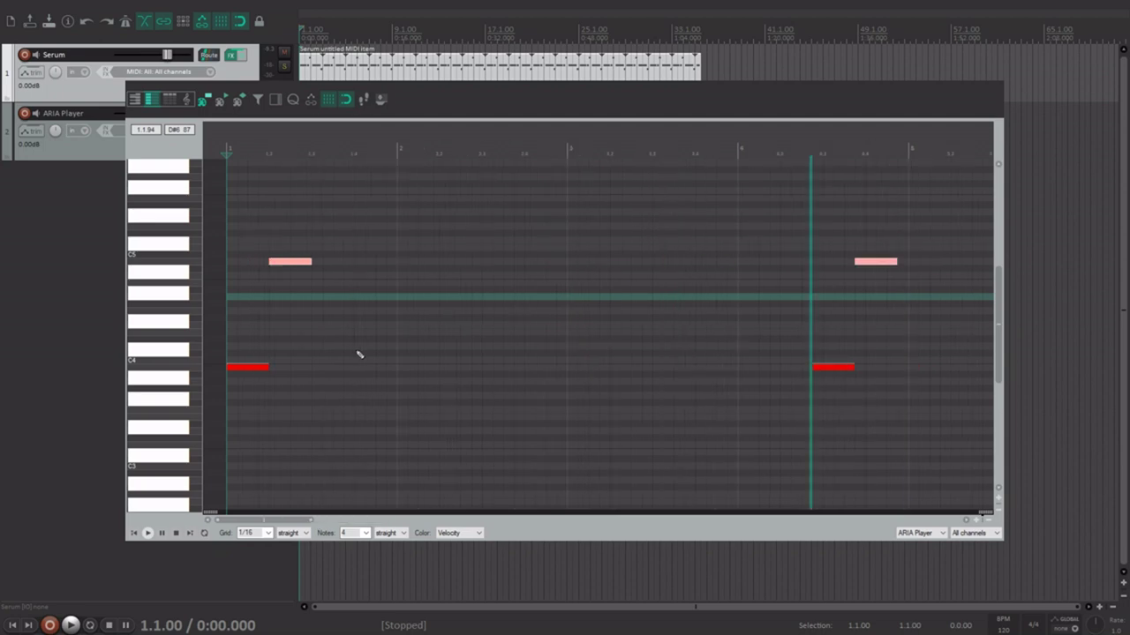
Stack one-beat notes B3, D#4, G#4 and B4 on beat 3 of the first bar as a chord
left_click_drag(325, 370, 345, 368)
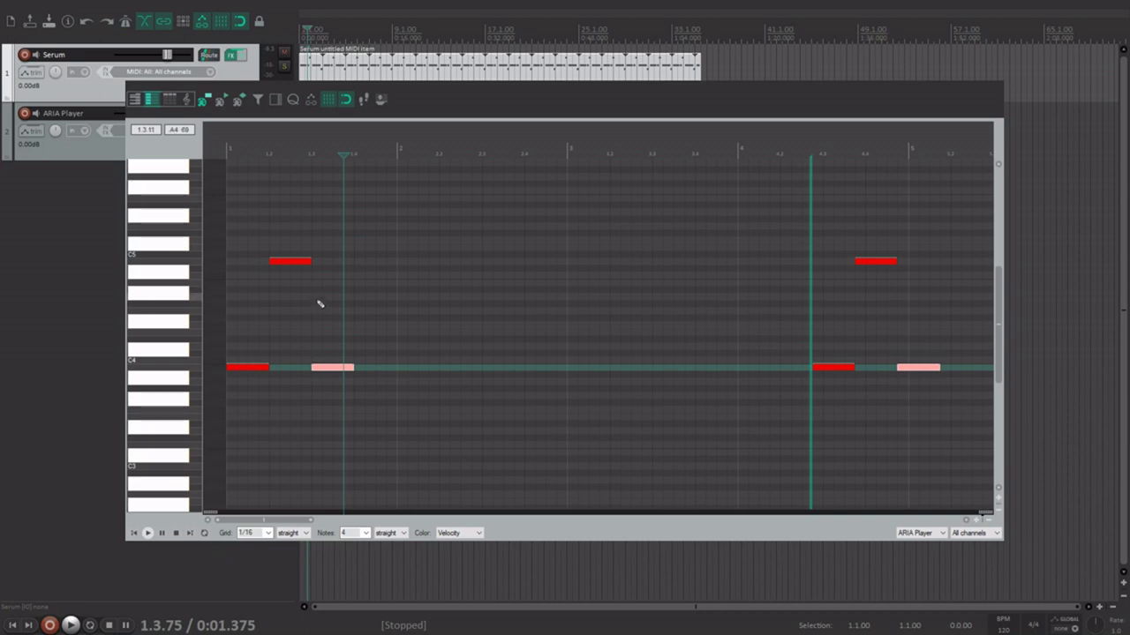
mouse_move(315, 304)
left_mouse_down()
mouse_move(364, 306)
mouse_move(353, 304)
mouse_move(325, 374)
left_mouse_up()
left_click(323, 368)
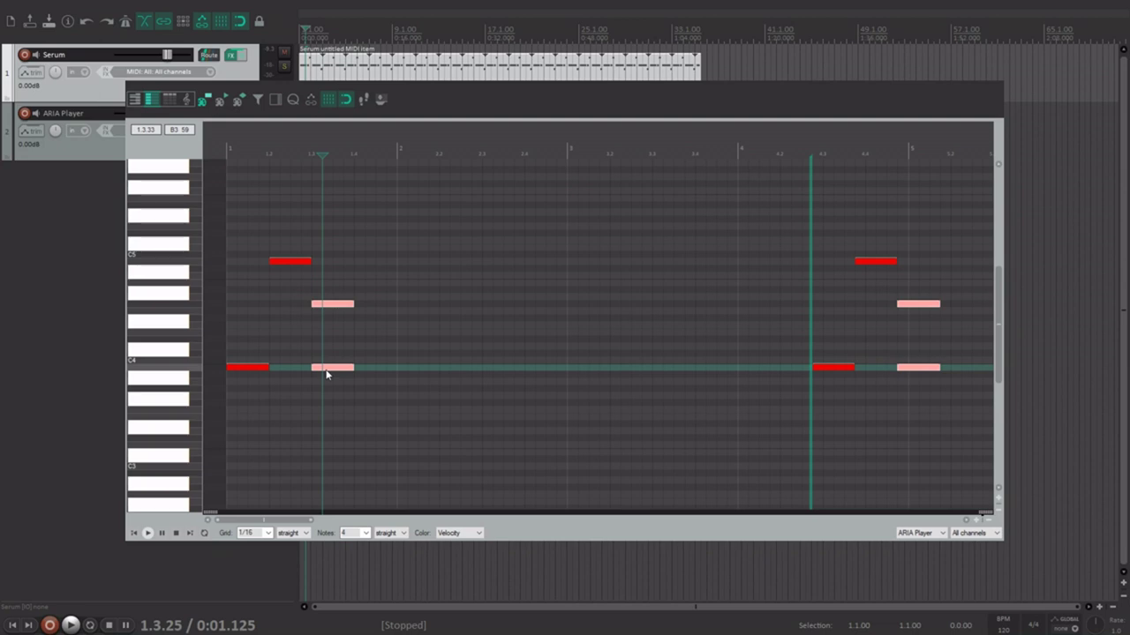
mouse_move(343, 391)
left_mouse_down()
mouse_move(335, 306)
mouse_move(323, 338)
mouse_move(351, 340)
mouse_move(337, 308)
mouse_move(336, 371)
left_mouse_up()
left_click(334, 306)
left_click(338, 310)
left_click(337, 368)
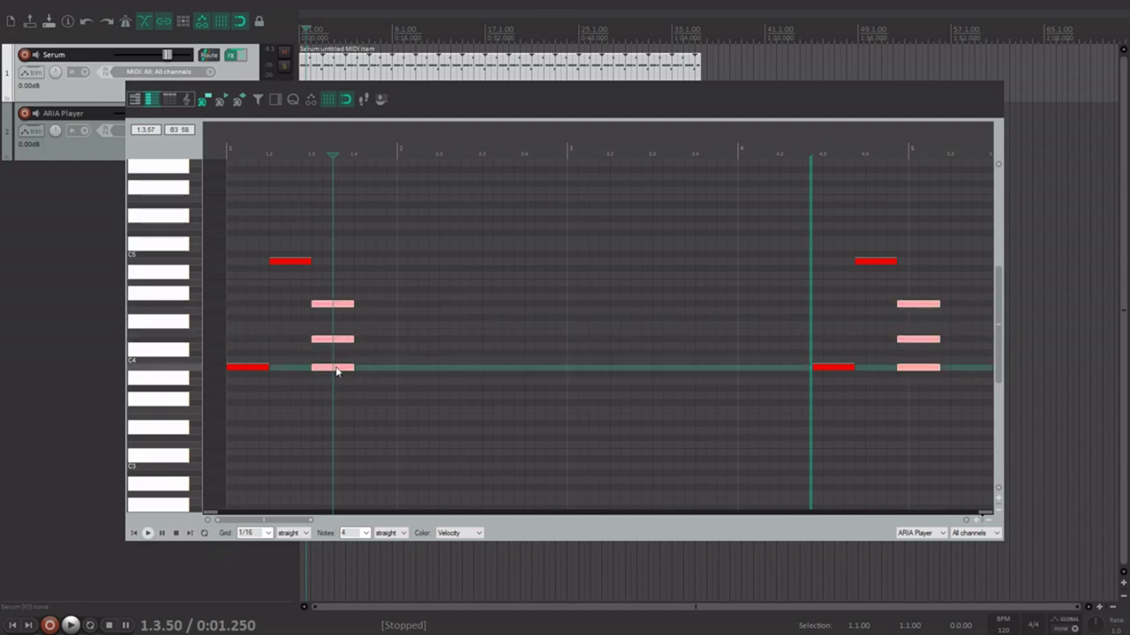
double_click(335, 368)
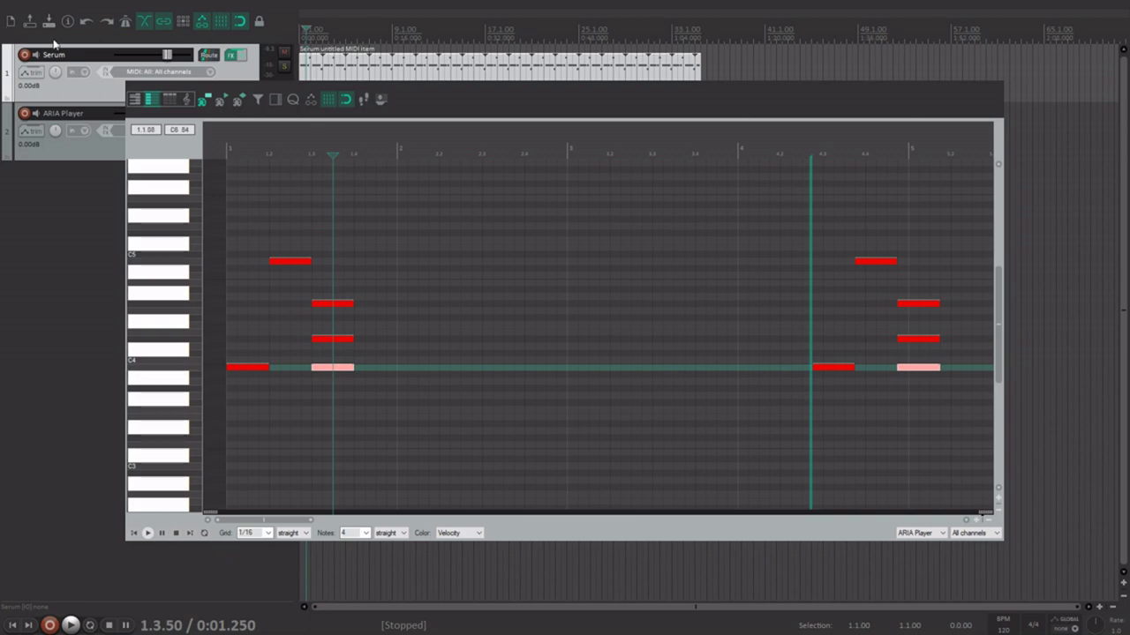
left_click_drag(318, 282, 354, 283)
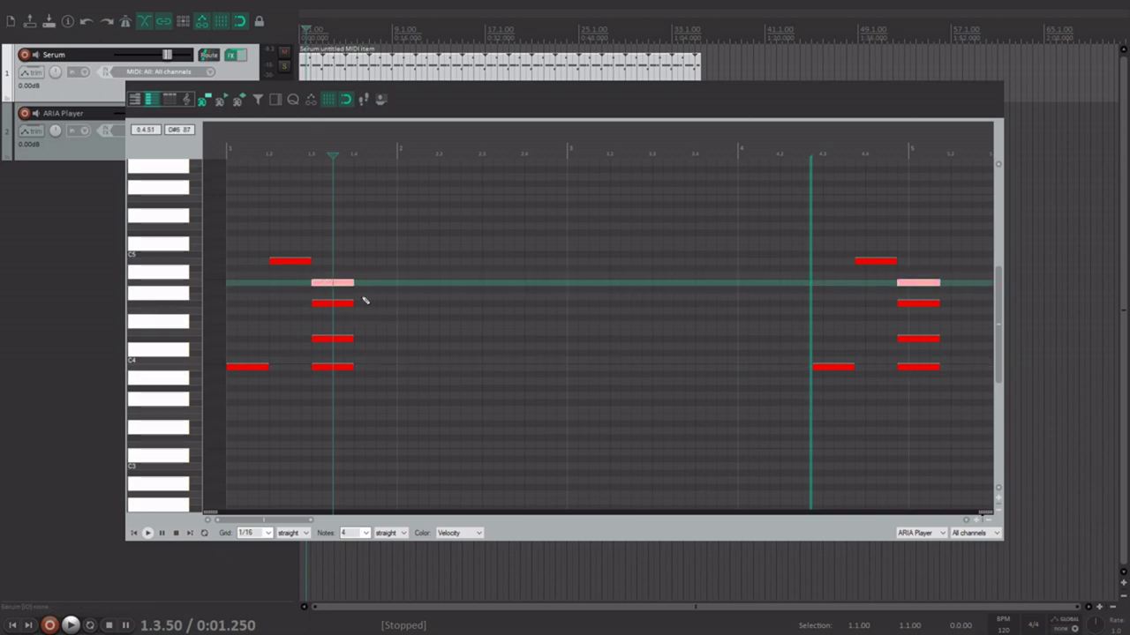
Add one-beat B3 and B4 notes on beat 4 of the first bar and audition the octave
left_click_drag(360, 368, 394, 368)
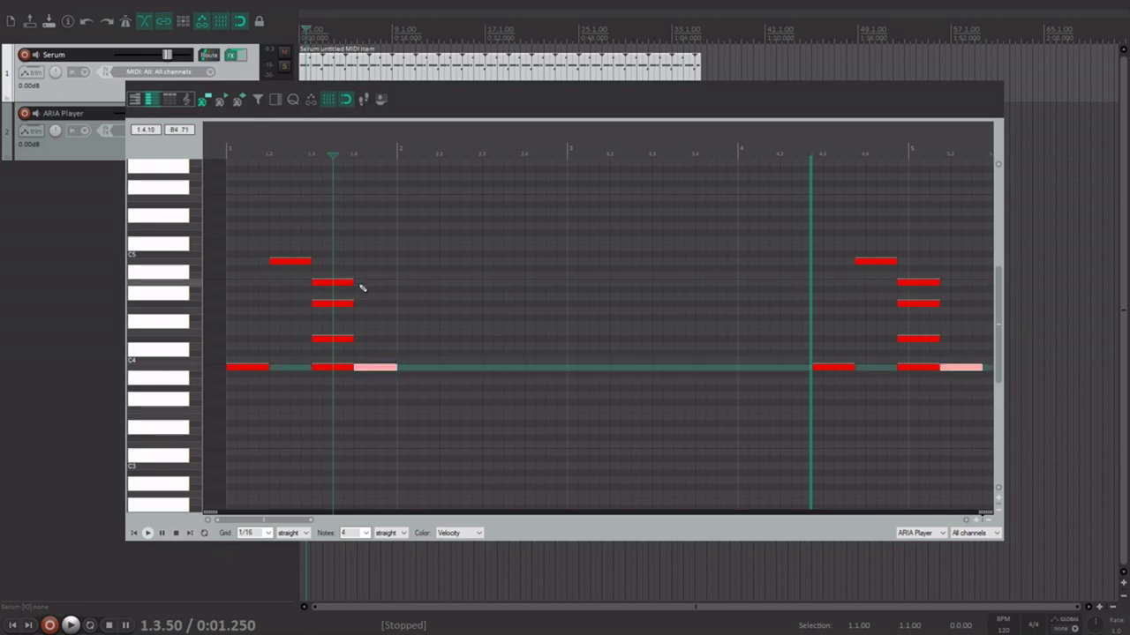
mouse_move(360, 288)
left_mouse_down()
mouse_move(394, 290)
mouse_move(380, 283)
left_mouse_up()
key("ctrl+v")
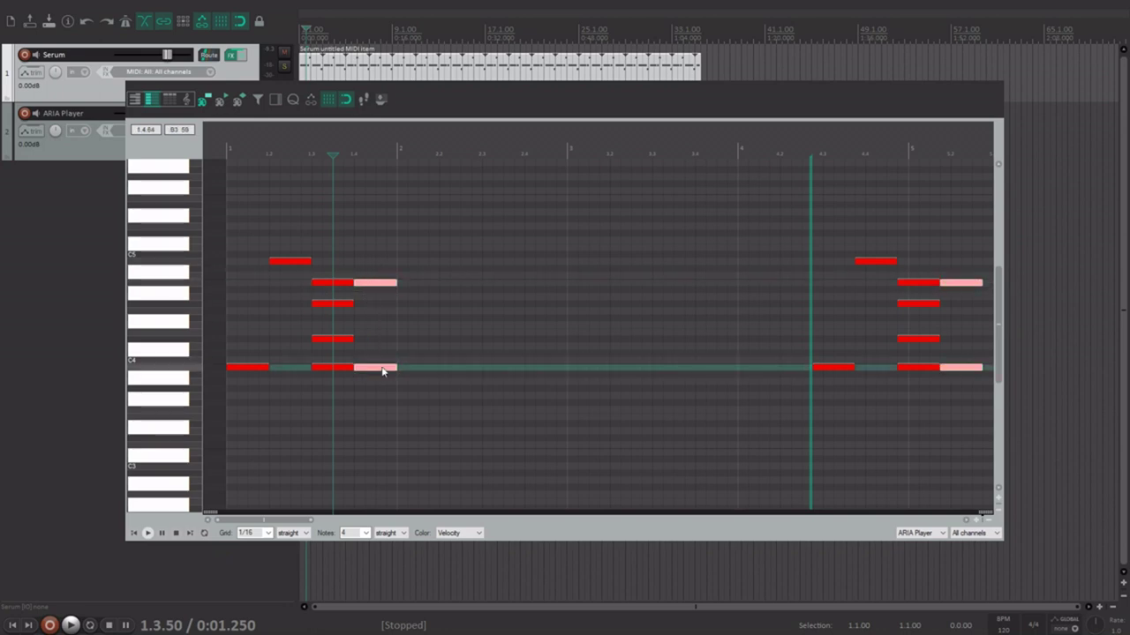
left_click_drag(406, 388, 372, 285)
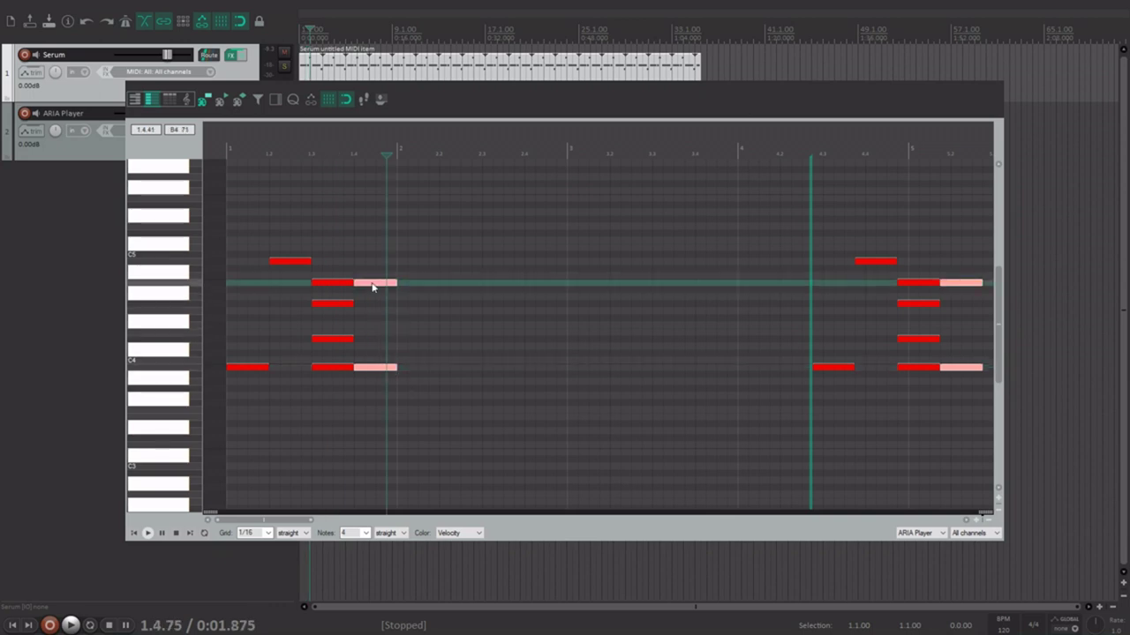
left_click(373, 285)
left_click(371, 371)
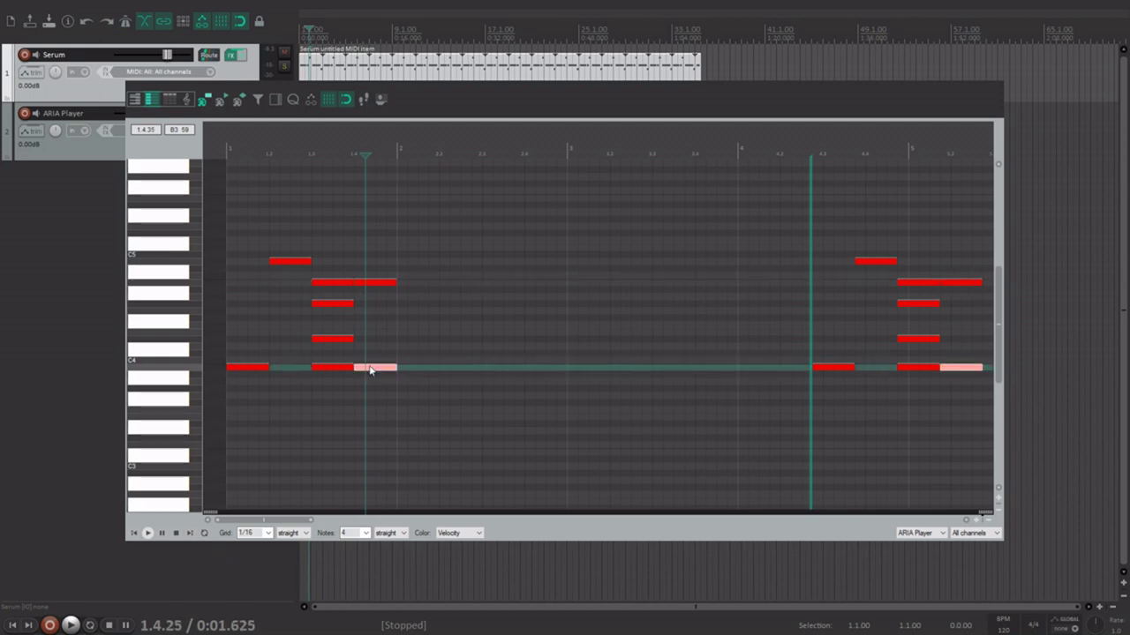
Try a D#4 note on beat 4 and use a one-beat G#4 instead, between B3 and B4
left_click(365, 342)
left_click_drag(356, 340, 398, 341)
left_click_drag(392, 326, 376, 374)
left_click(375, 369)
left_click_drag(363, 311, 393, 304)
left_click_drag(408, 356, 371, 288)
left_click(377, 305)
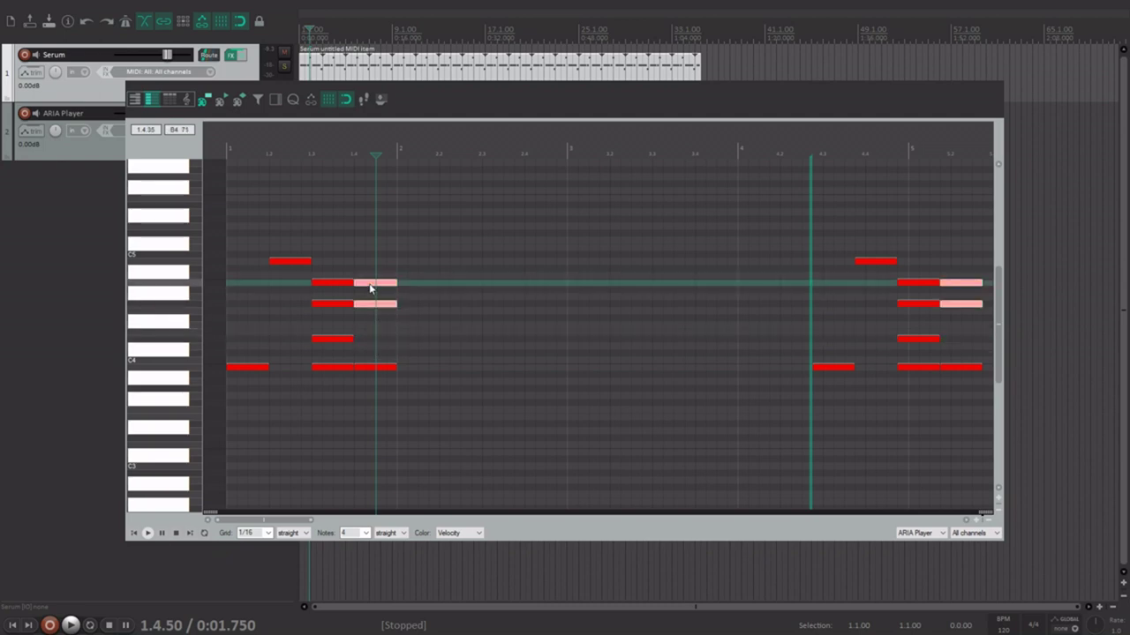
left_click(371, 287)
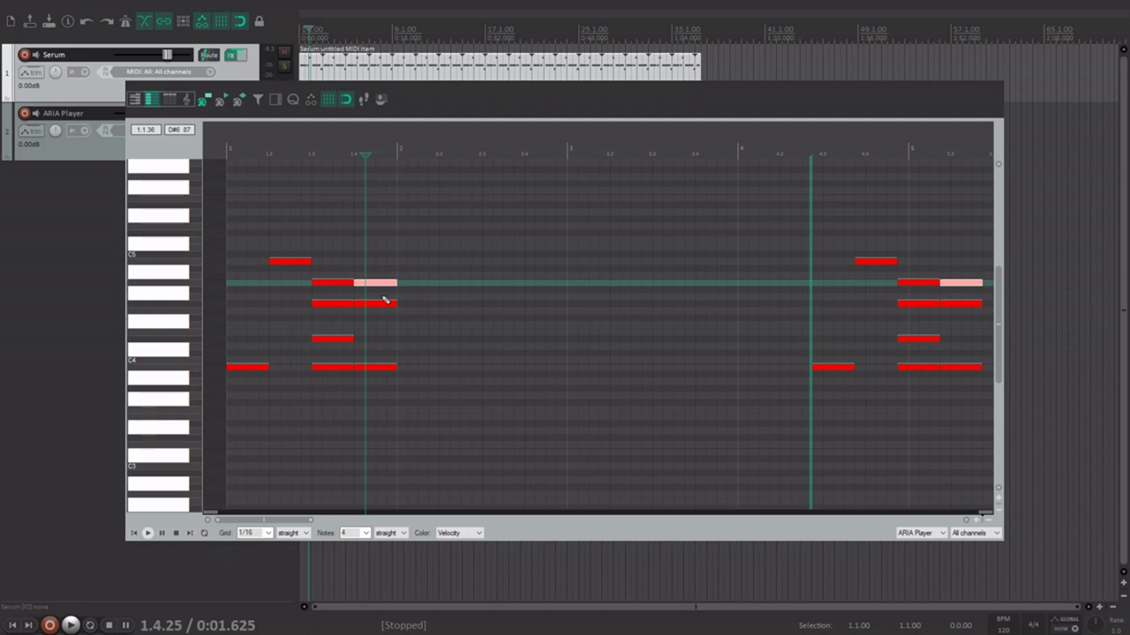
left_click(411, 369)
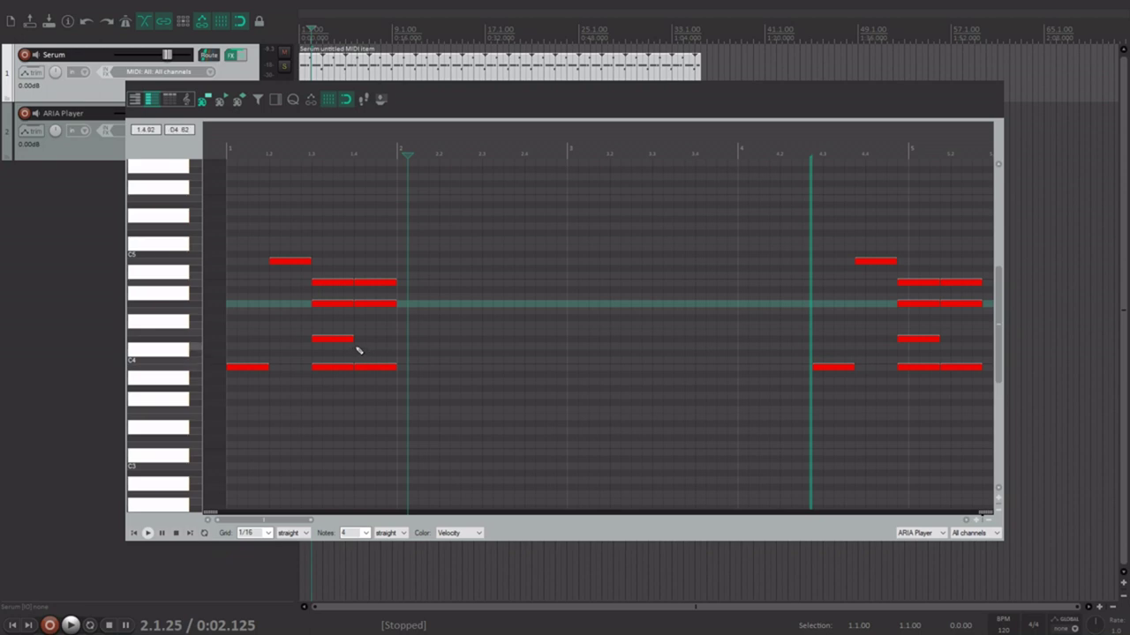
Try a one-beat D4 note in the beat 4 chord and remove it again
left_click_drag(355, 347, 396, 349)
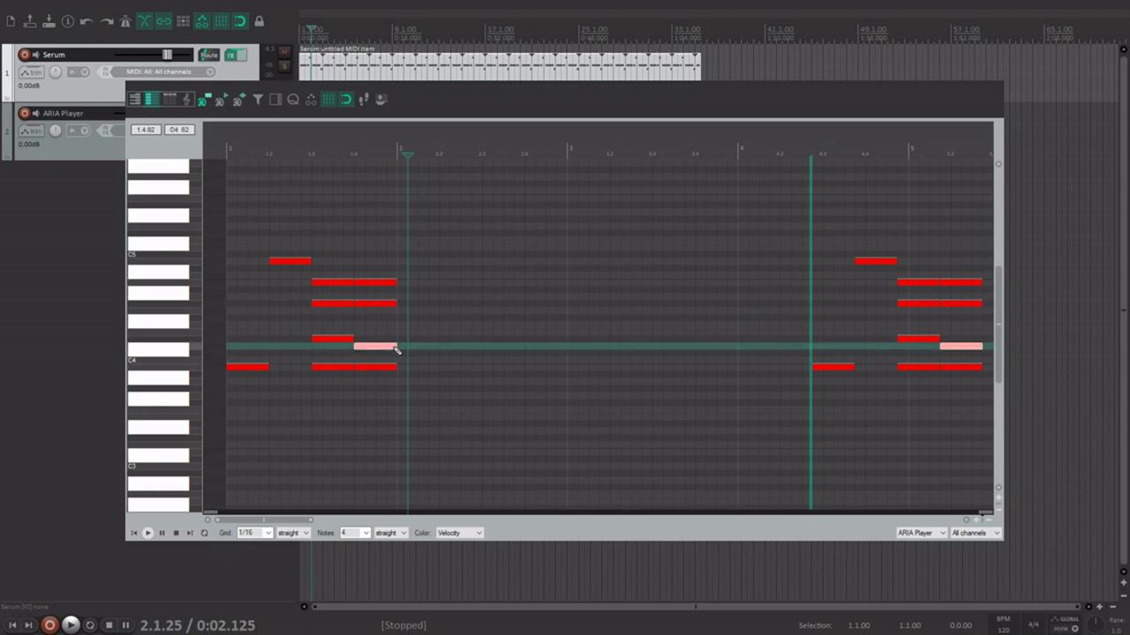
left_click(378, 304)
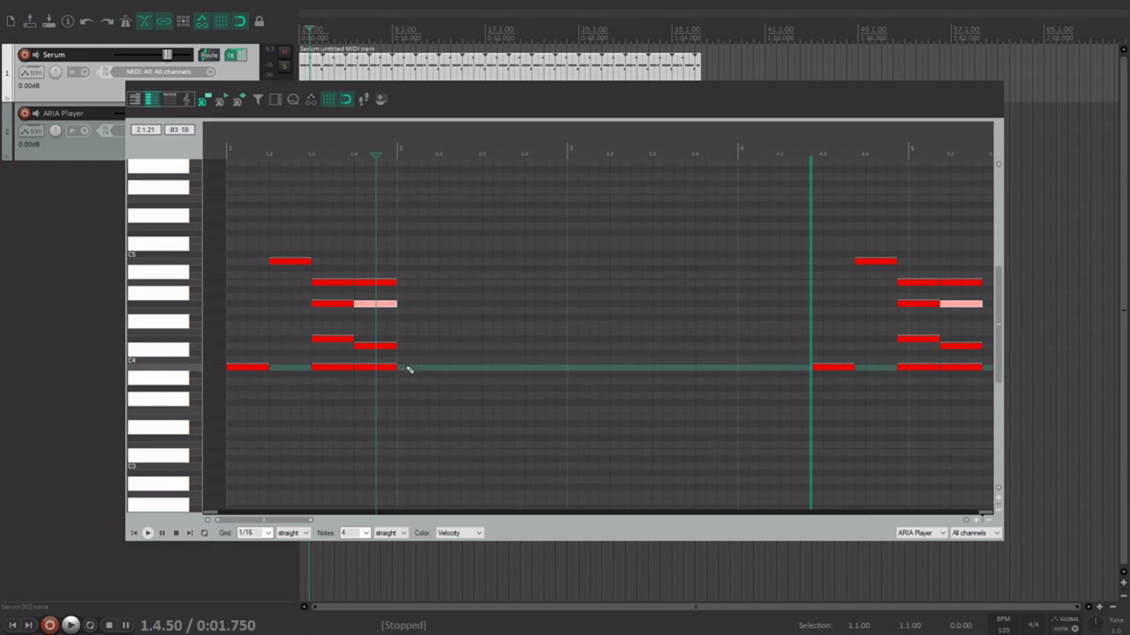
left_click(408, 349)
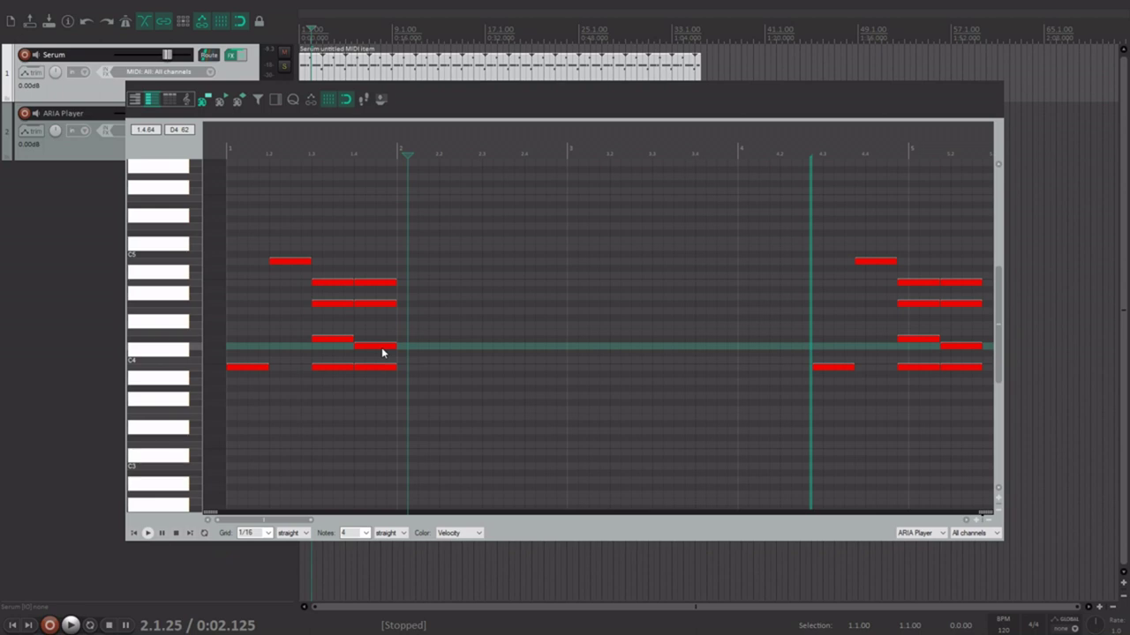
left_click_drag(382, 352, 380, 371)
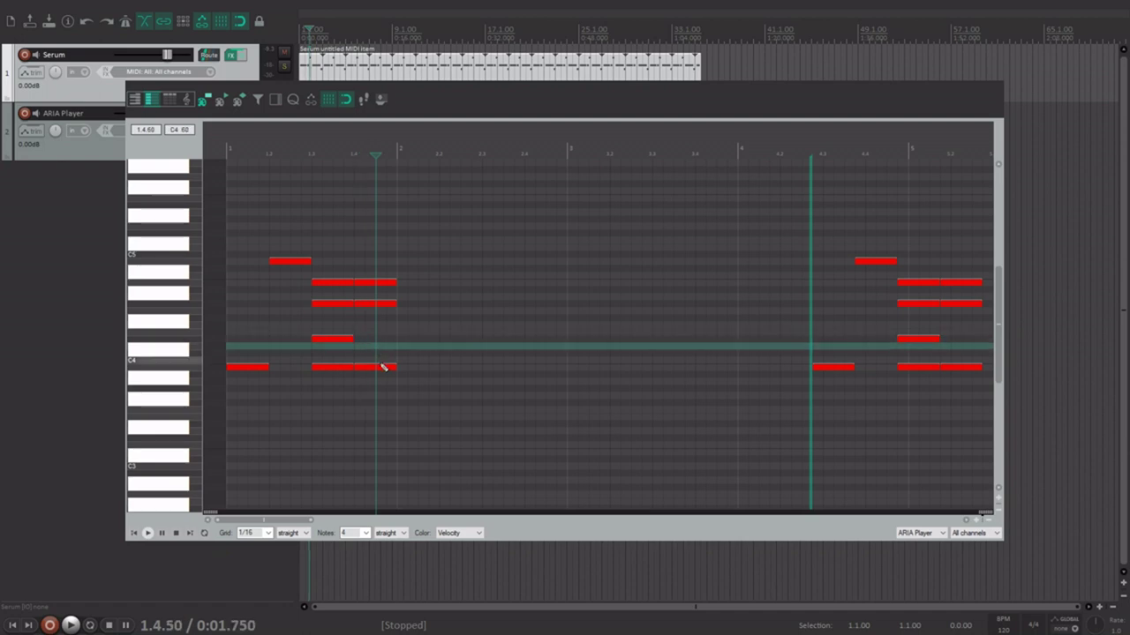
left_click(383, 368)
left_click(379, 343)
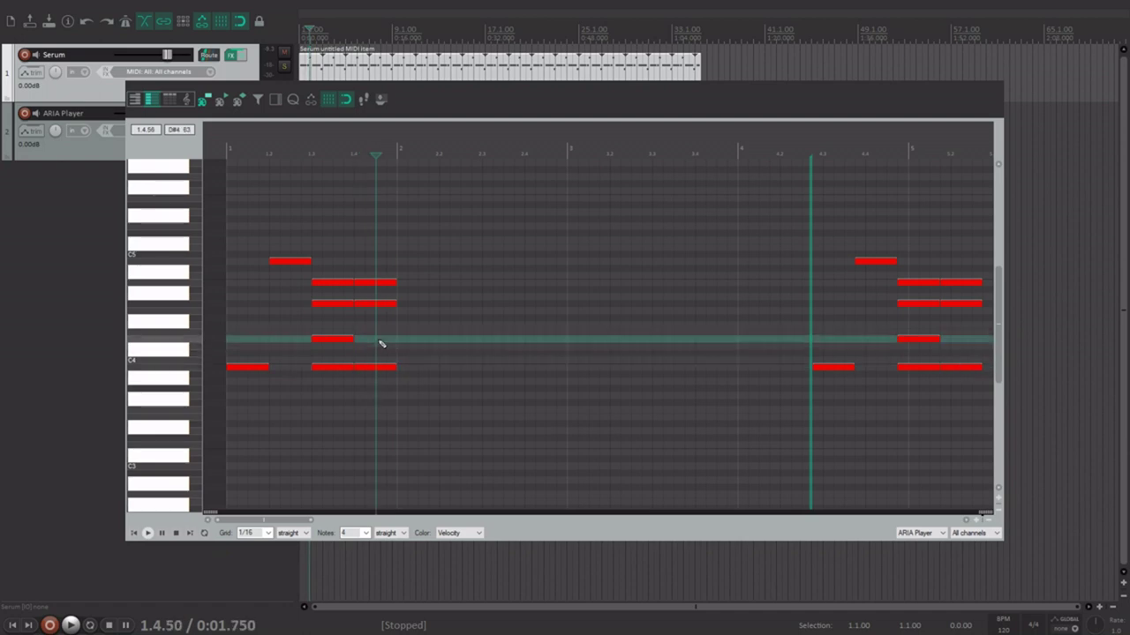
Select and audition the notes of the beat 3 and beat 4 chords, as groups and individually
left_click(382, 367)
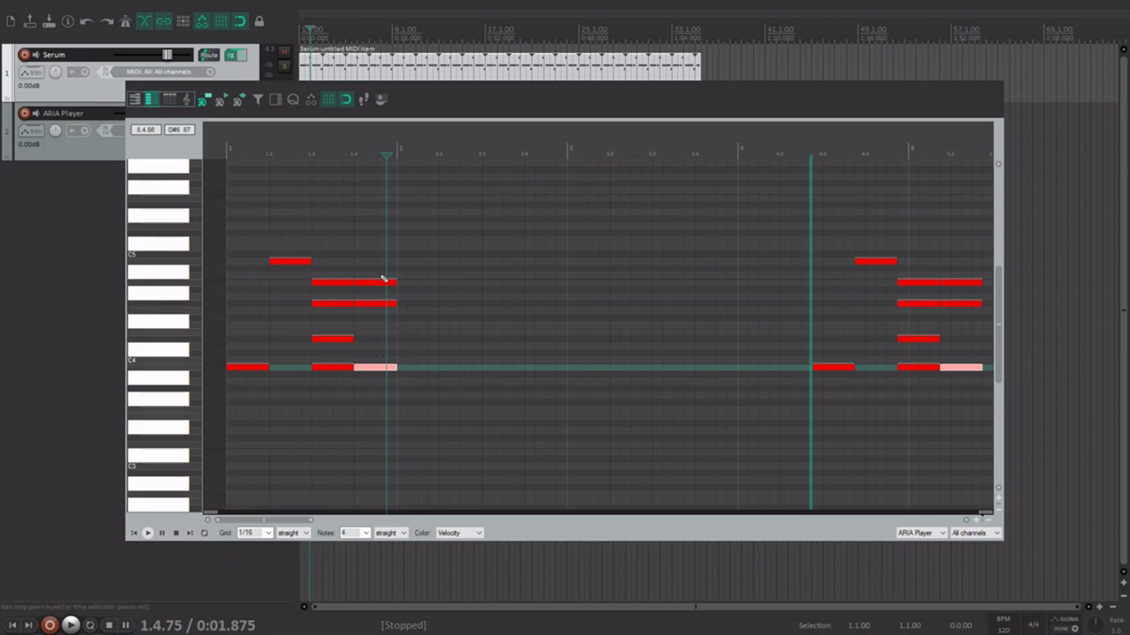
left_click(385, 305)
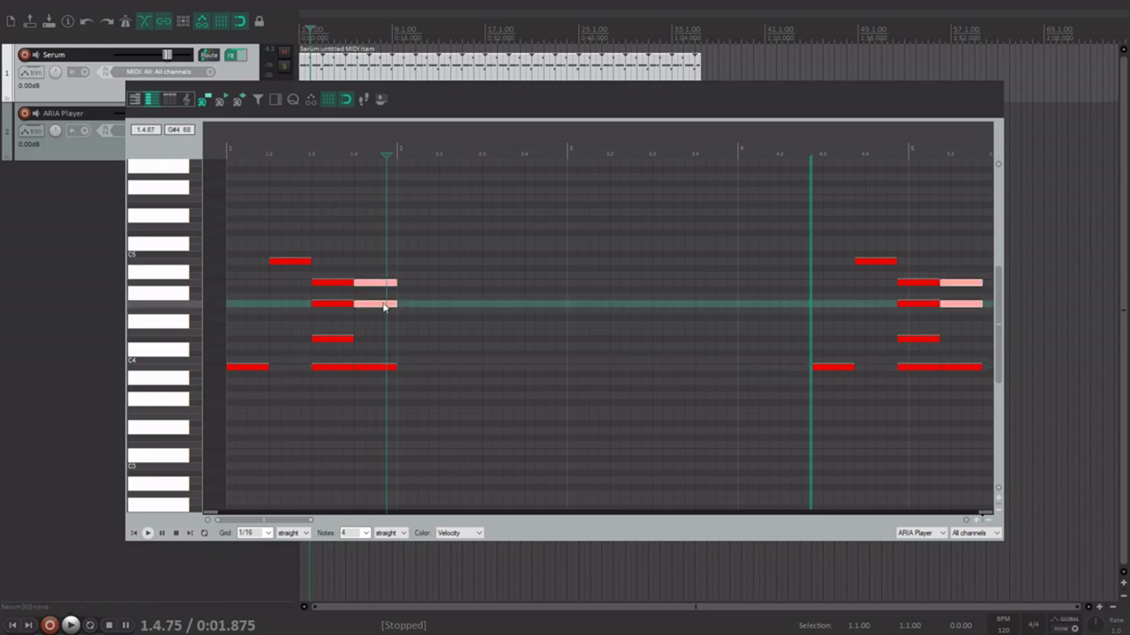
left_click(355, 339)
left_click_drag(318, 279, 339, 372)
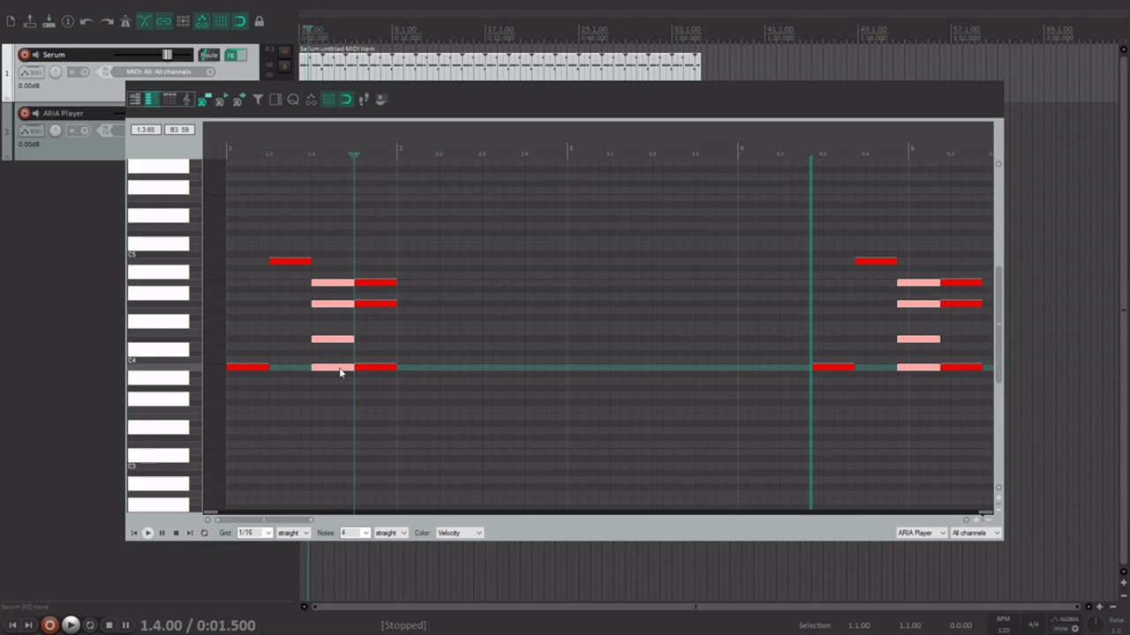
left_click(341, 372)
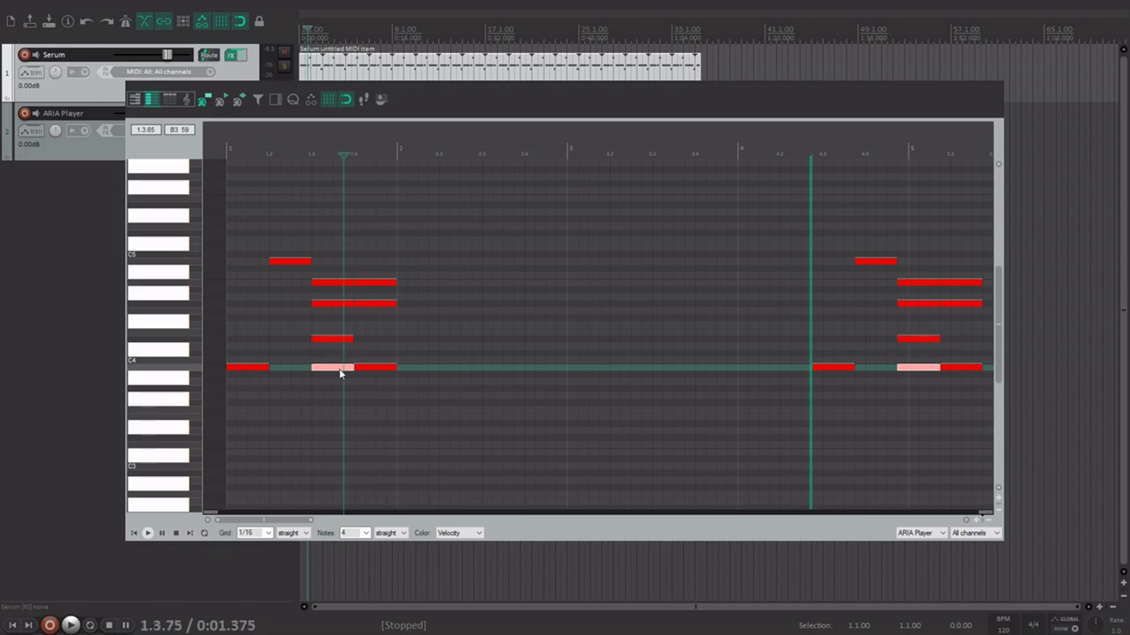
left_click_drag(309, 278, 337, 374)
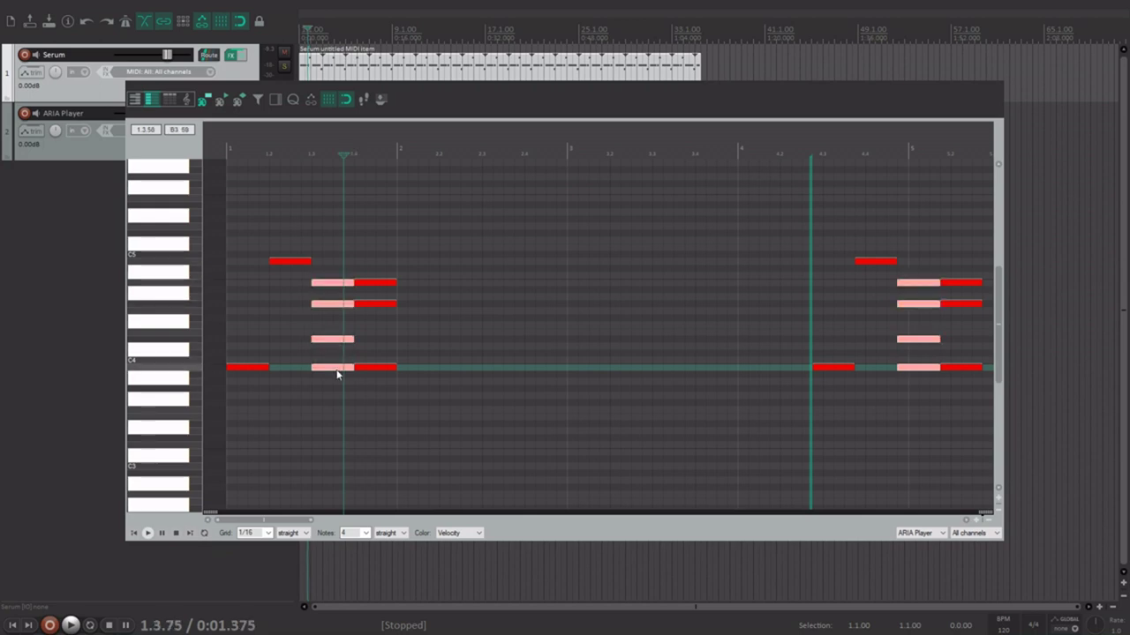
left_click(338, 374)
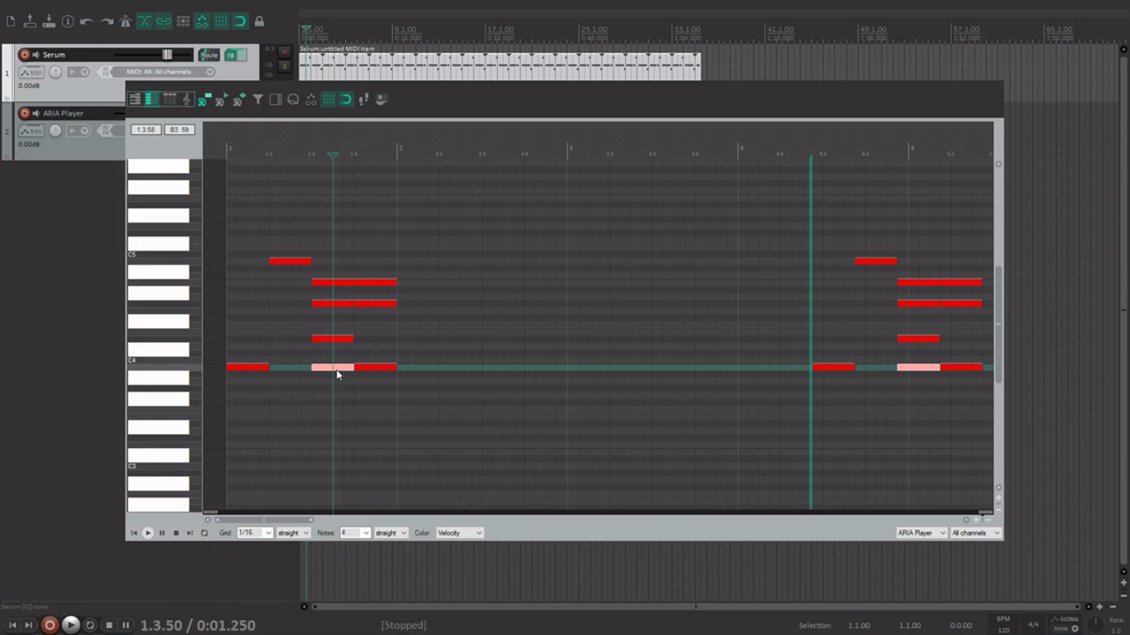
left_click(335, 284)
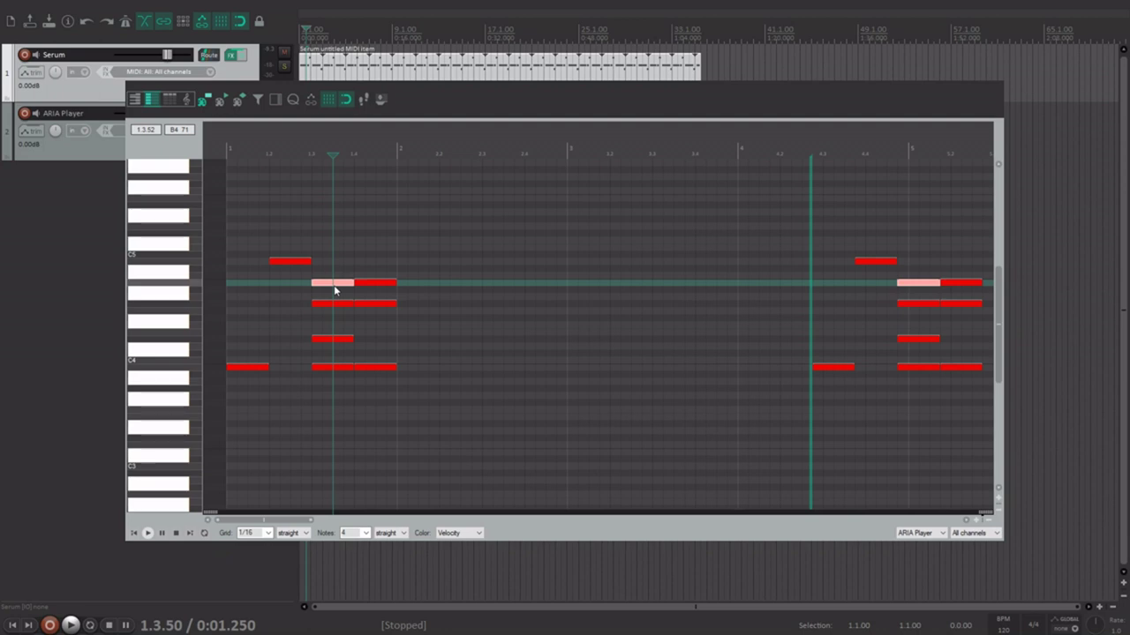
left_click_drag(334, 288, 333, 368)
left_click(332, 367)
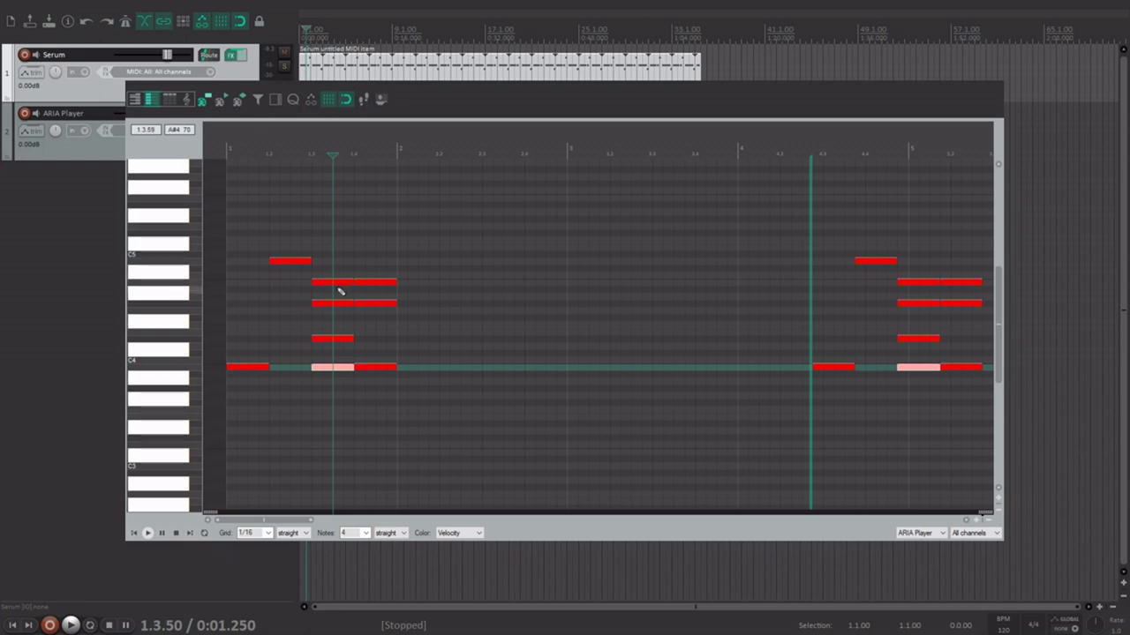
left_click_drag(320, 274, 371, 277)
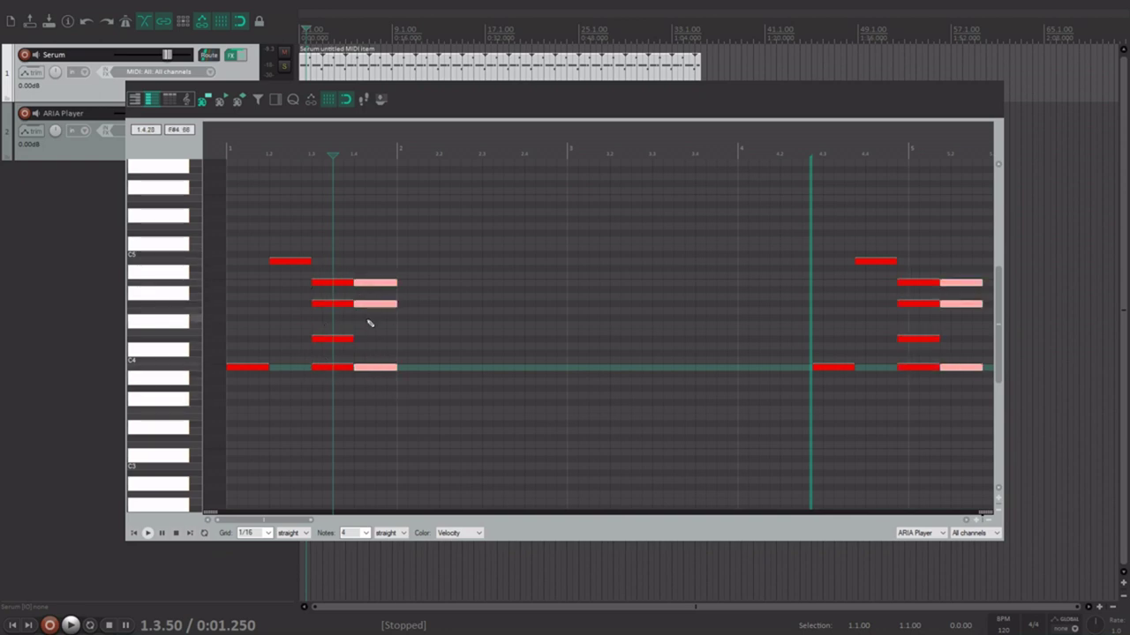
left_click(335, 285)
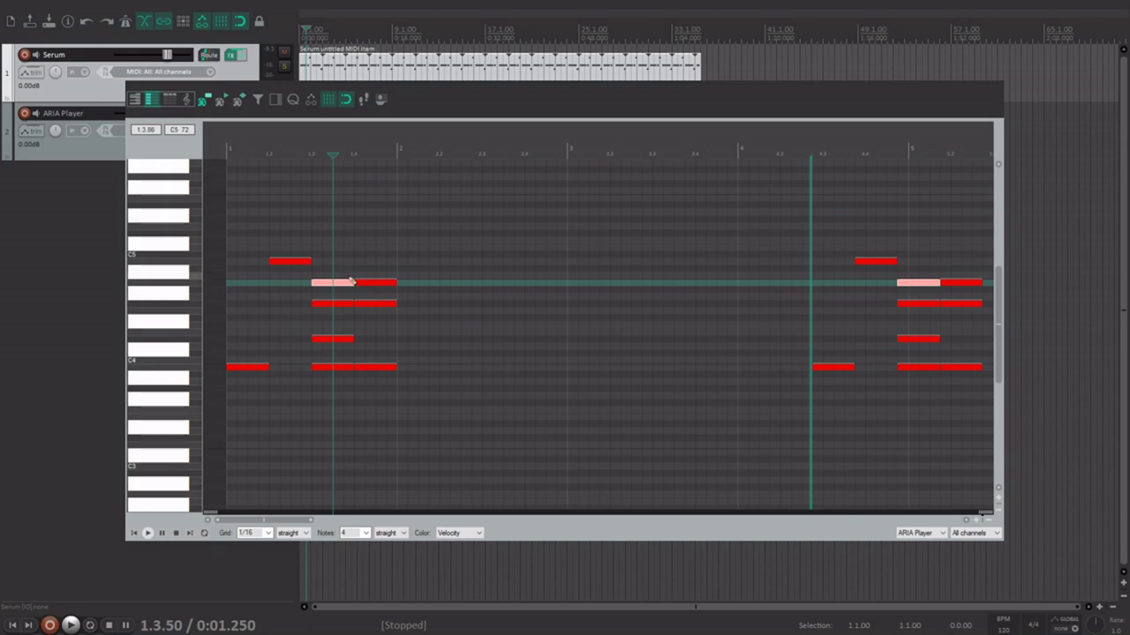
Delete all notes on beats 3 and 4 of the first bar and add a one-beat B4 note on beat 3
left_click_drag(357, 275, 332, 280)
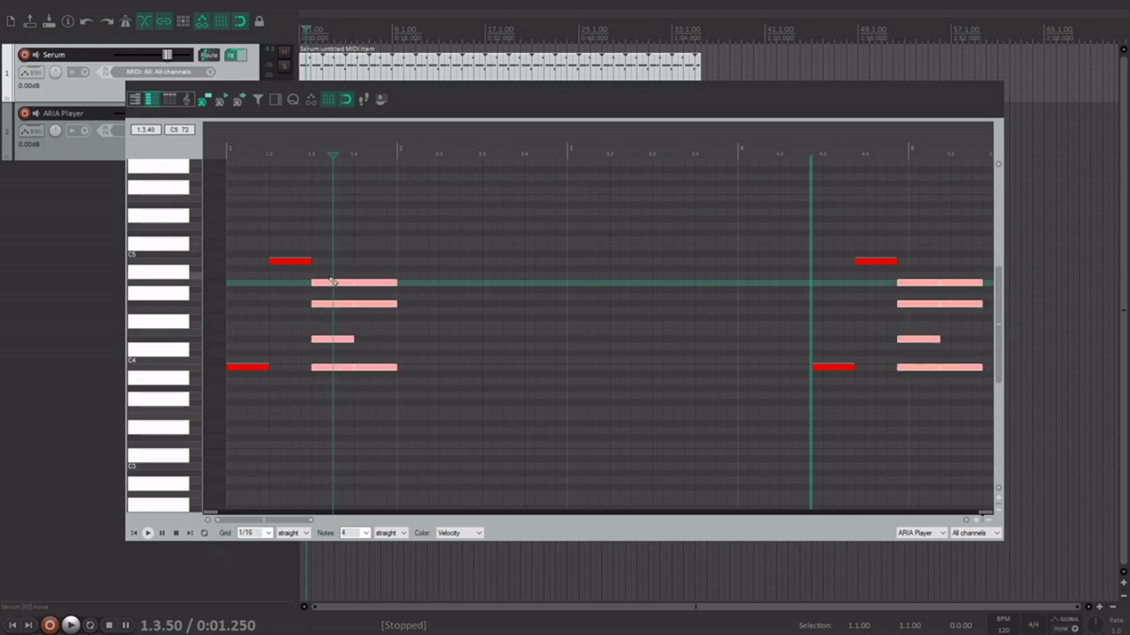
key("Delete")
left_click(300, 263)
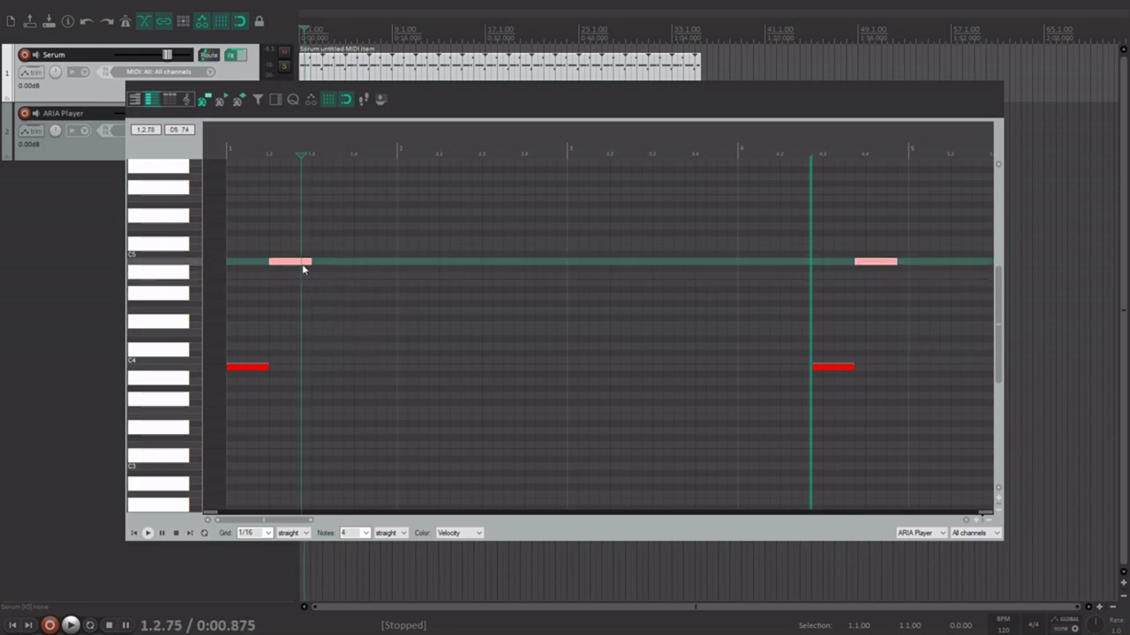
left_click_drag(320, 285, 355, 285)
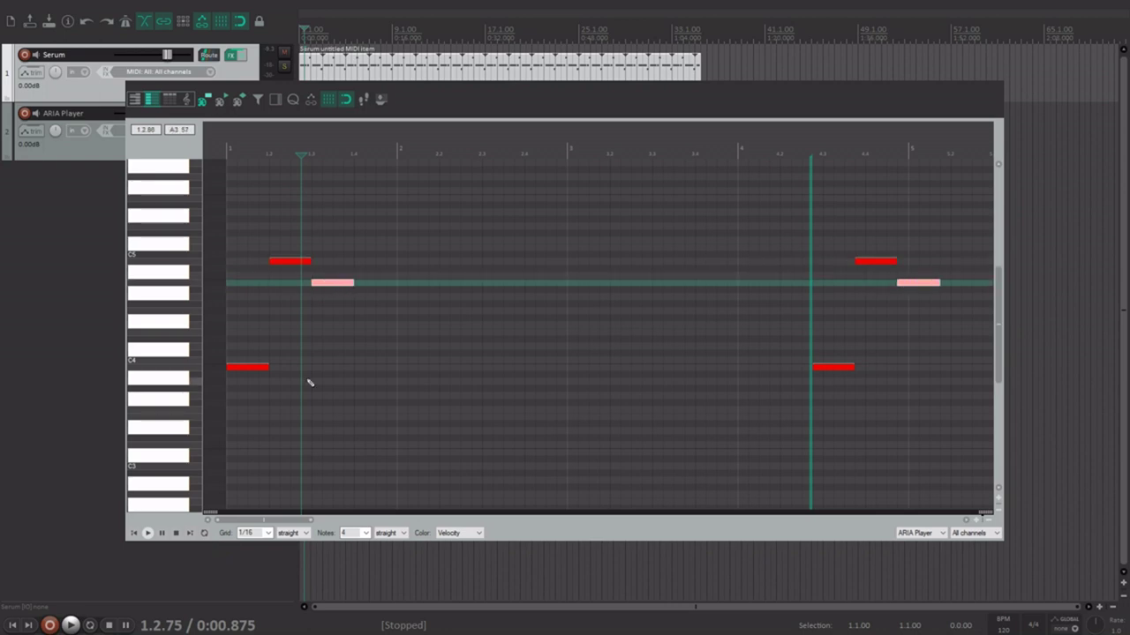
Play the three-note pattern from the start and select the D5 note on beat 2
key("Home")
key("space")
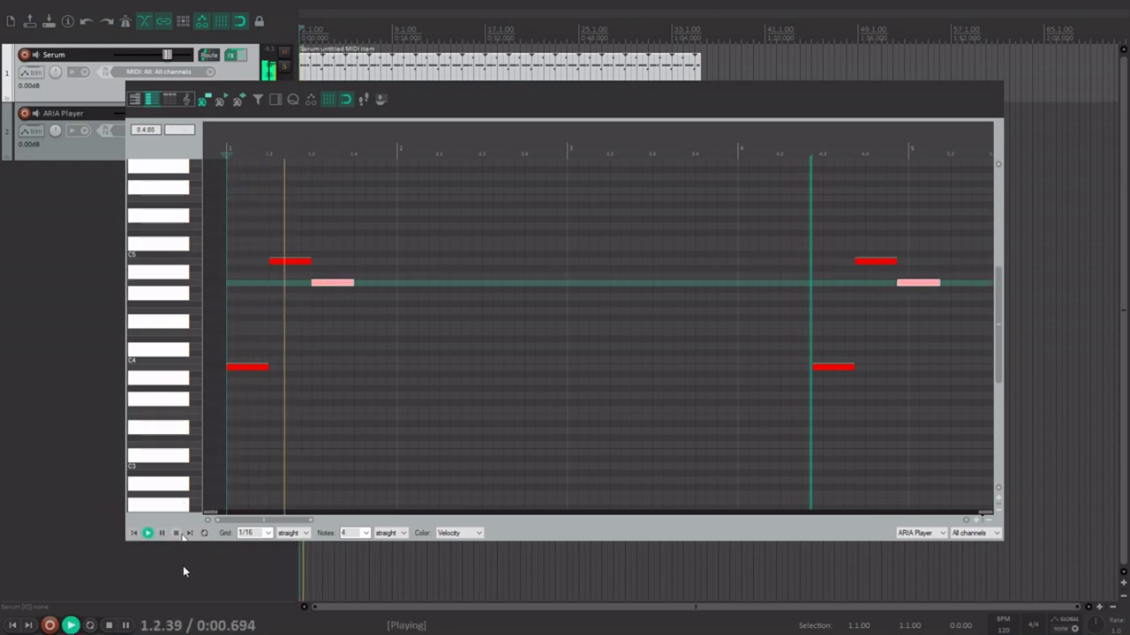
key("space")
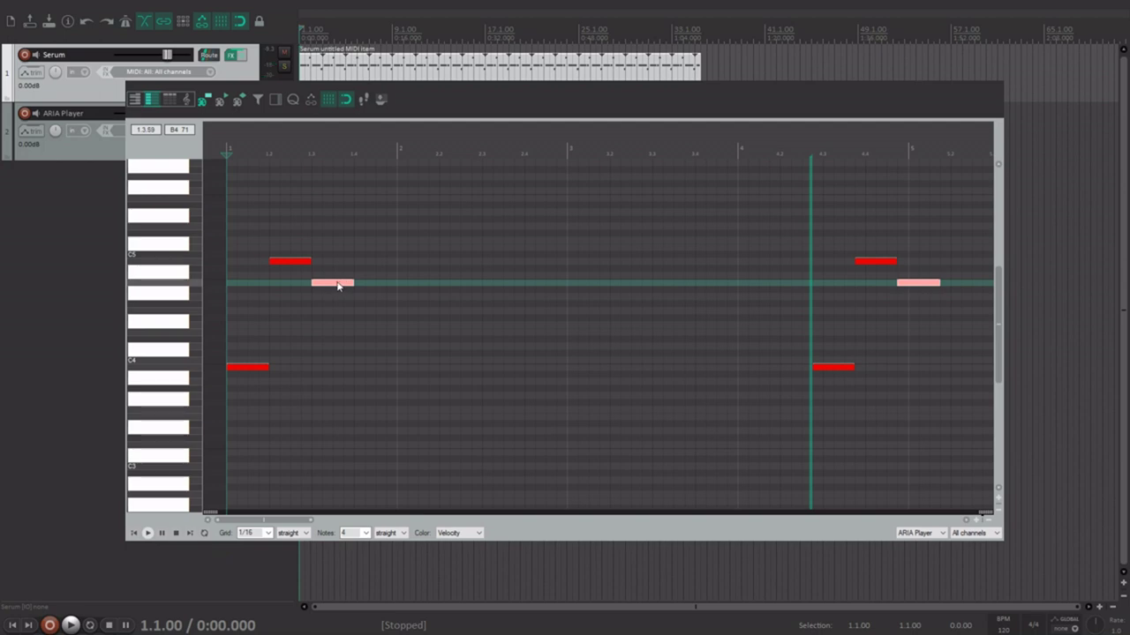
left_click(293, 269)
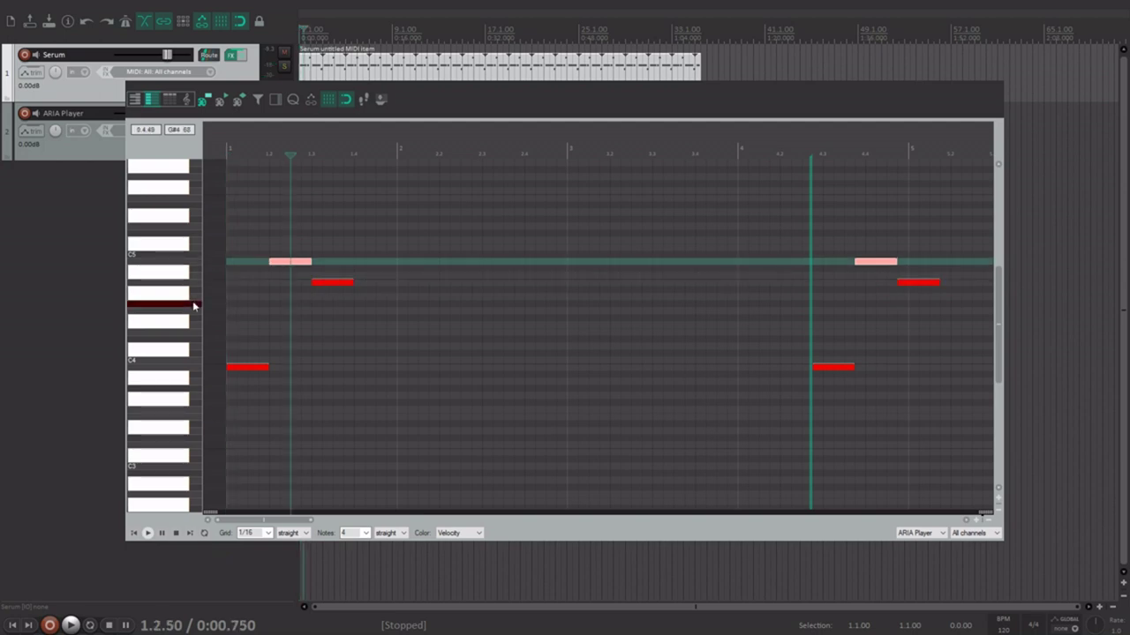
Lower the beat 3 note of bar 1 to G#4 and add a one-beat C5 note on beat 4
mouse_move(330, 284)
left_mouse_down()
mouse_move(332, 306)
mouse_move(369, 278)
mouse_move(394, 278)
left_mouse_up()
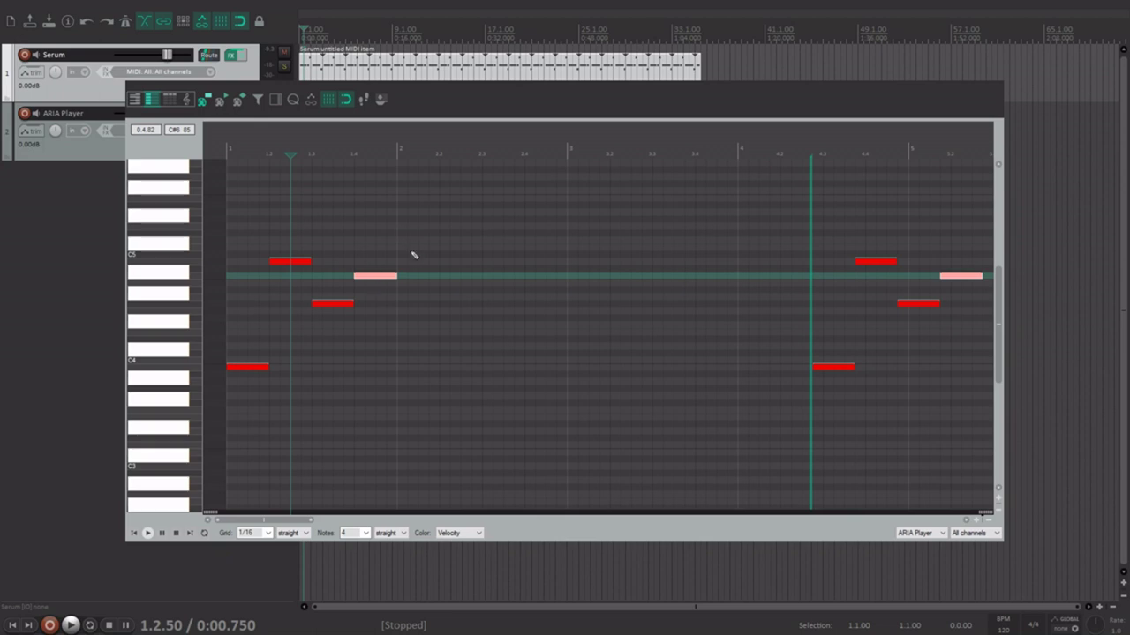
left_click(368, 263)
left_click(374, 273)
left_click(373, 263)
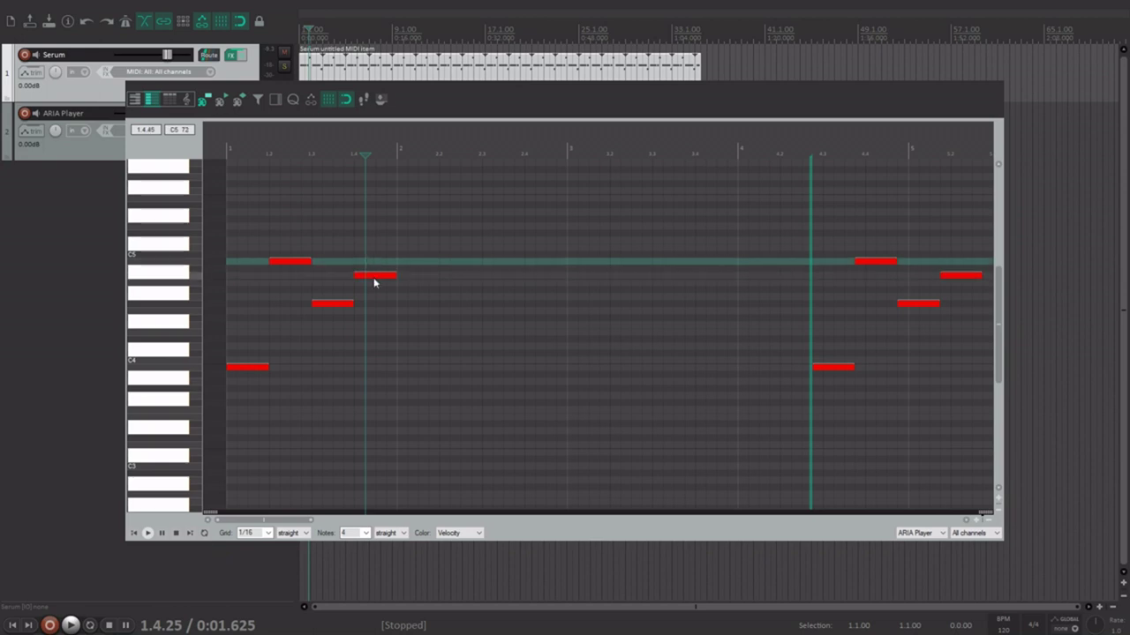
left_click(374, 277)
left_click(305, 370)
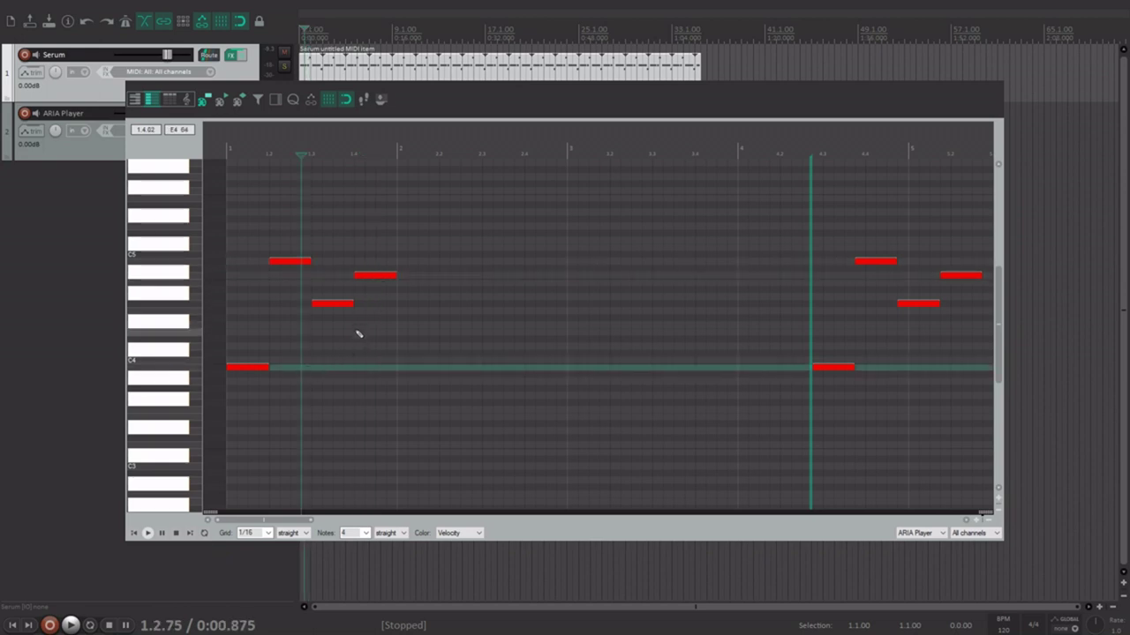
Try a one-beat D#4 note below the C5 note on beat 4 and delete it again
mouse_move(358, 340)
left_mouse_down()
mouse_move(397, 340)
mouse_move(378, 279)
left_mouse_up()
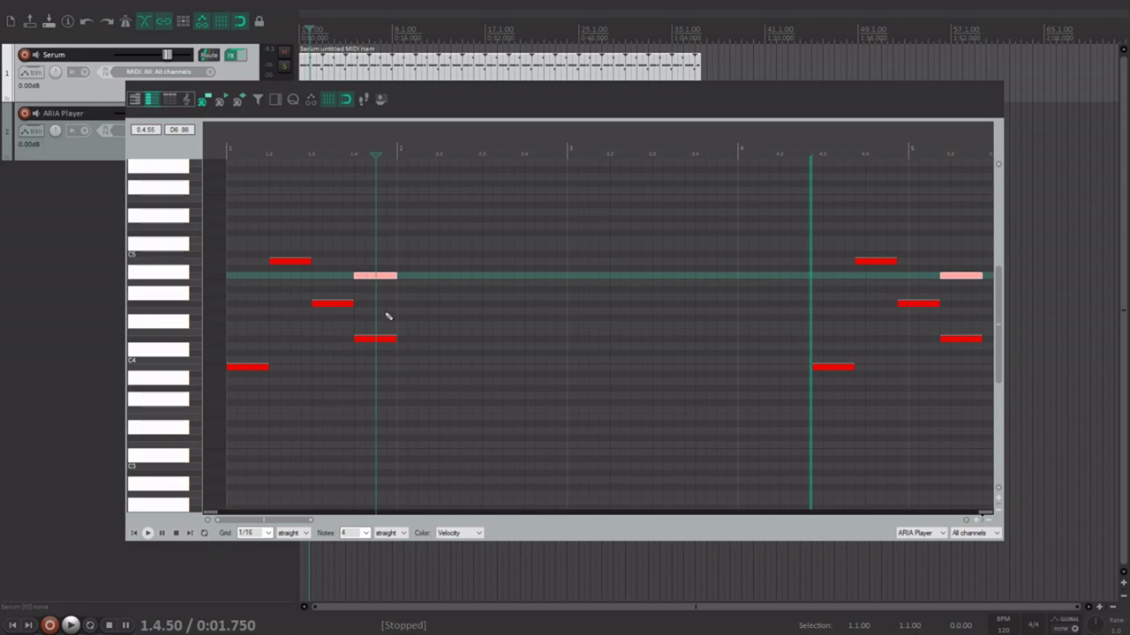
left_click(385, 340)
key("Delete")
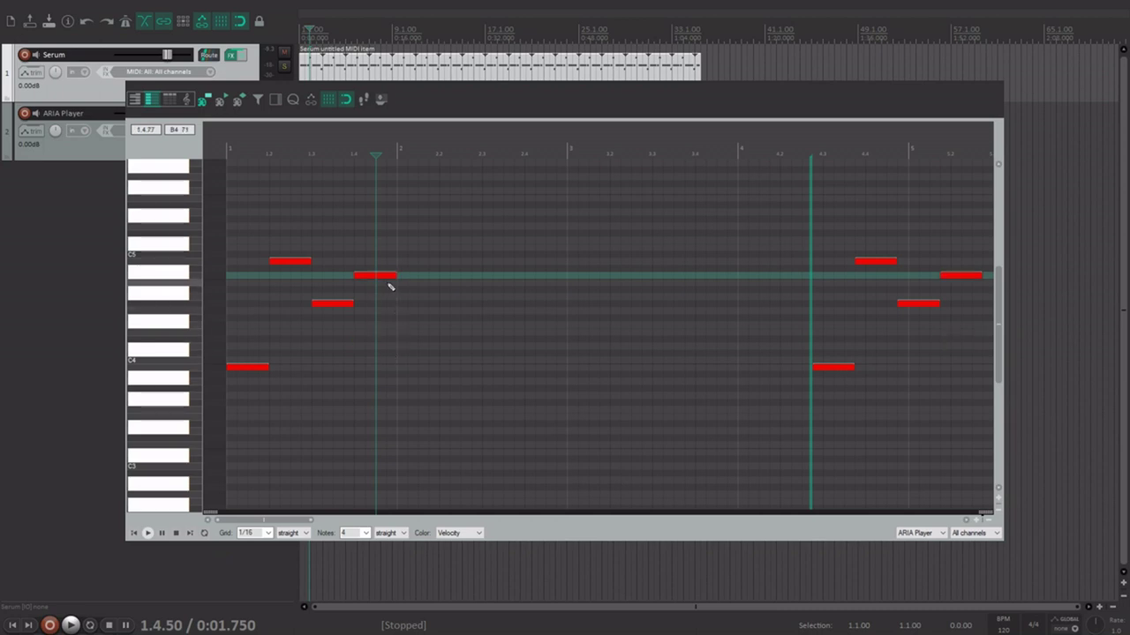
Add a one-beat B4 note on beat 1 of bar 2 and a one-beat D#4 note on beat 2
left_click(385, 279)
left_click(403, 284)
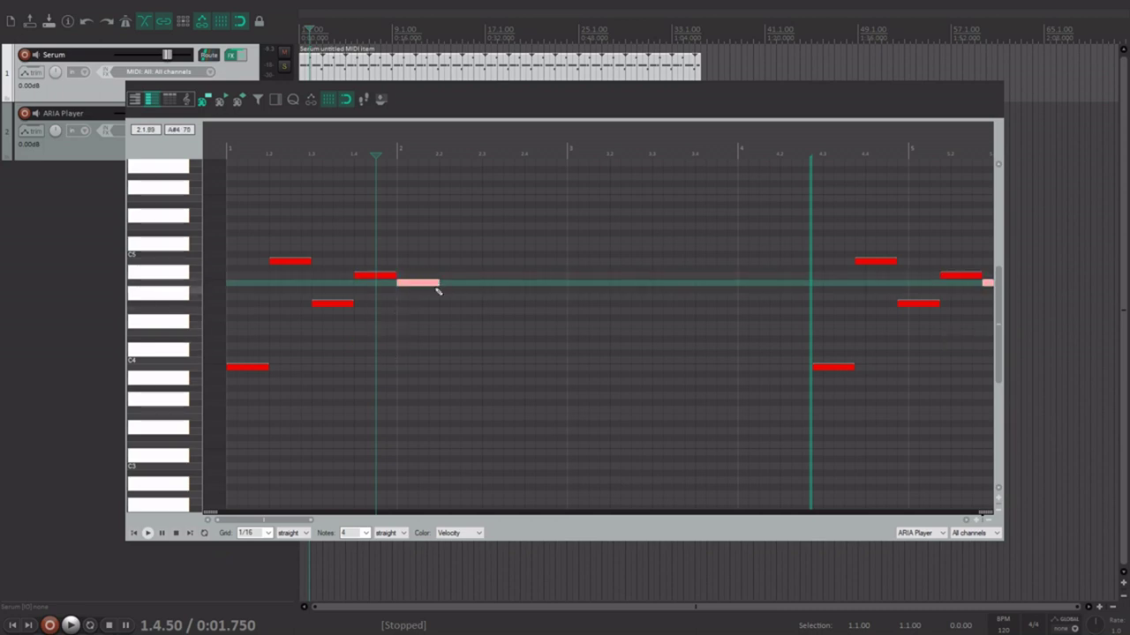
left_click(411, 286)
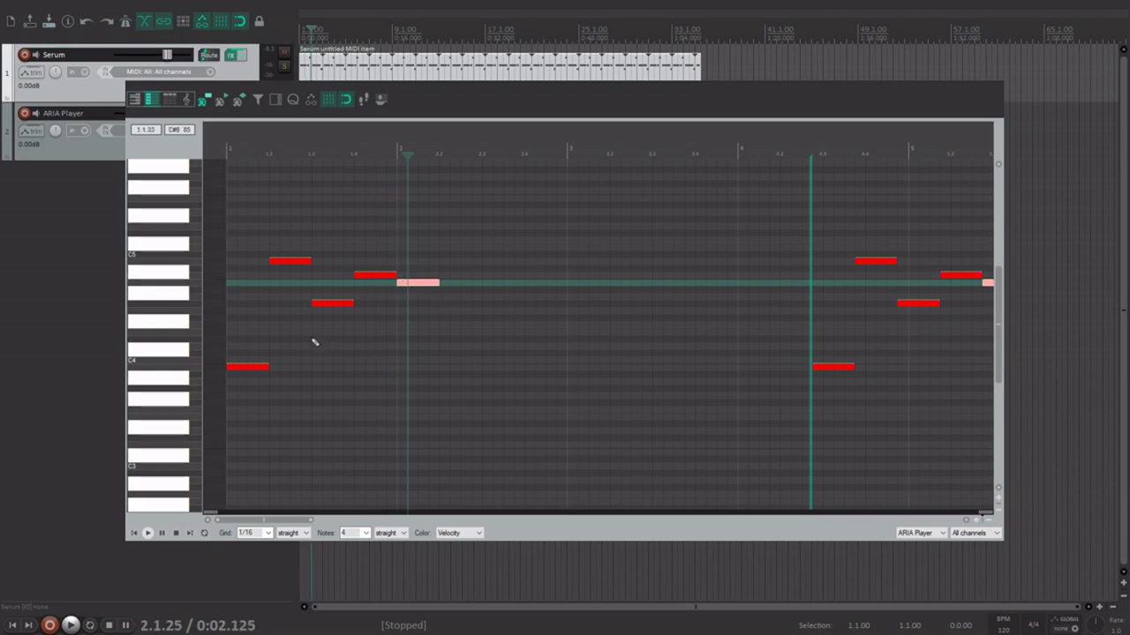
left_click(323, 343)
left_click_drag(448, 341, 481, 346)
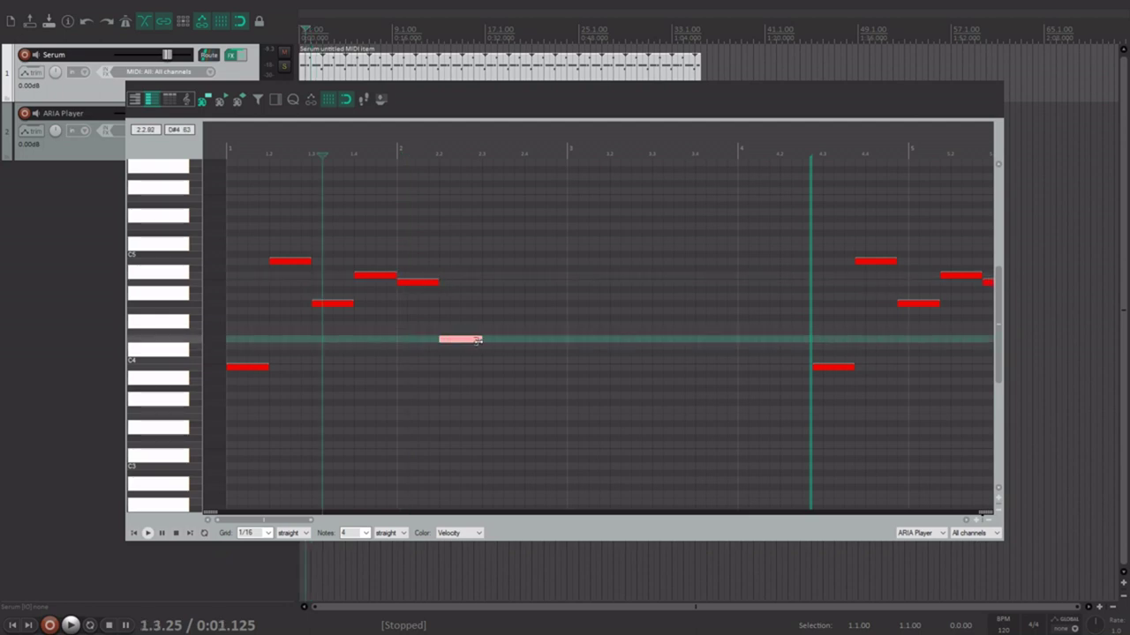
Lengthen the looped MIDI item to about 5.6 bars and play the pattern from the start
scroll(441, 338, "down", 3)
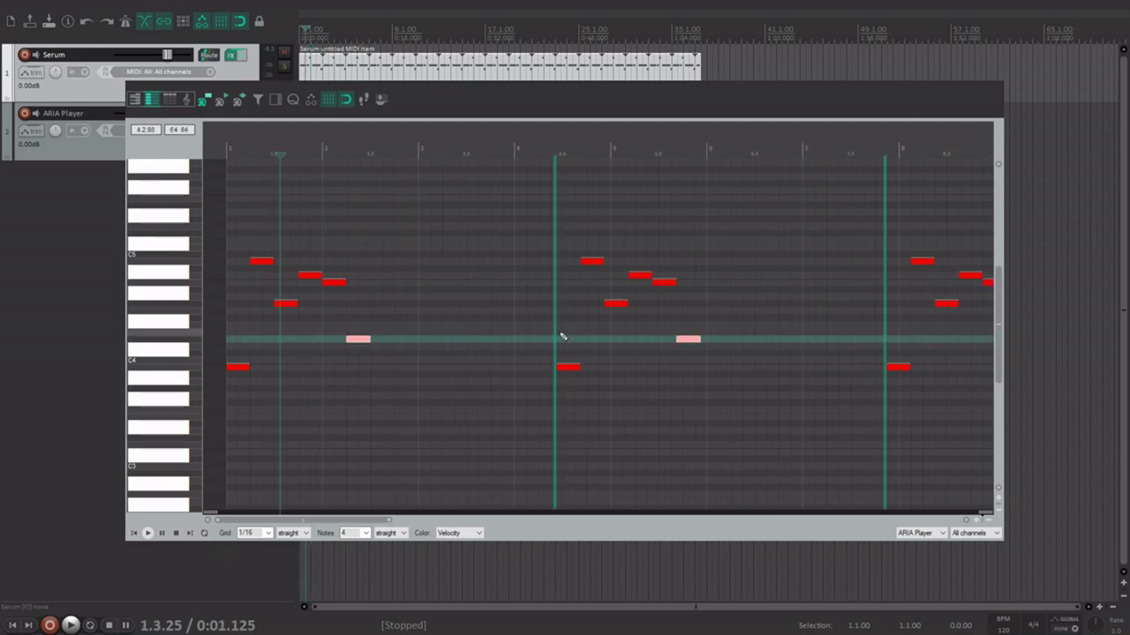
left_click_drag(555, 330, 764, 332)
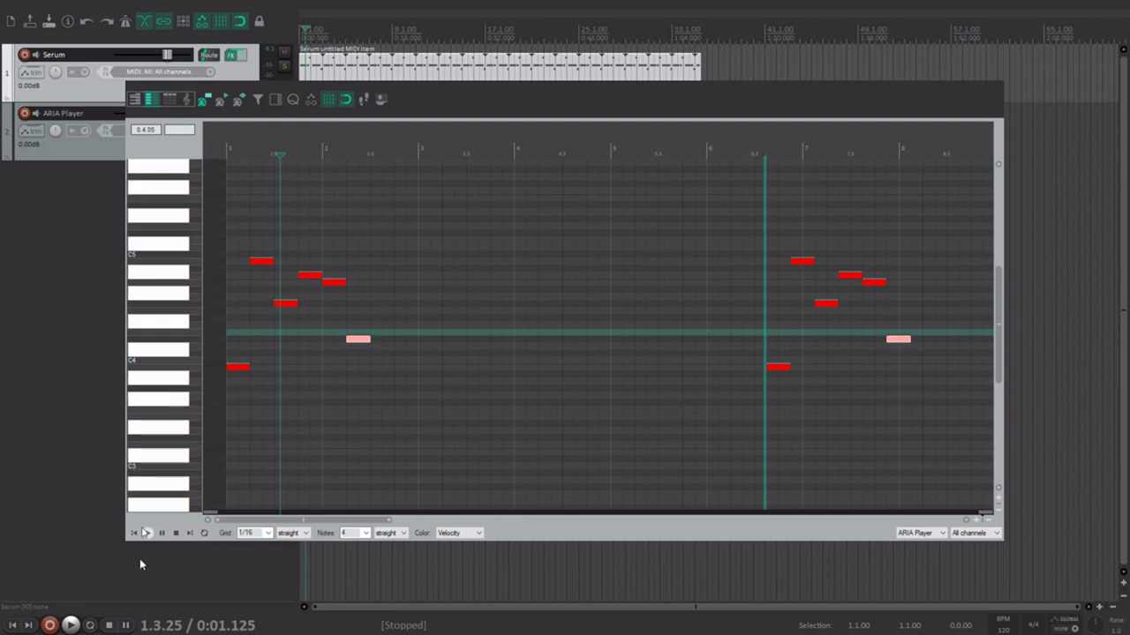
left_click(135, 533)
left_click(146, 533)
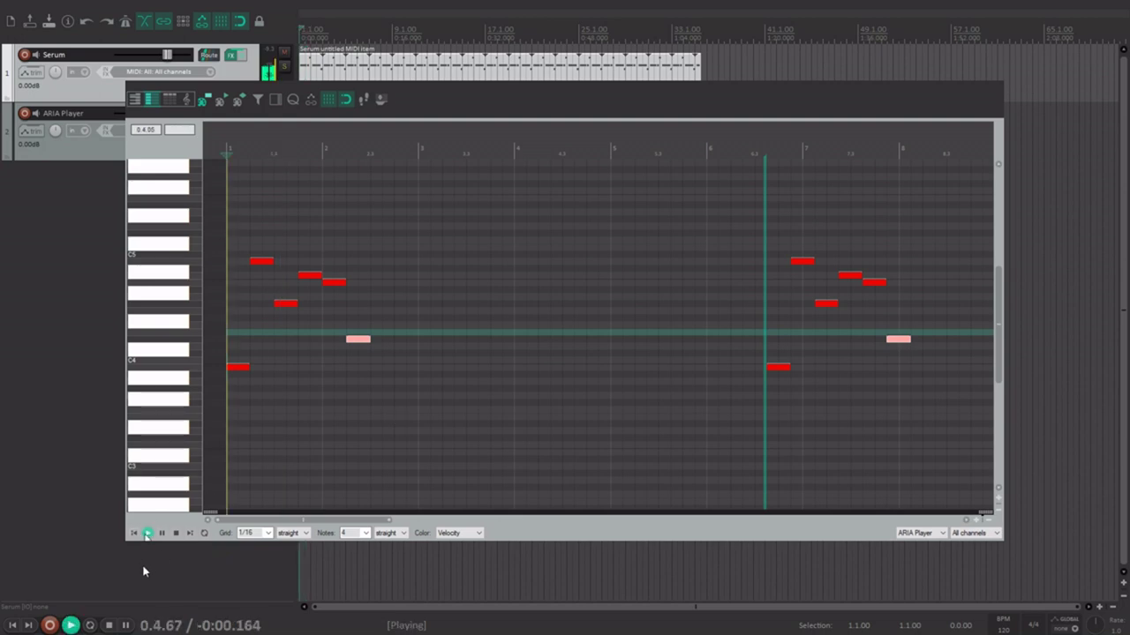
left_click(176, 533)
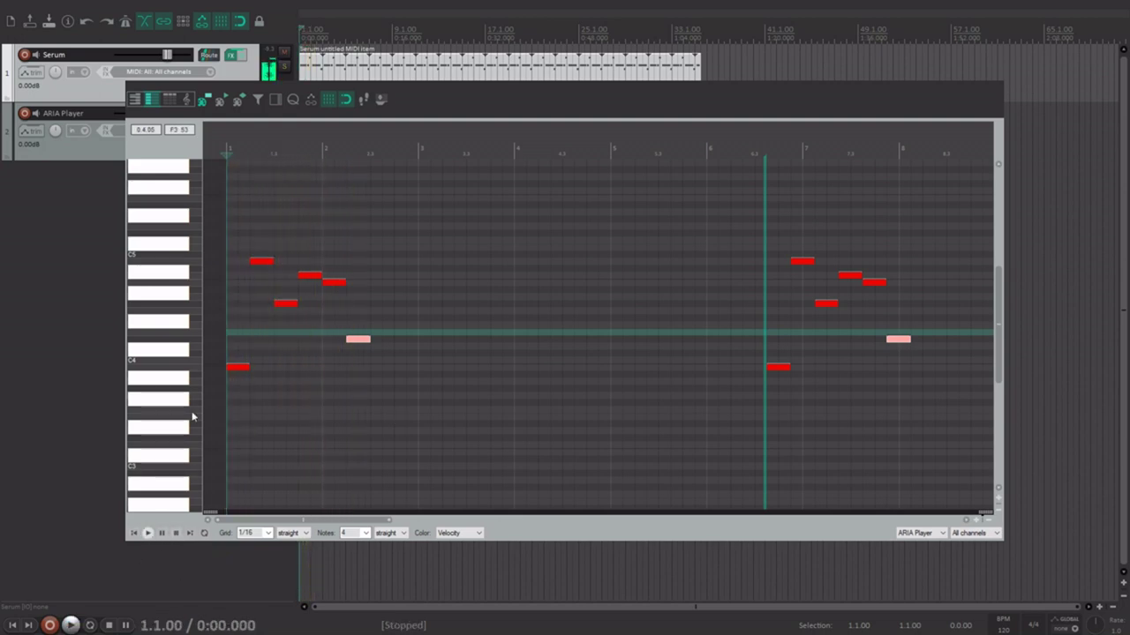
Add four half-beat notes, F4, F#4, F4 and D#4, across beats 3 and 4 of bar 2
left_click(388, 324)
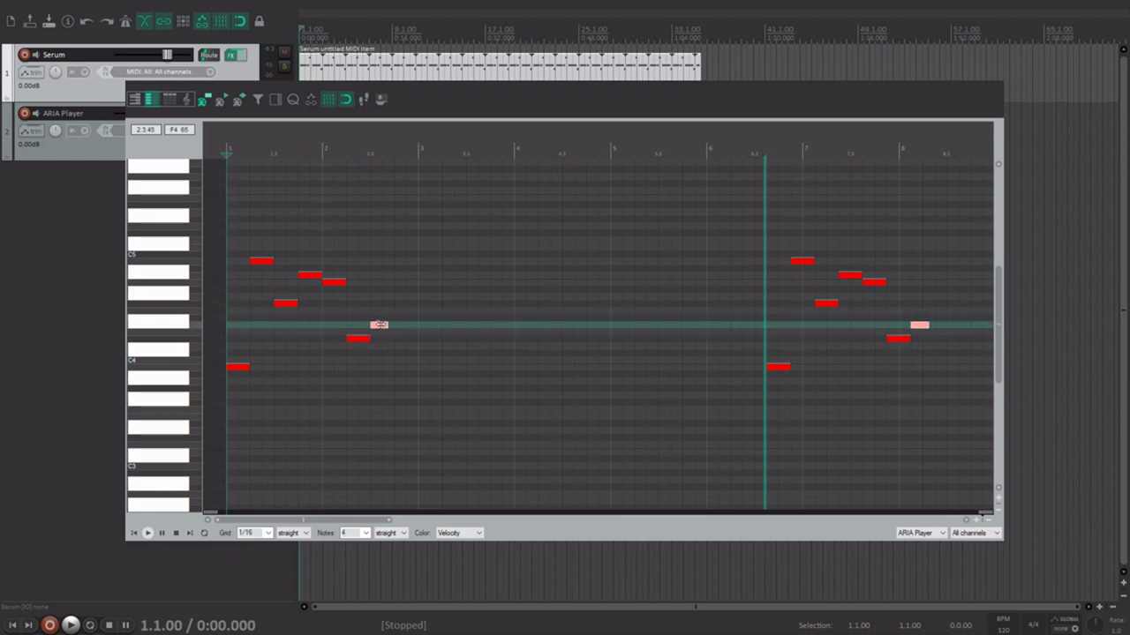
left_click_drag(379, 324, 389, 321)
left_click(399, 326)
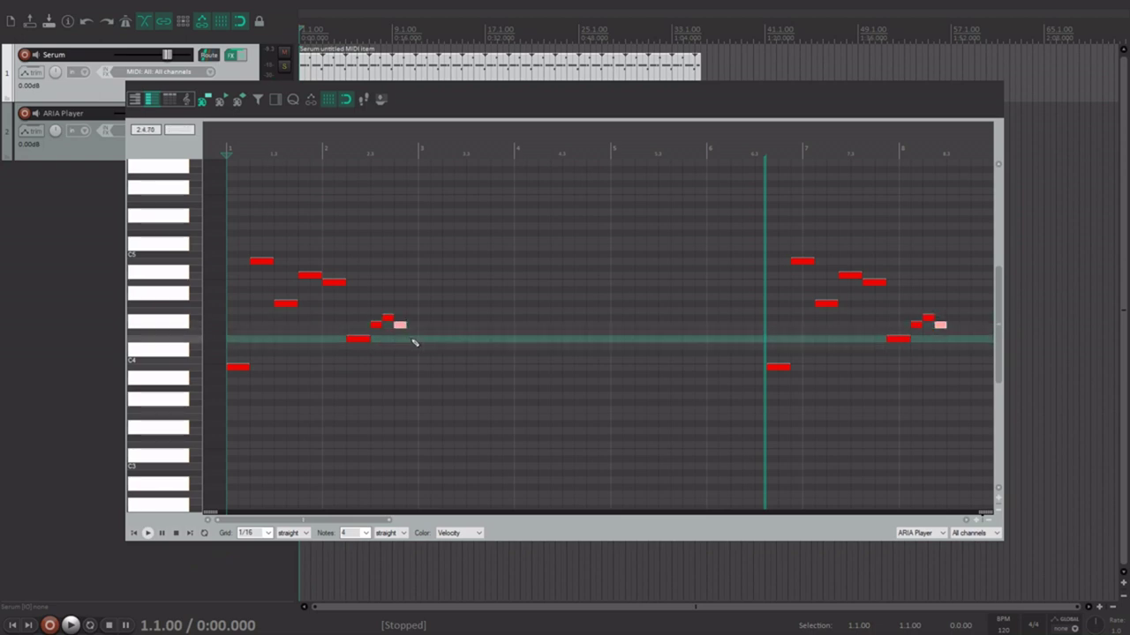
left_click(412, 339)
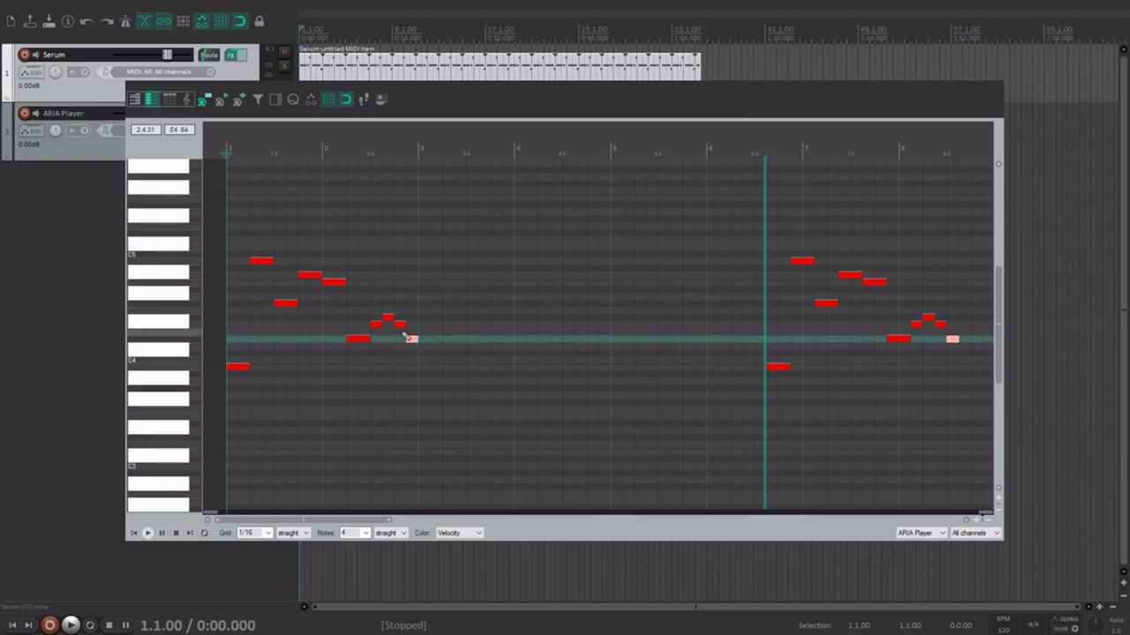
Raise the second half-beat note on beat 3 of bar 2 to G4
left_click(380, 315)
left_click(389, 330)
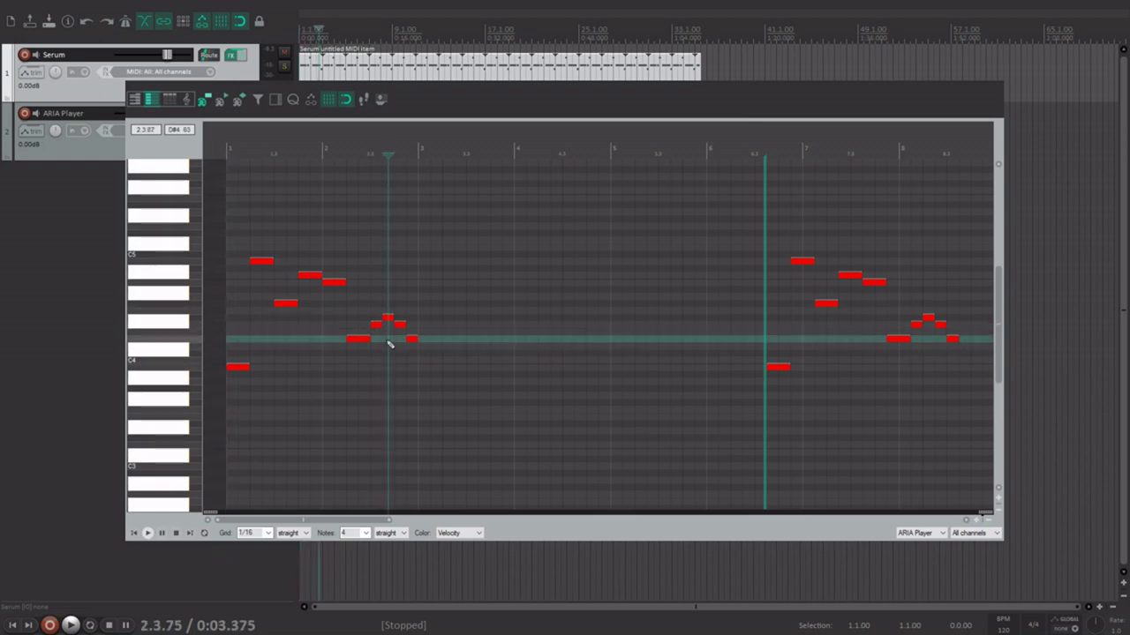
left_click_drag(388, 320, 388, 313)
left_click(388, 328)
left_click(384, 341)
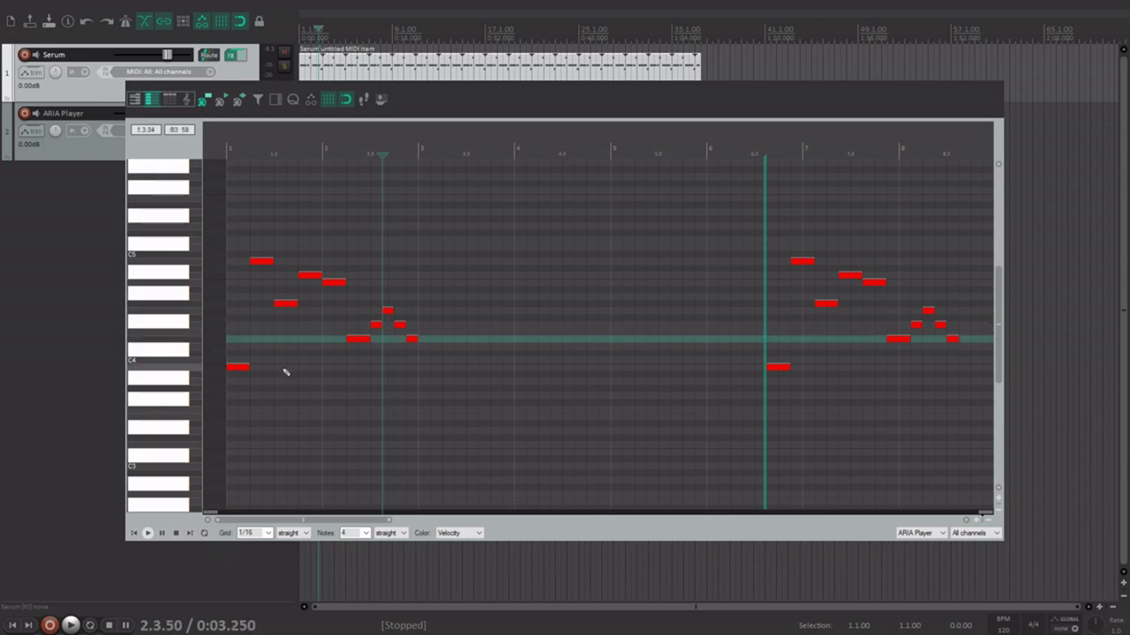
left_click(284, 370)
left_click(344, 339)
left_click(355, 325)
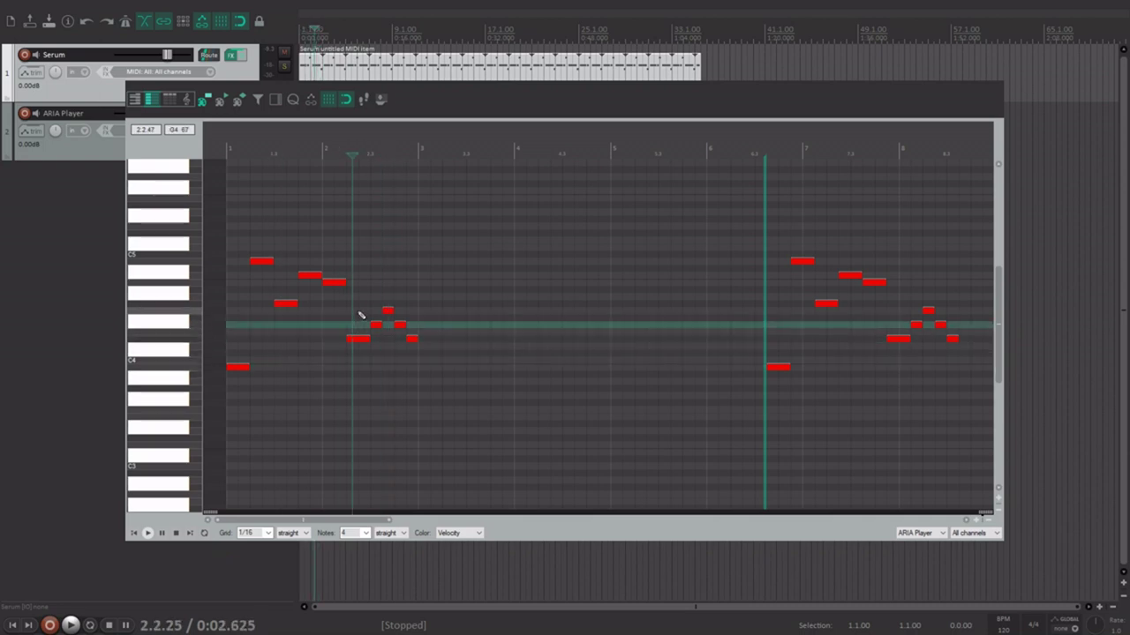
left_click(358, 312)
left_click(360, 325)
left_click(332, 340)
left_click(310, 366)
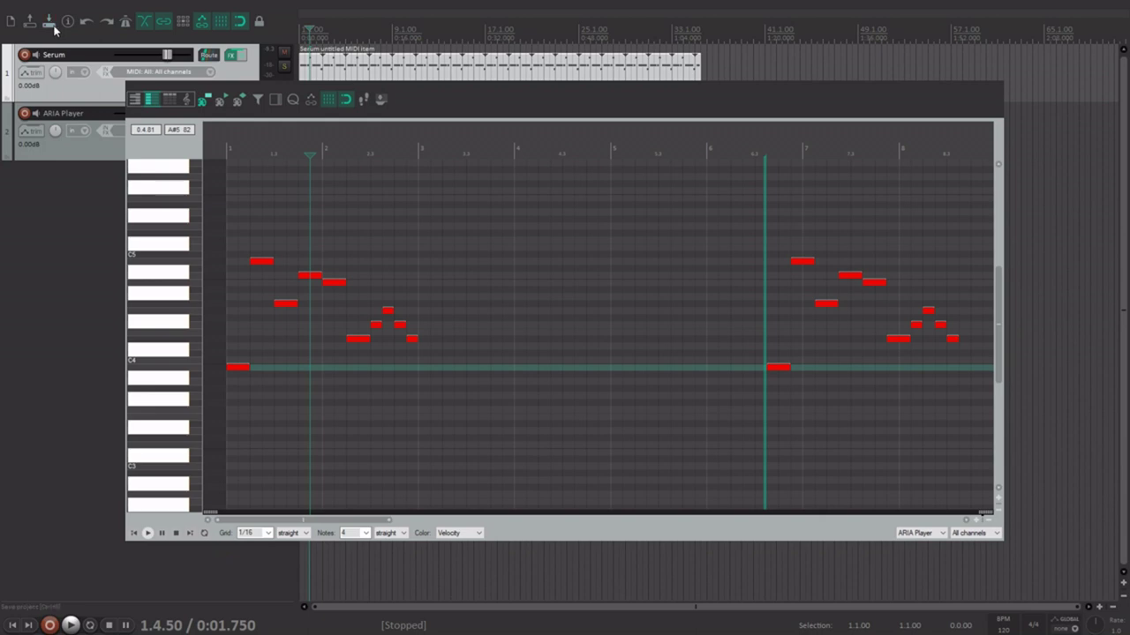
left_click(379, 367)
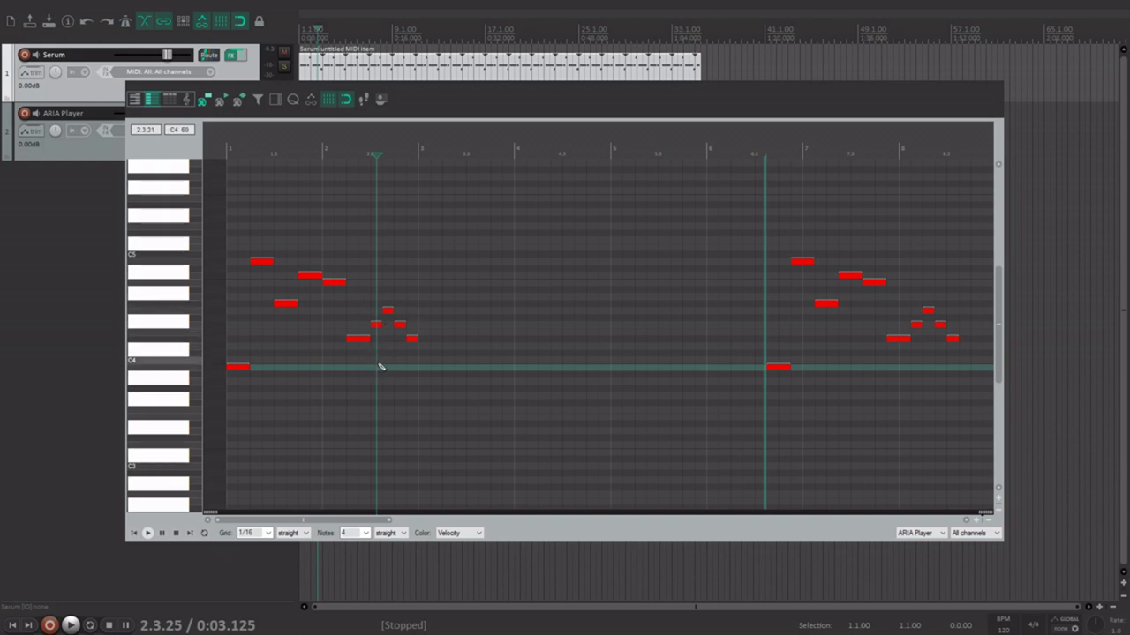
left_click(361, 320)
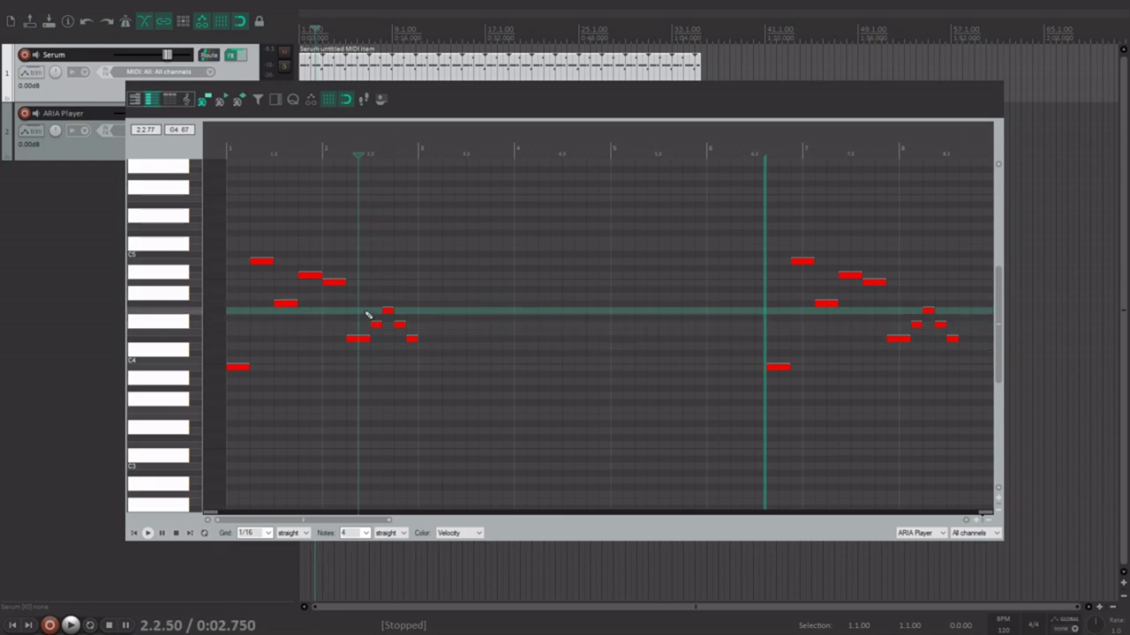
left_click(367, 312)
left_click(363, 323)
left_click(368, 331)
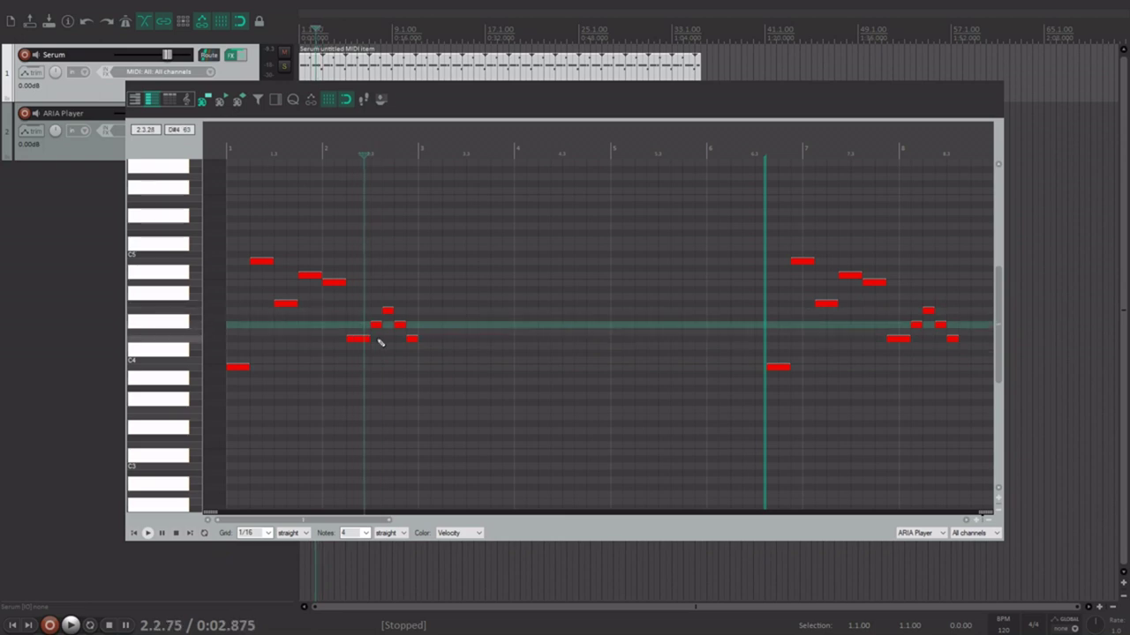
left_click(377, 348)
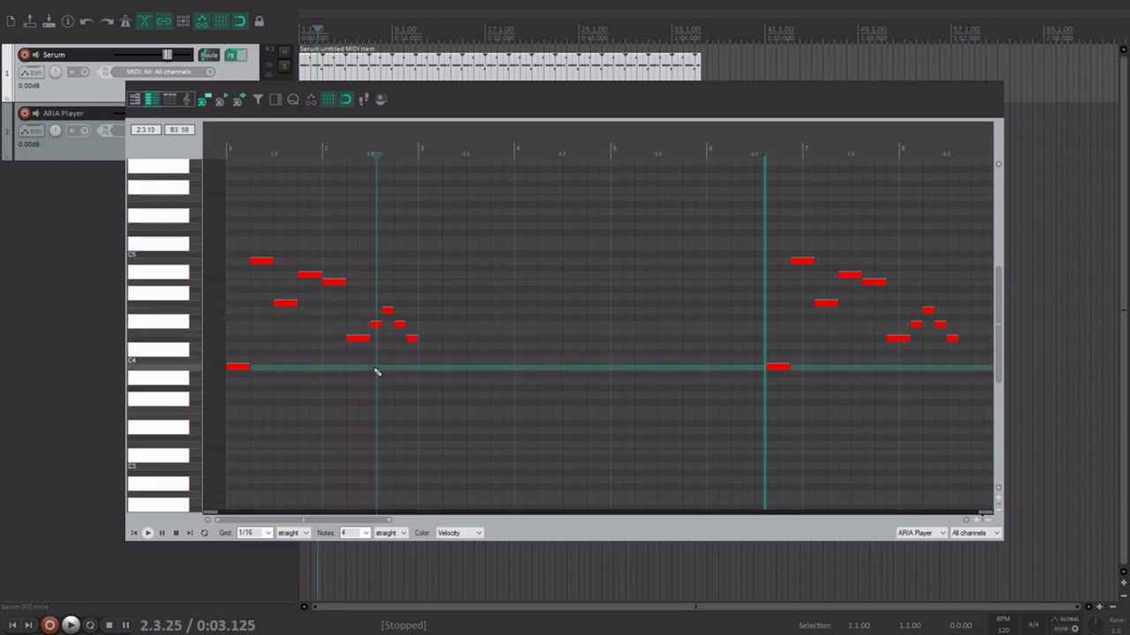
left_click(359, 323)
left_click(367, 326)
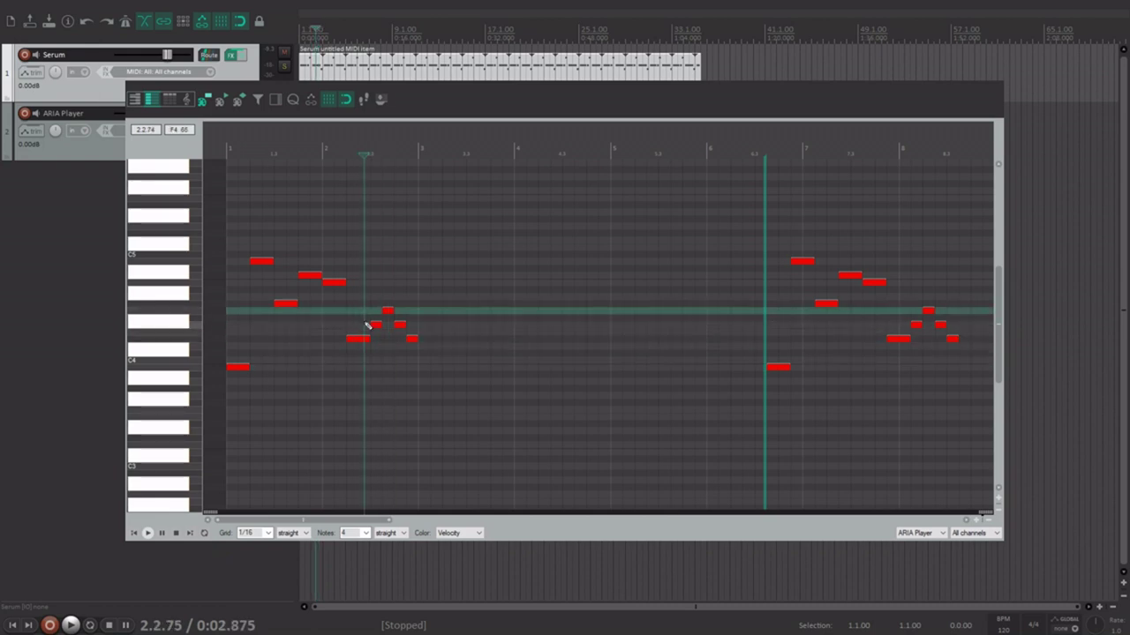
left_click(378, 346)
left_click(367, 362)
left_click(357, 375)
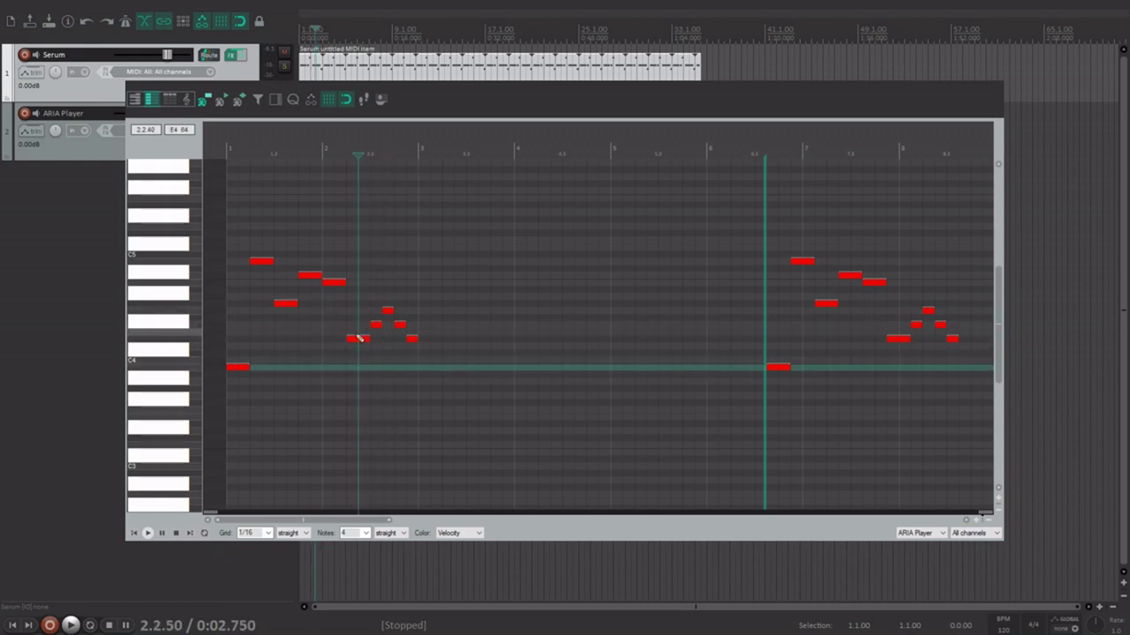
Play the pattern from the start and shorten the looped item to two bars during playback
key("w")
key("space")
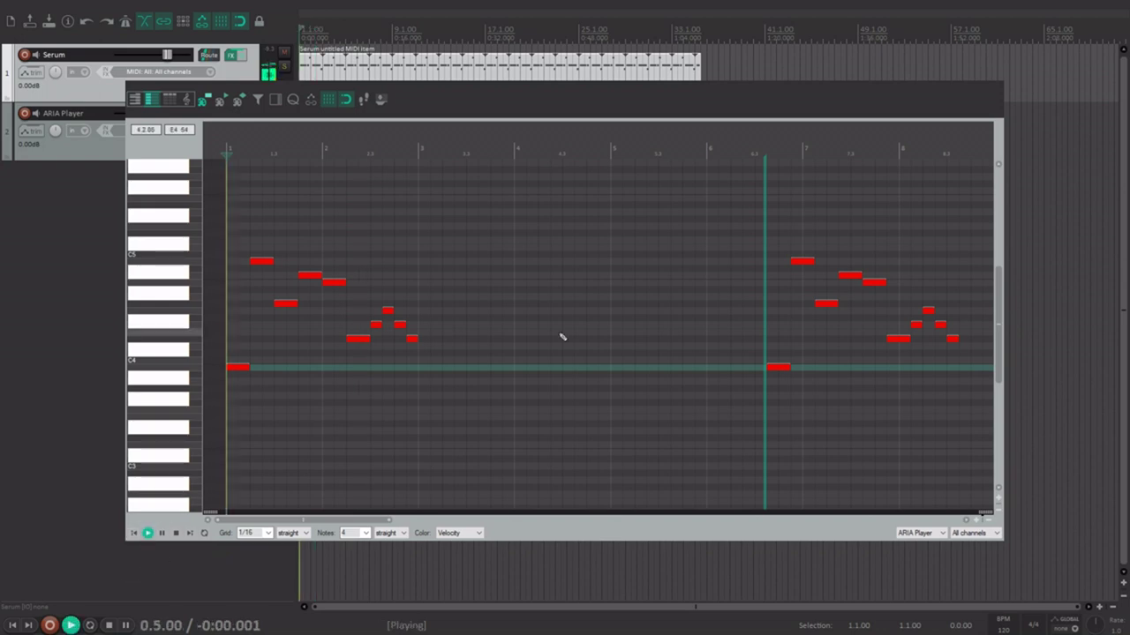
left_click_drag(764, 275, 418, 356)
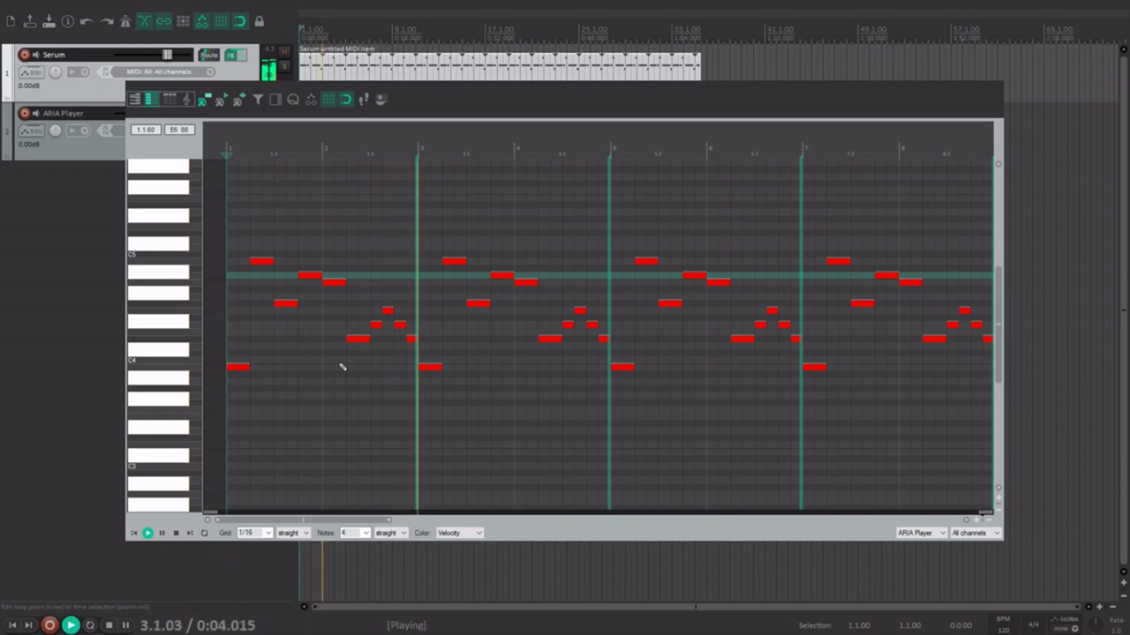
key("space")
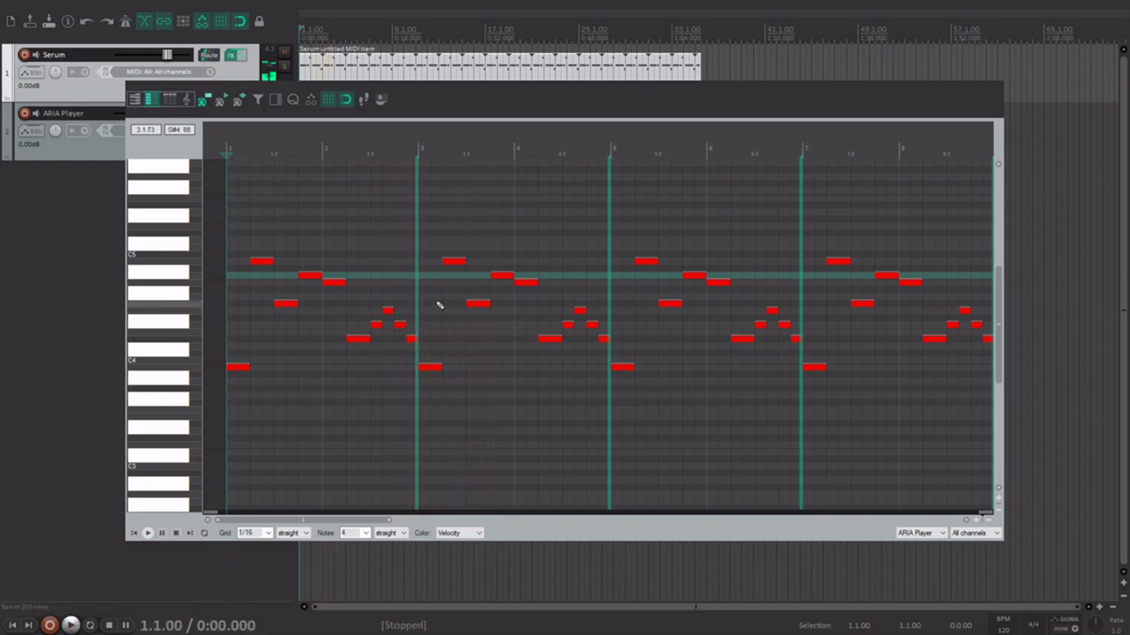
Extend the looped item to about four bars and paste a copy of the two-bar melody at bar 3
left_click_drag(421, 293, 612, 300)
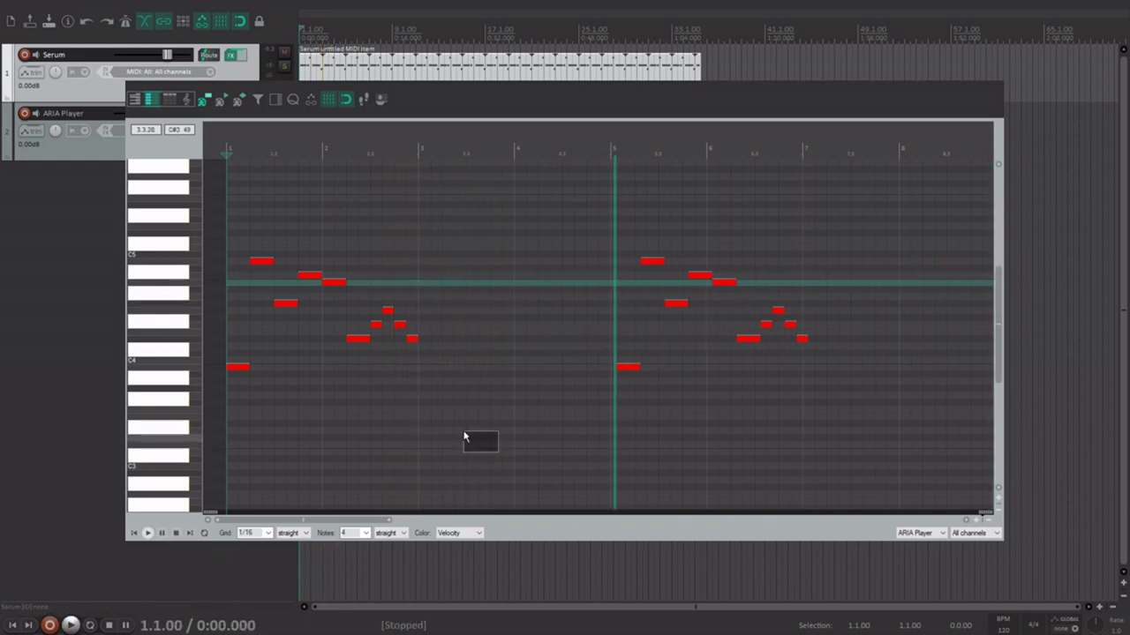
left_click(467, 438)
left_click(418, 156)
key("ctrl+v")
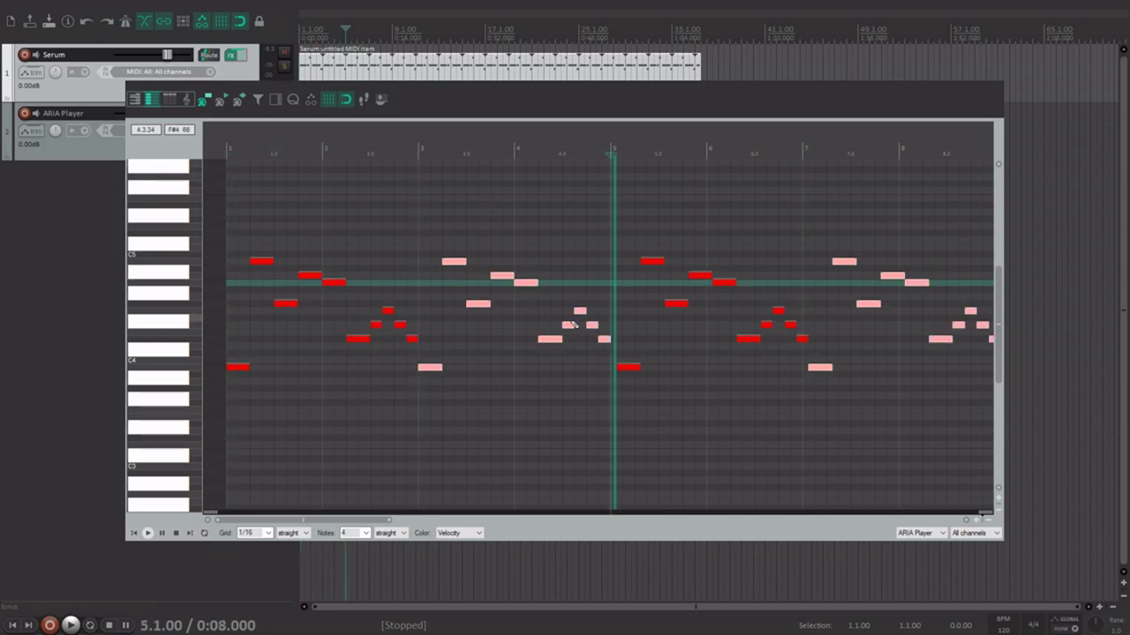
Lengthen the looped item to about 7.2 bars and deselect the pasted notes
left_click_drag(620, 323, 922, 315)
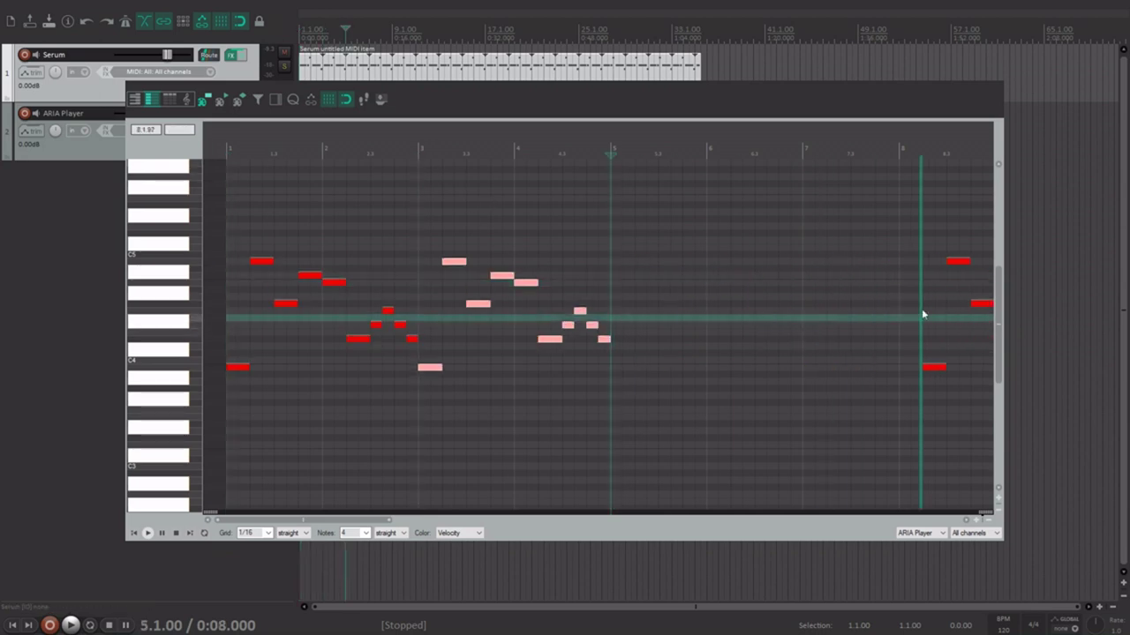
left_click(475, 358)
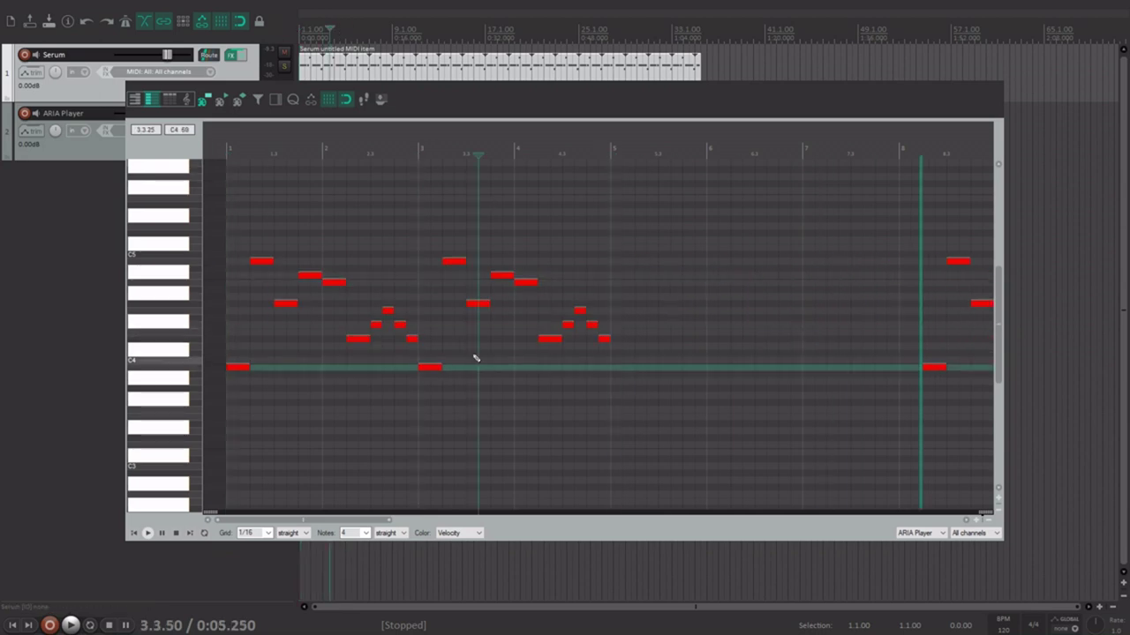
left_click(494, 285)
left_click(521, 332)
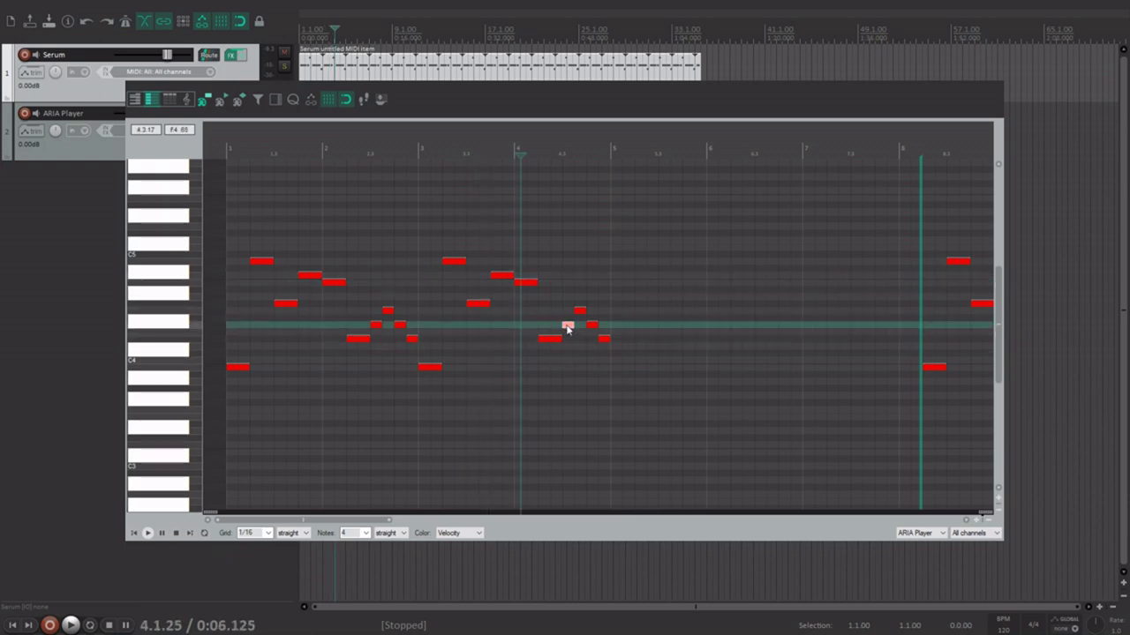
Lower the four half-beat notes at the end of bar 4 to B3, C4, A3 and C4
left_click_drag(570, 326, 571, 371)
left_click_drag(579, 314, 591, 381)
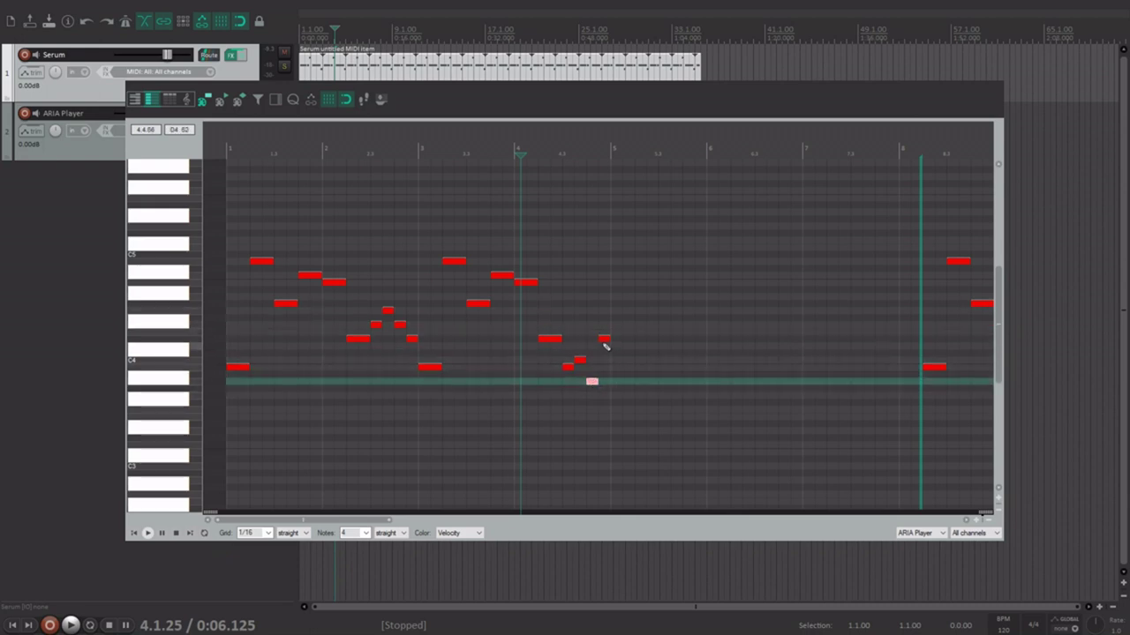
left_click_drag(604, 339, 603, 360)
scroll(565, 365, "down", 2)
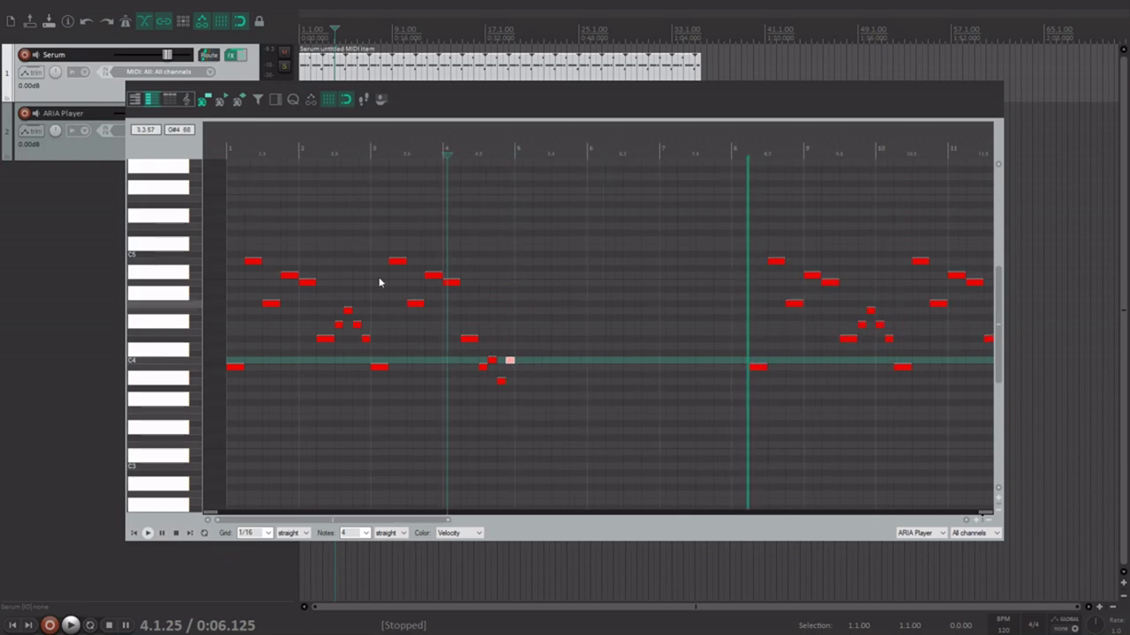
scroll(580, 358, "up", 1)
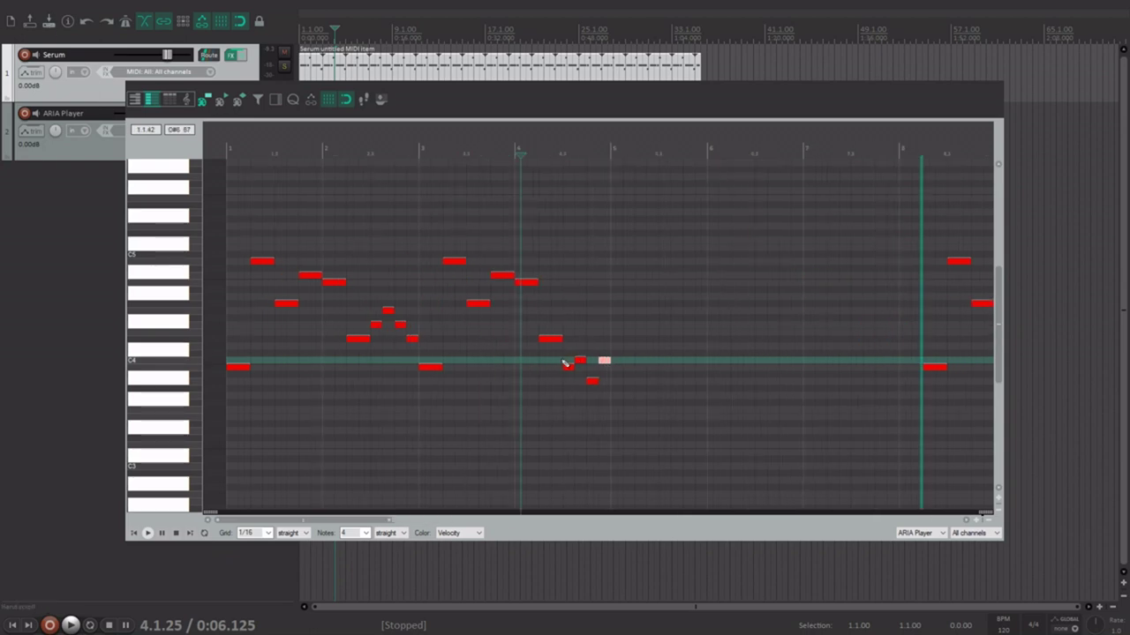
left_click(569, 341)
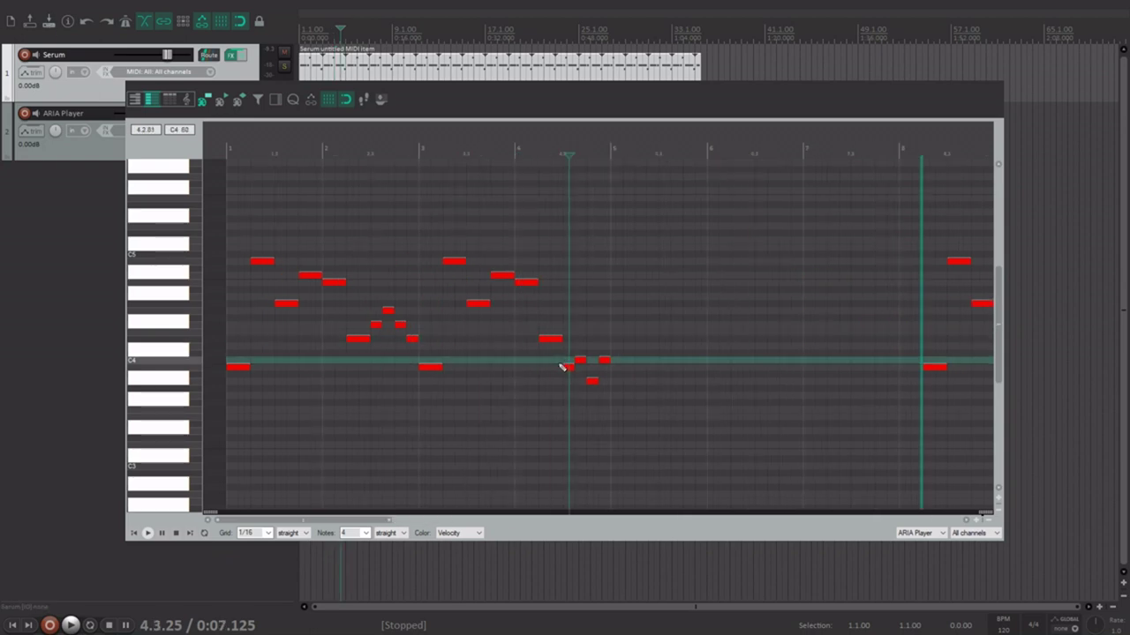
left_click(557, 362)
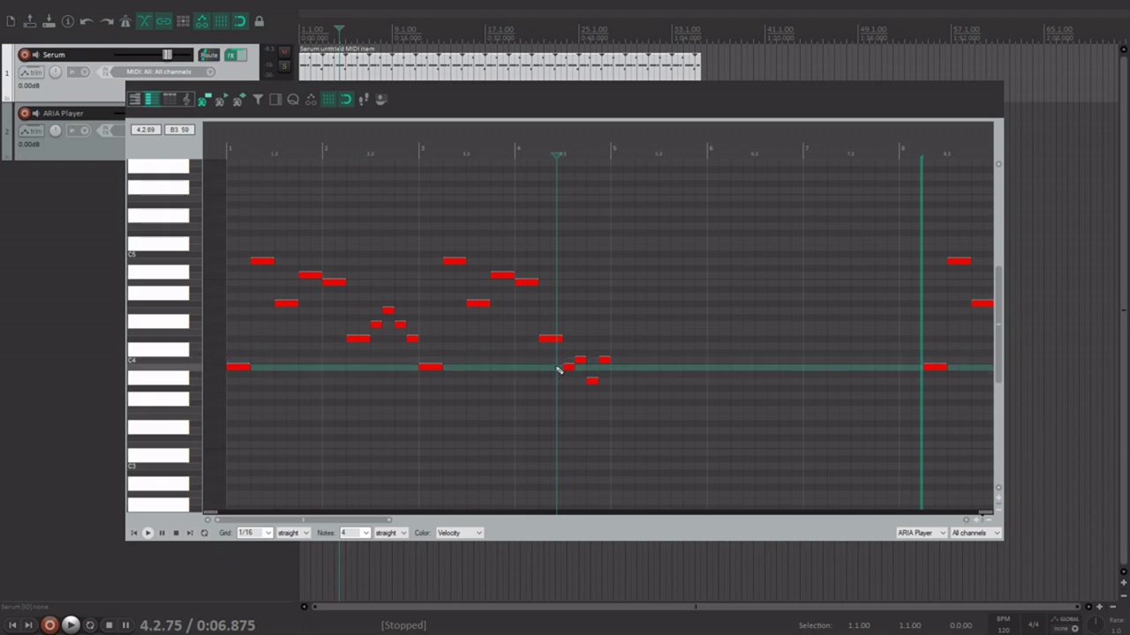
scroll(617, 280, "down", 1)
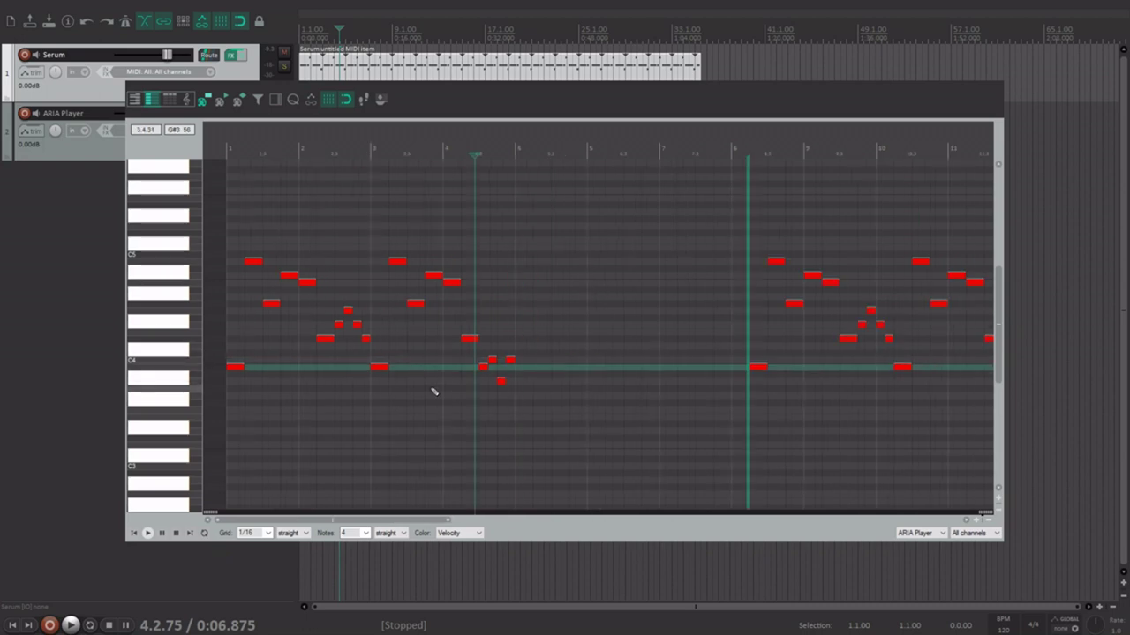
left_click(473, 365)
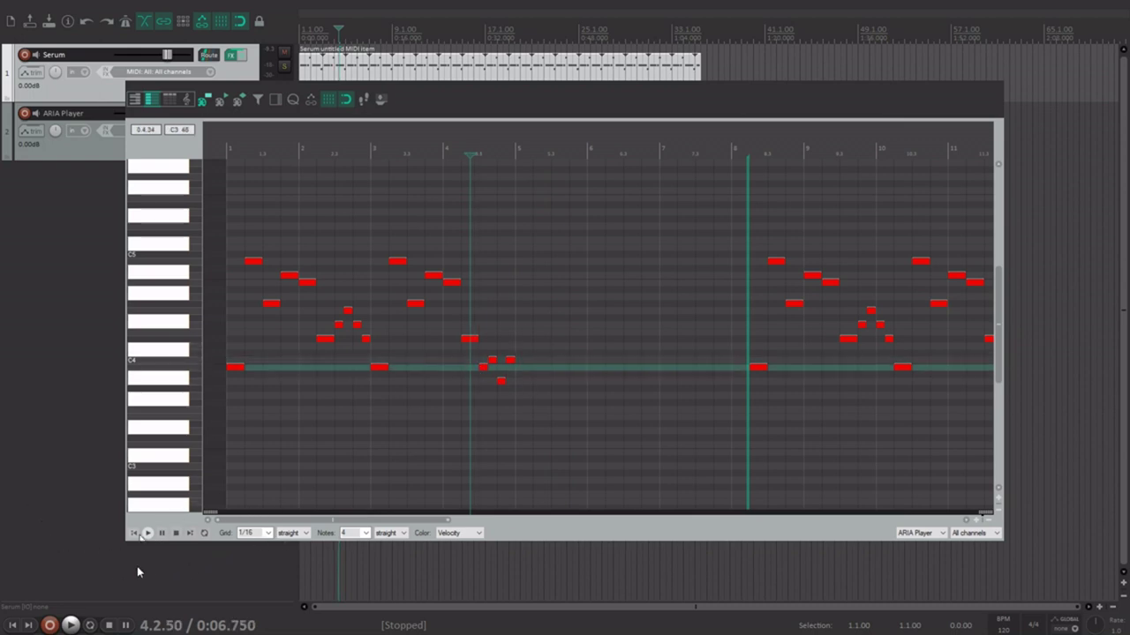
Play the four-bar melody from the start and stop playback in bar 4
left_click(134, 533)
left_click(147, 533)
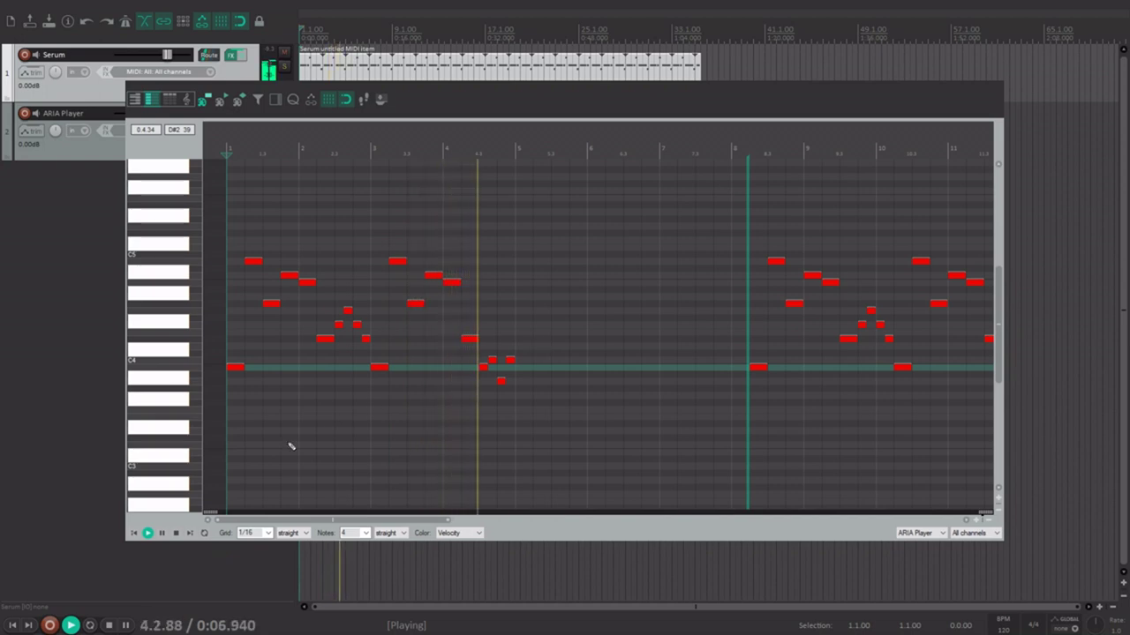
key("space")
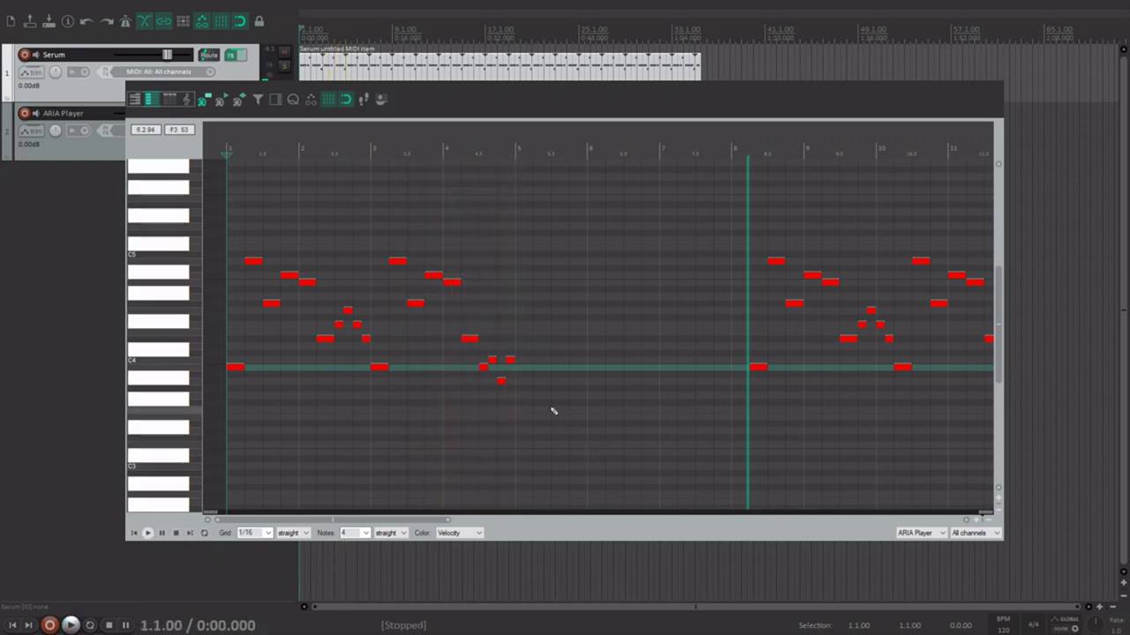
Raise the two C4 half-beat notes at the end of bar 4 to C#4 and deselect them
scroll(554, 411, "up", 2)
mouse_move(590, 362)
left_mouse_down()
mouse_move(572, 364)
mouse_move(581, 356)
left_mouse_up()
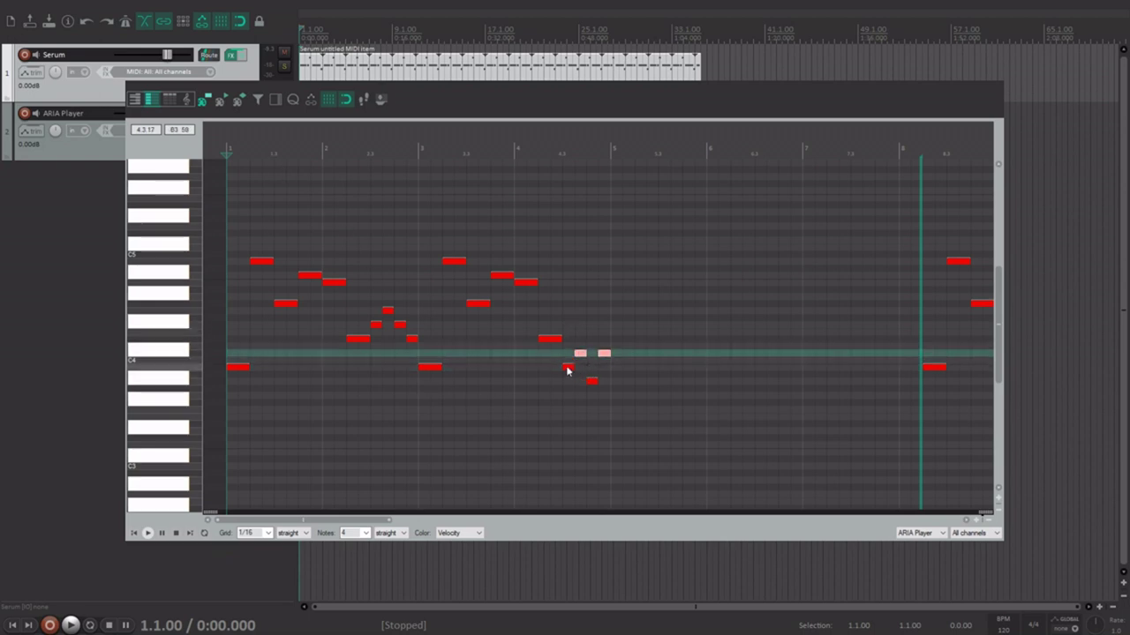
left_click(569, 379)
left_click(548, 367)
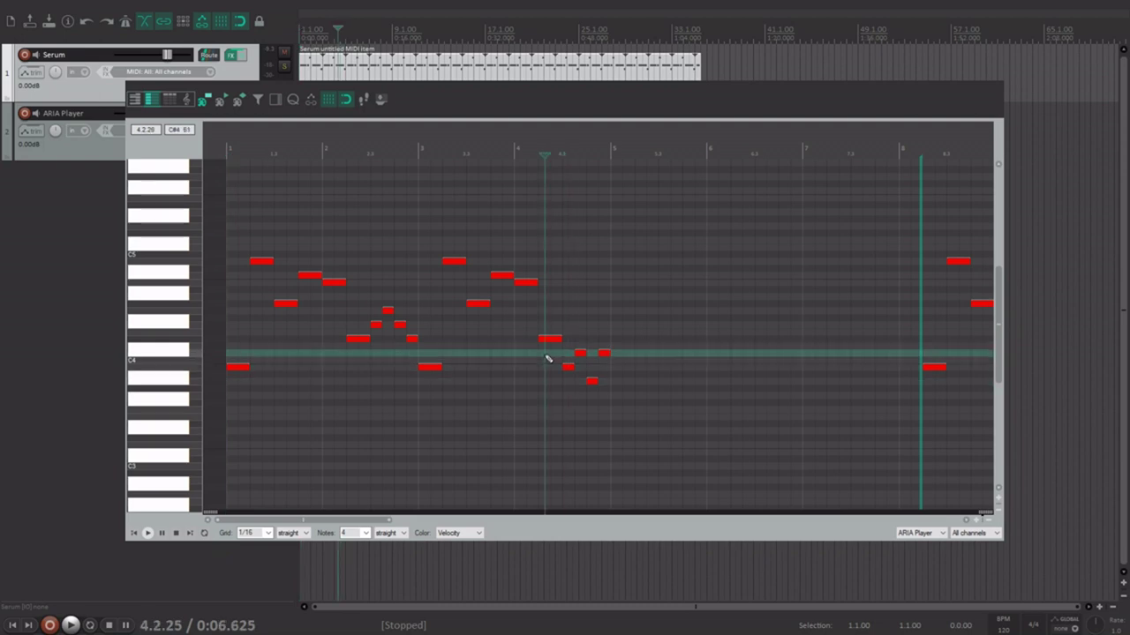
Play the four-bar melody from the start through the end of bar 4, then stop playback
left_click(527, 338)
left_click(508, 324)
left_click(499, 309)
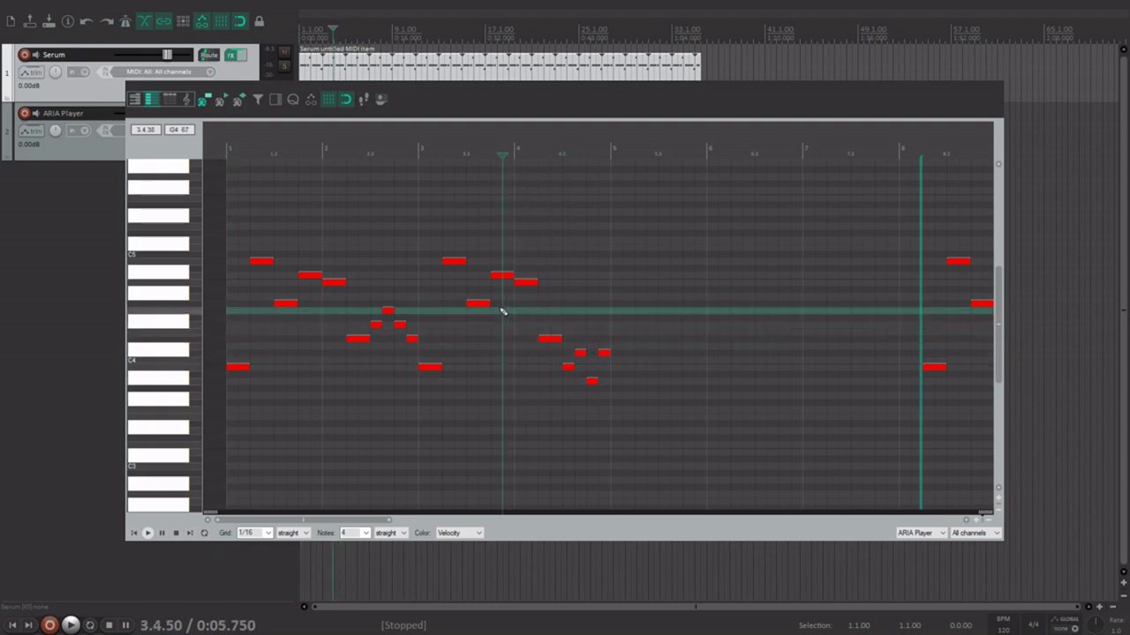
left_click(135, 534)
key("space")
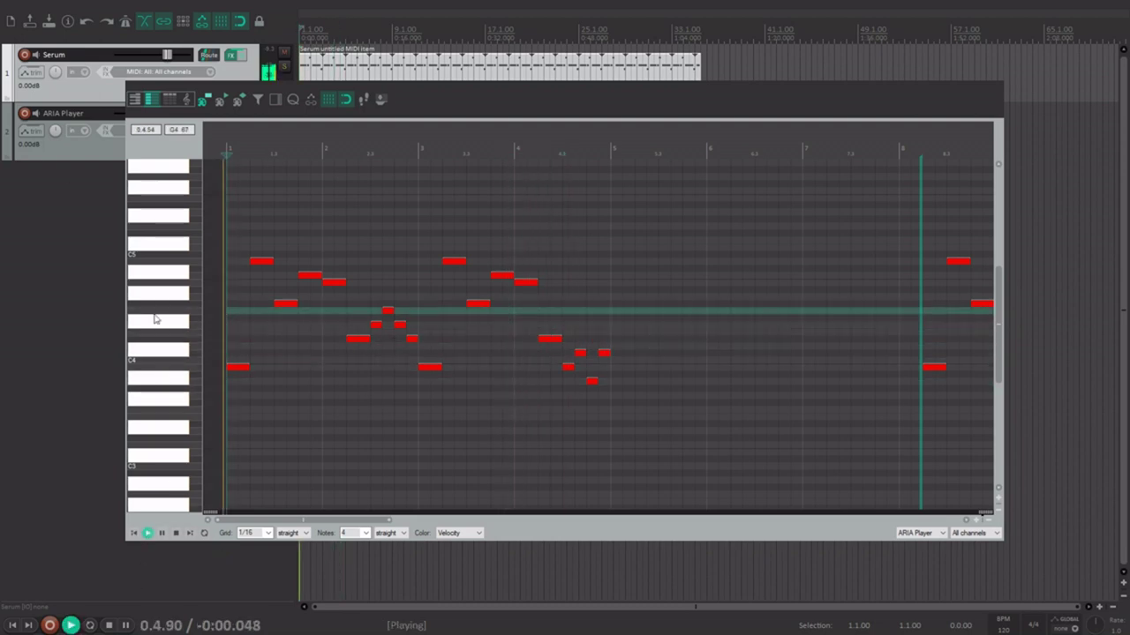
scroll(483, 250, "down", 3)
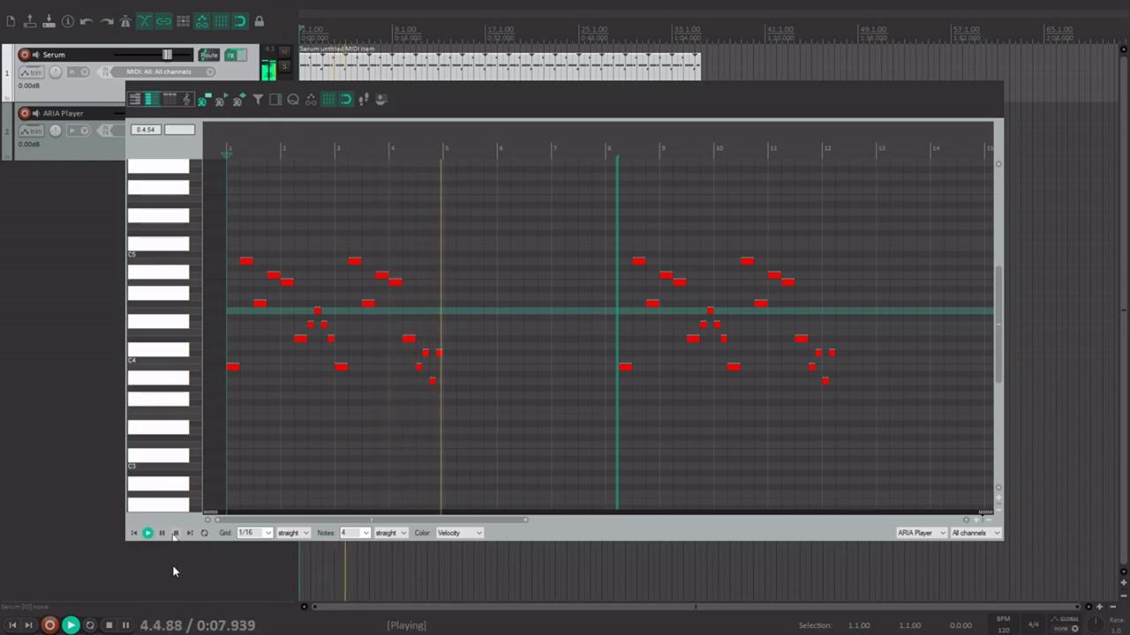
key("space")
Raise the note on beat 3 of bar 3 to C5
scroll(356, 354, "up", 1)
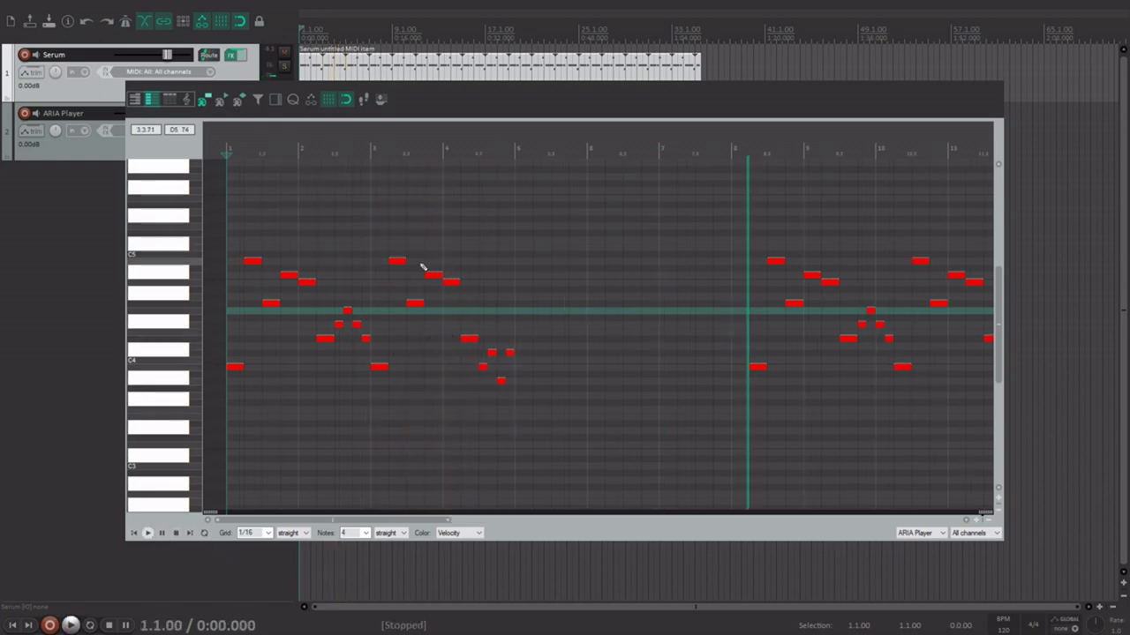
left_click(420, 263)
left_click(433, 302)
left_click(431, 242)
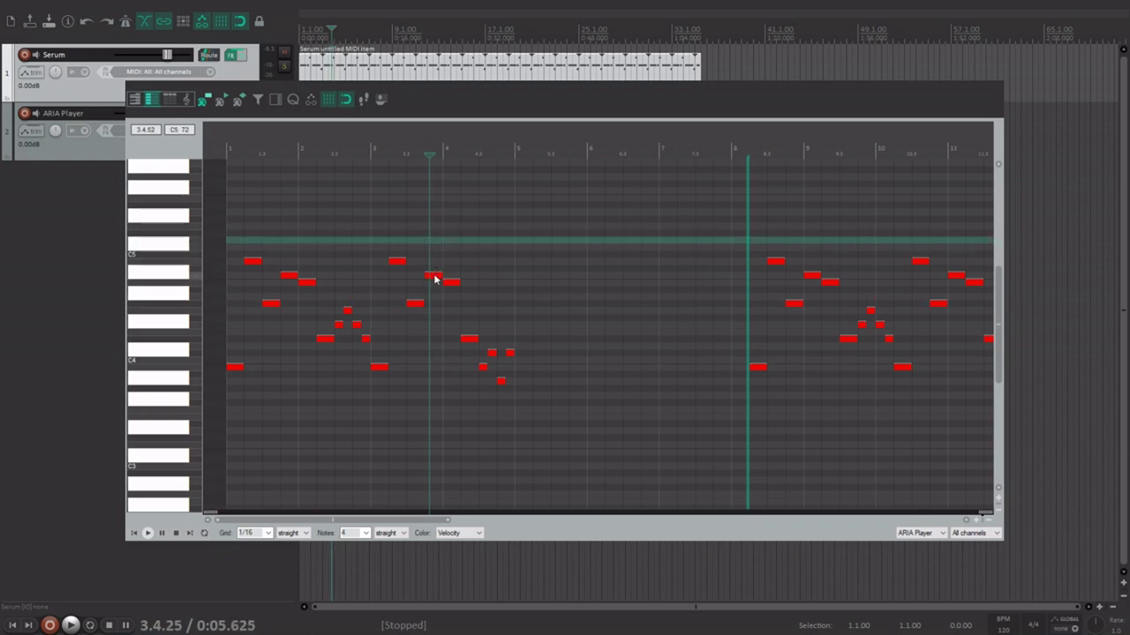
left_click(420, 262)
left_click(421, 283)
left_click_drag(416, 304, 416, 272)
left_click(418, 261)
left_click(418, 274)
left_click(421, 234)
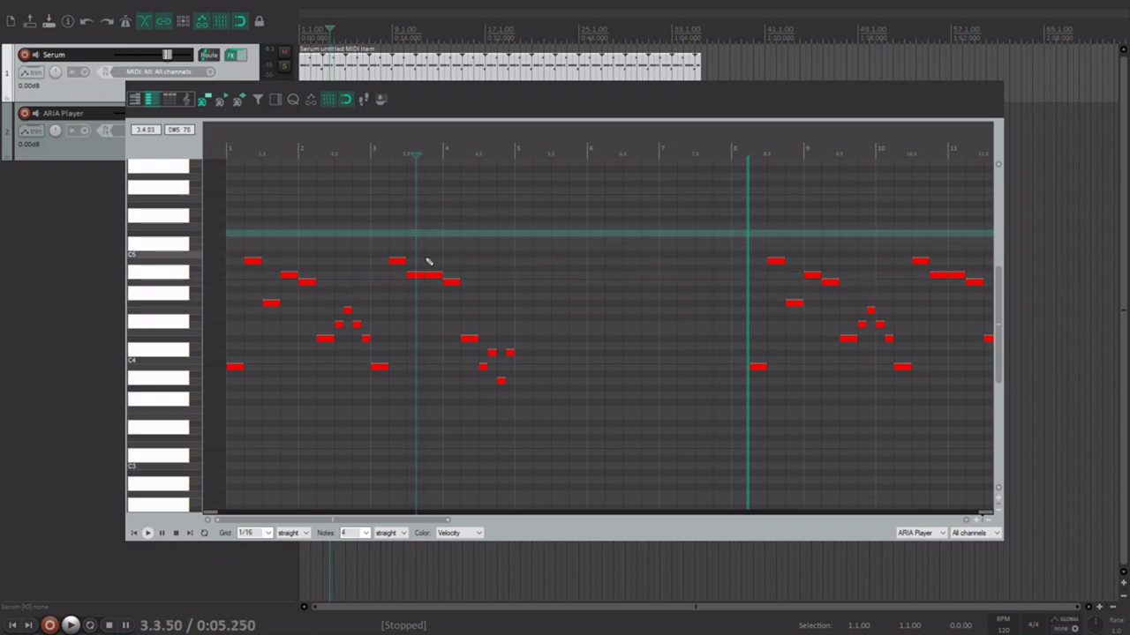
Replace bar 3's last-beat note with descending sixteenths F#5, F5, E5 and D#5, and raise the first note of bar 4 to D5
double_click(429, 232)
scroll(462, 232, "up", 4)
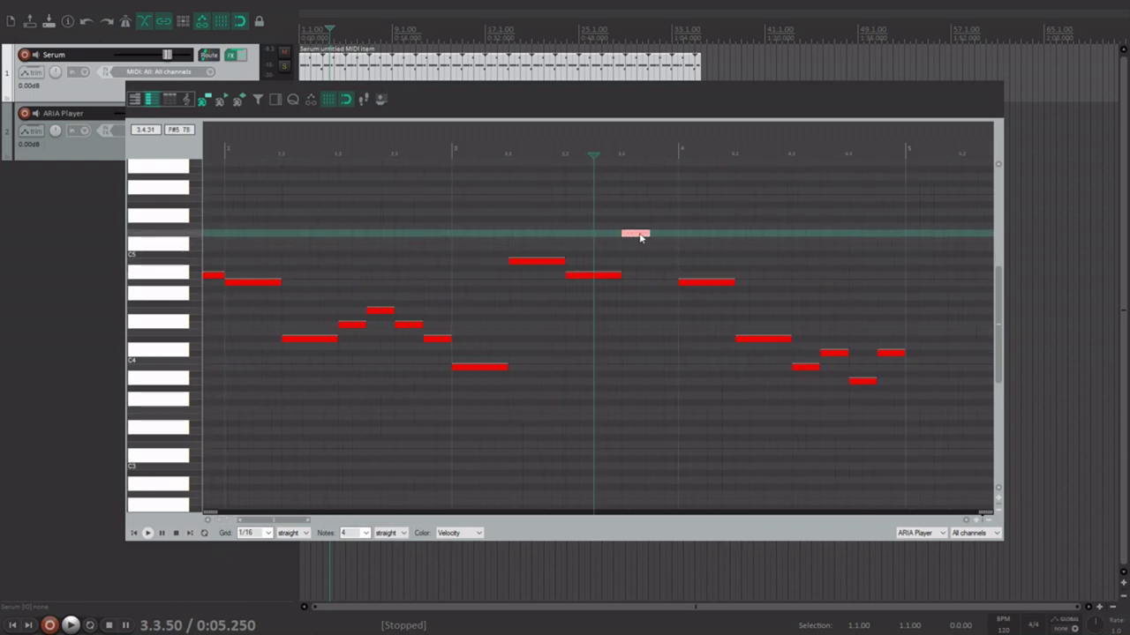
left_click(641, 237)
mouse_move(646, 233)
left_mouse_down()
mouse_move(636, 233)
mouse_move(648, 240)
left_mouse_up()
left_click_drag(653, 247, 695, 263)
Play the melody from the start to hear the descending run in bar 3, then stop playback
scroll(521, 352, "down", 3)
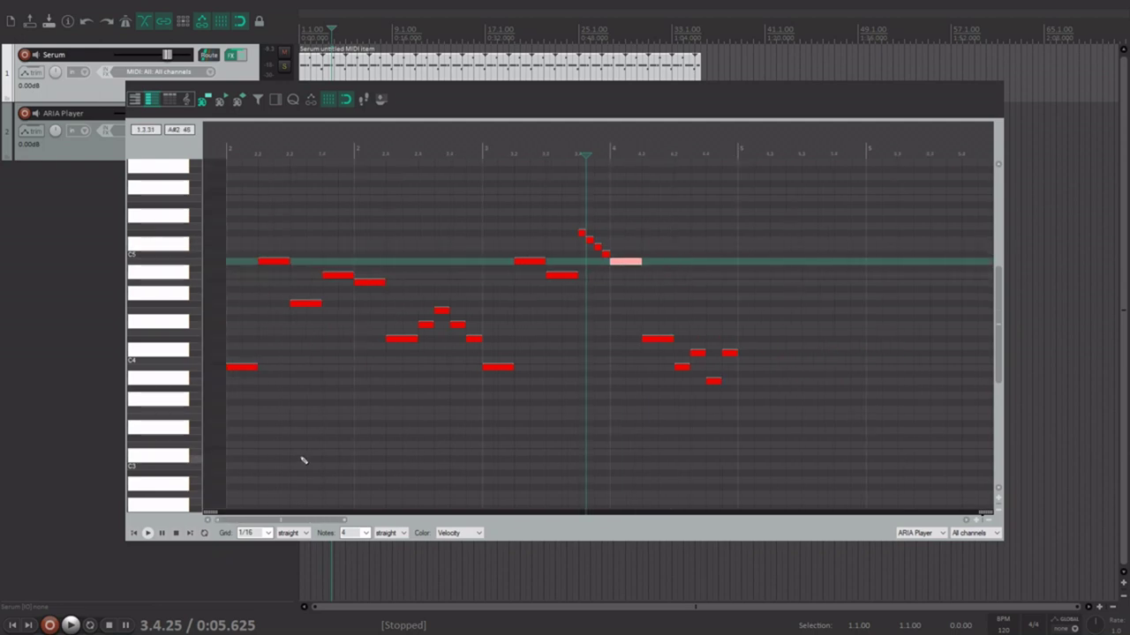
key("w")
scroll(211, 353, "down", 2)
key("space")
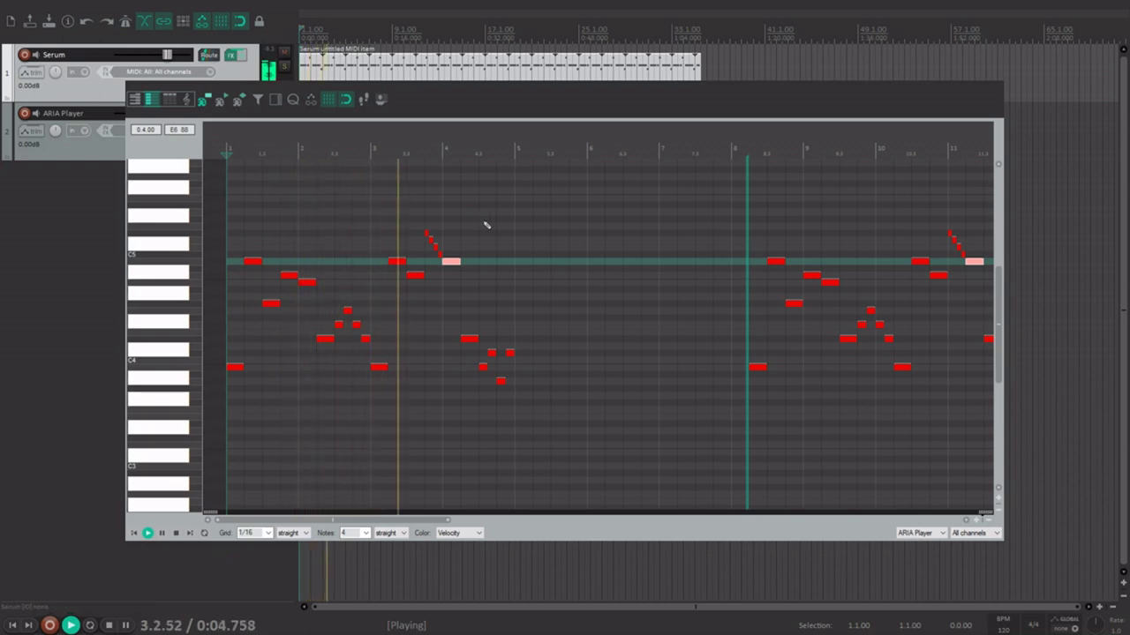
key("space")
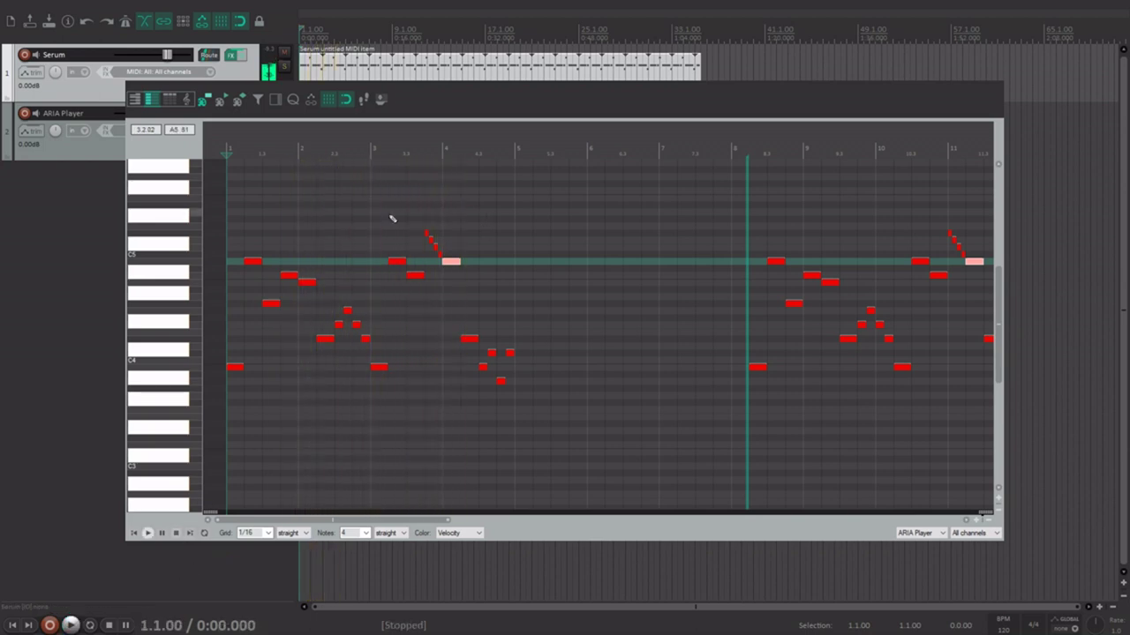
Lengthen the run's F#5 to half a beat and fit F5, E5 and D#5 as equal triplets into the remaining half beat
left_click(431, 150)
scroll(432, 152, "up", 5)
left_click_drag(615, 233, 634, 233)
left_click(629, 241)
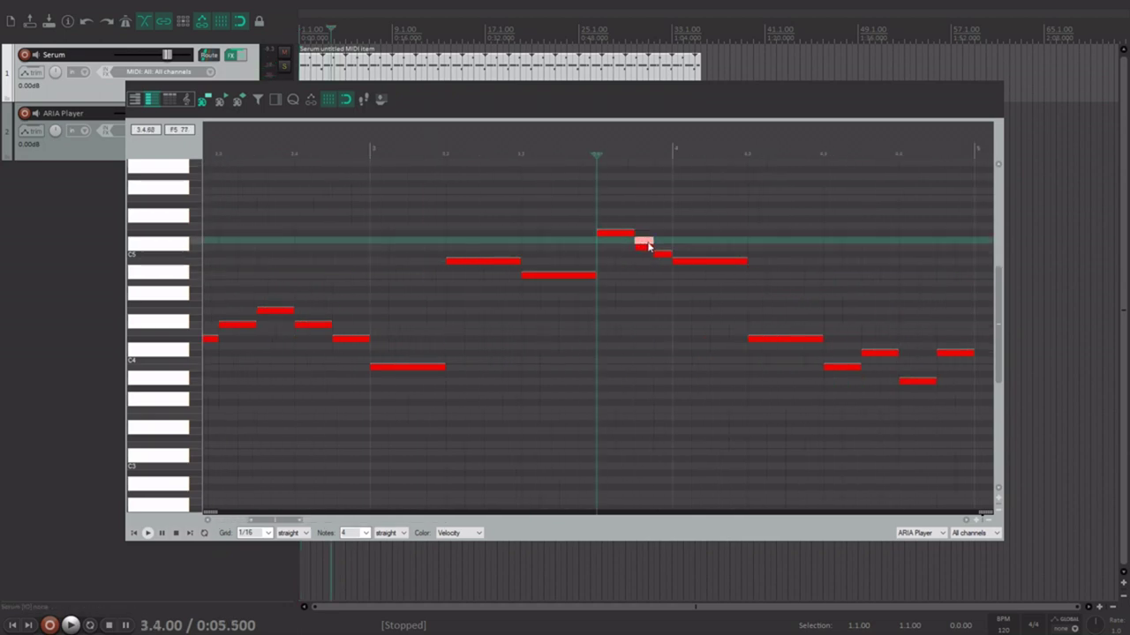
left_click(653, 253)
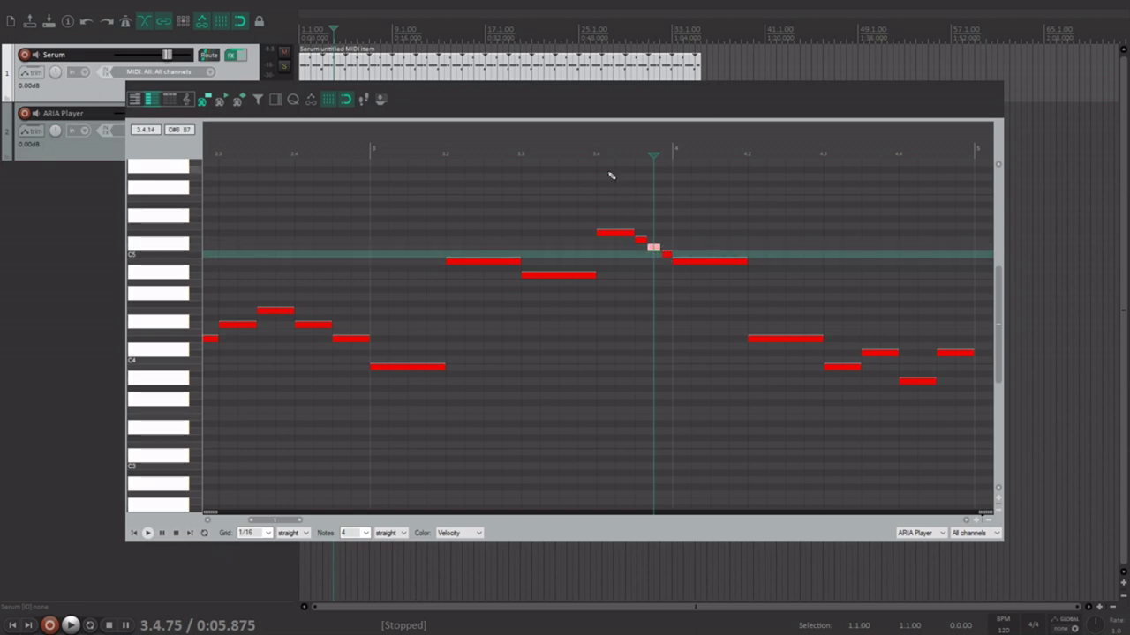
Play the descending run twice from beat 4 of bar 3, then stop playback
left_click(600, 154)
key("space")
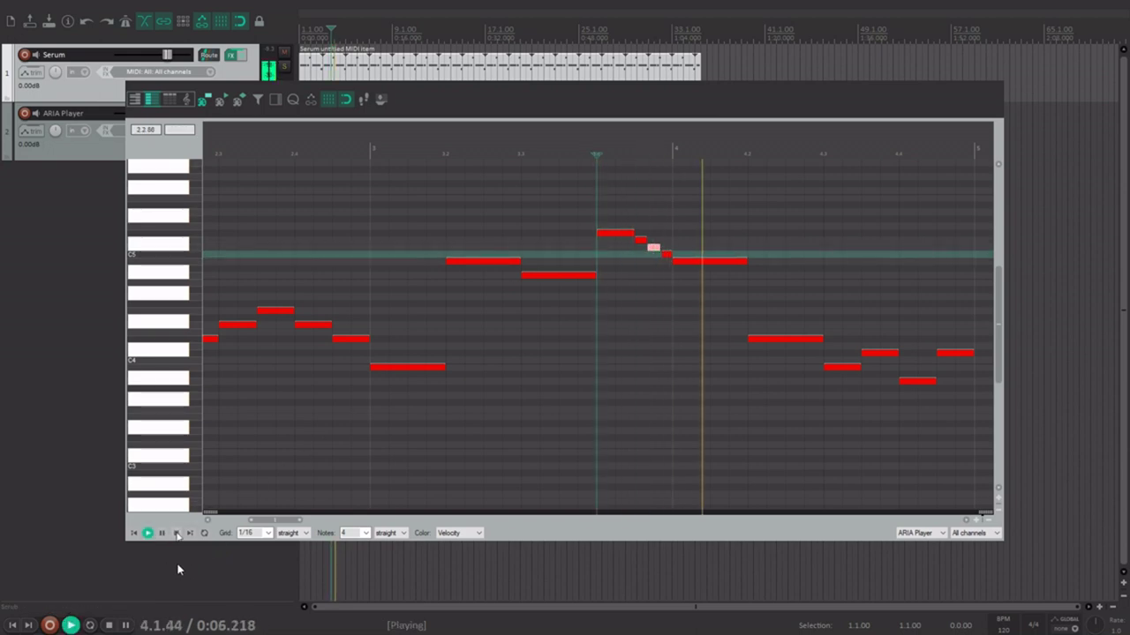
key("space")
left_click(148, 534)
scroll(441, 318, "down", 4)
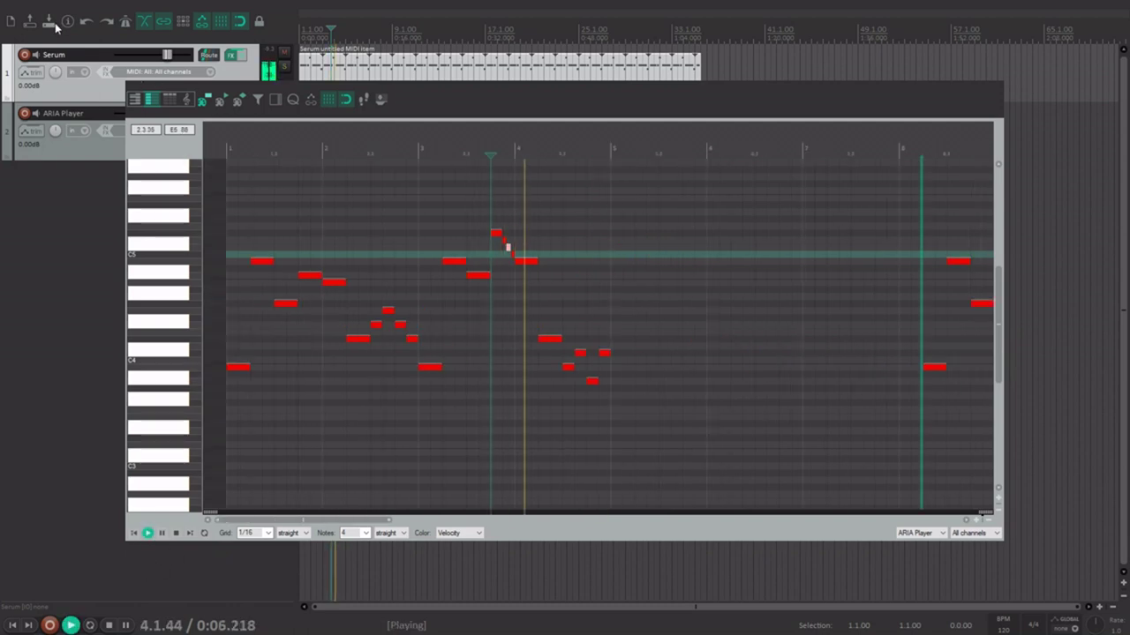
key("space")
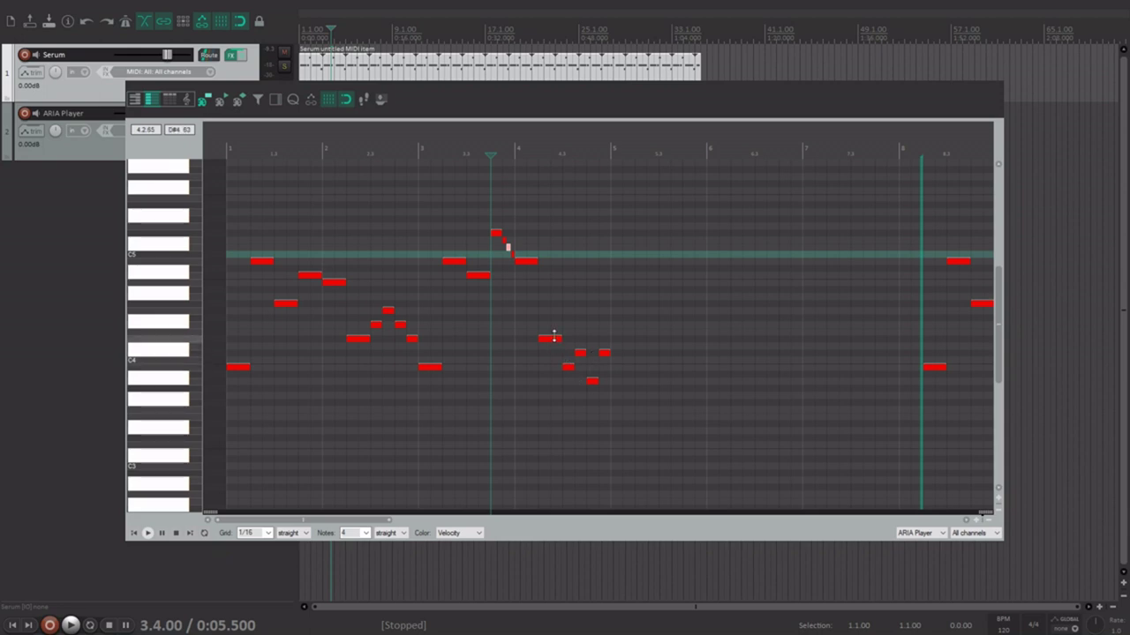
Raise the second note of bar 4 to G4 and set the last four half-beat notes to F4, D#4, B3 and A3
left_click_drag(549, 343, 548, 314)
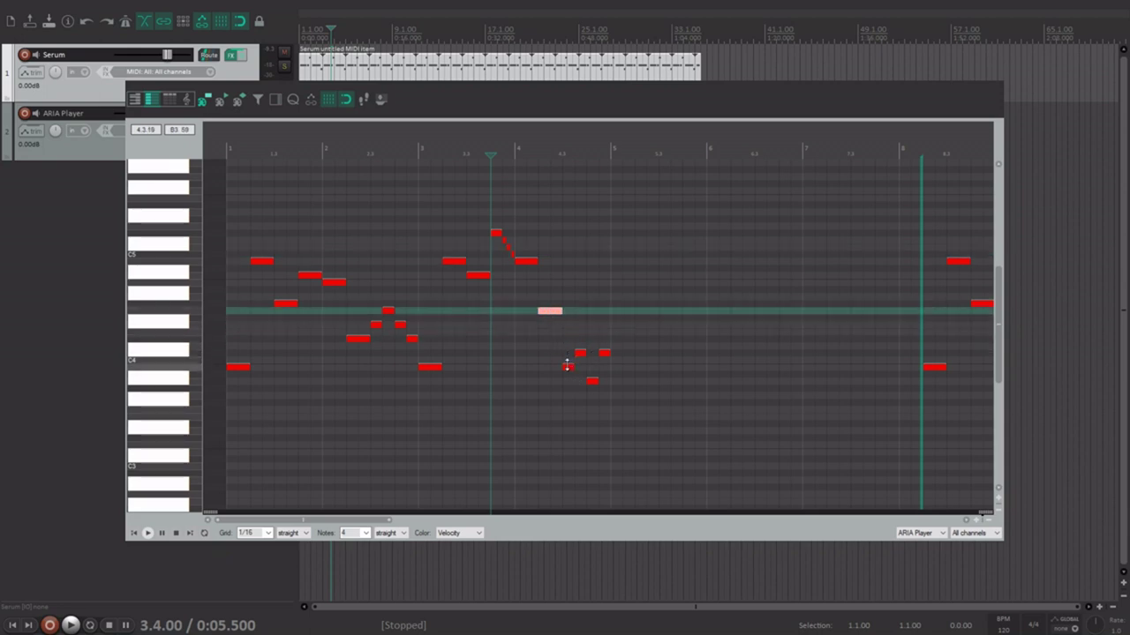
left_click_drag(568, 368, 581, 340)
mouse_move(591, 384)
left_mouse_down()
mouse_move(594, 371)
mouse_move(604, 382)
left_mouse_up()
Lengthen the looped item to about 9.1 bars
scroll(573, 365, "down", 2)
scroll(617, 315, "up", 1)
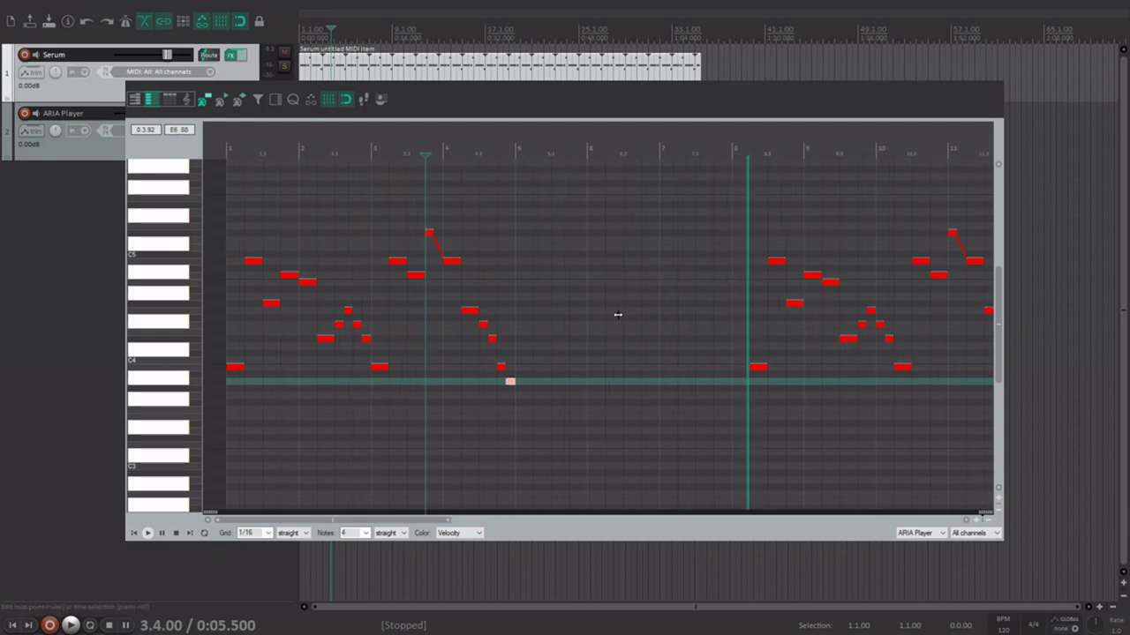
scroll(618, 315, "up", 1)
scroll(615, 315, "down", 1)
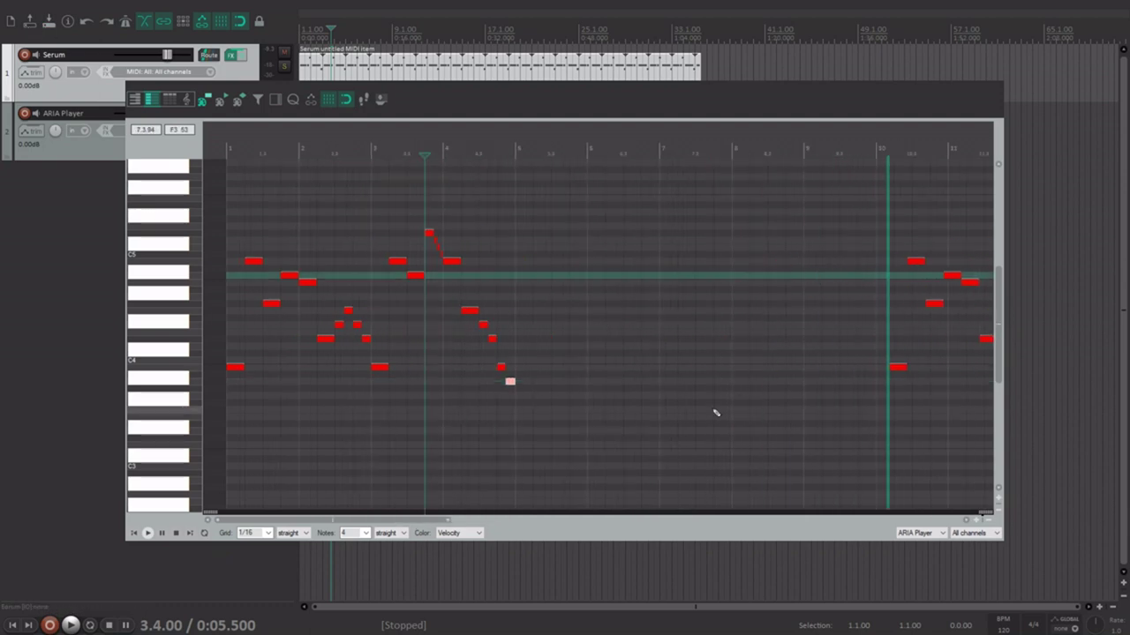
left_click_drag(716, 438, 166, 182)
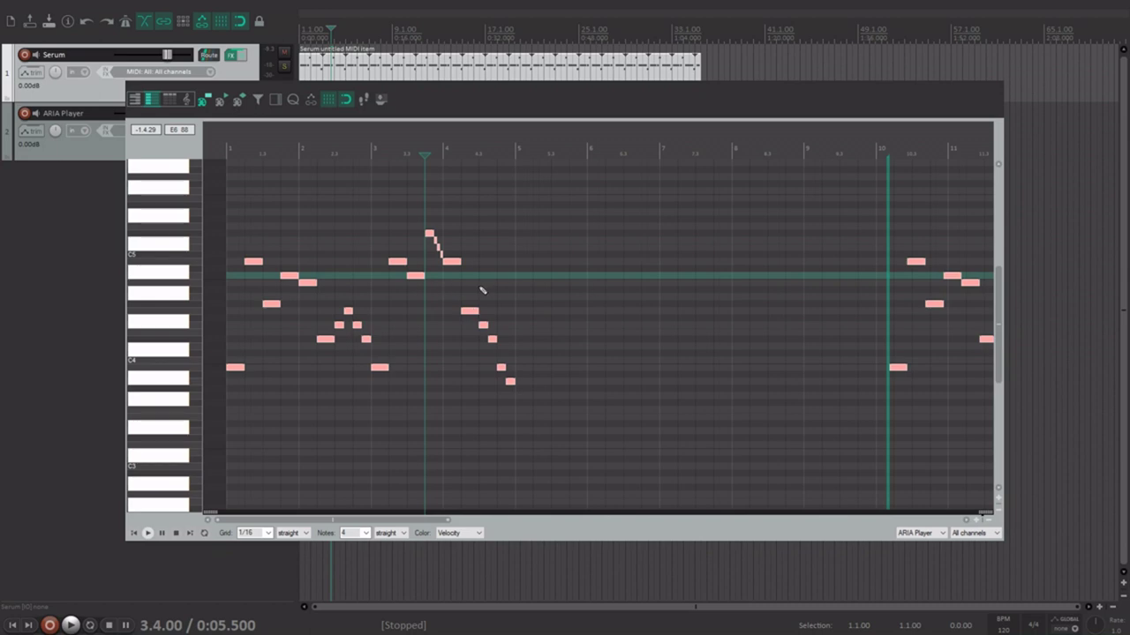
scroll(482, 291, "up", 2)
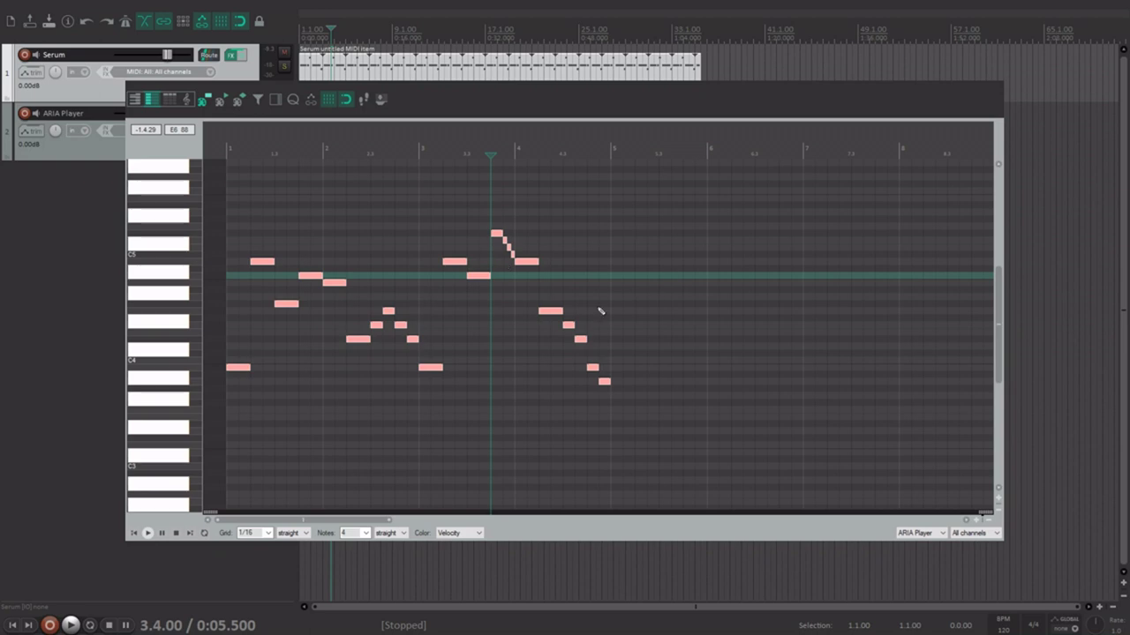
left_click(485, 368)
key("ctrl+a")
left_click(546, 386)
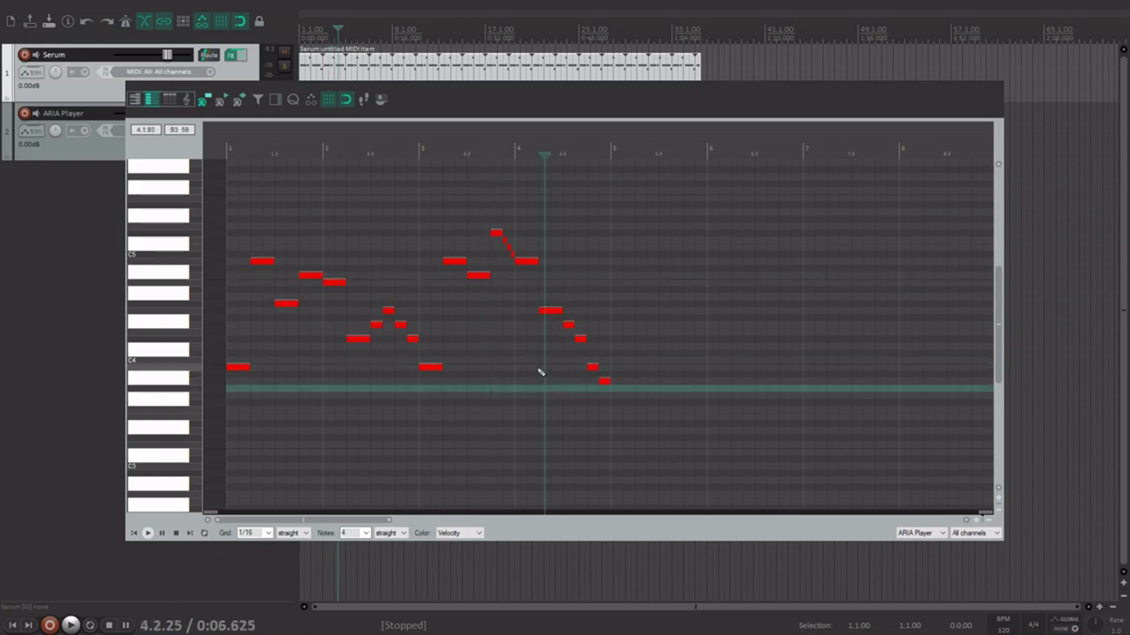
left_click(559, 382)
left_click(553, 367)
left_click(552, 354)
left_click(550, 341)
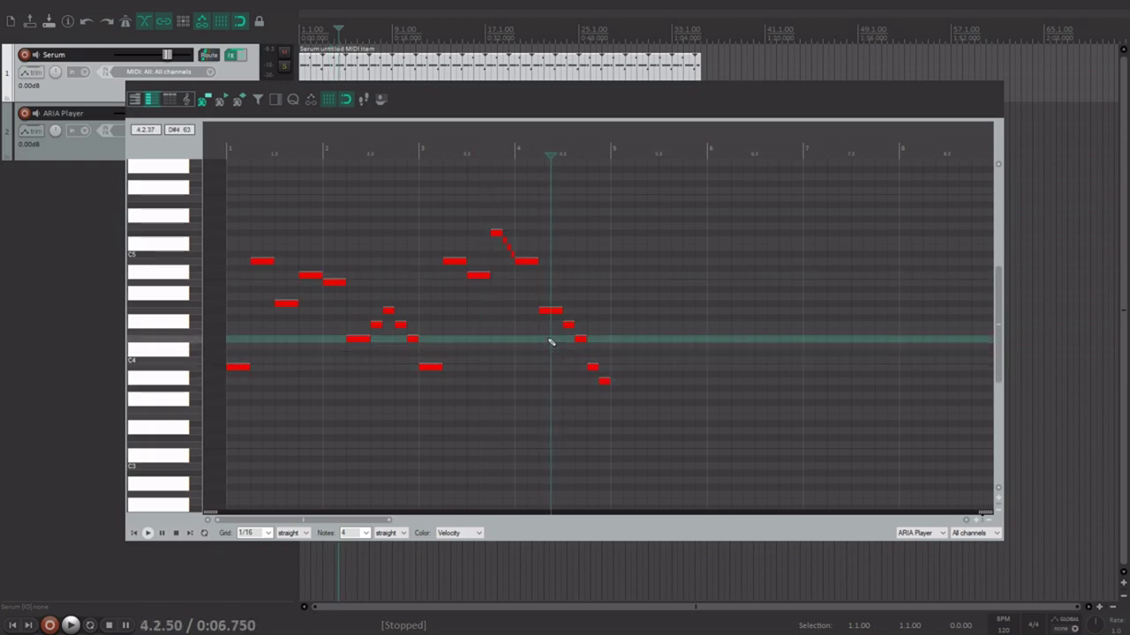
left_click(537, 325)
left_click_drag(536, 319, 532, 316)
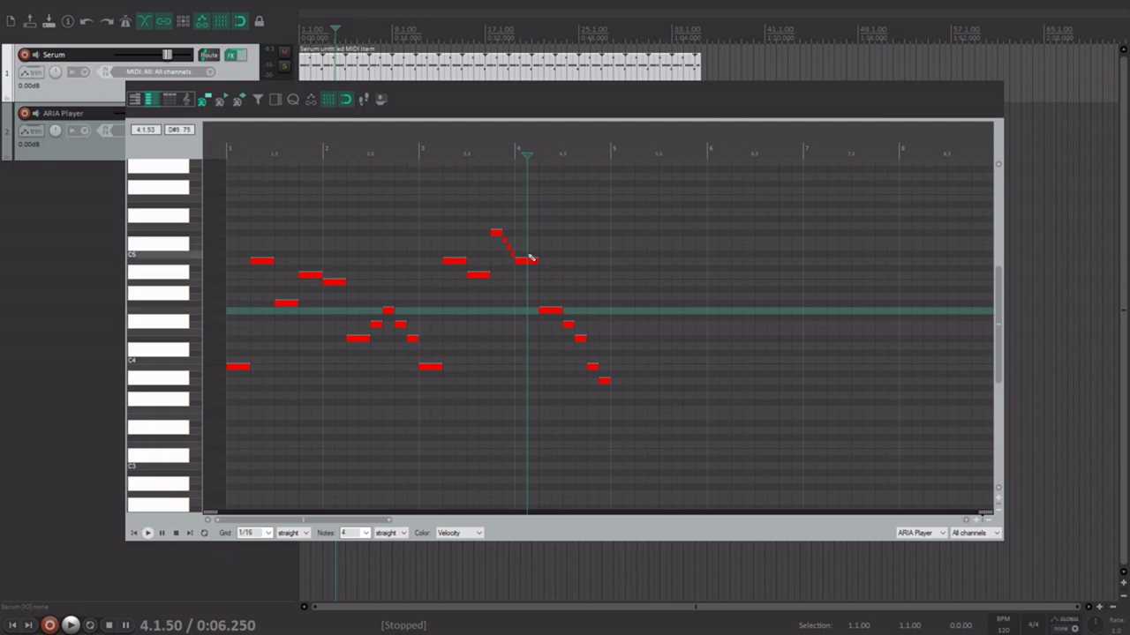
Select all notes of the four-bar melody and paste a copy of them at bar 5
scroll(512, 369, "down", 1)
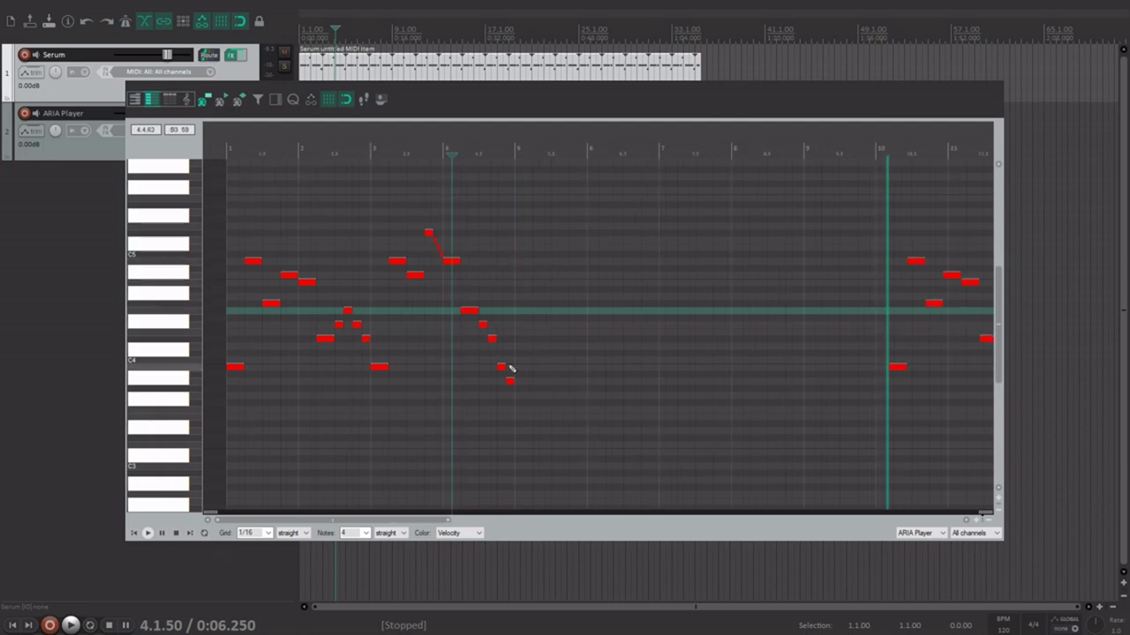
left_click_drag(556, 433, 175, 221)
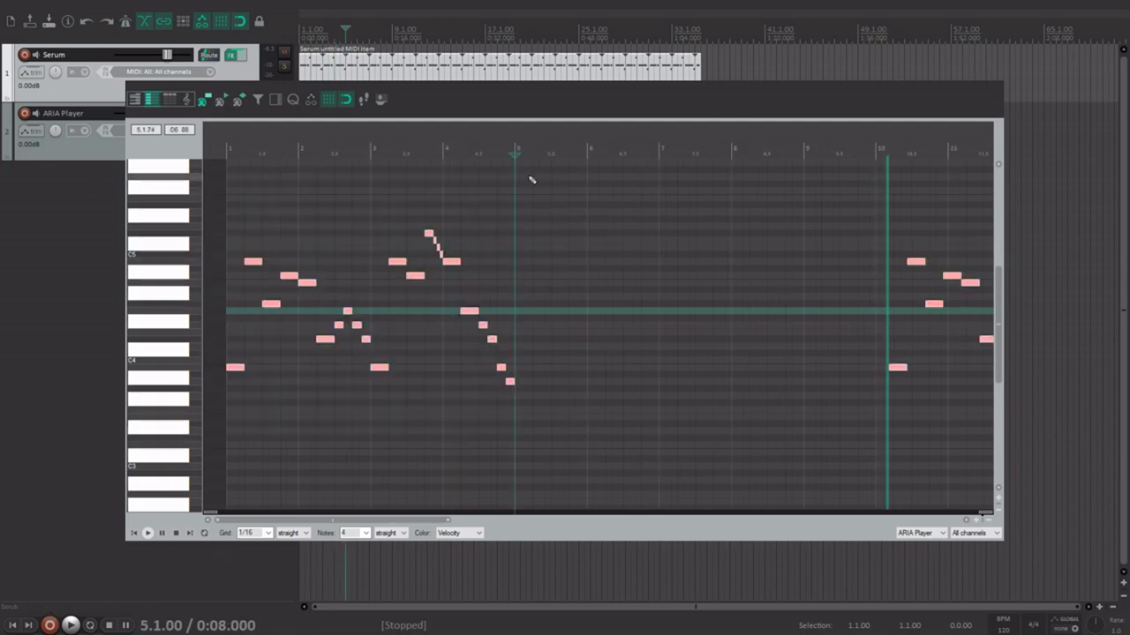
key("ctrl+d")
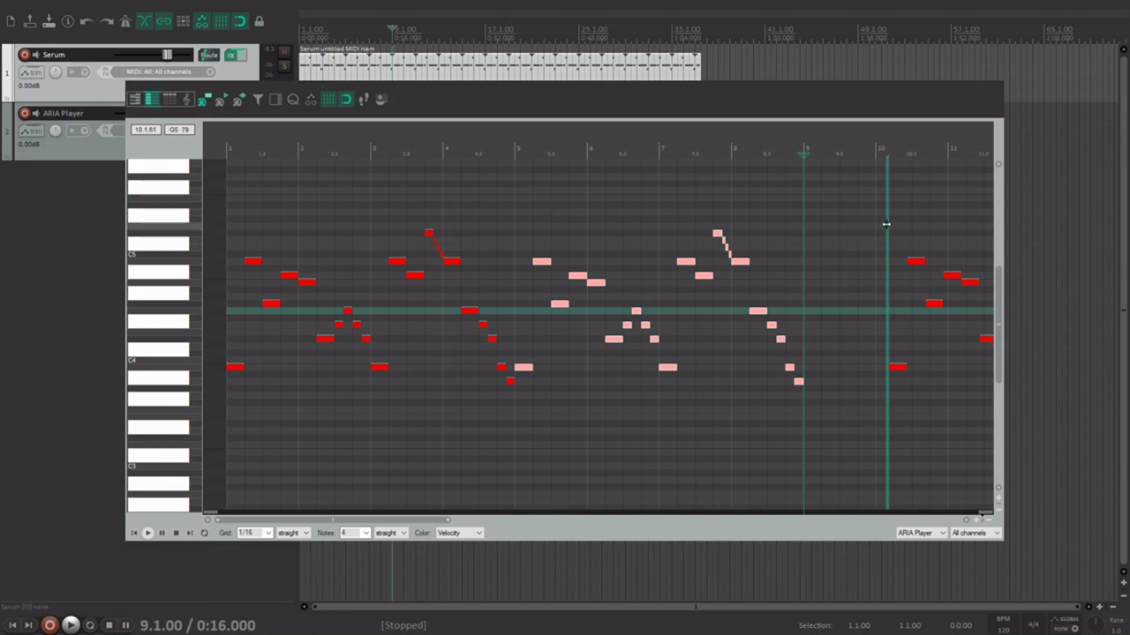
Trim the ARIA Player item's loop end to bar 9, play from beat 4 of bar 4 and stop
left_click_drag(885, 224, 802, 241)
left_click(134, 533)
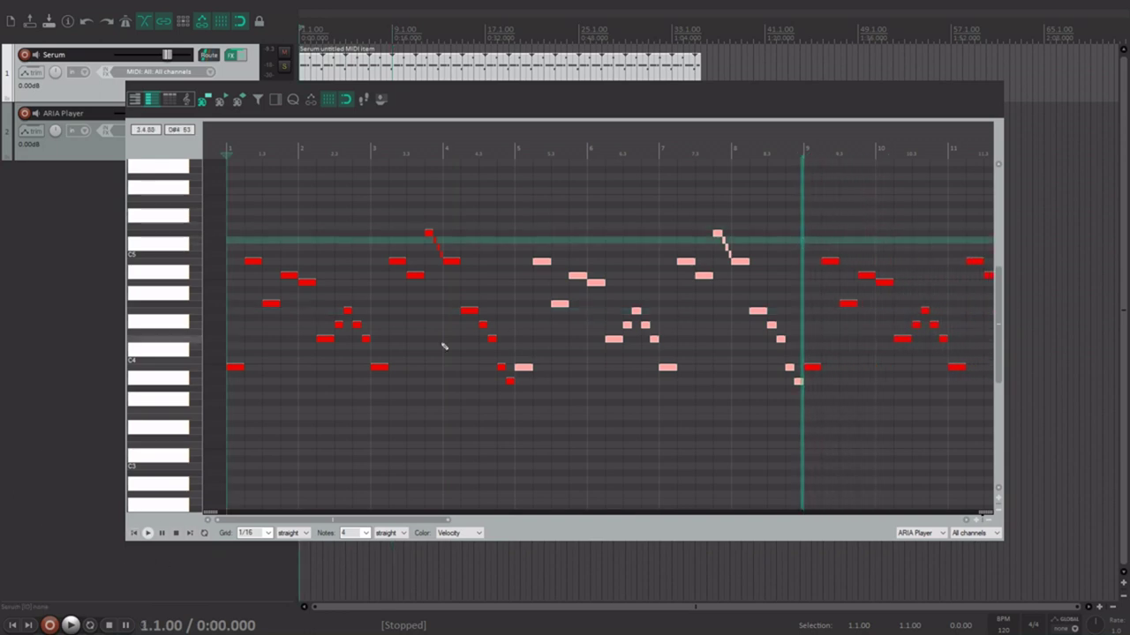
left_click(501, 151)
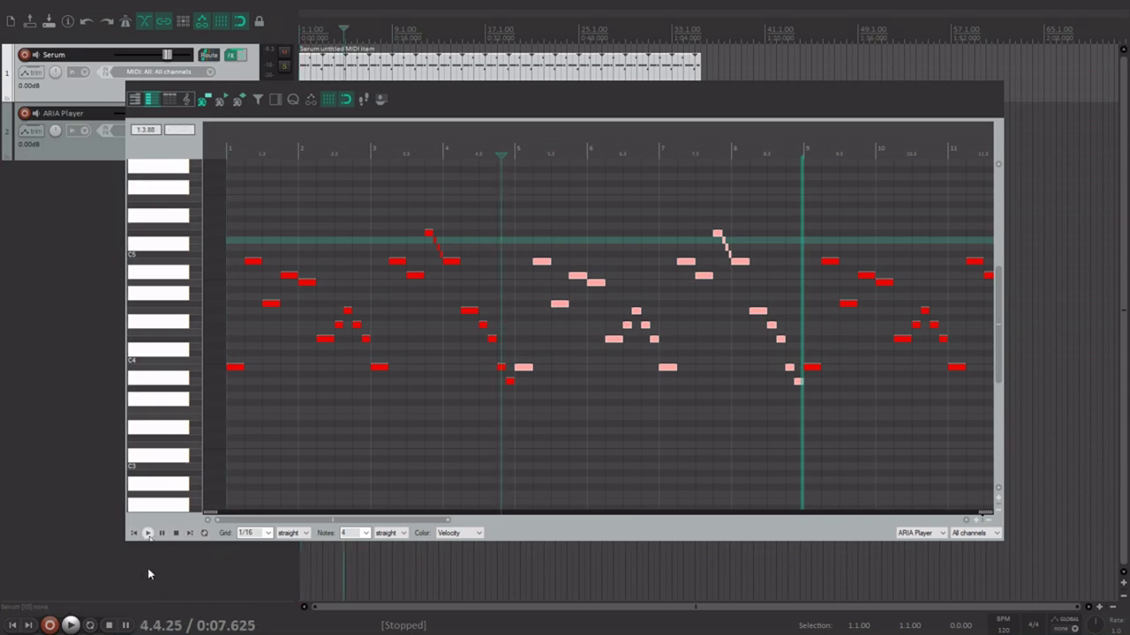
key("space")
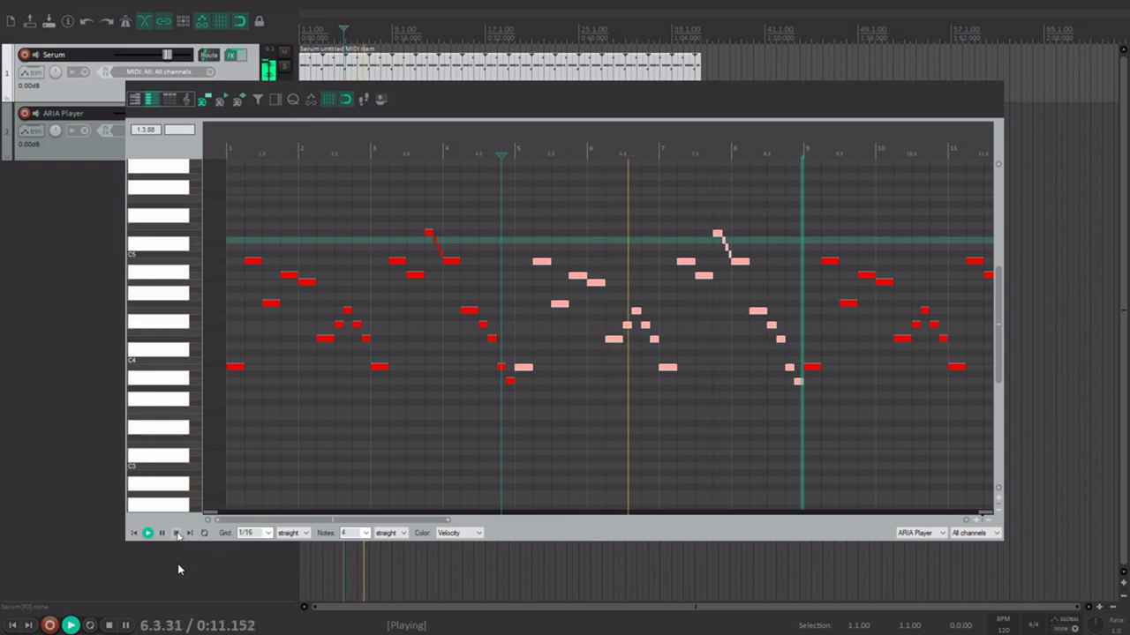
key("space")
left_click(655, 152)
scroll(722, 282, "up", 2)
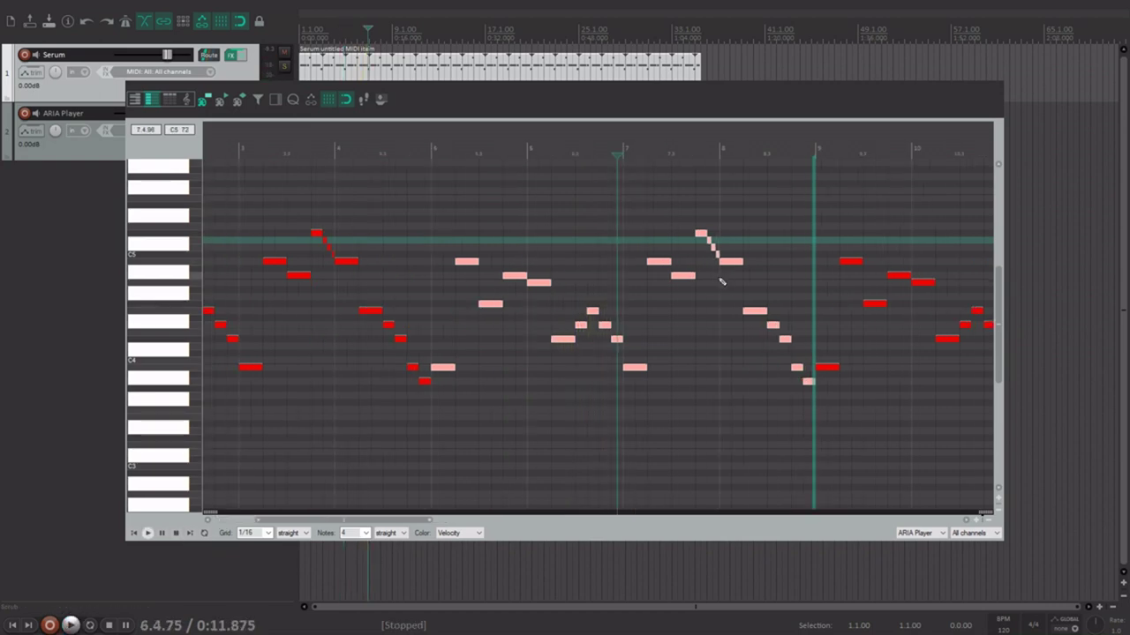
scroll(721, 281, "up", 2)
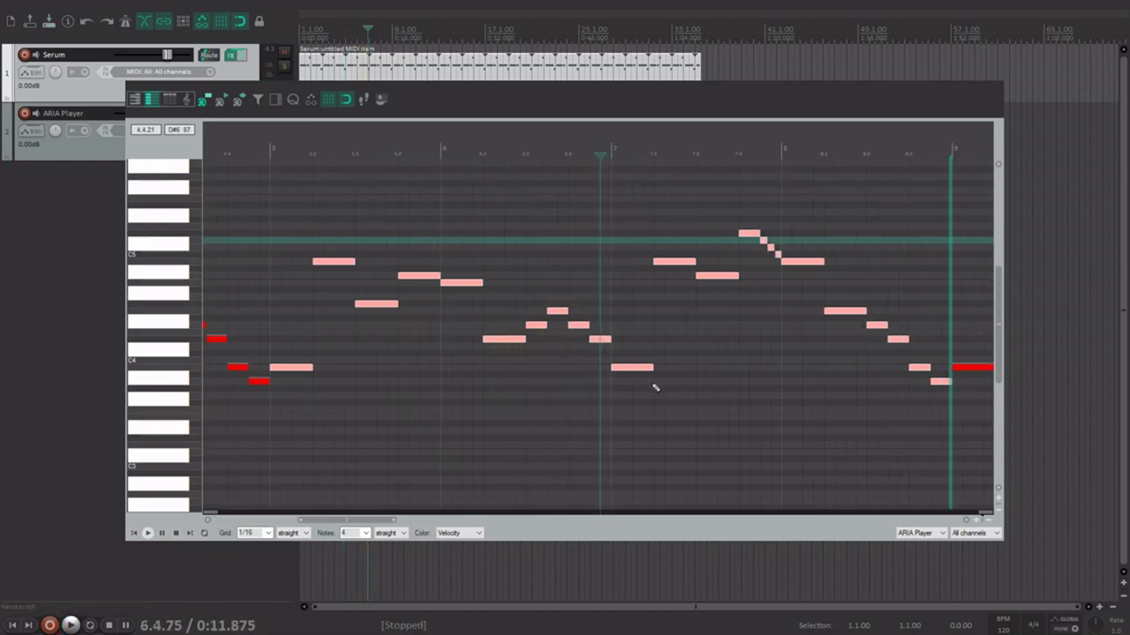
left_click_drag(629, 433, 710, 346)
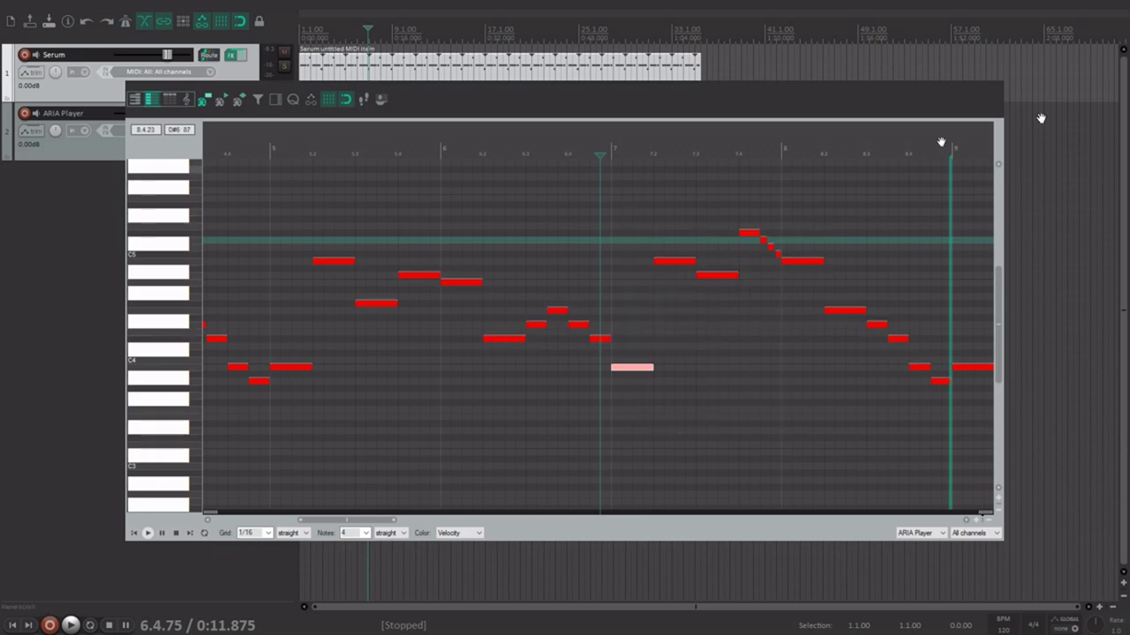
Close the ARIA Player melody, mute its track and open the Serum item for note editing
left_click(1062, 54)
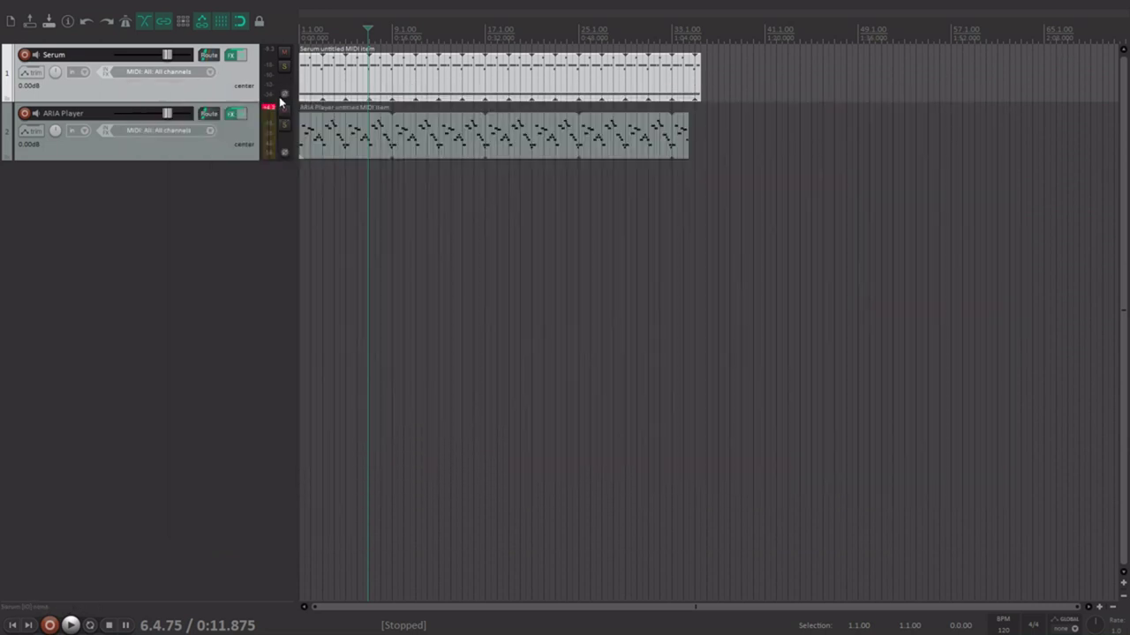
double_click(386, 75)
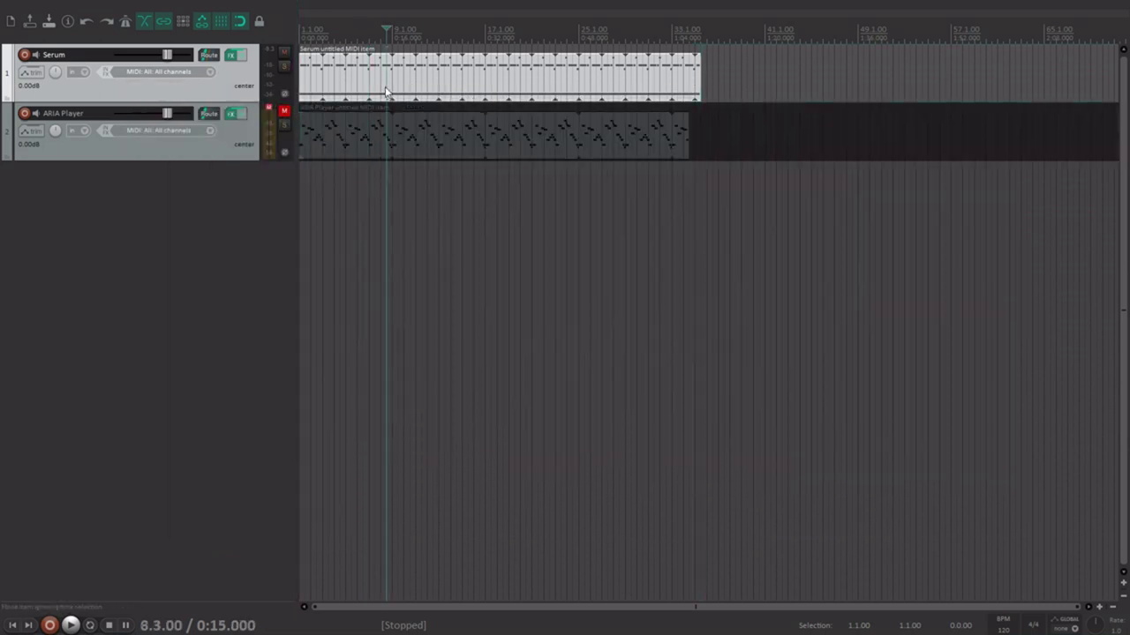
Paste the two-bar Serum pattern three times starting at bar 3 and set the item's loop end to bar 9
scroll(559, 344, "down", 2)
left_click_drag(287, 279, 554, 274)
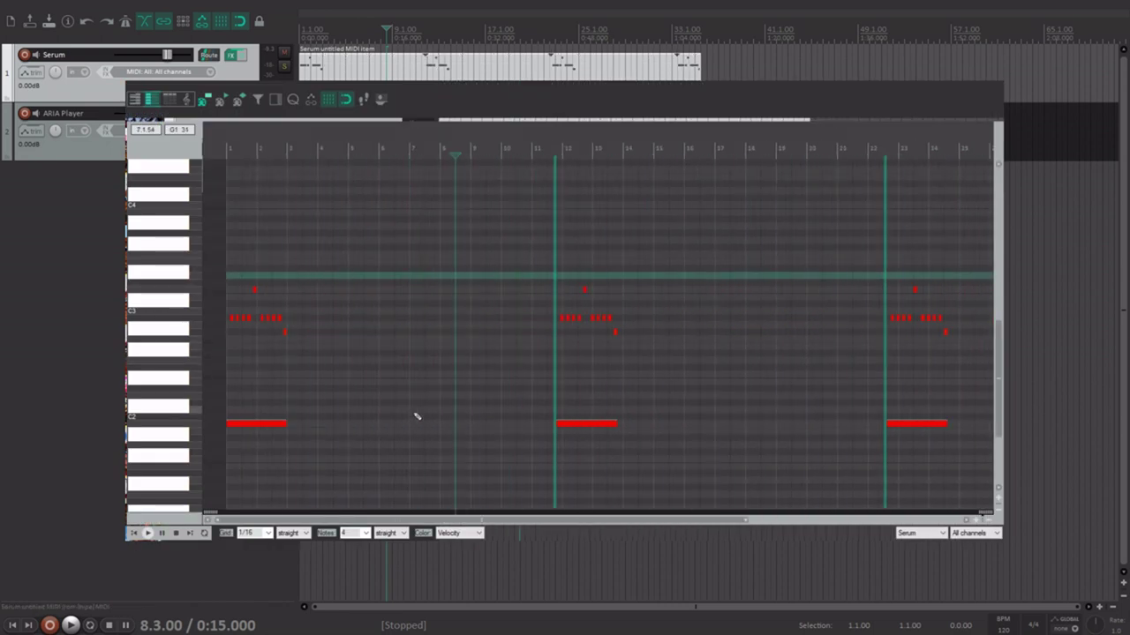
left_click(287, 153)
key("ctrl+v")
key("ctrl+v")
key("ctrl+v")
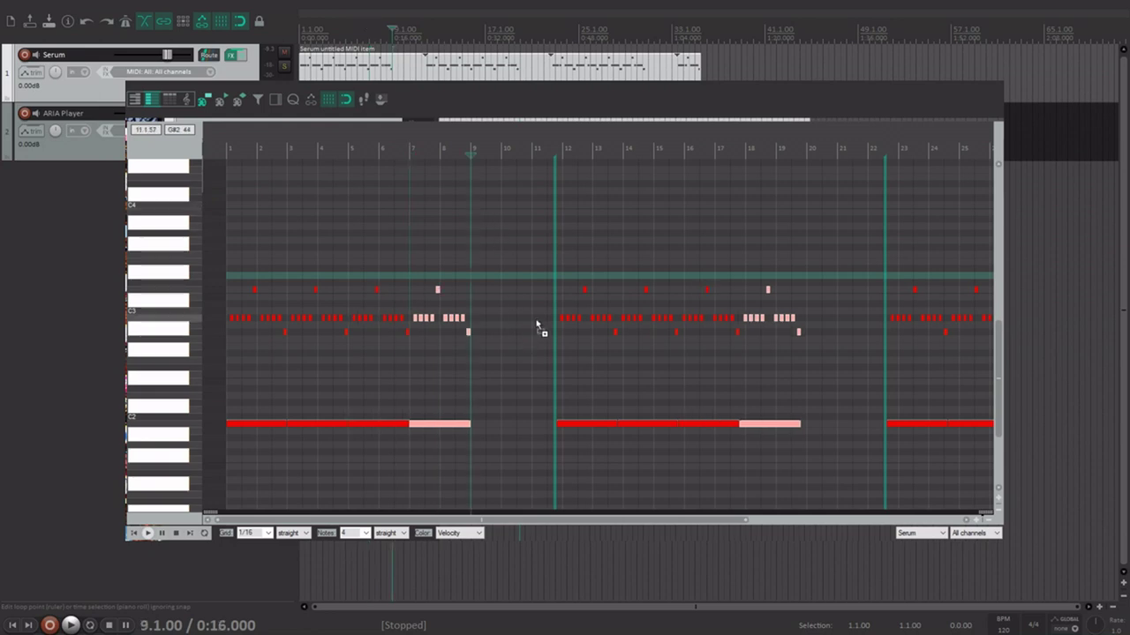
mouse_move(556, 318)
left_mouse_down()
mouse_move(476, 318)
mouse_move(468, 330)
left_mouse_up()
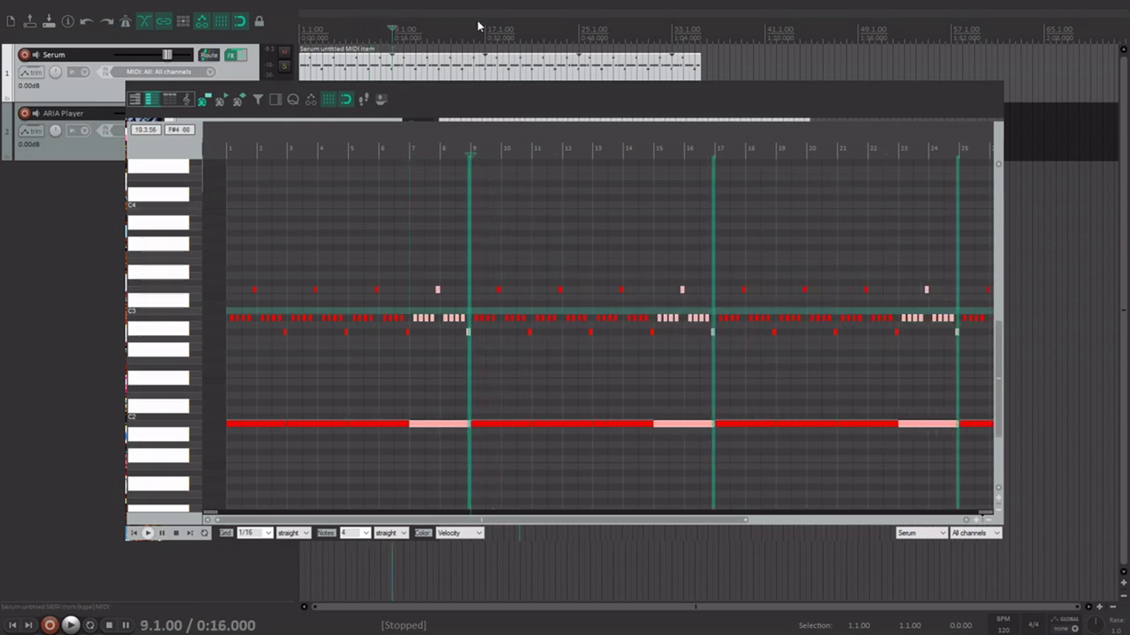
Lower the long bass note across bars 7 and 8 by one semitone to E1
scroll(567, 327, "up", 6)
left_click(528, 429)
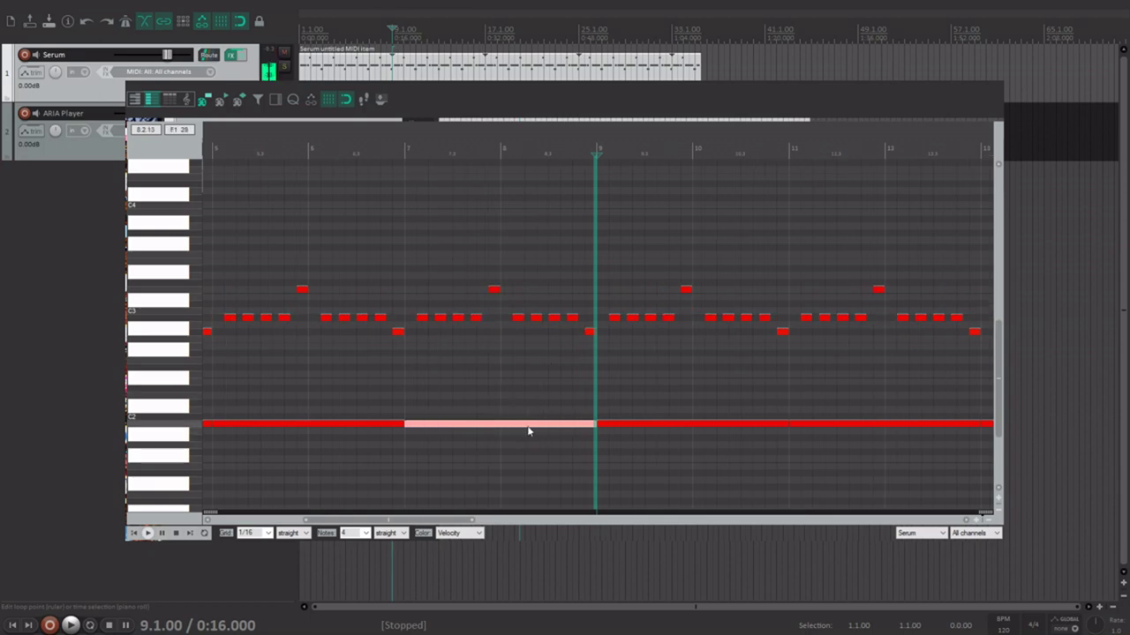
left_click_drag(527, 431, 535, 437)
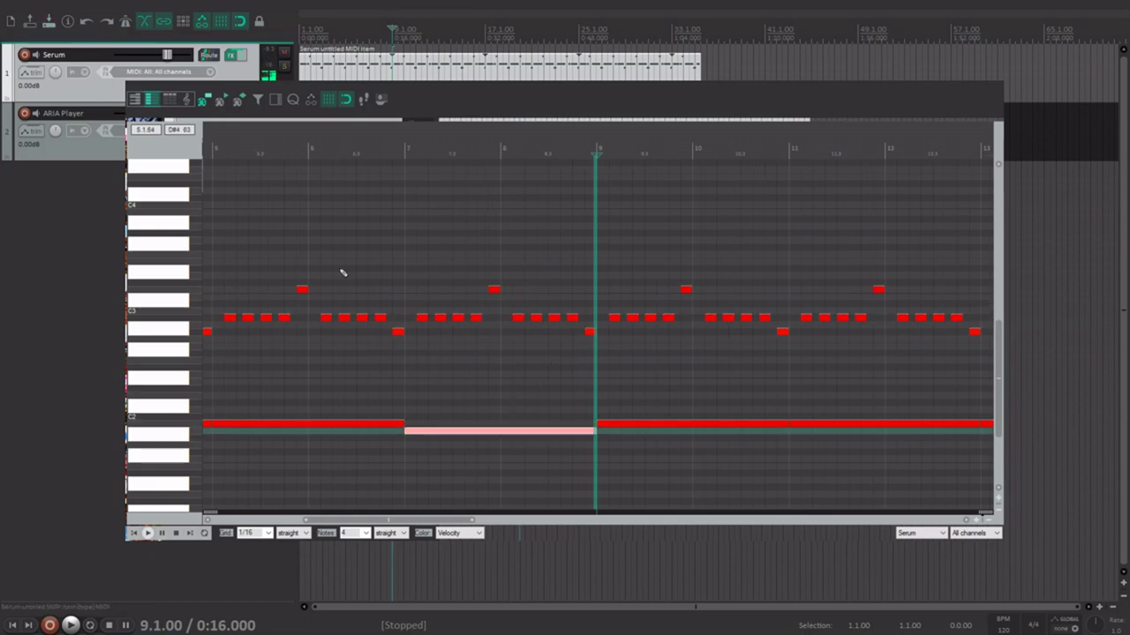
Lower the eight short repeated notes in bars 7 and 8 to D2
left_click_drag(998, 326, 1062, 336)
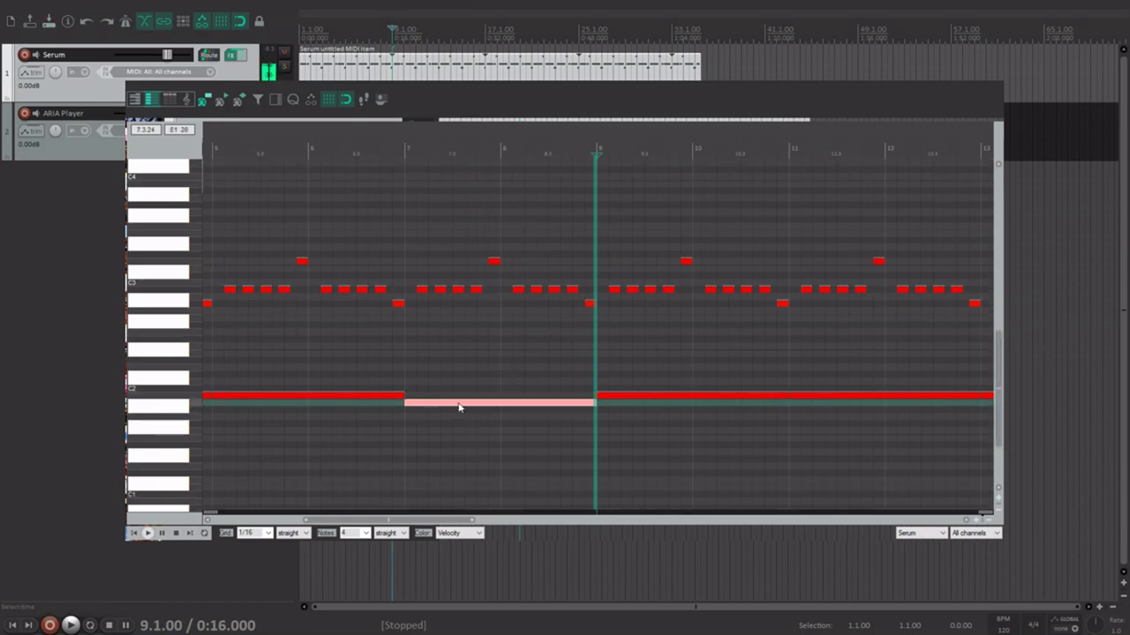
left_click_drag(416, 298, 575, 291)
left_click_drag(422, 294, 422, 334)
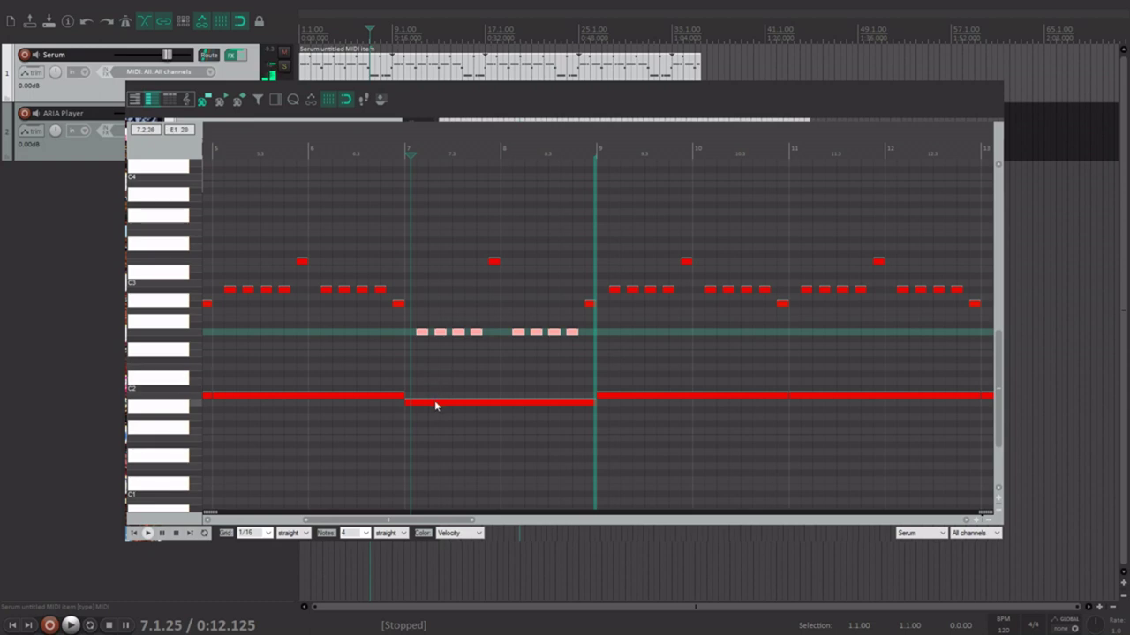
left_click(436, 403)
left_click(429, 330)
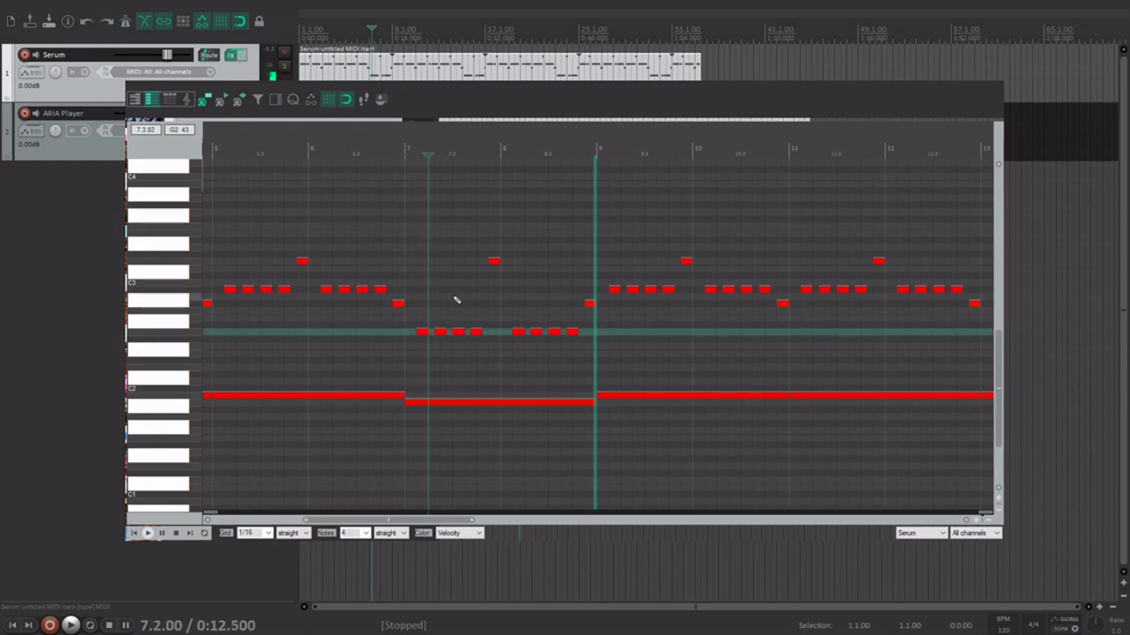
Try the last note of bar 7 at B2, return it to C3, and raise the last note of bar 8 to B2
left_click(456, 300)
left_click_drag(494, 262, 494, 270)
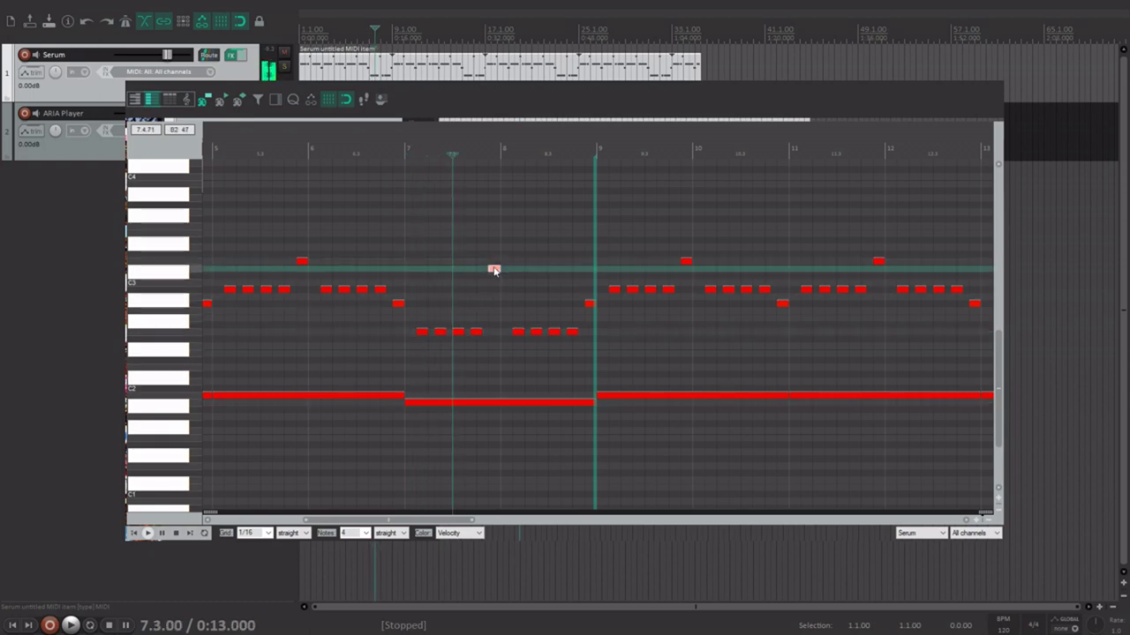
left_click_drag(590, 305, 594, 274)
left_click_drag(495, 270, 494, 261)
left_click(578, 290)
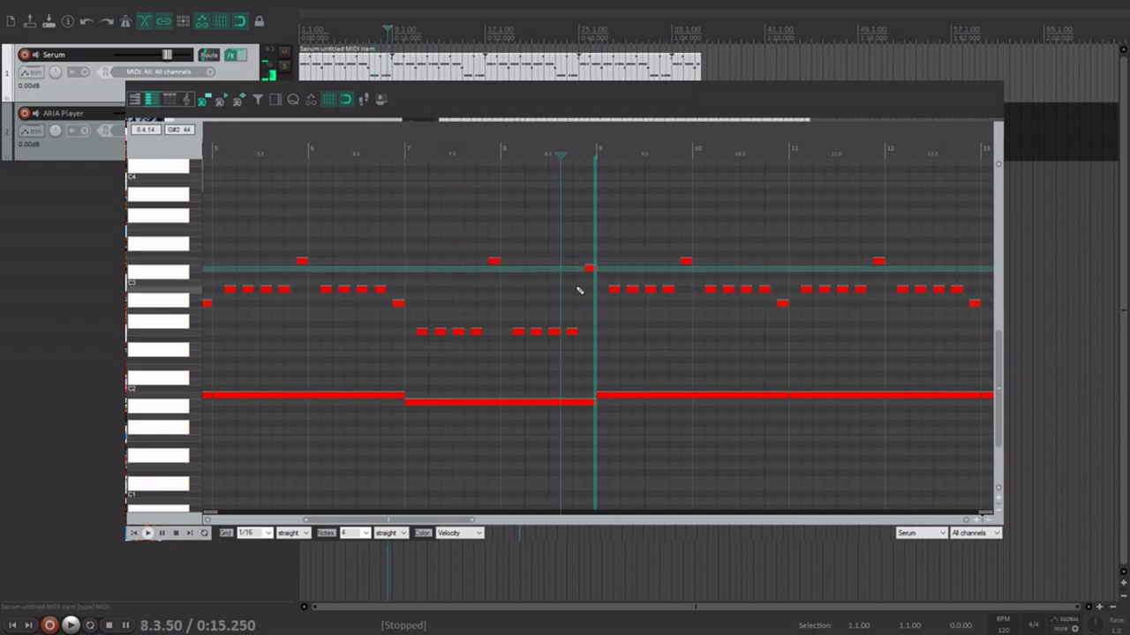
Play the Serum pattern from the start through bar 7 and stop playback
scroll(521, 334, "down", 4)
left_click(133, 533)
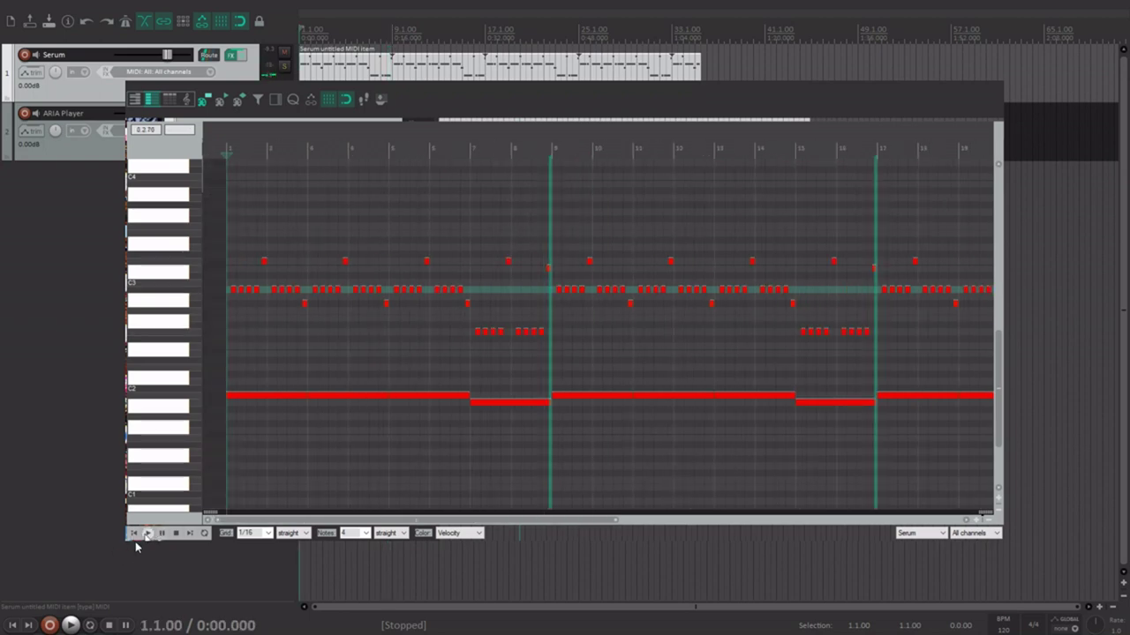
left_click(147, 533)
scroll(498, 303, "up", 2)
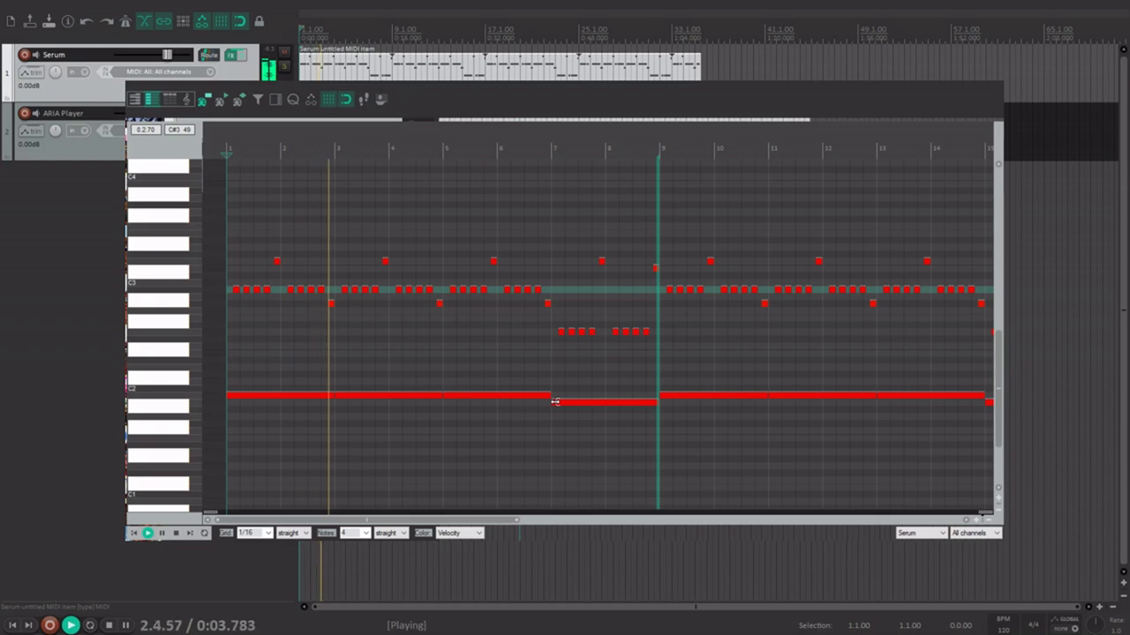
scroll(557, 405, "up", 1)
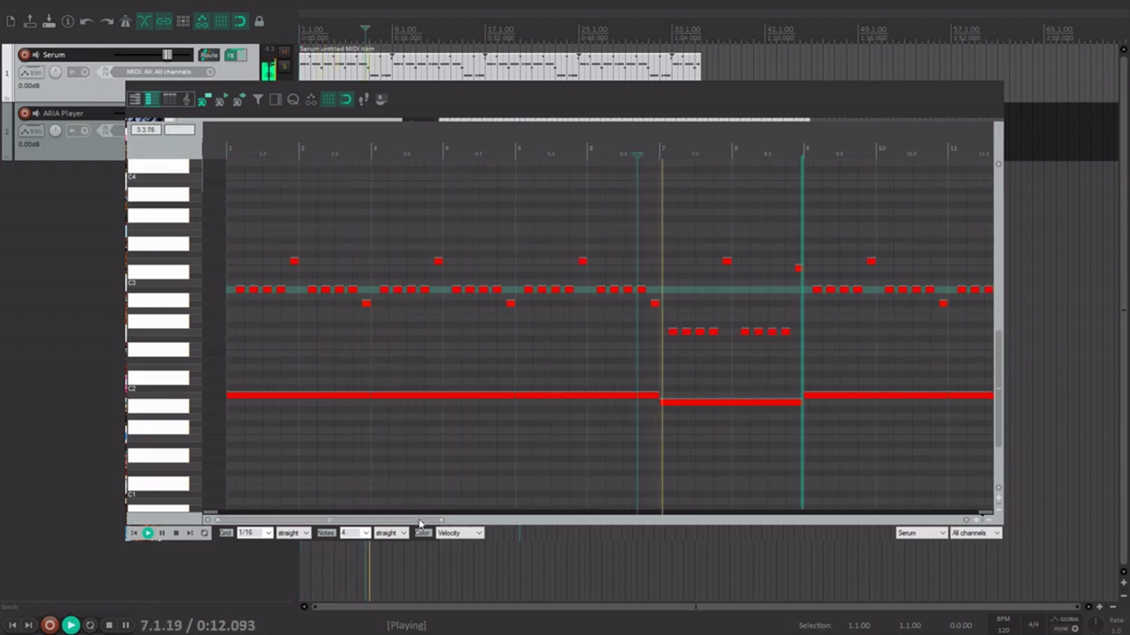
left_click_drag(419, 520, 504, 522)
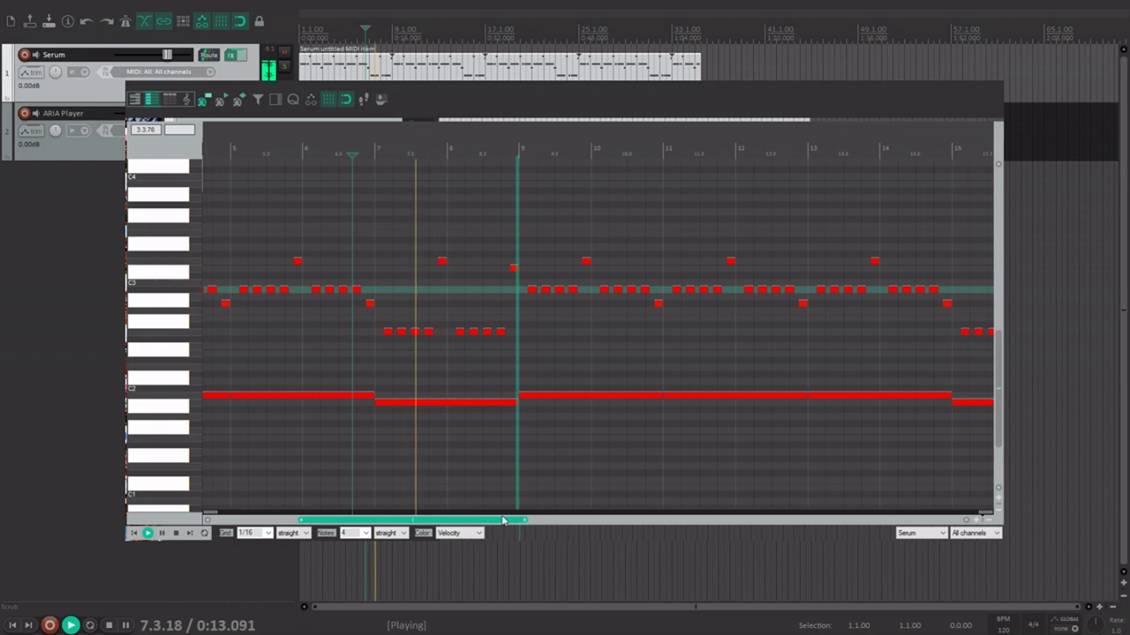
left_click(174, 536)
Raise the third short note of bar 8 to C3 and trim the E1 bass note to start at bar 8
scroll(507, 213, "up", 1)
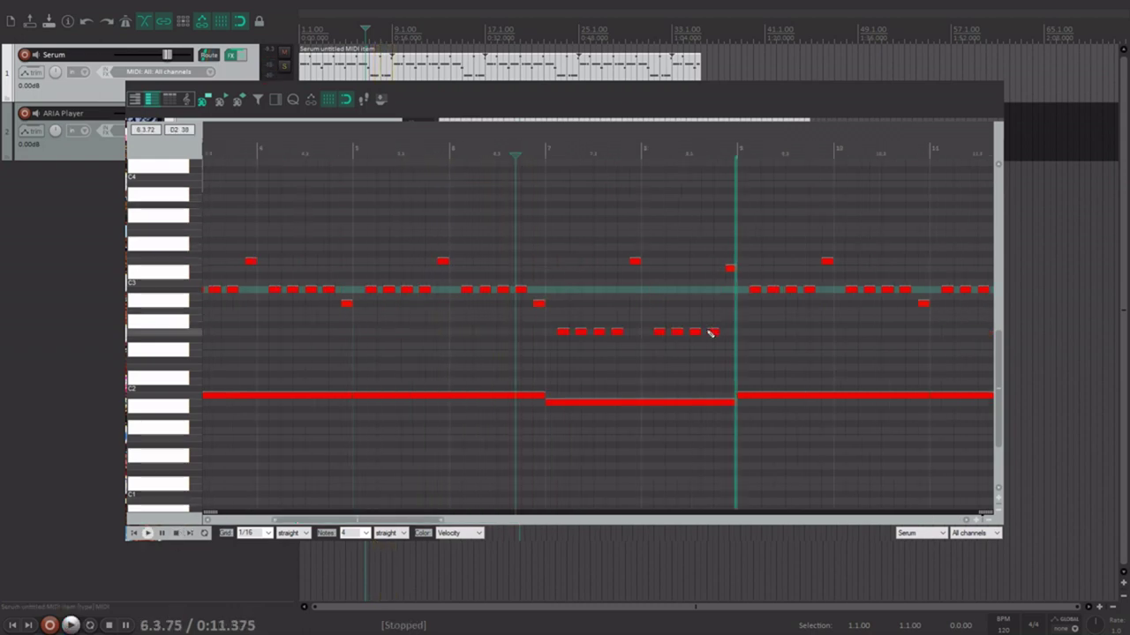
left_click_drag(697, 330, 694, 263)
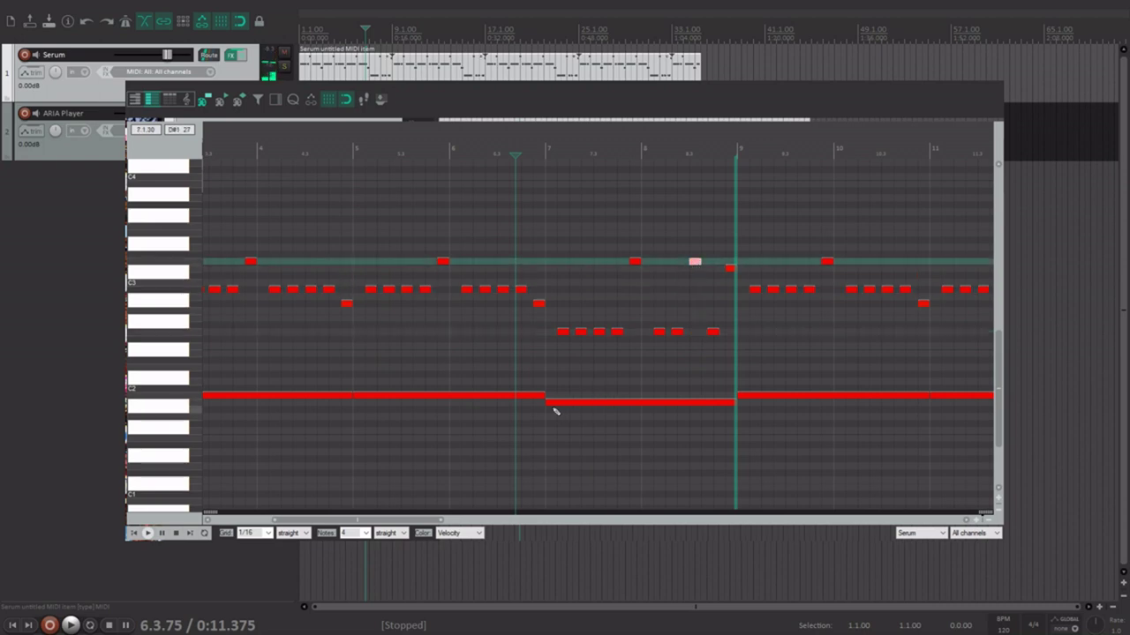
left_click_drag(547, 402, 646, 404)
Draw a one-bar C1 bass note filling bar 7
left_click(524, 397)
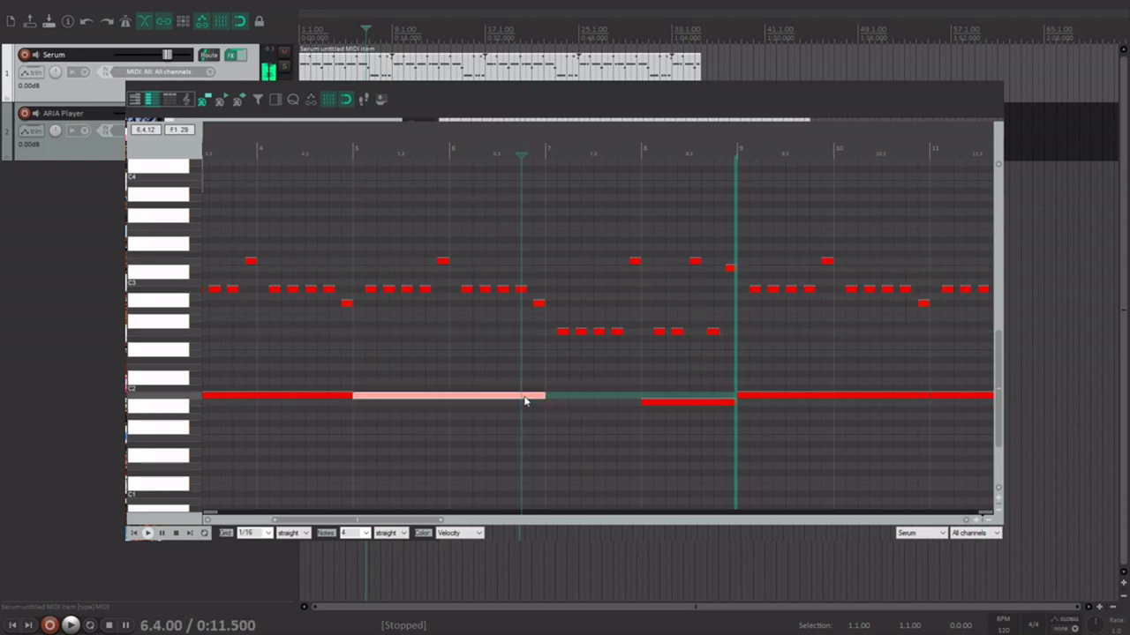
left_click_drag(550, 431, 611, 431)
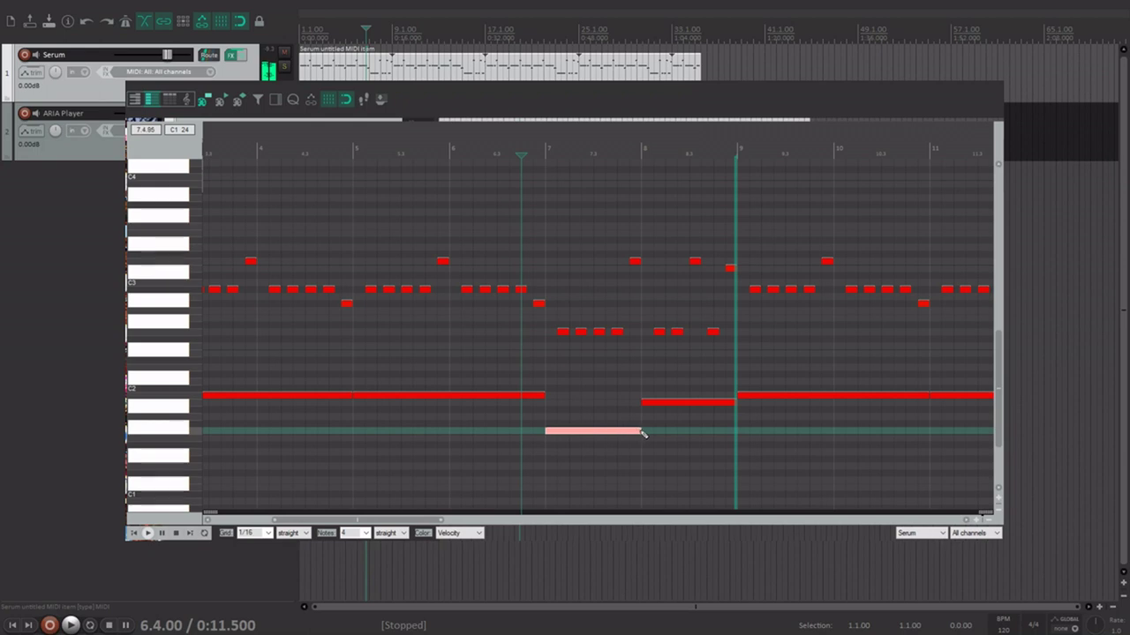
left_click(638, 441)
Trim the E1 bass note to start halfway through bar 8 and fill the bar's first half with a B0 note
left_click(630, 403)
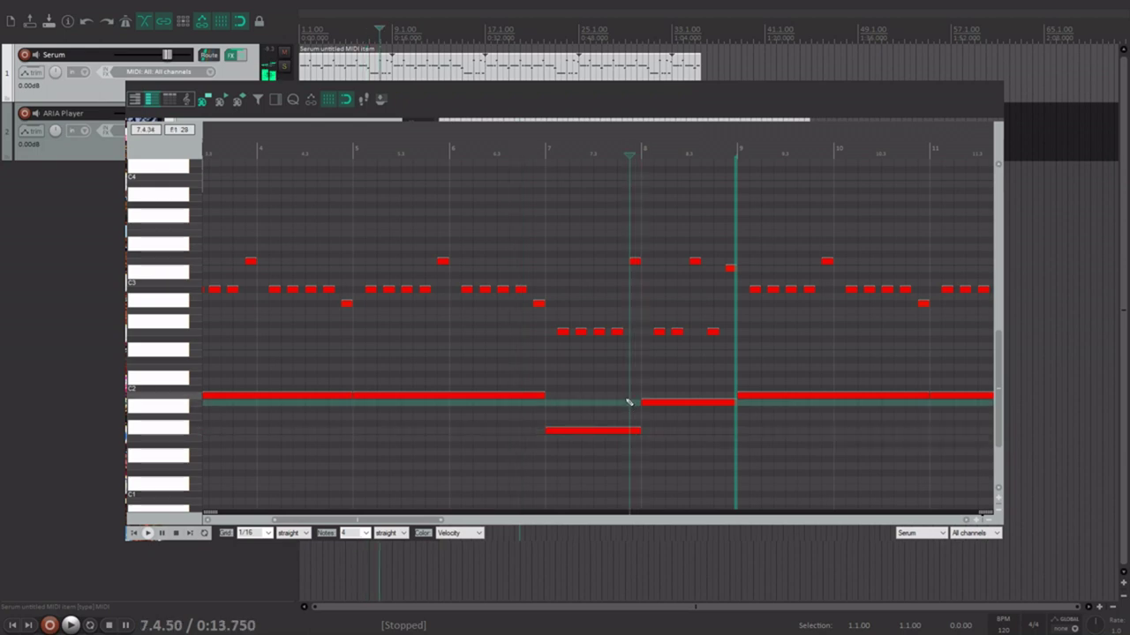
left_click(625, 396)
left_click_drag(646, 403, 688, 406)
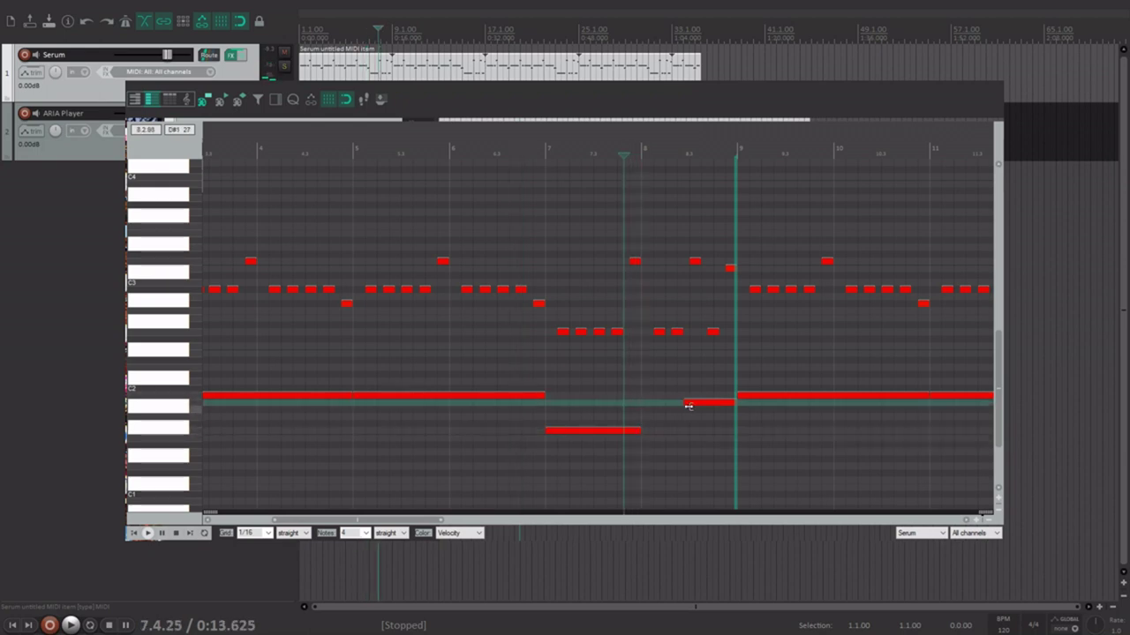
left_click_drag(645, 439, 694, 441)
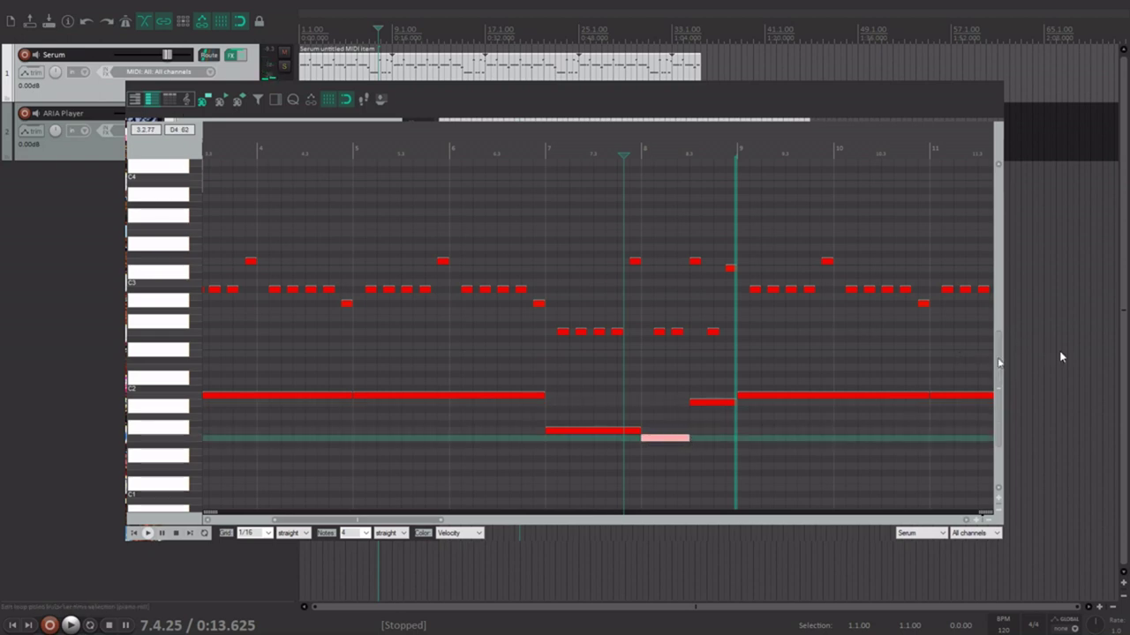
Raise the four short repeated notes of bar 7 by one semitone to D#2
scroll(998, 371, "down", 1)
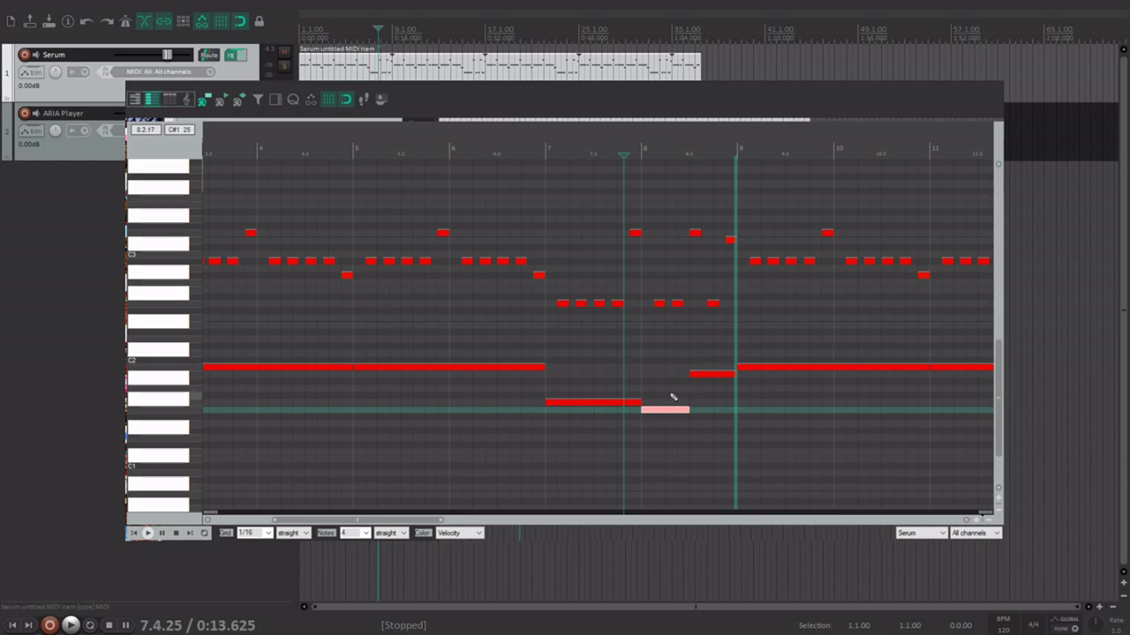
left_click_drag(998, 366, 999, 362)
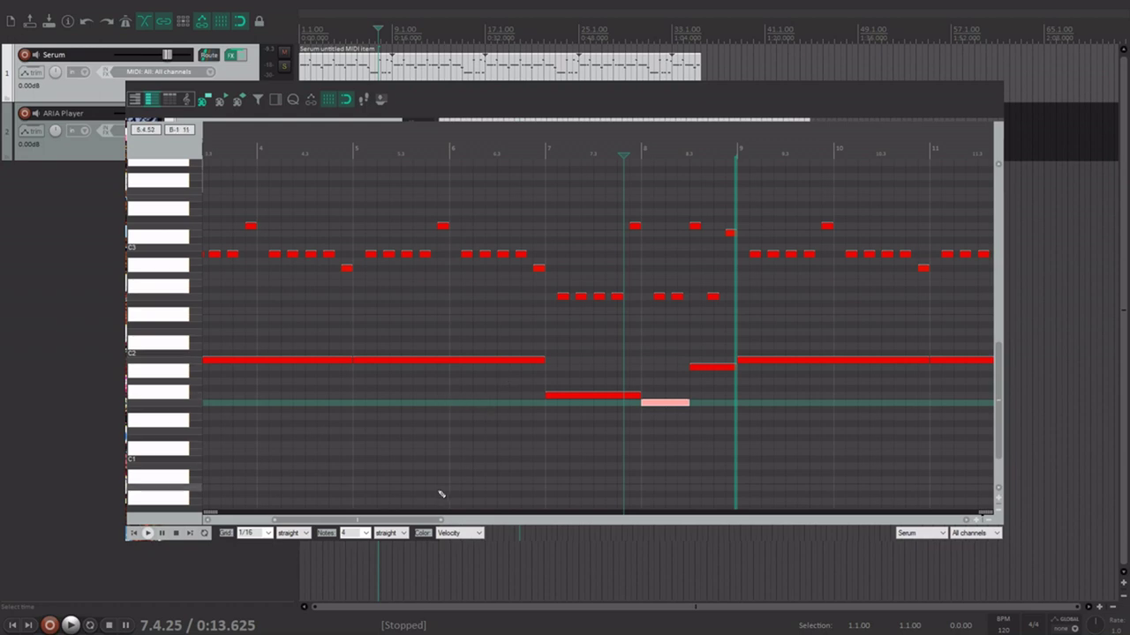
left_click_drag(402, 520, 449, 520)
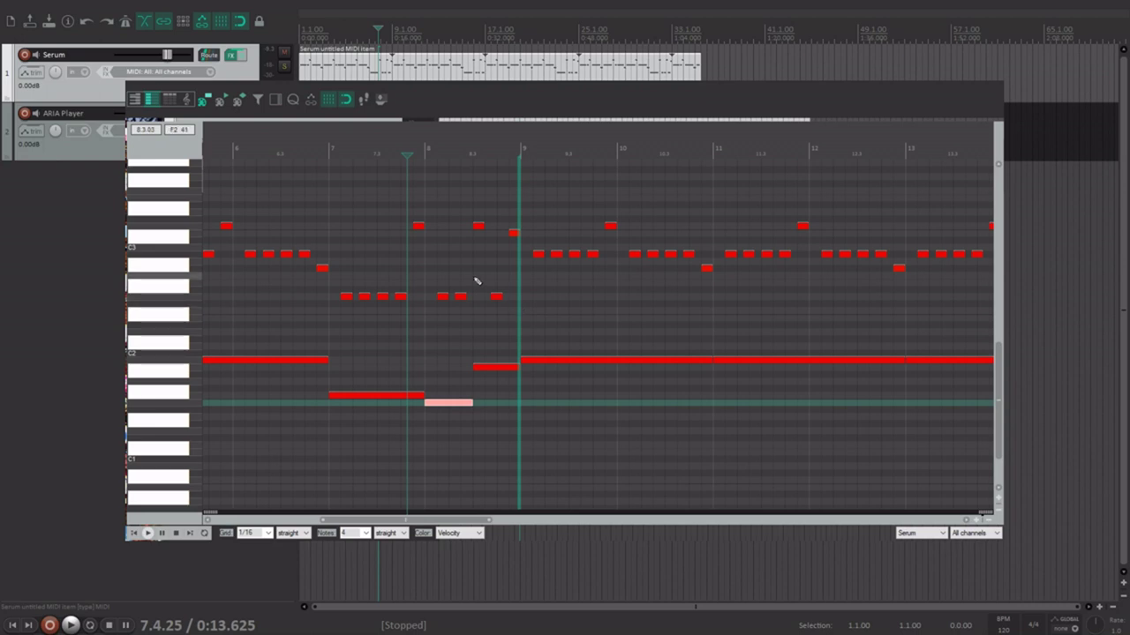
left_click(395, 397)
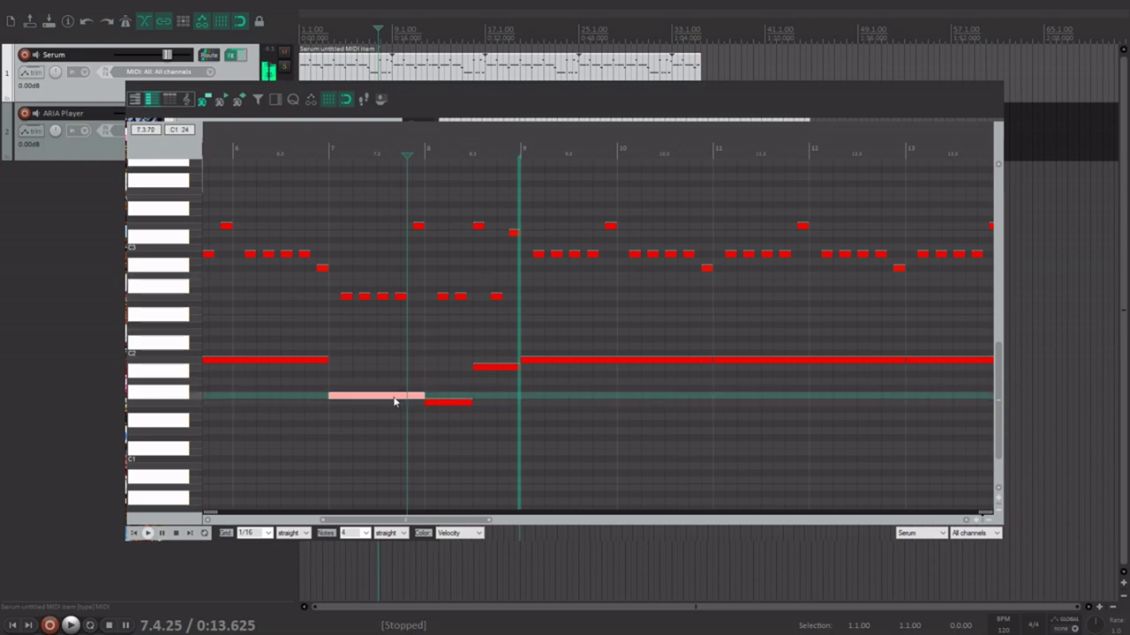
left_click_drag(414, 309, 346, 298)
key("Up")
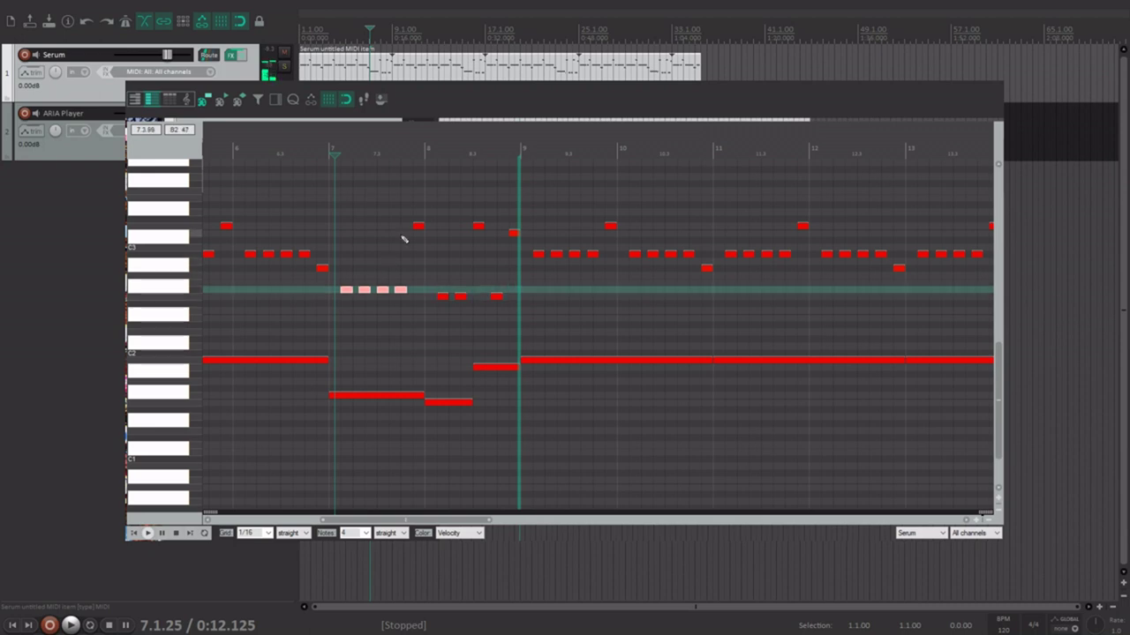
left_click(406, 227)
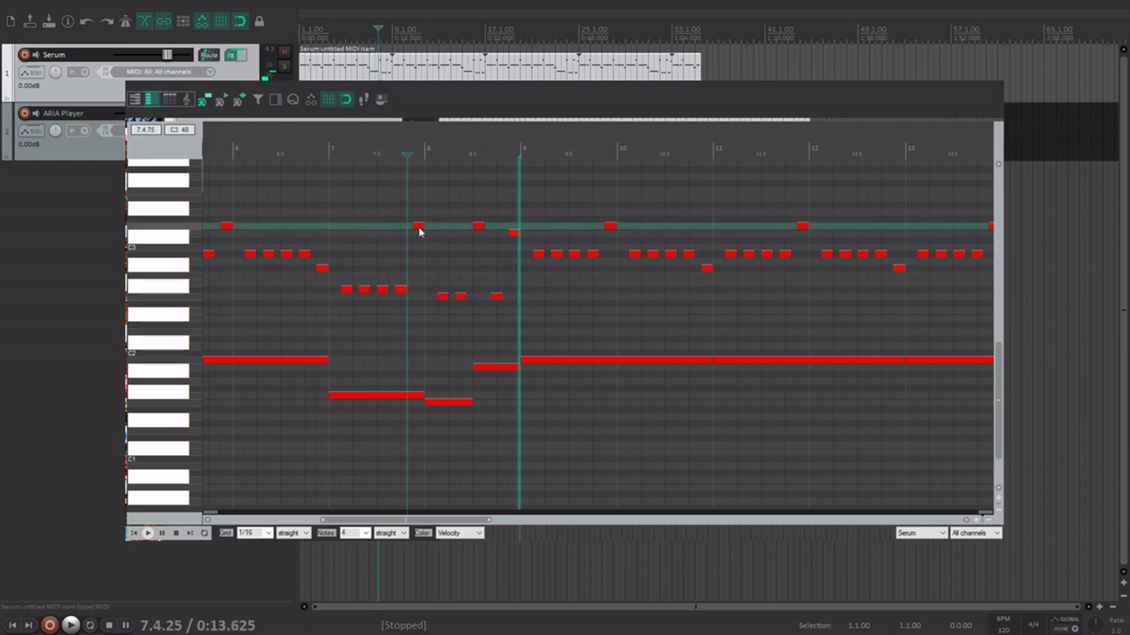
Play the Serum bass pattern from bar 7 to check the changed ending
left_click(331, 156)
left_click(148, 533)
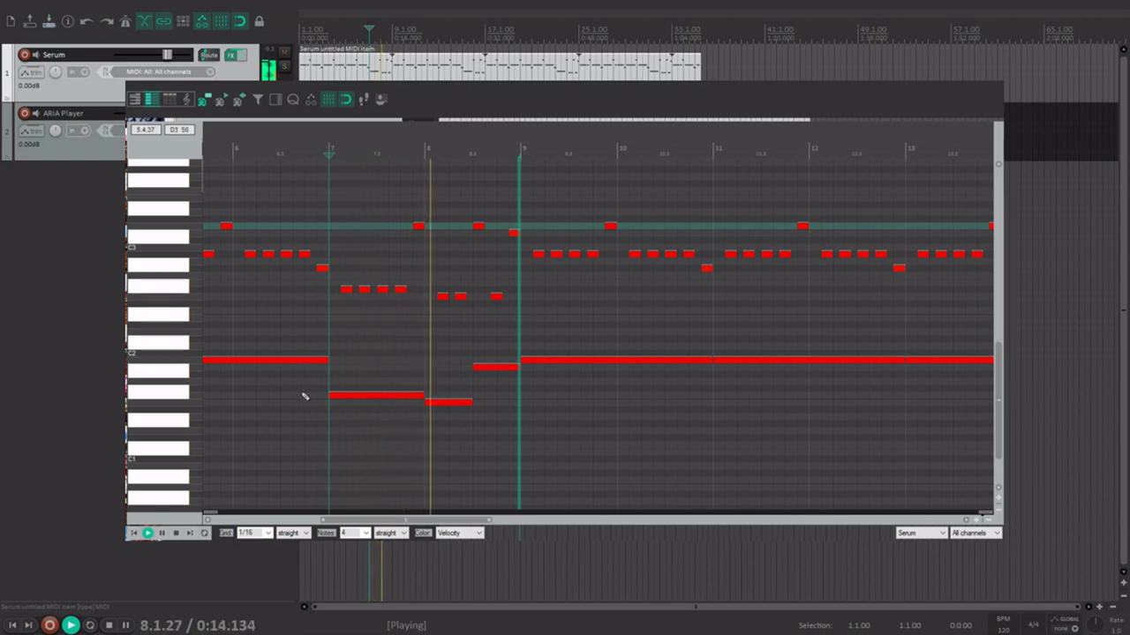
left_click(176, 533)
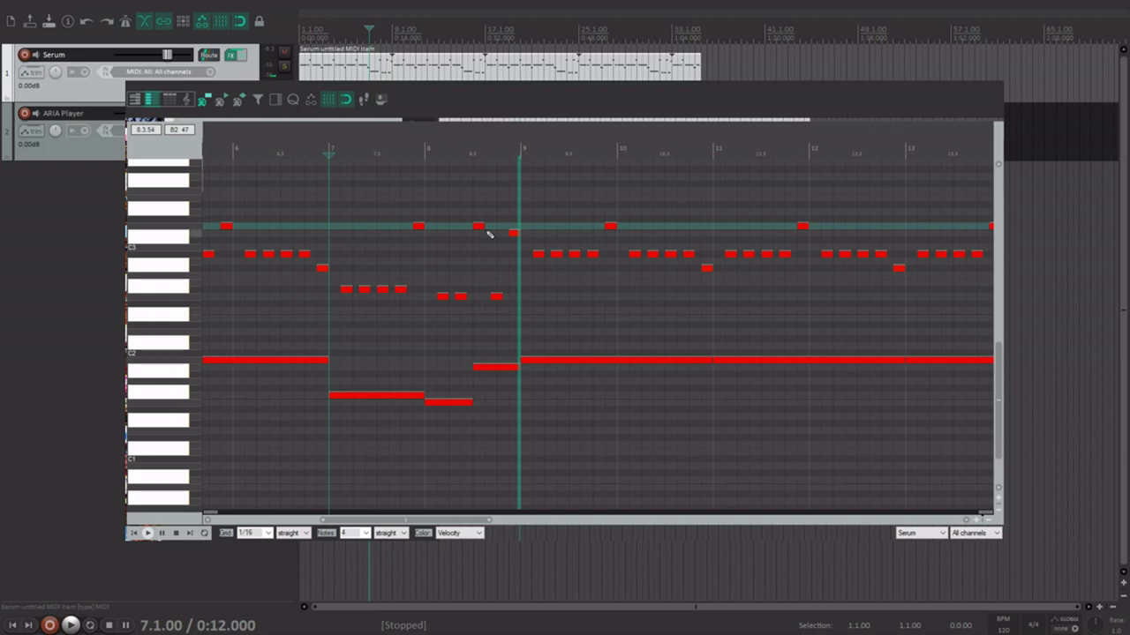
Extend the B0 note in bar 8 by an eighth note, trim the E1 note's start to match, and play from bar 7
scroll(565, 264, "up", 2)
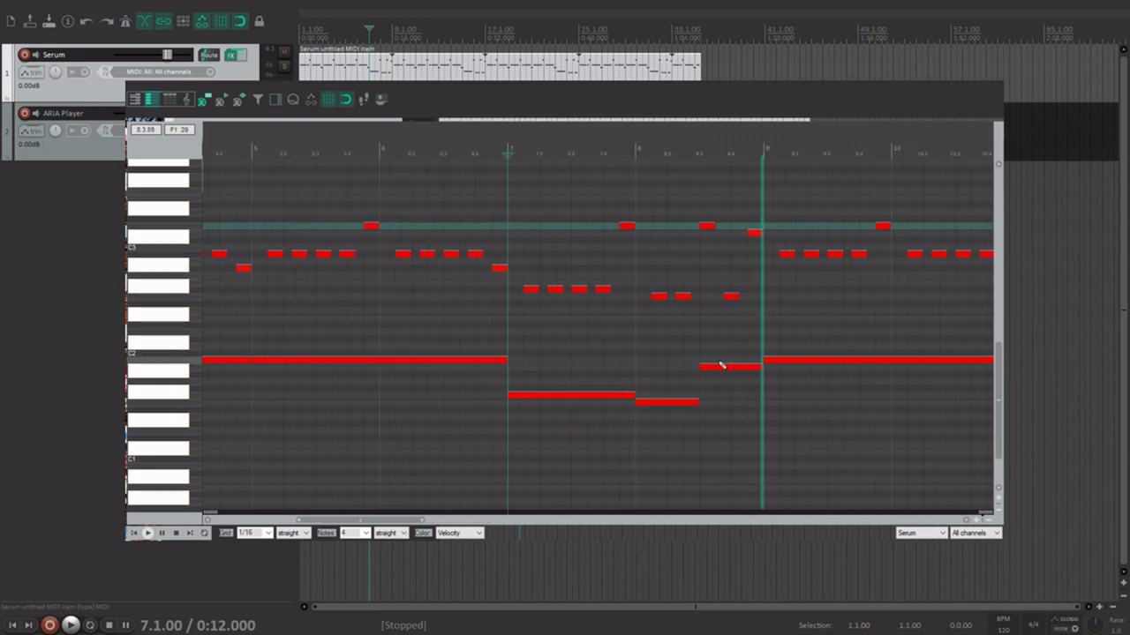
left_click_drag(701, 368, 715, 402)
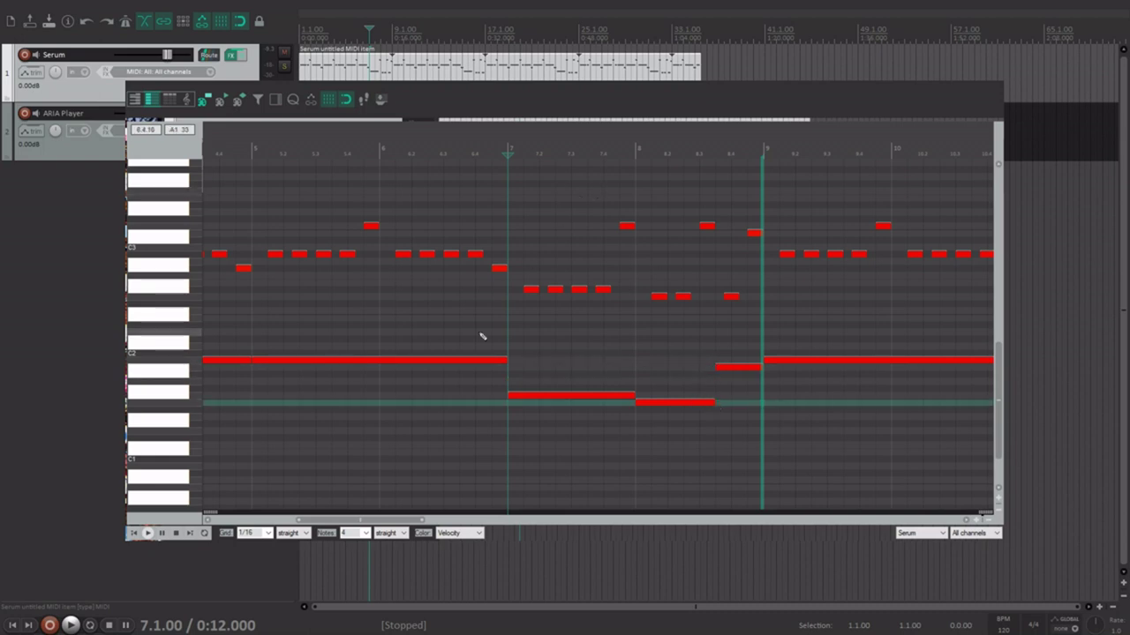
left_click(147, 534)
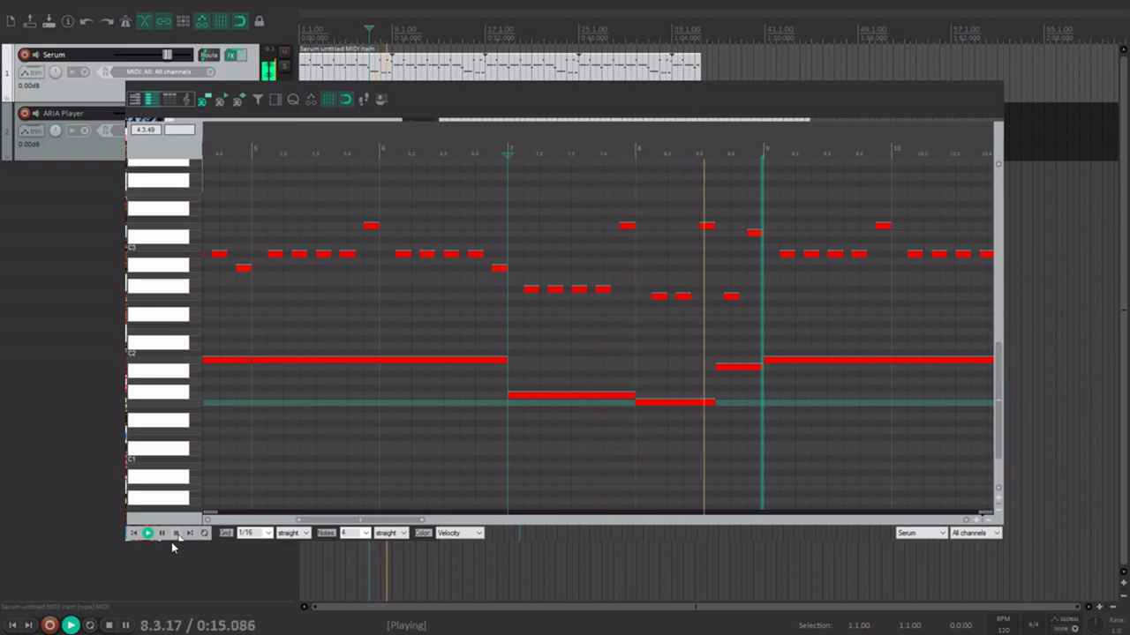
left_click(174, 534)
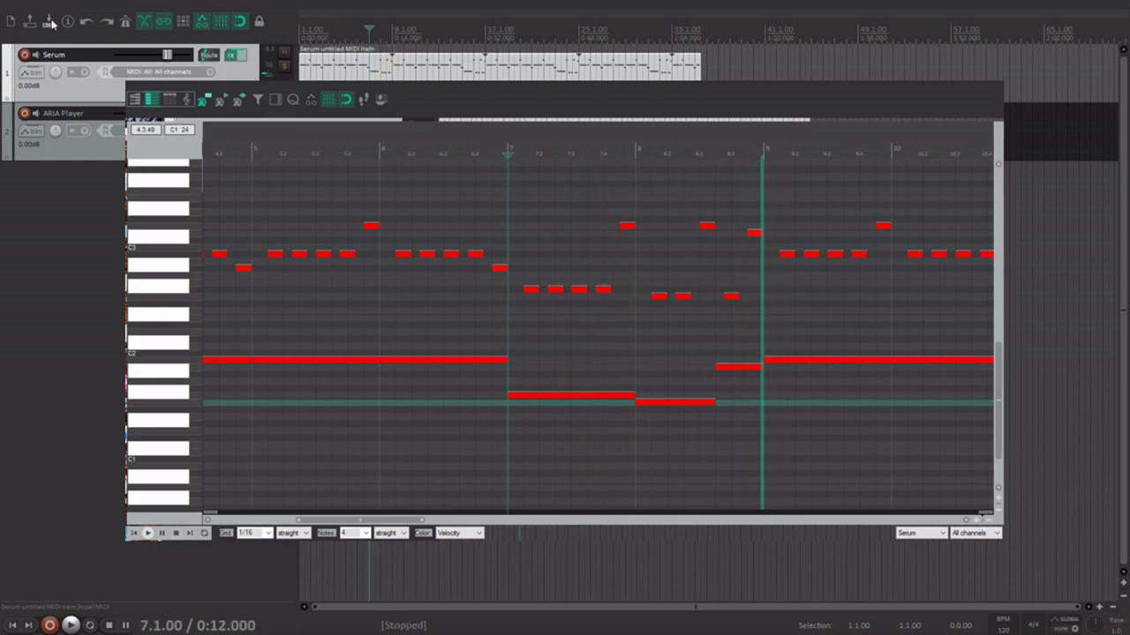
Close the Serum note editor and open the ARIA Player MIDI item for editing
left_click(986, 60)
left_click(405, 142)
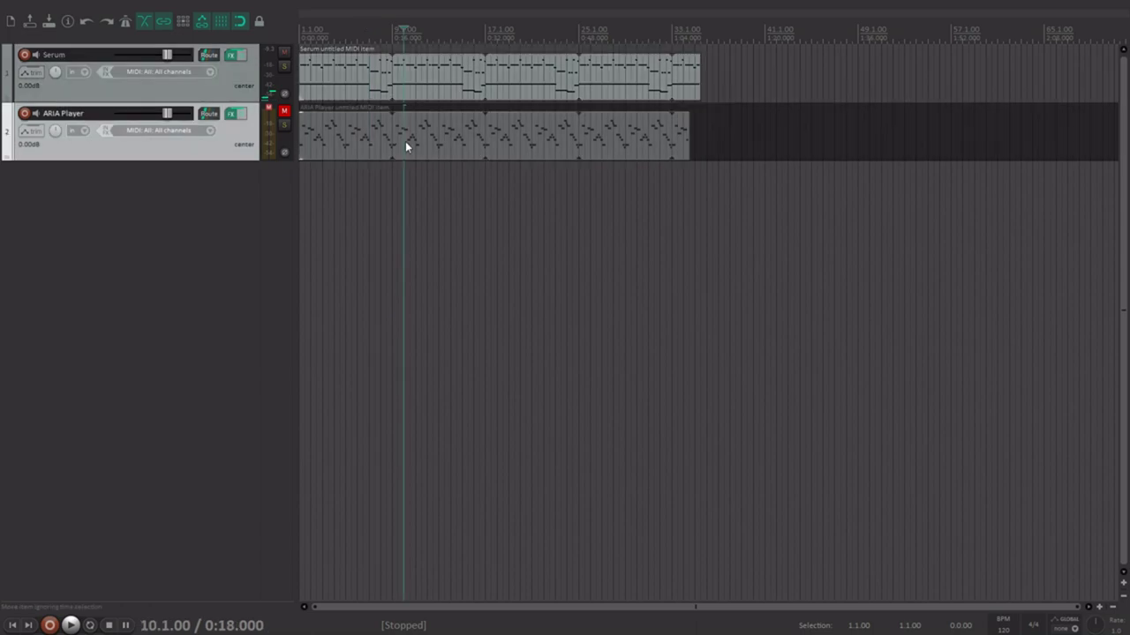
double_click(405, 146)
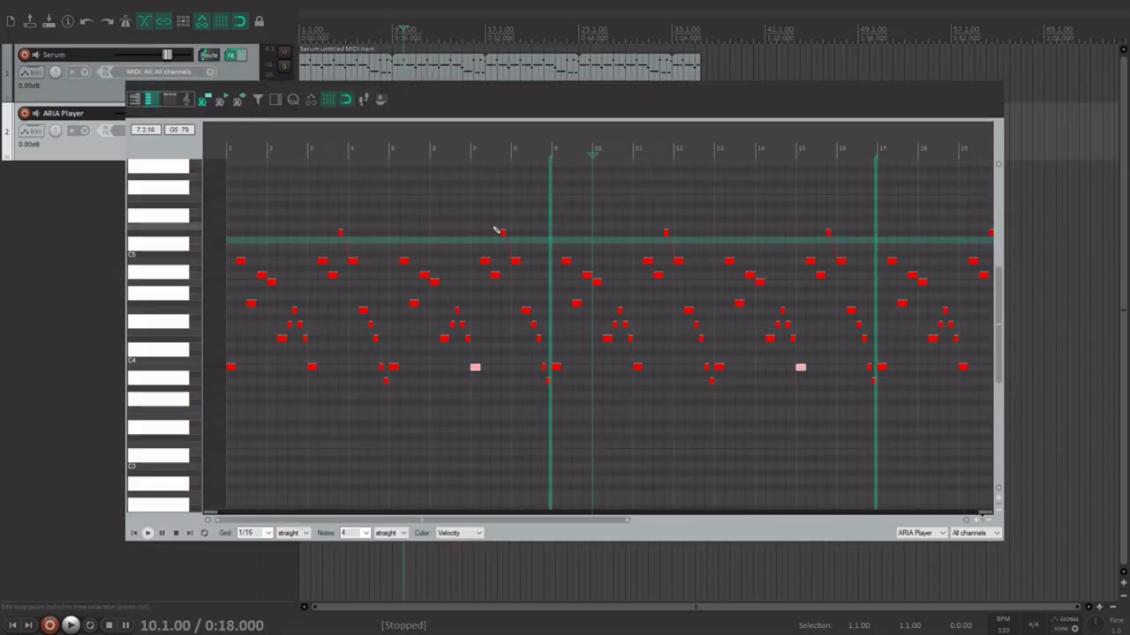
Lower the first melody note of bar 7 to F#3
left_click(471, 145)
scroll(474, 337, "up", 2)
left_click(588, 368)
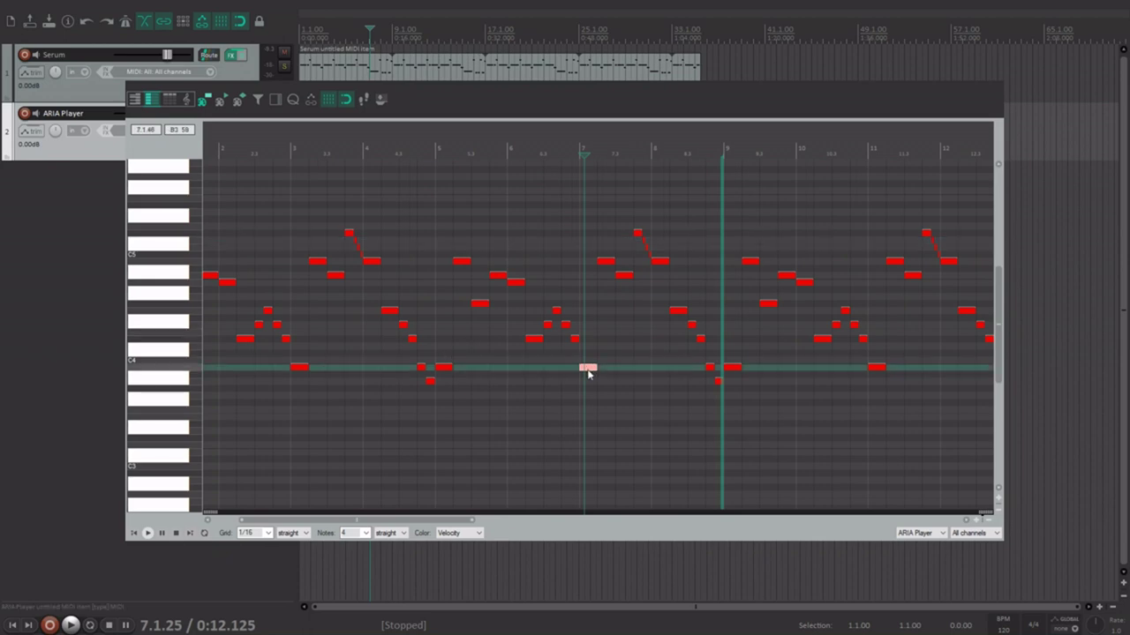
left_click_drag(587, 373, 588, 404)
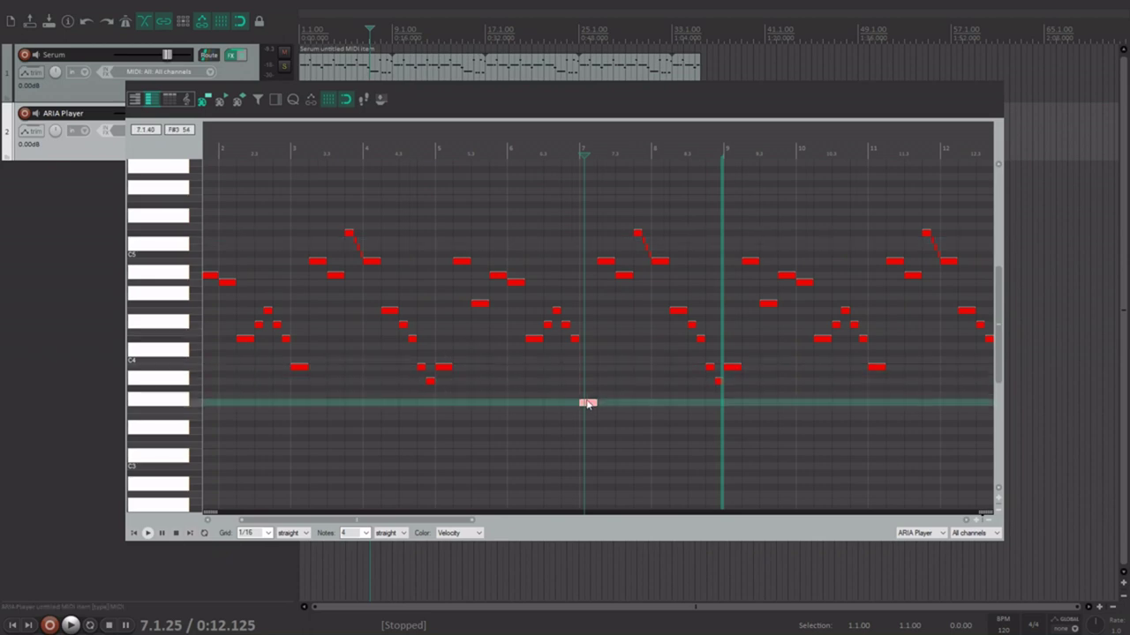
left_click(562, 370)
left_click(585, 401)
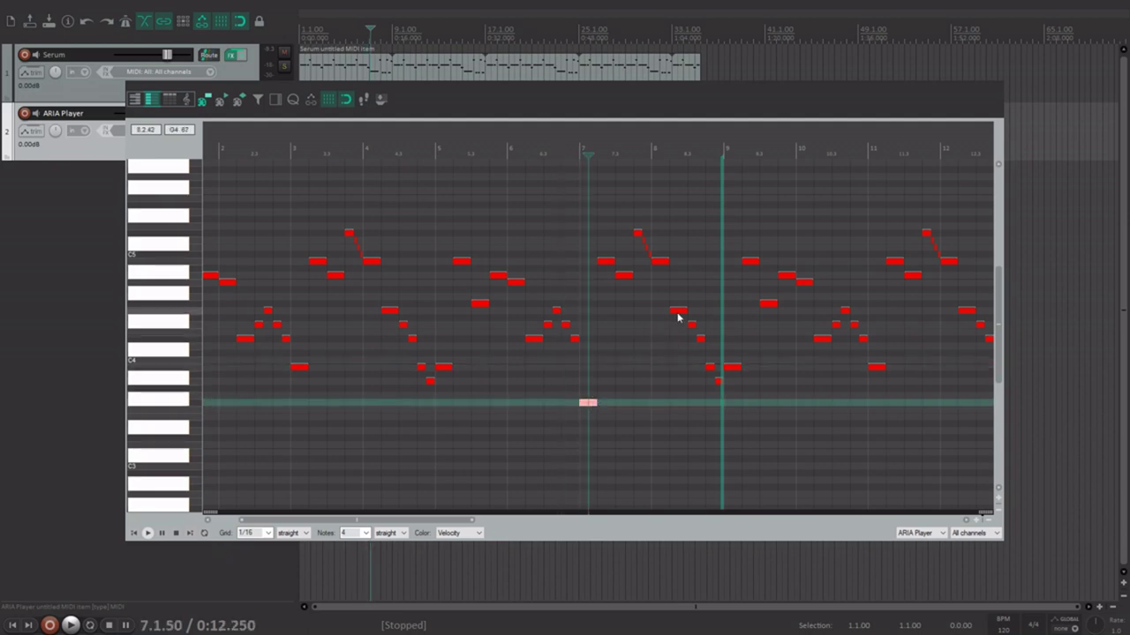
Change the last five melody notes of bar 8 to F3, F#3, A#3, D#4 and D4
left_click_drag(677, 316, 678, 414)
left_click_drag(694, 327, 692, 409)
mouse_move(700, 341)
left_mouse_down()
mouse_move(699, 379)
mouse_move(712, 340)
left_mouse_up()
left_click_drag(719, 383, 720, 347)
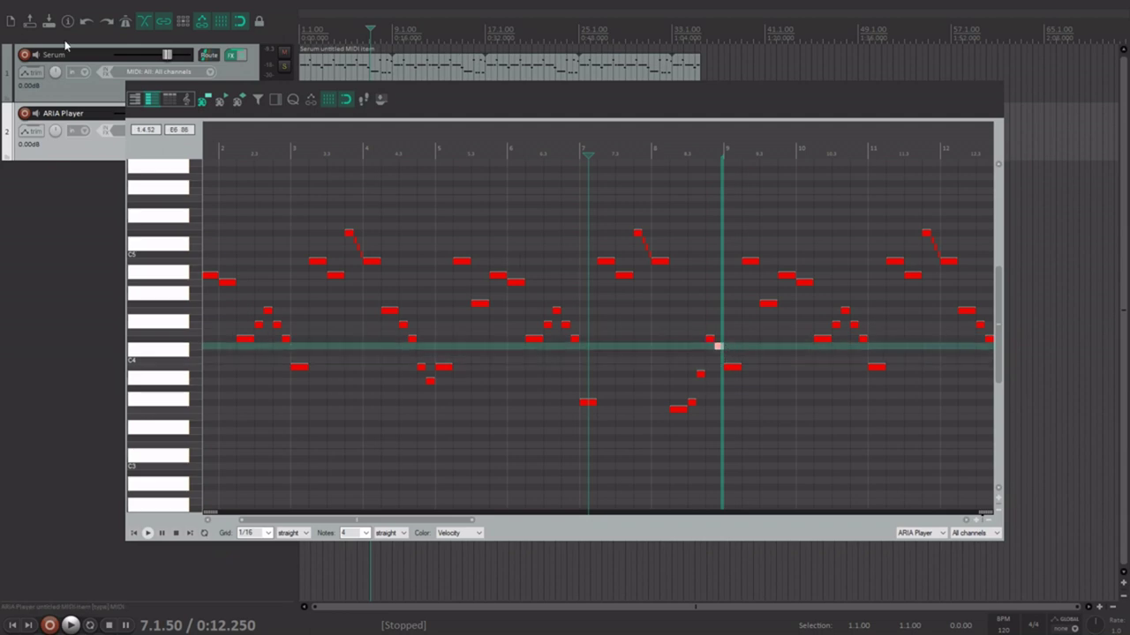
Lower the first melody note of bar 8 to C#5 and the very short note just before it to D5
scroll(653, 230, "up", 5)
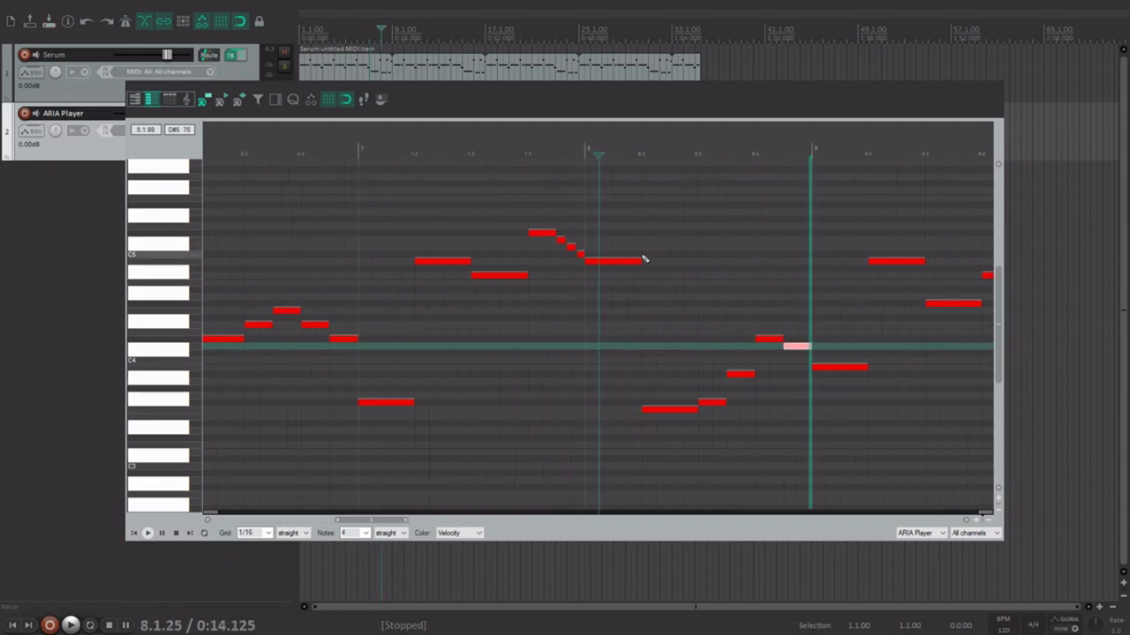
left_click(622, 263)
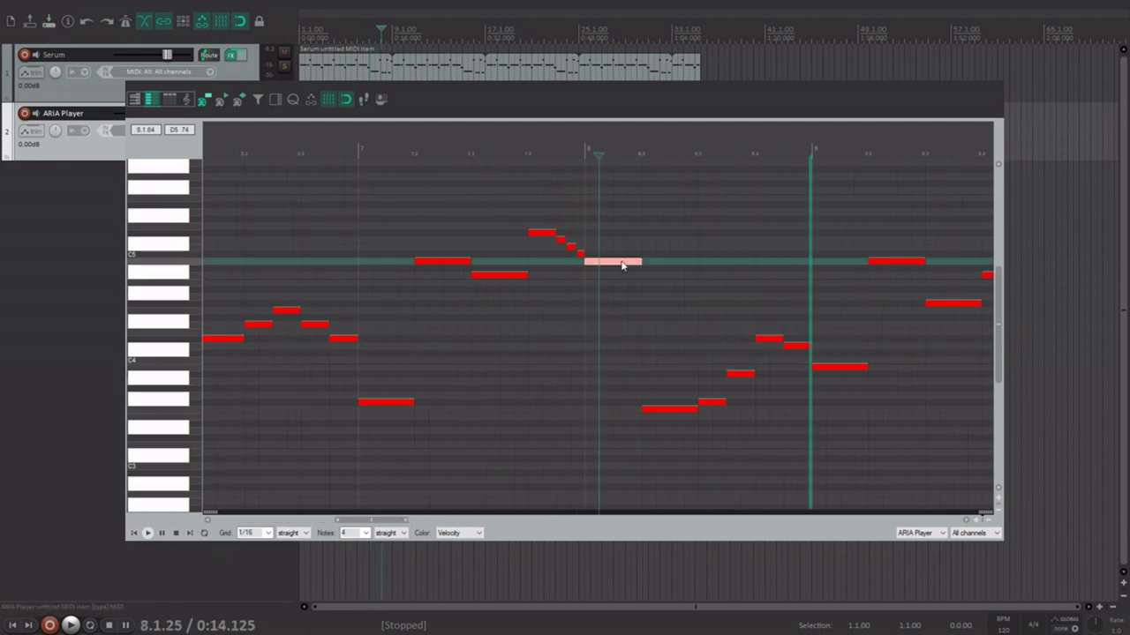
left_click(597, 243)
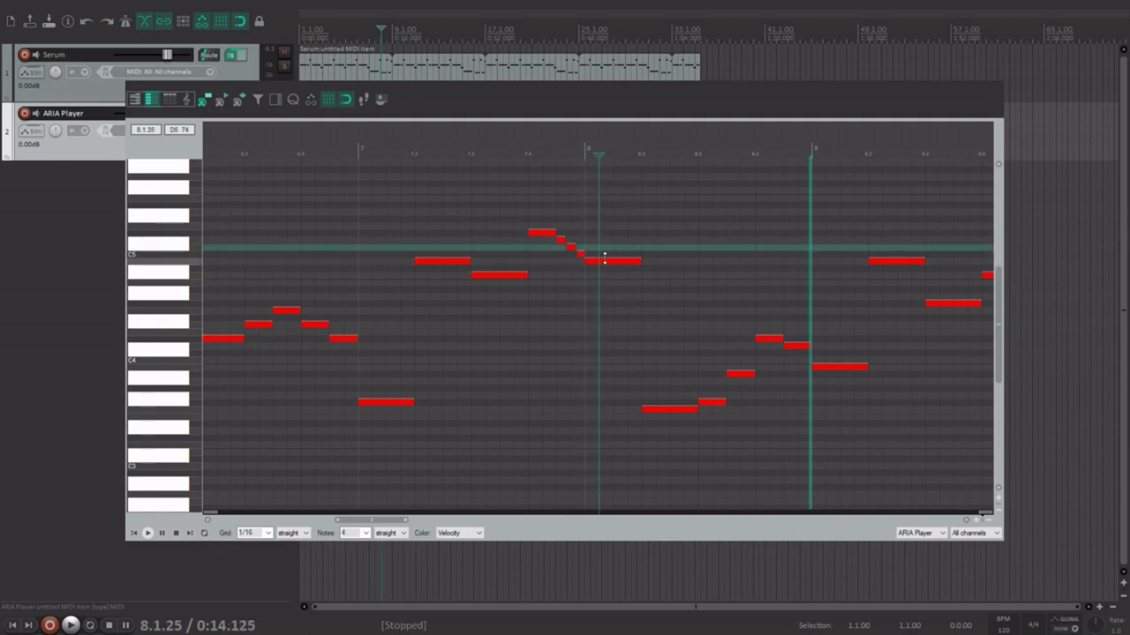
left_click_drag(604, 266, 604, 273)
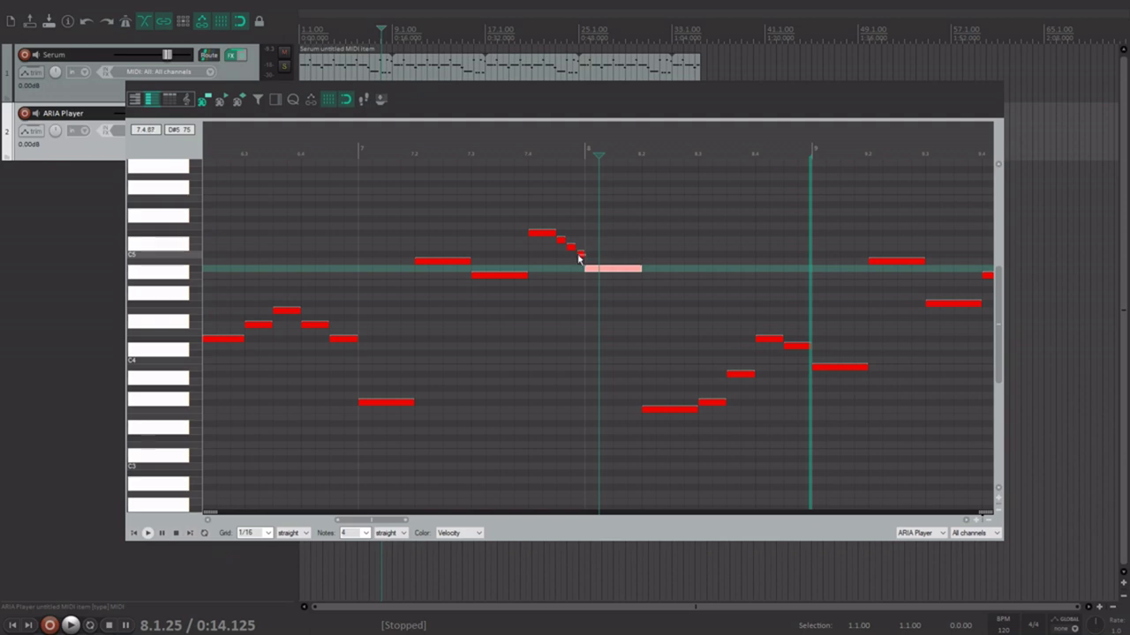
left_click(580, 260)
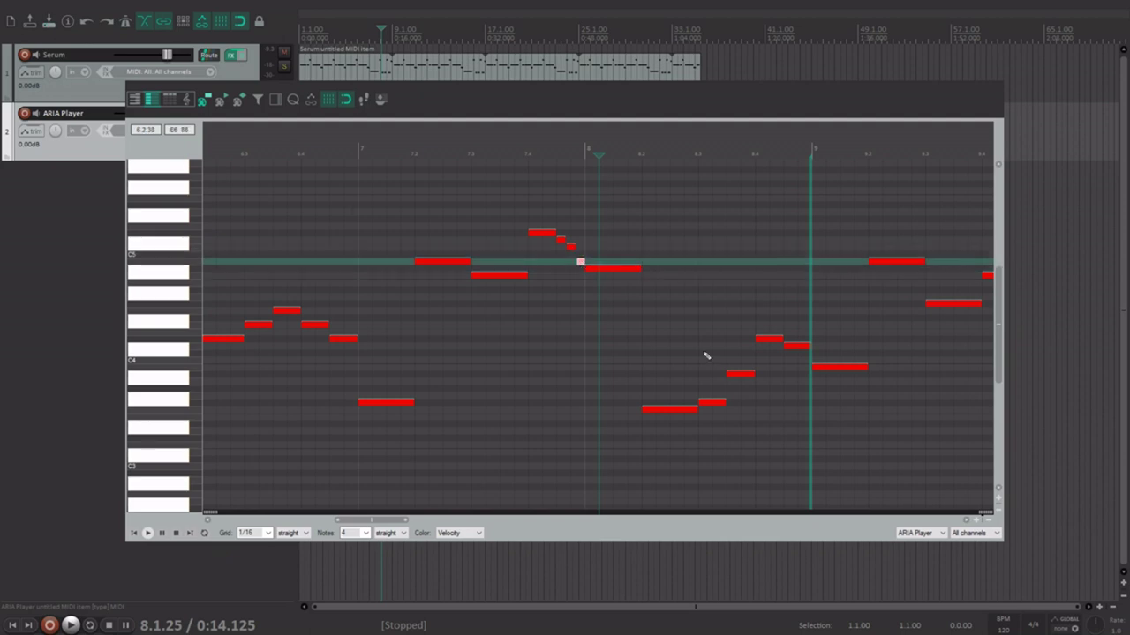
Lower bar 7's second, third and fourth melody notes to D#4, B3 and D#4, and bar 8's first note to G#4
scroll(706, 356, "down", 2)
left_click(473, 403)
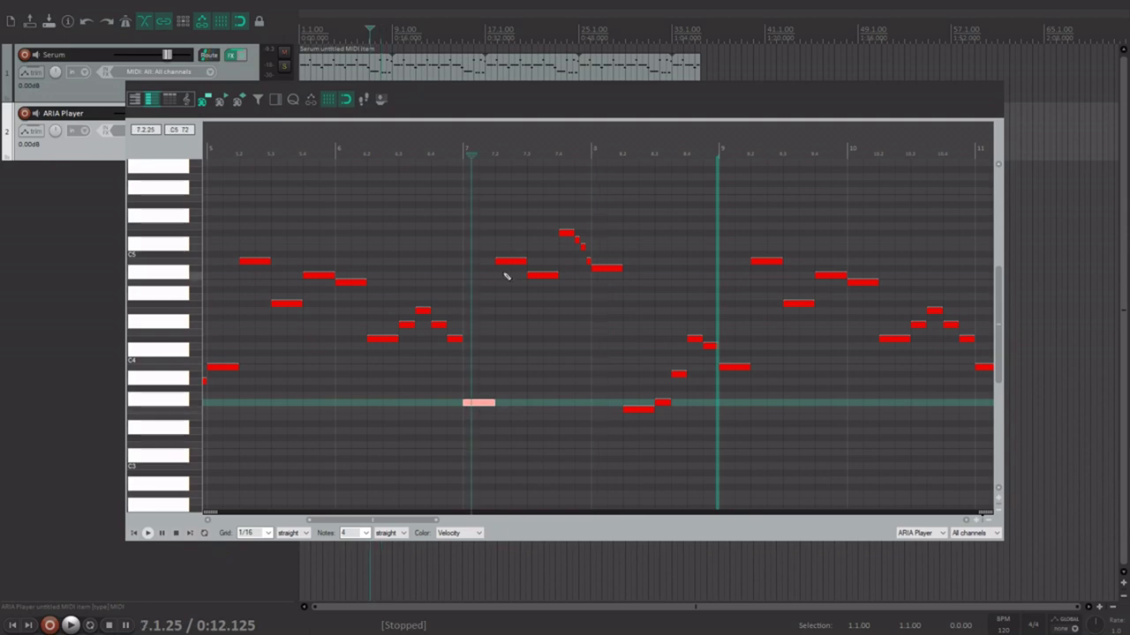
left_click_drag(515, 263, 518, 345)
left_click_drag(541, 276, 544, 373)
left_click_drag(571, 234, 568, 345)
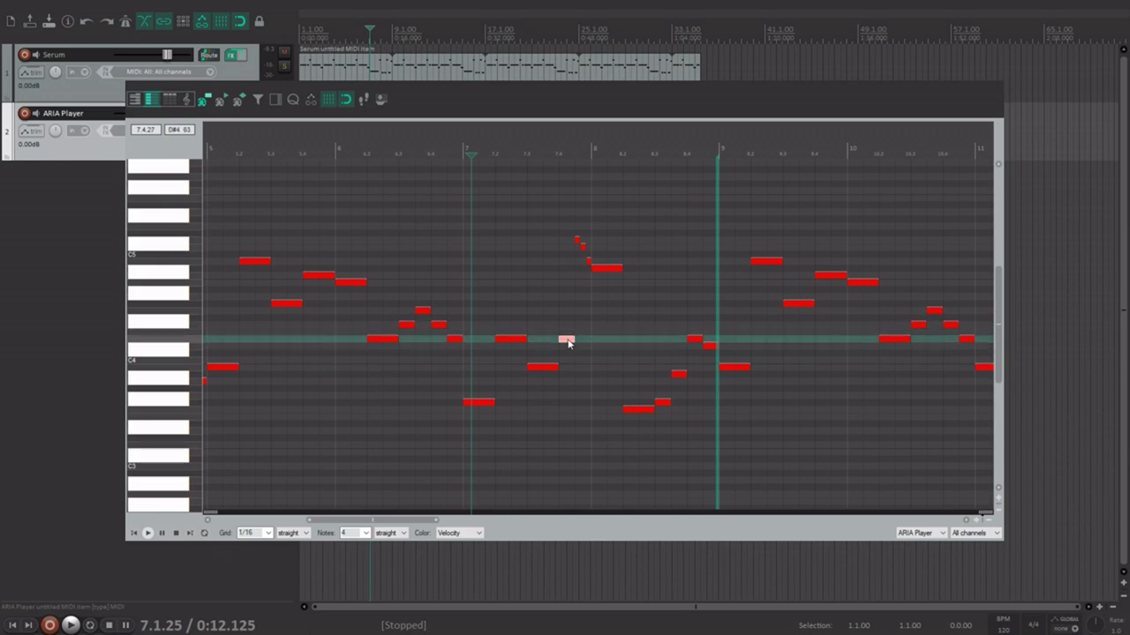
left_click_drag(579, 242, 606, 306)
left_click(577, 241)
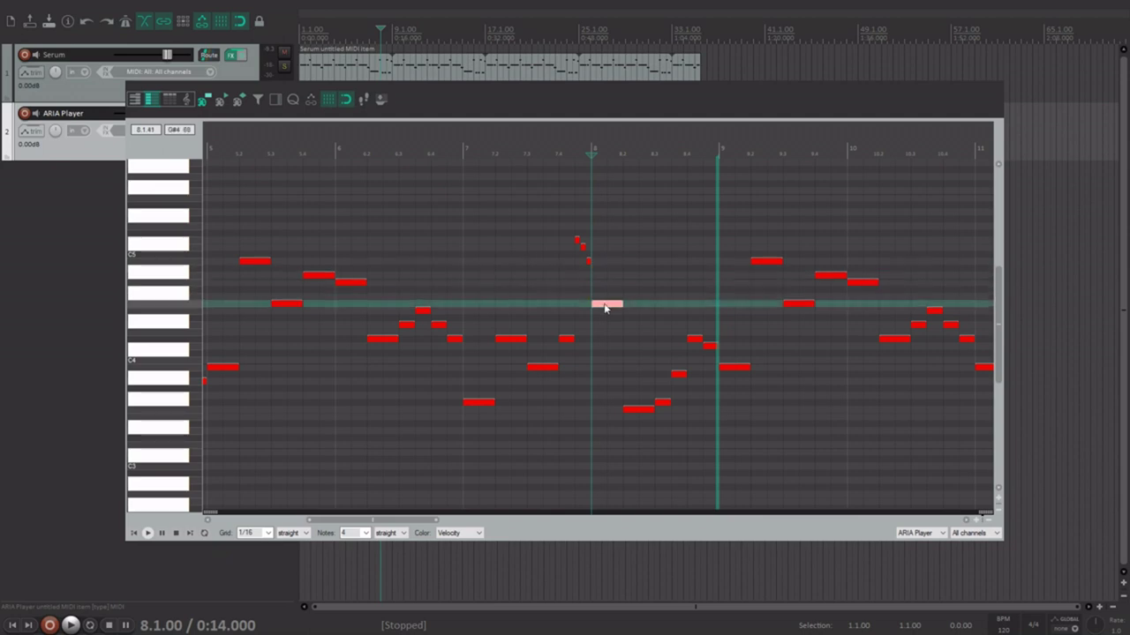
Check the pitches of the reworked melody in bars 7 and 8 against each other
left_click(618, 411)
left_click(608, 305)
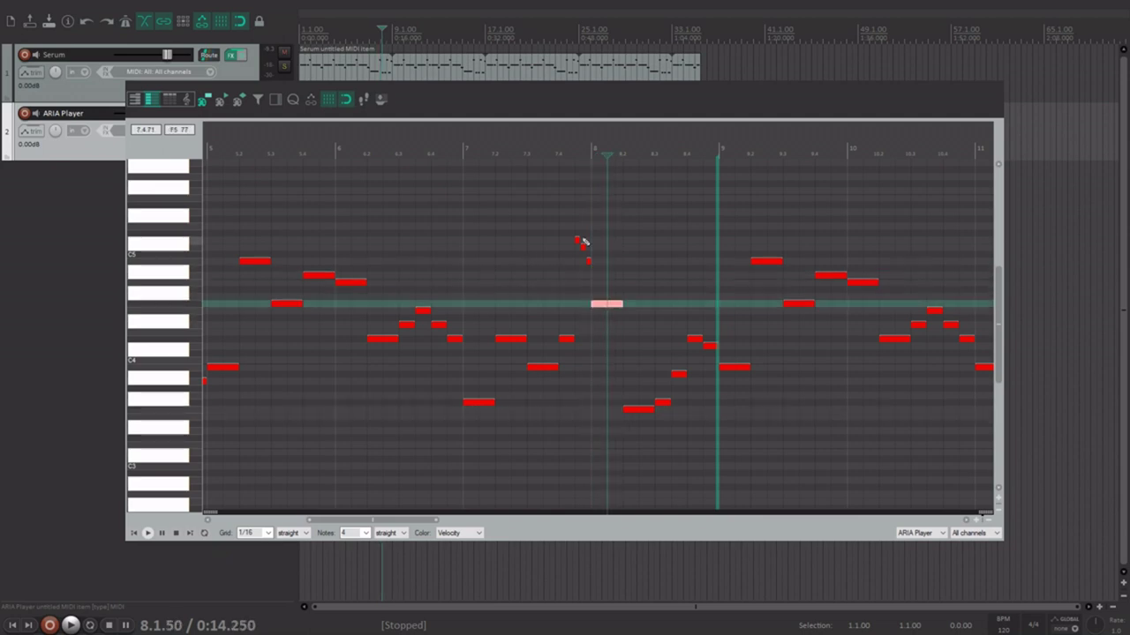
left_click(579, 145)
scroll(579, 145, "up", 3)
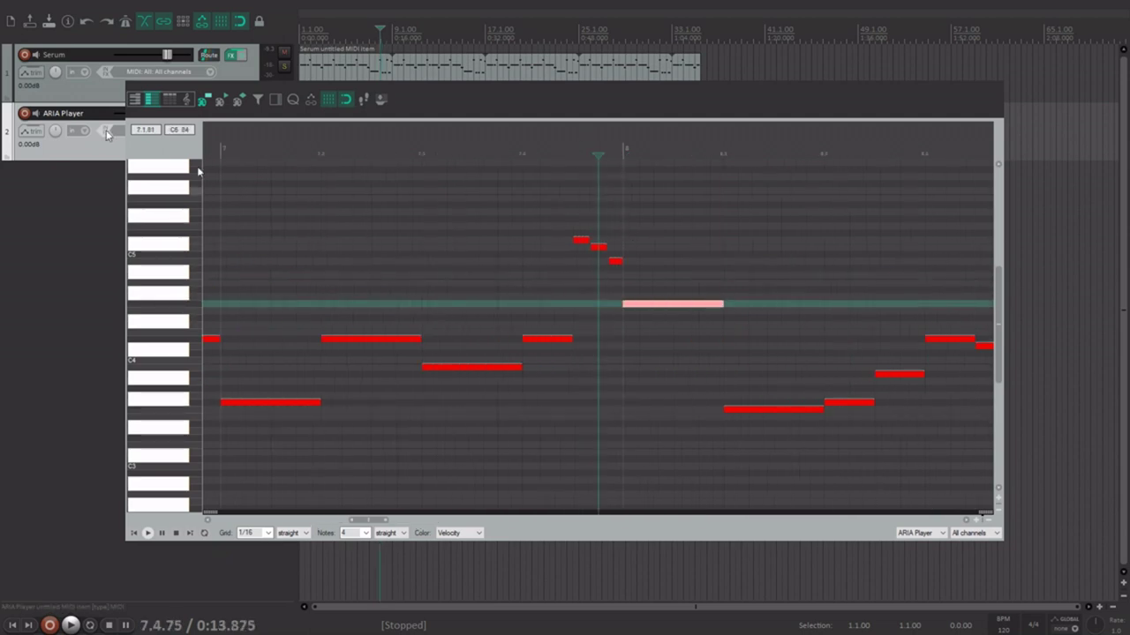
left_click(415, 407)
left_click(701, 411)
scroll(530, 379, "down", 2)
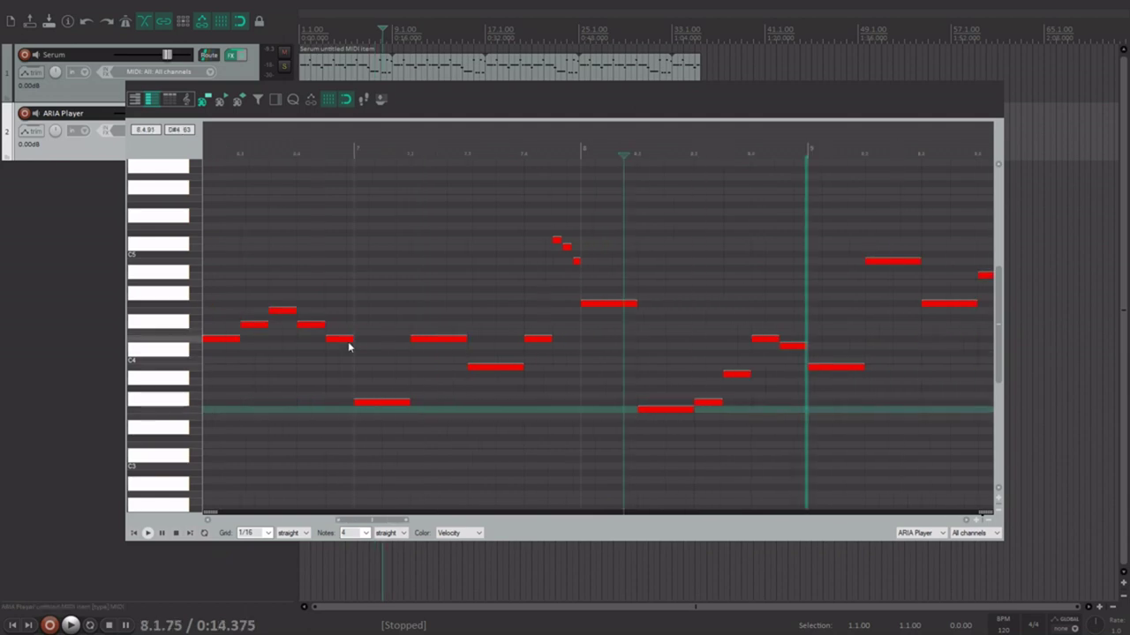
left_click(765, 368)
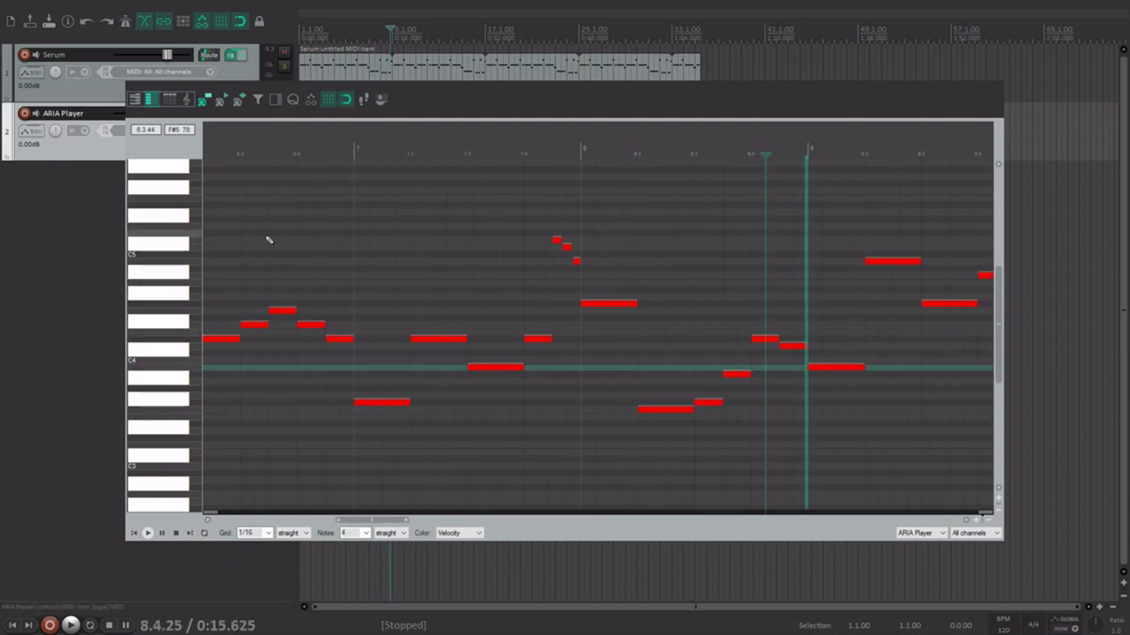
left_click(469, 408)
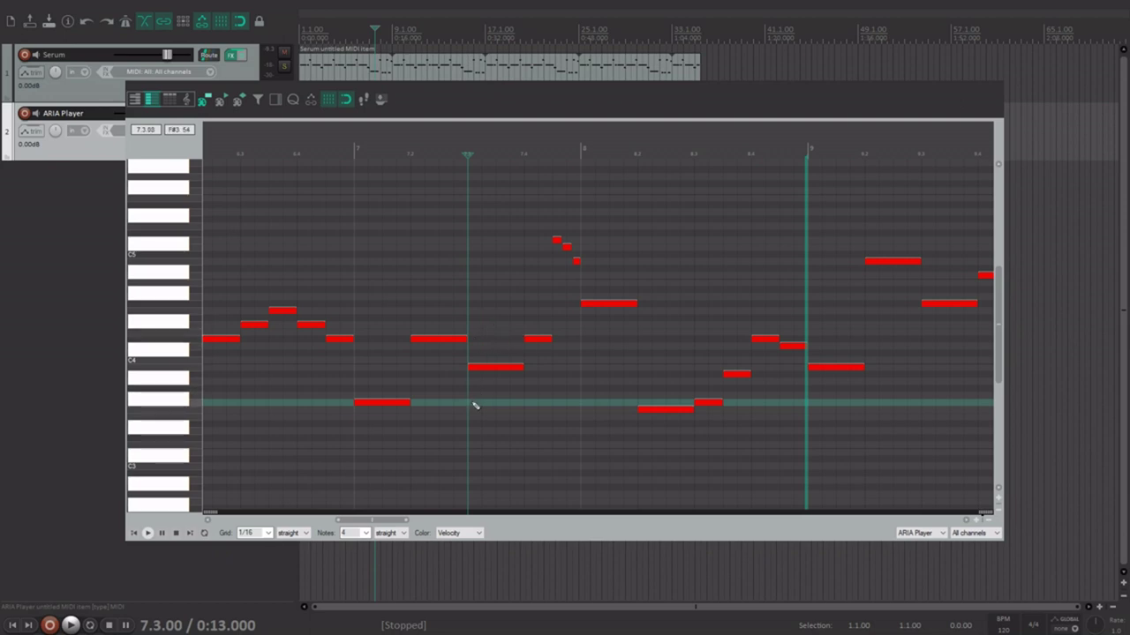
left_click(472, 339)
left_click(458, 366)
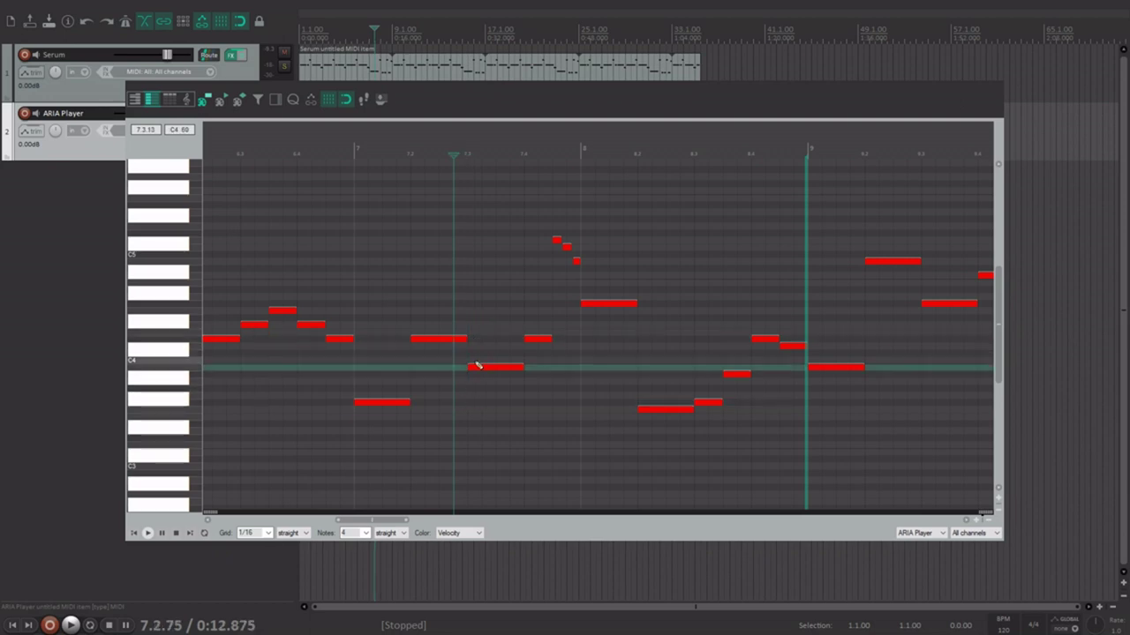
left_click(485, 339)
Lower the three very short notes ending bar 7 to F4, F#4 and G4, and play the melody from bar 7
left_click_drag(563, 245, 556, 325)
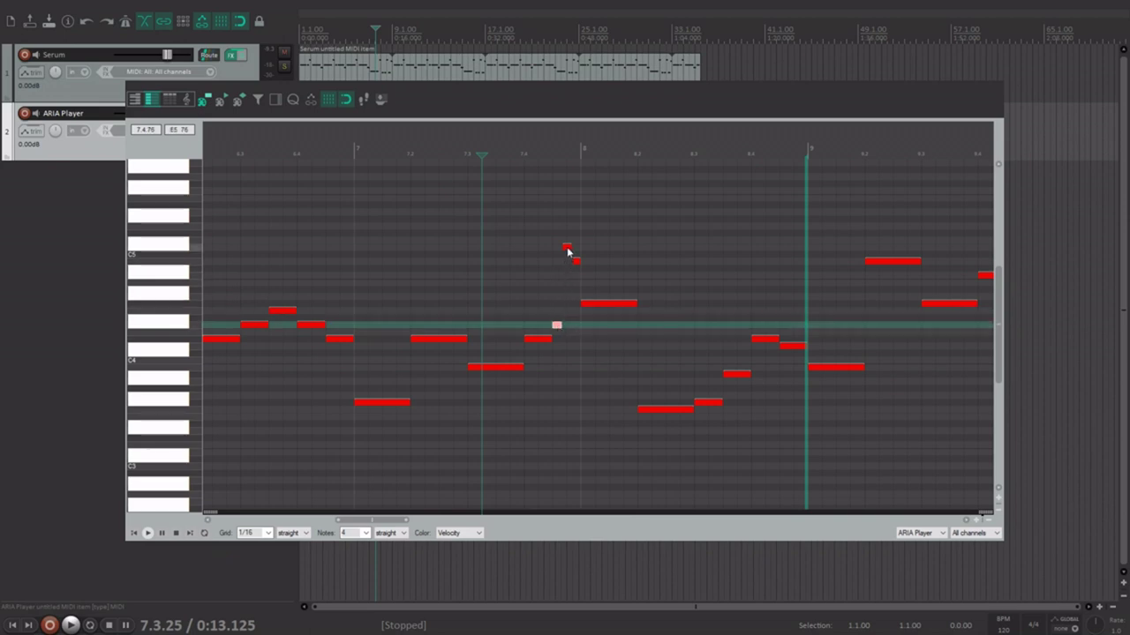
left_click_drag(568, 248, 565, 318)
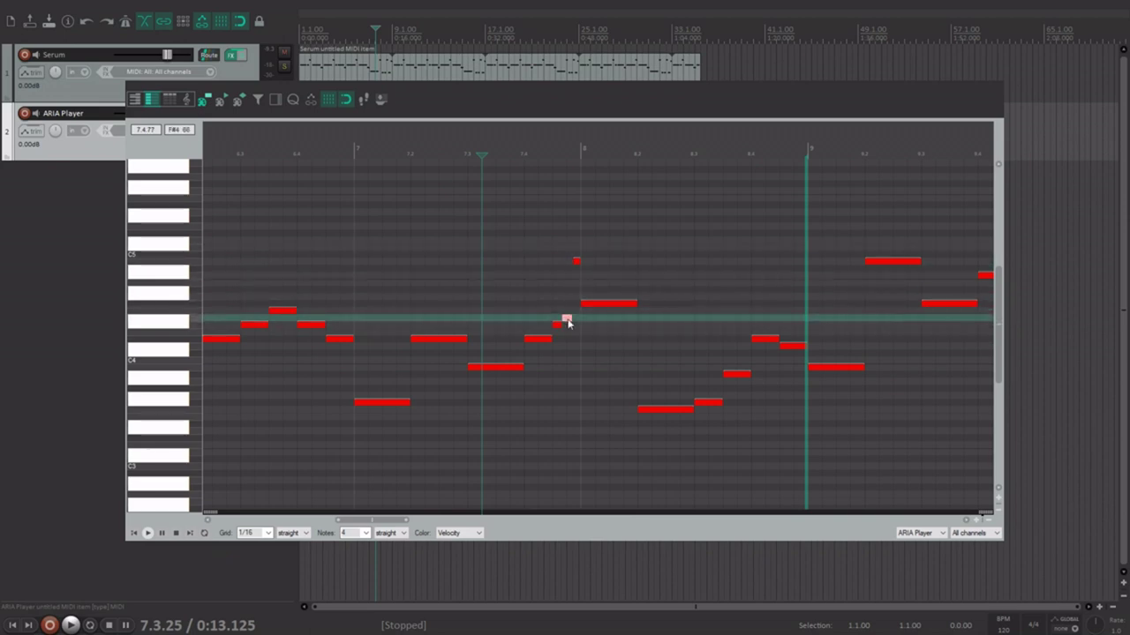
left_click_drag(577, 263, 576, 310)
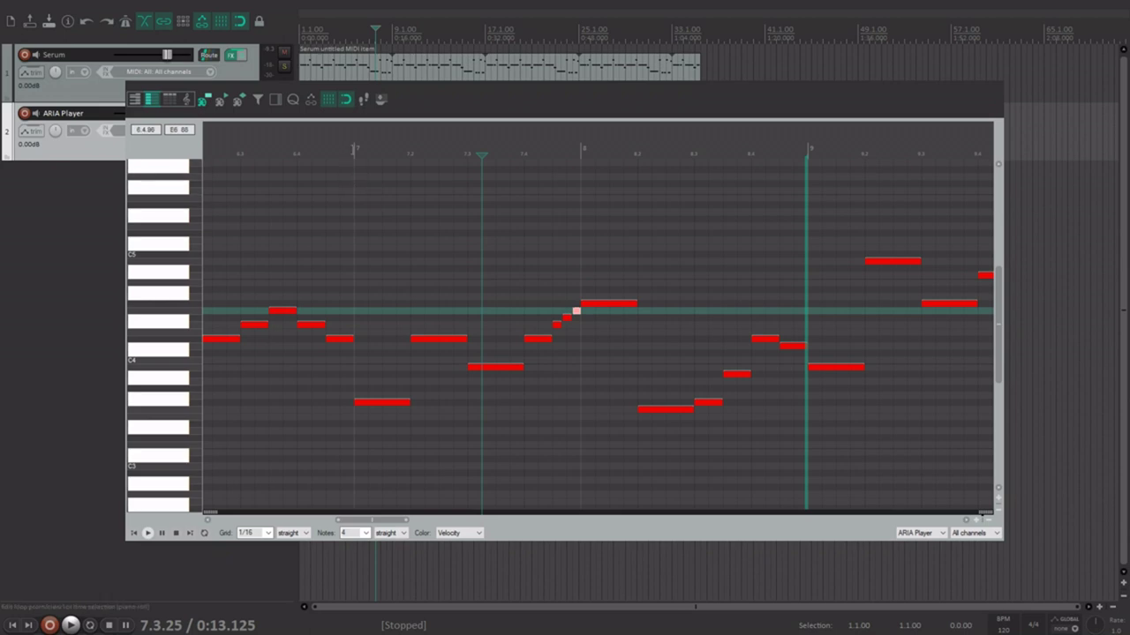
left_click(147, 533)
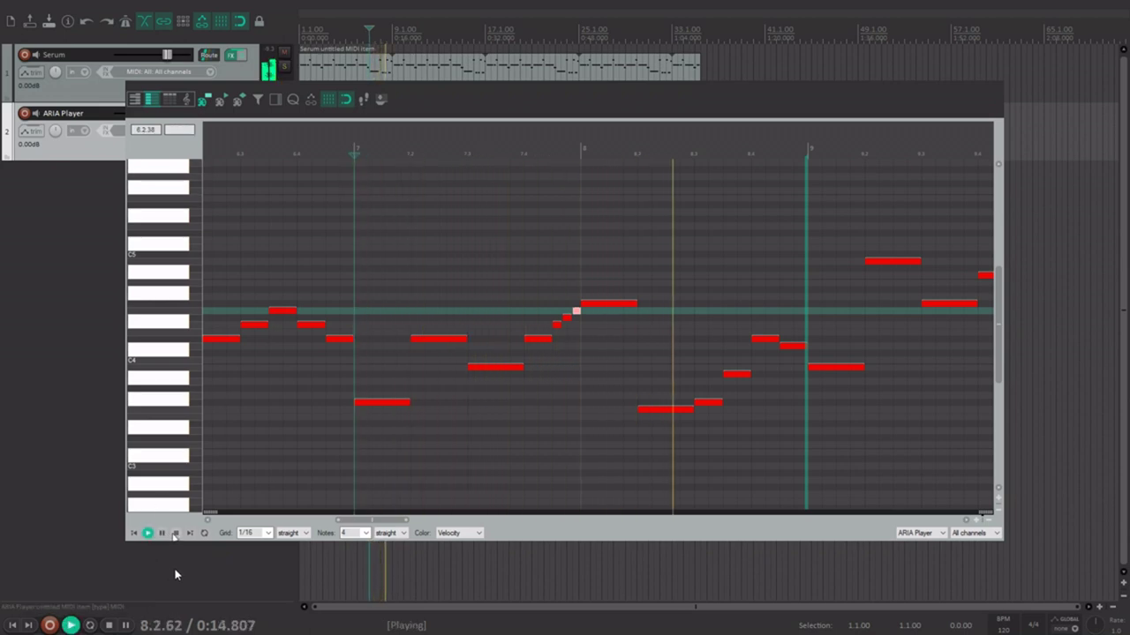
left_click(174, 533)
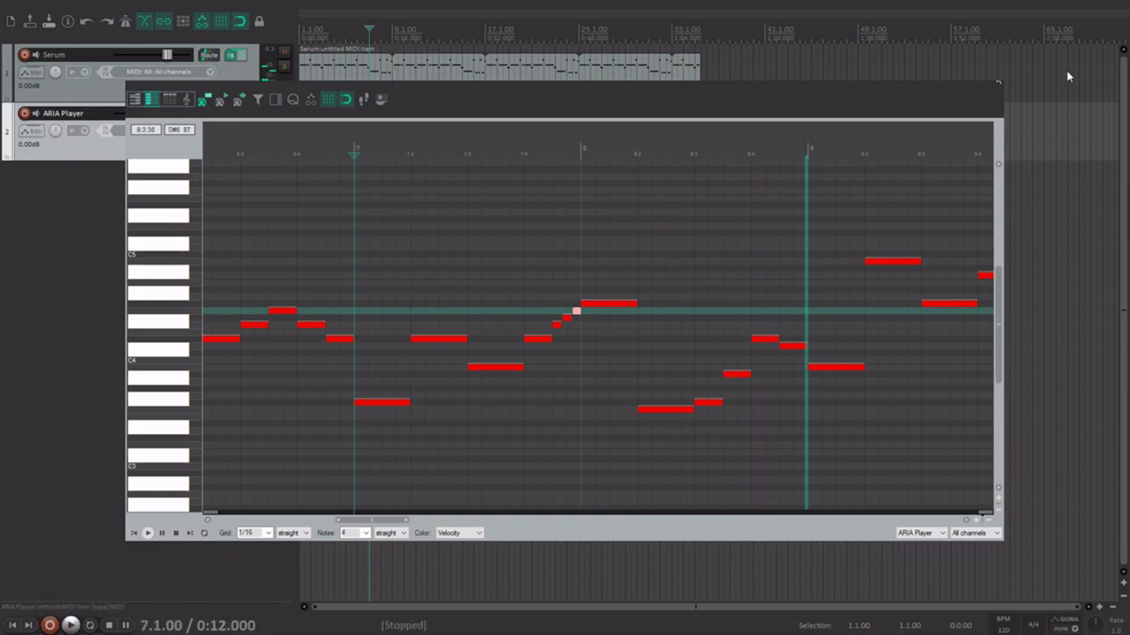
Close the note editor and add a third track with the Addictive Drums 2 instrument
left_click(1066, 76)
scroll(511, 133, "down", 3)
scroll(345, 169, "up", 2)
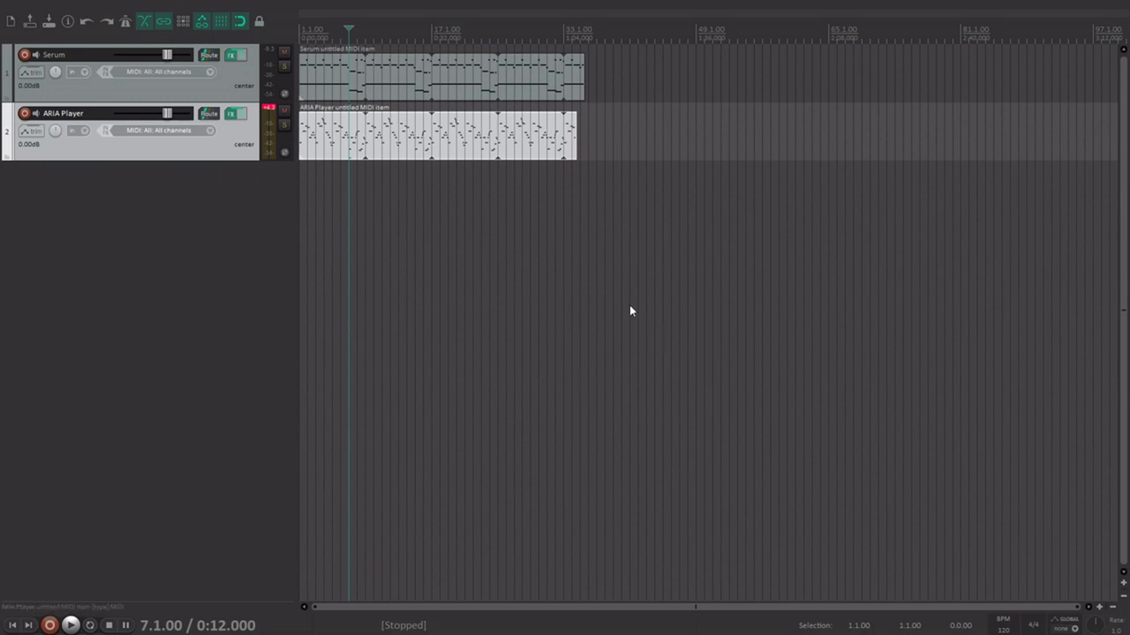
double_click(215, 282)
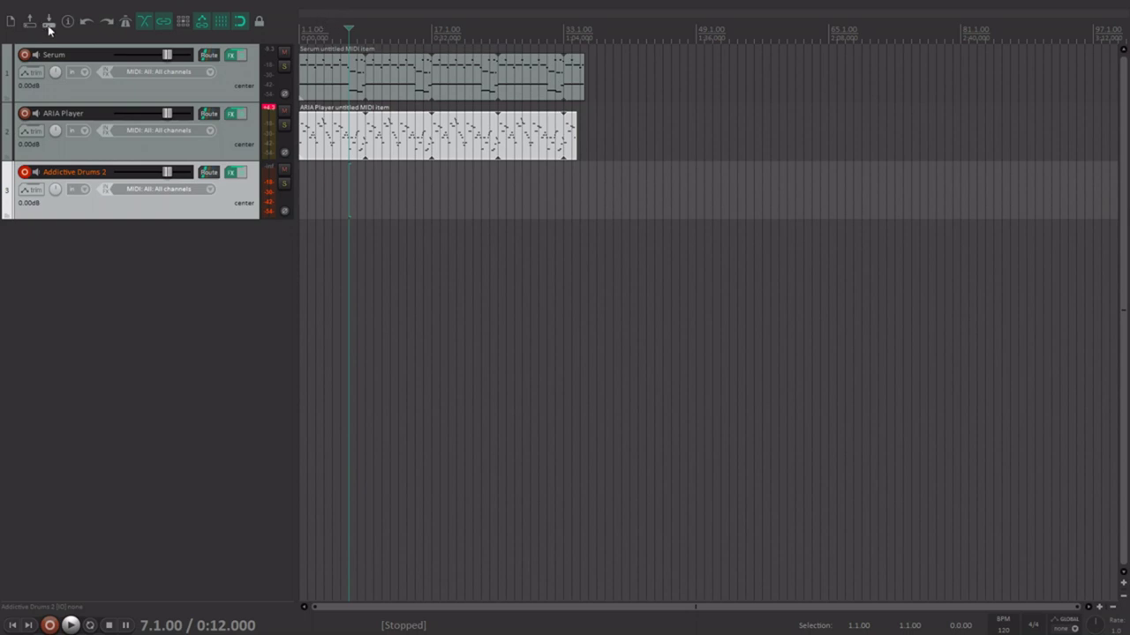
Disarm the Addictive Drums 2 track and place the Funk'd Up Groove 04 beat at the project start, looped to about bar 34
left_click(24, 172)
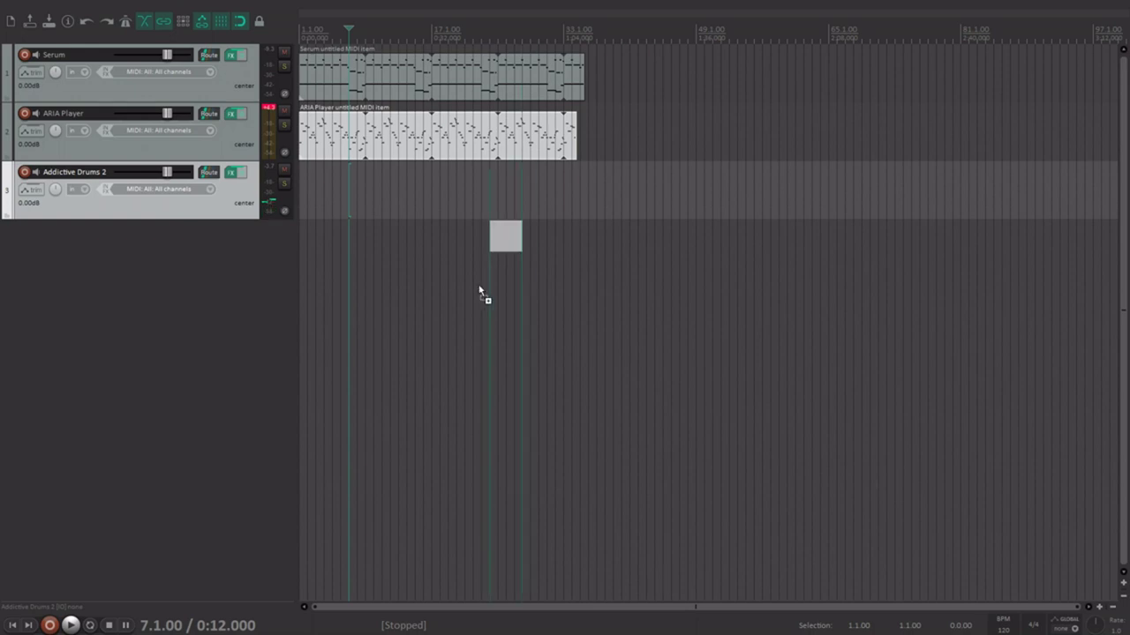
left_click_drag(482, 292, 311, 201)
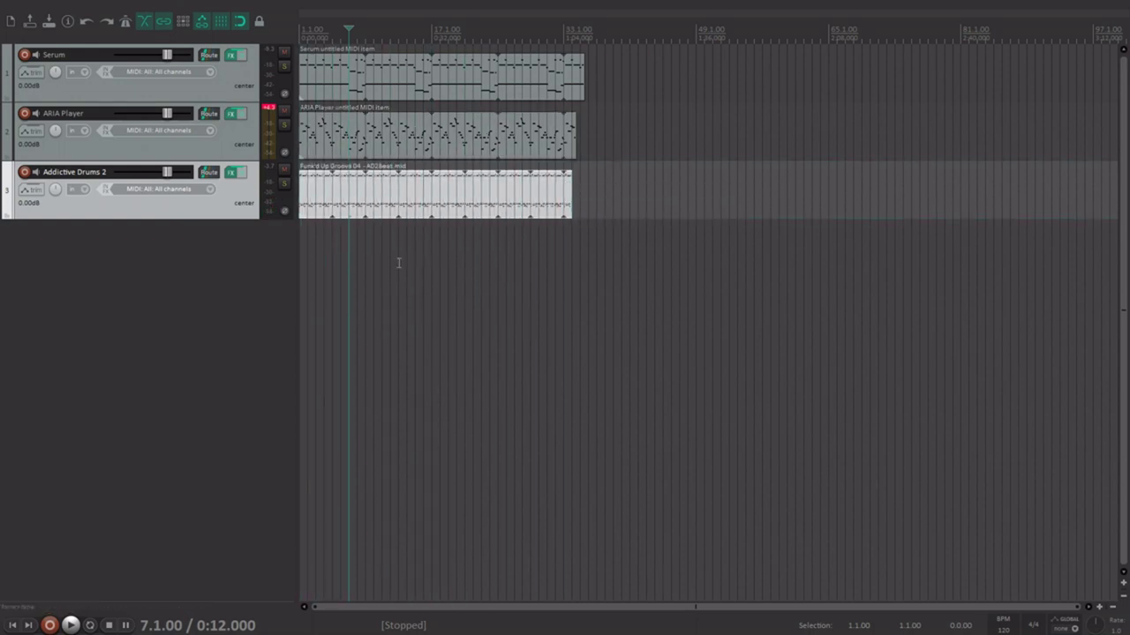
Play the full arrangement of bass, melody and drums from the project start to about bar 15 and stop playback
left_click(13, 625)
left_click(72, 625)
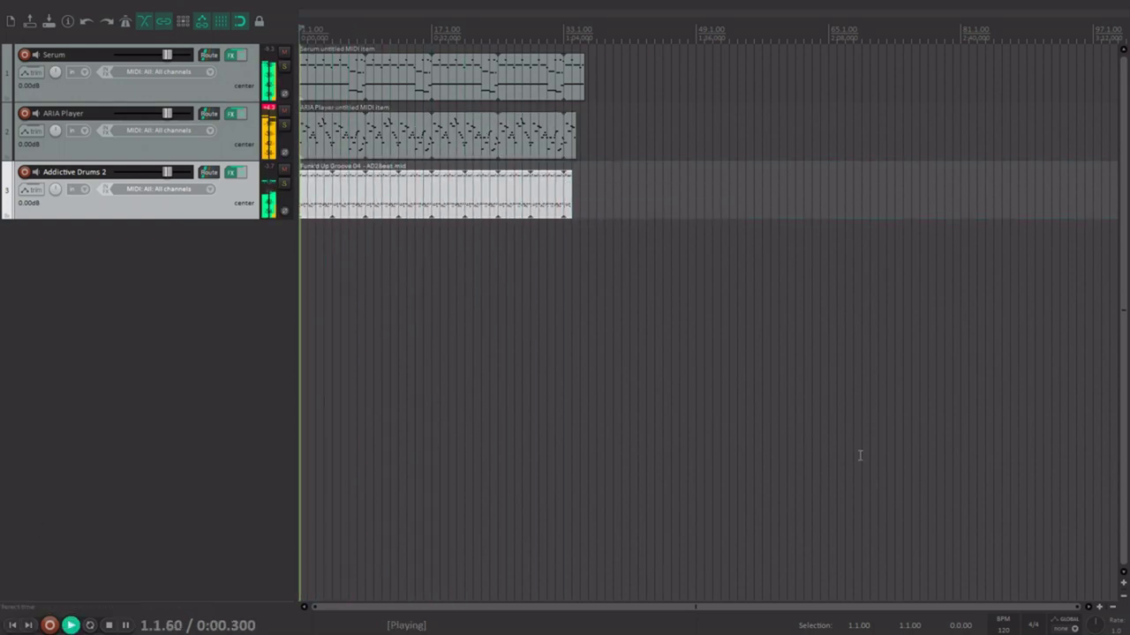
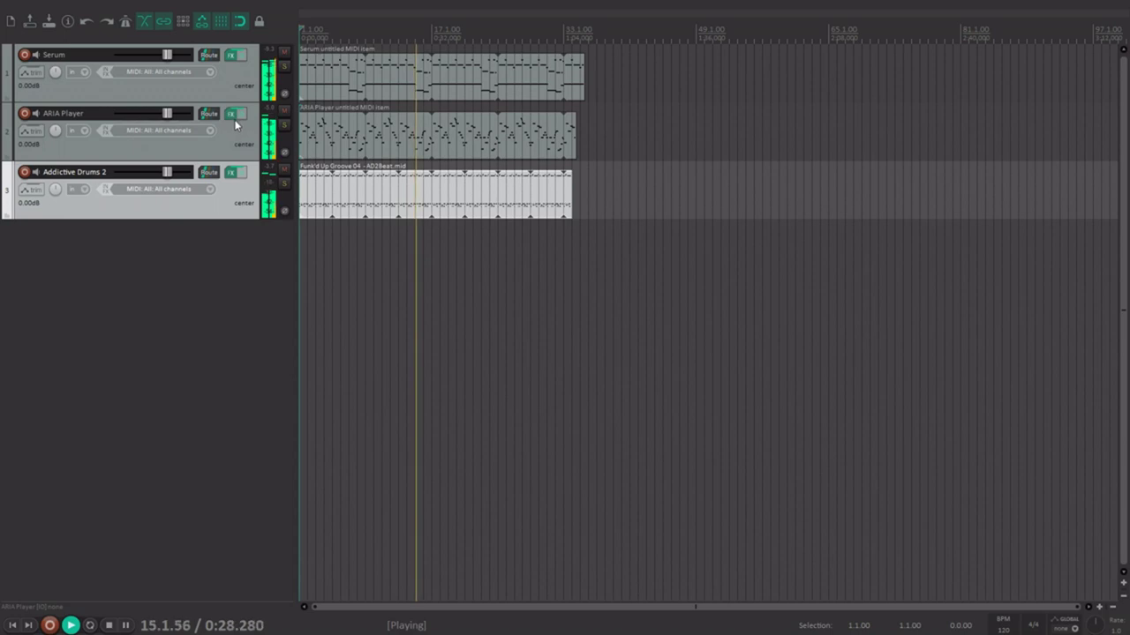
left_click(109, 627)
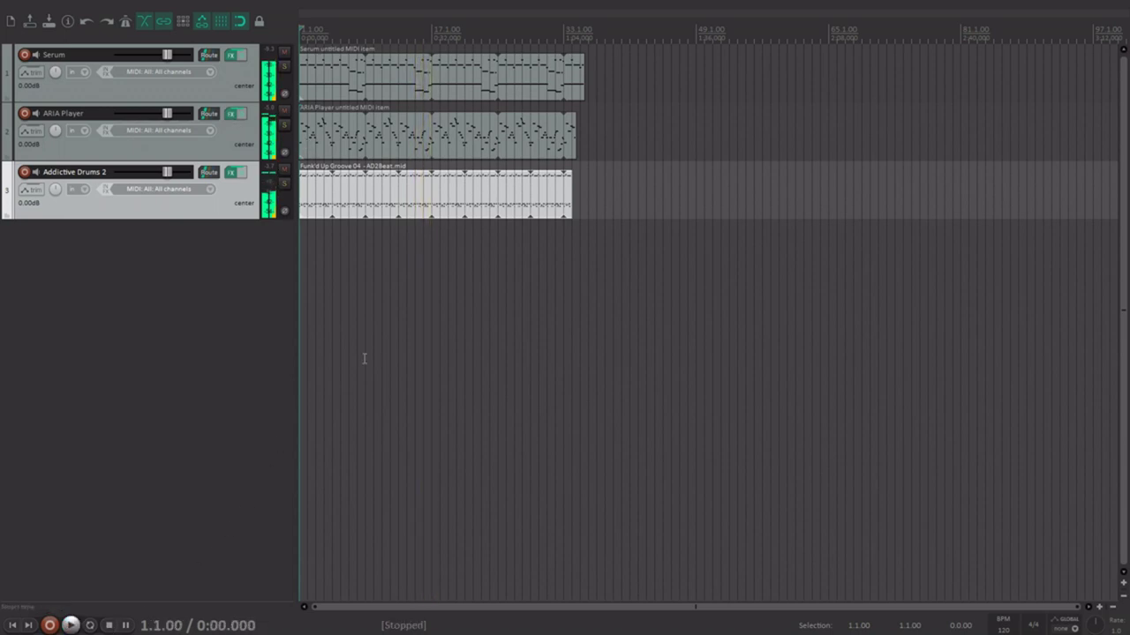
Play the arrangement from bar 7 to hear the varied ending together with the drums
scroll(476, 273, "up", 3)
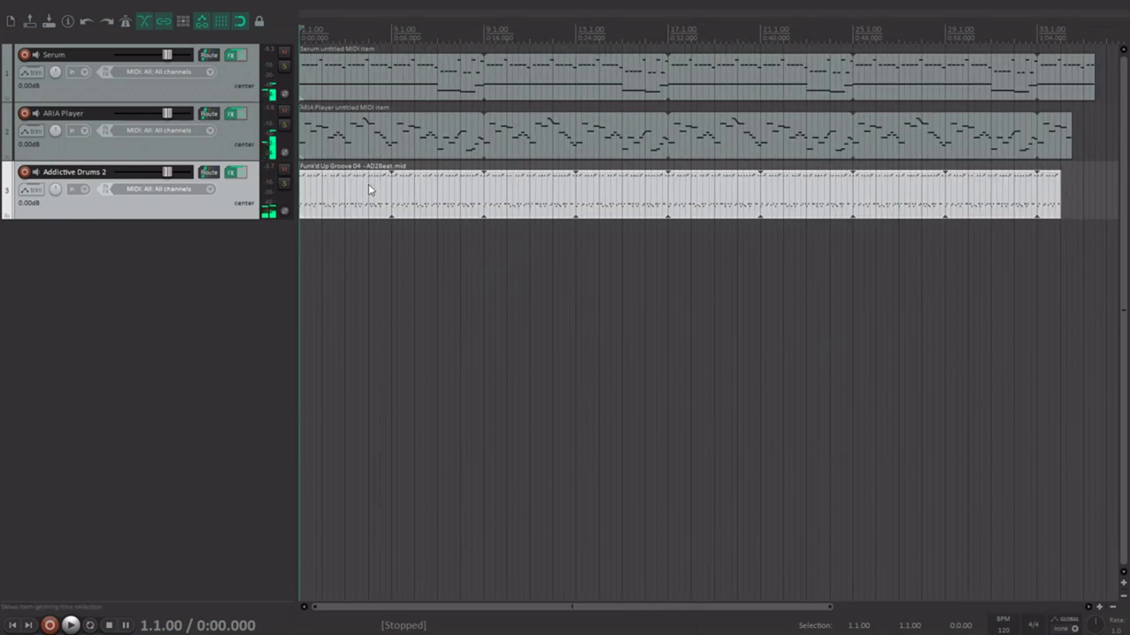
scroll(370, 186, "down", 2)
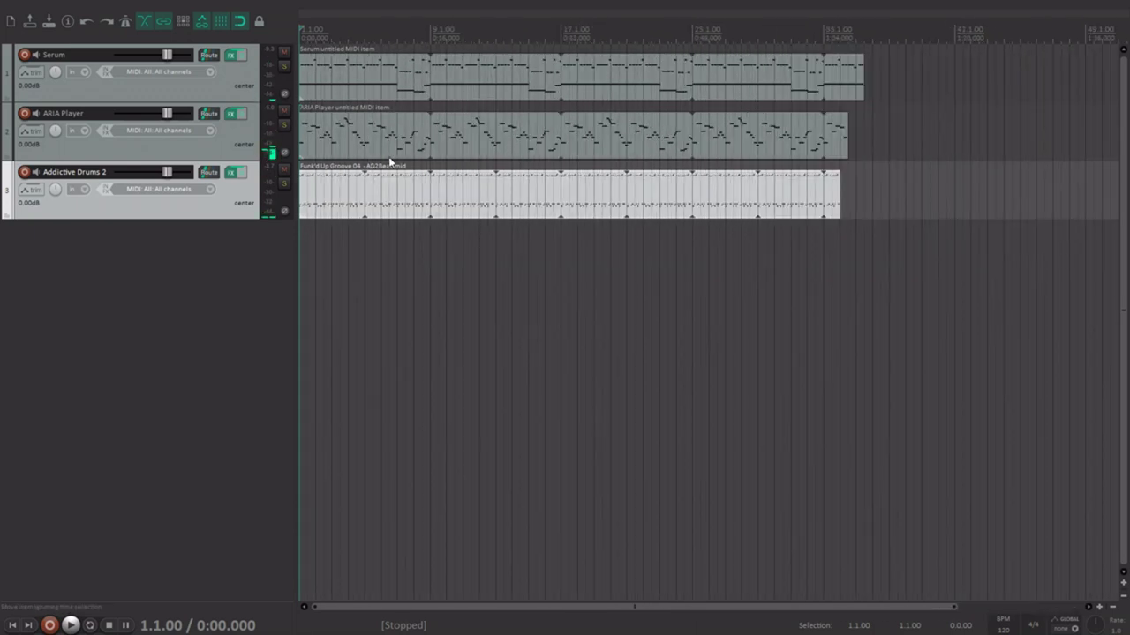
scroll(391, 162, "up", 1)
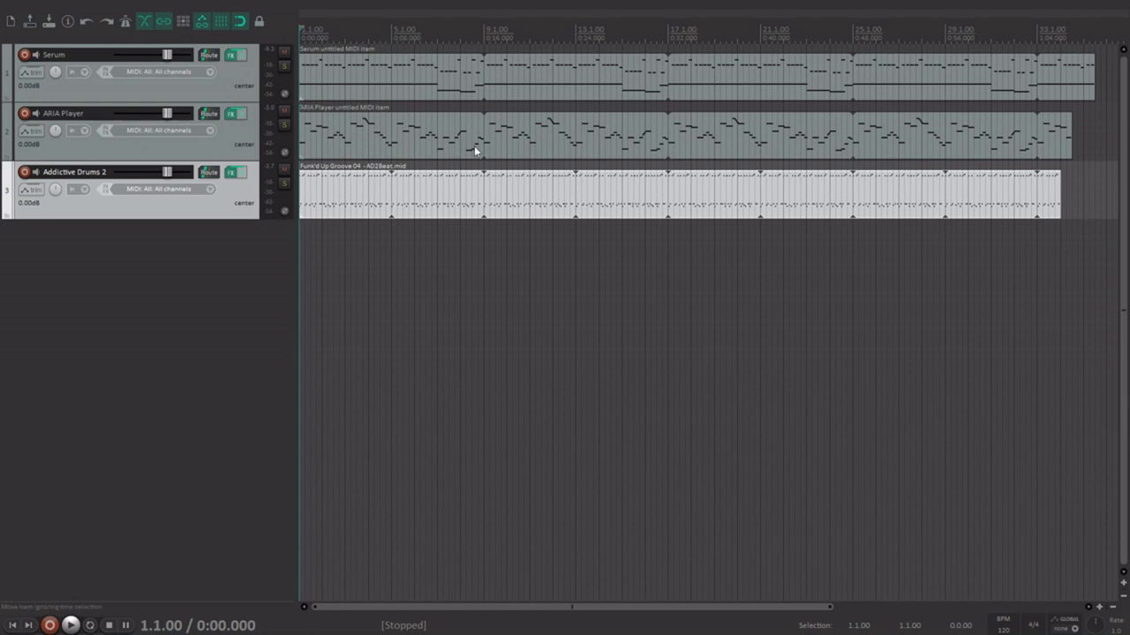
left_click(438, 35)
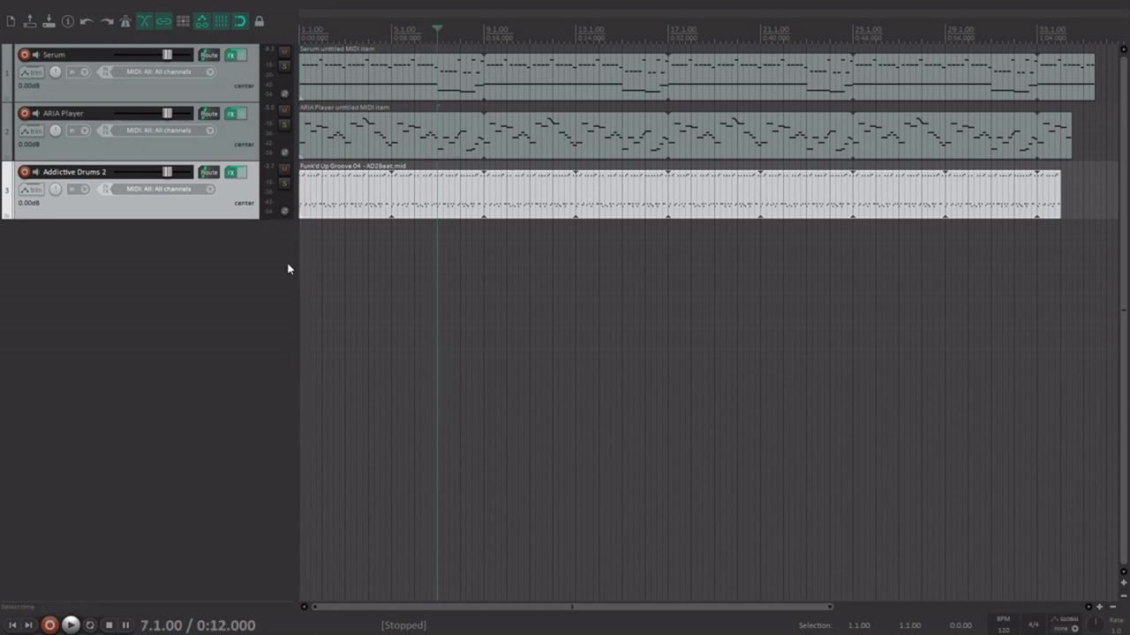
left_click(71, 625)
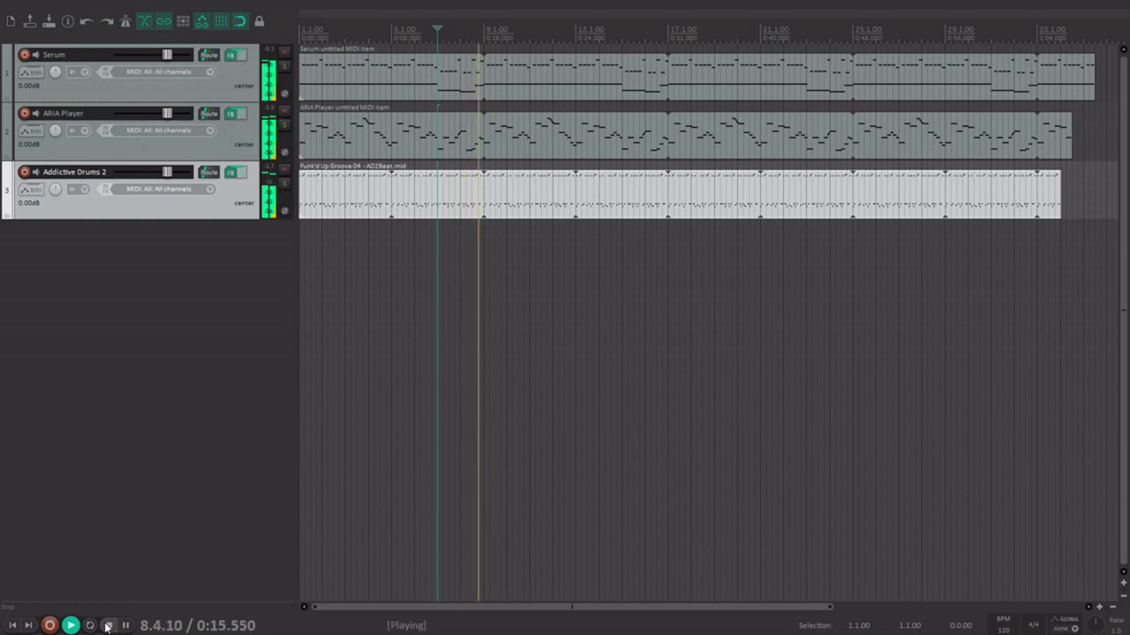
Stop playback at the project start and add a record-disarmed Serum instrument track below the Addictive Drums 2 track
left_click(108, 625)
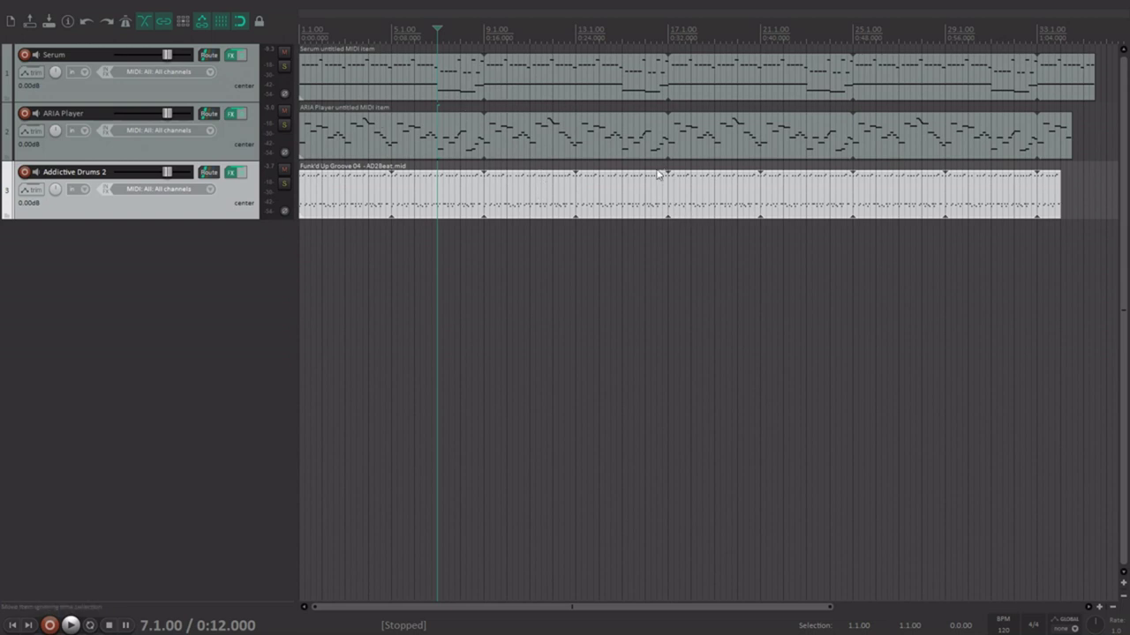
left_click(13, 624)
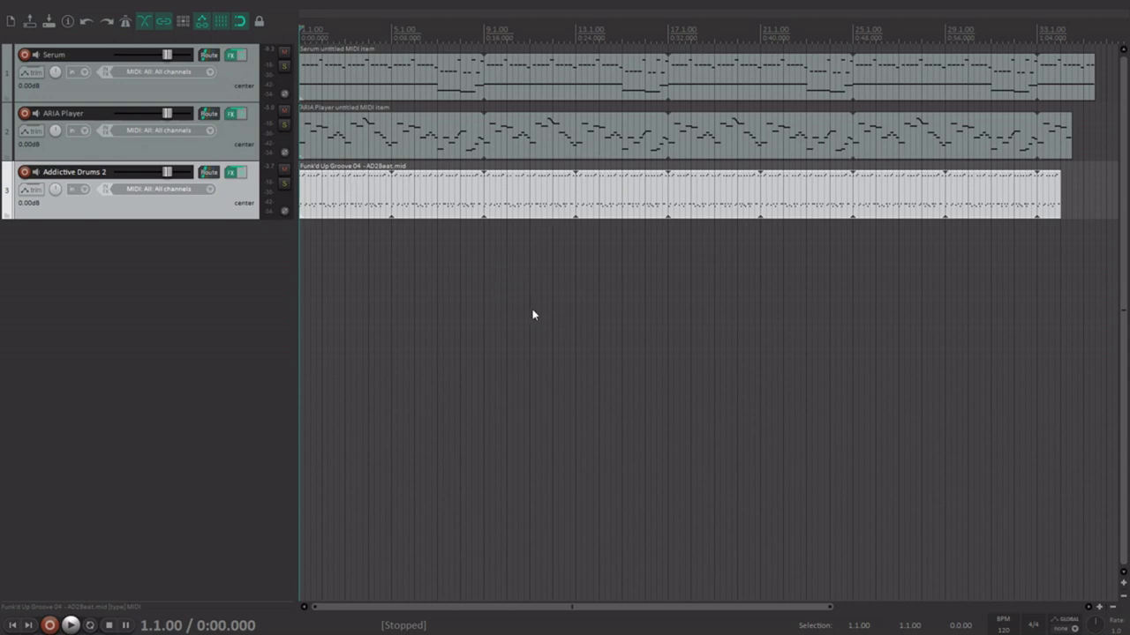
left_click(214, 306)
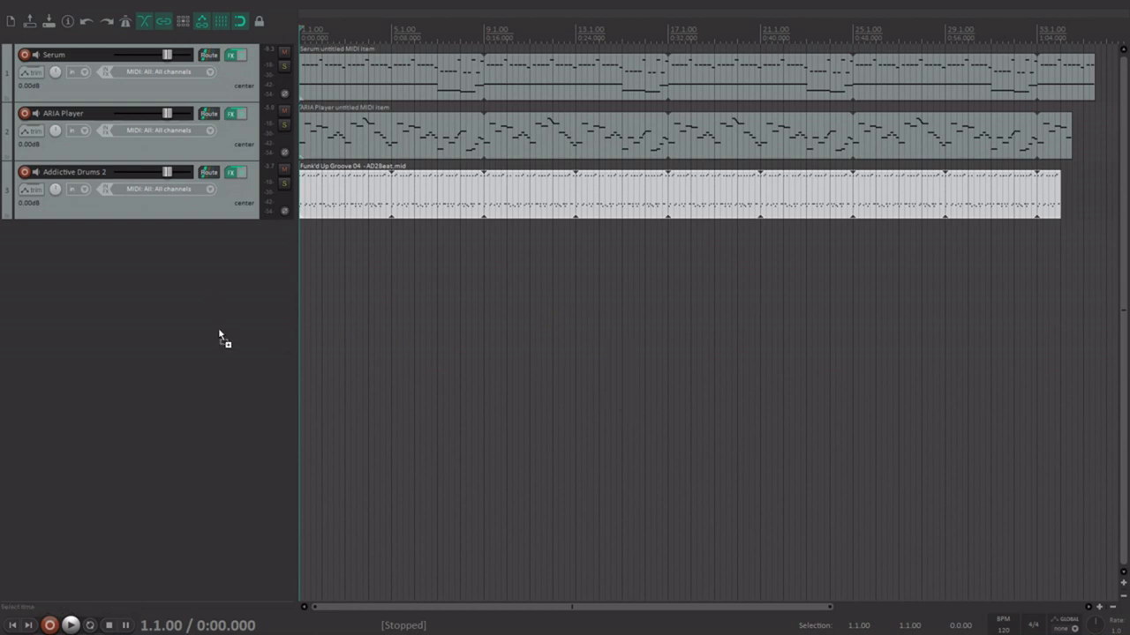
left_click_drag(220, 336, 220, 336)
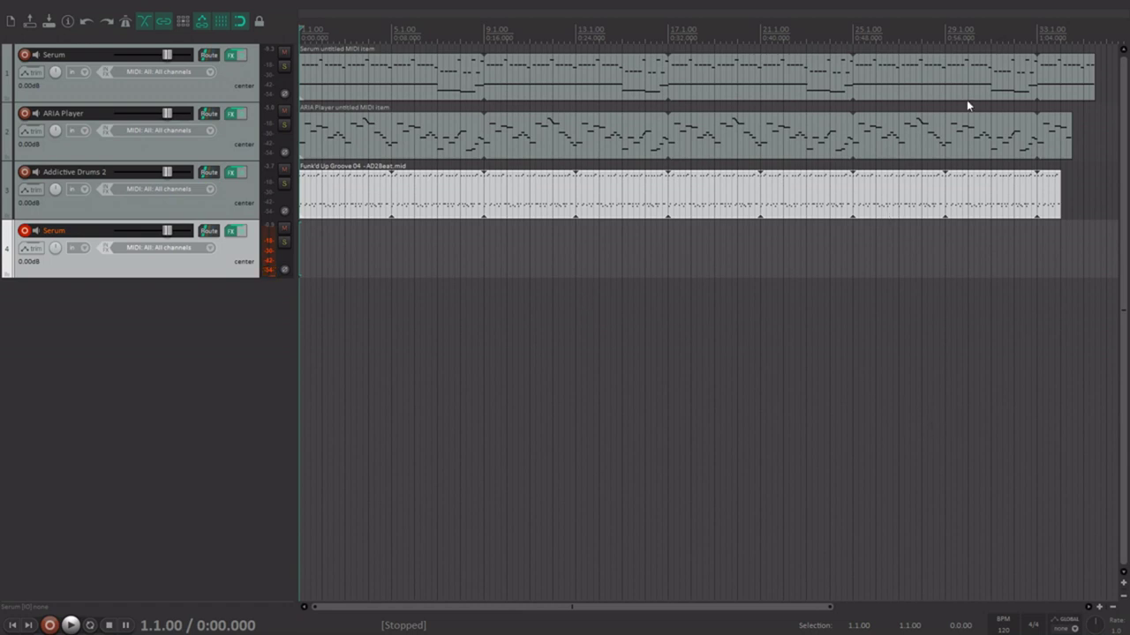
left_click(26, 231)
Create a looped MIDI item about 18 bars long from the start of the new Serum track and open it for editing
double_click(311, 247)
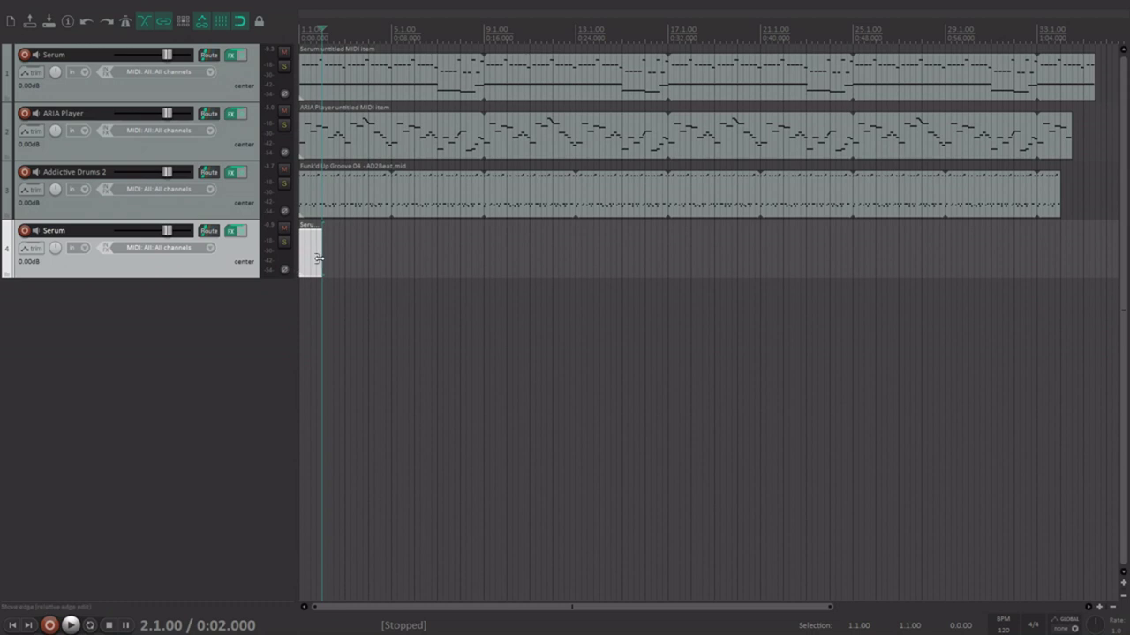
left_click_drag(323, 247, 713, 247)
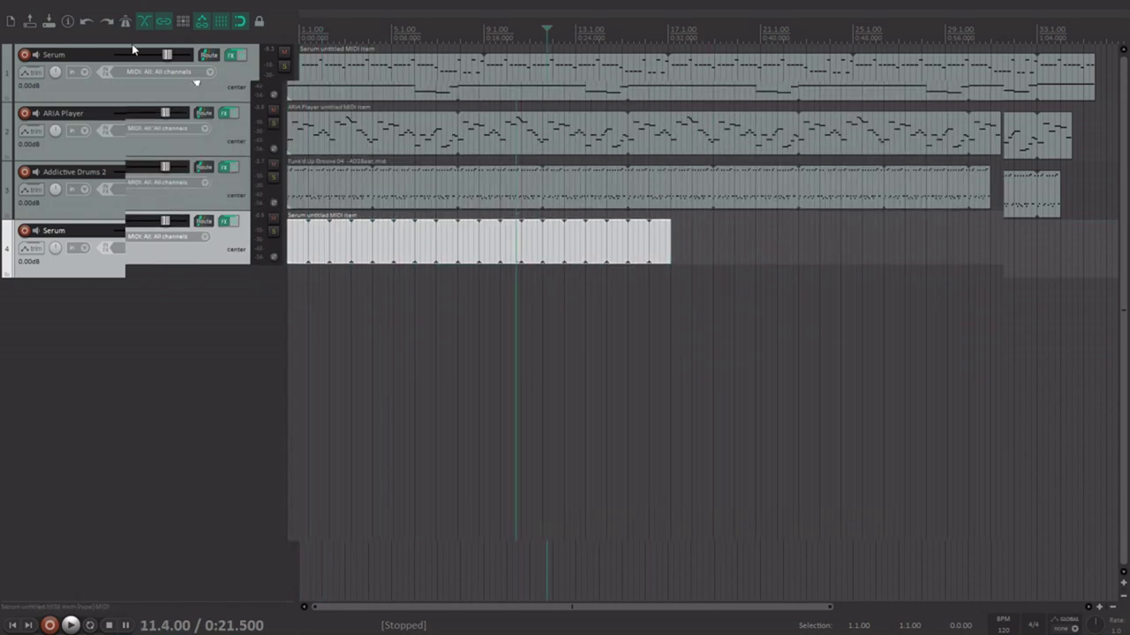
scroll(146, 166, "down", 1)
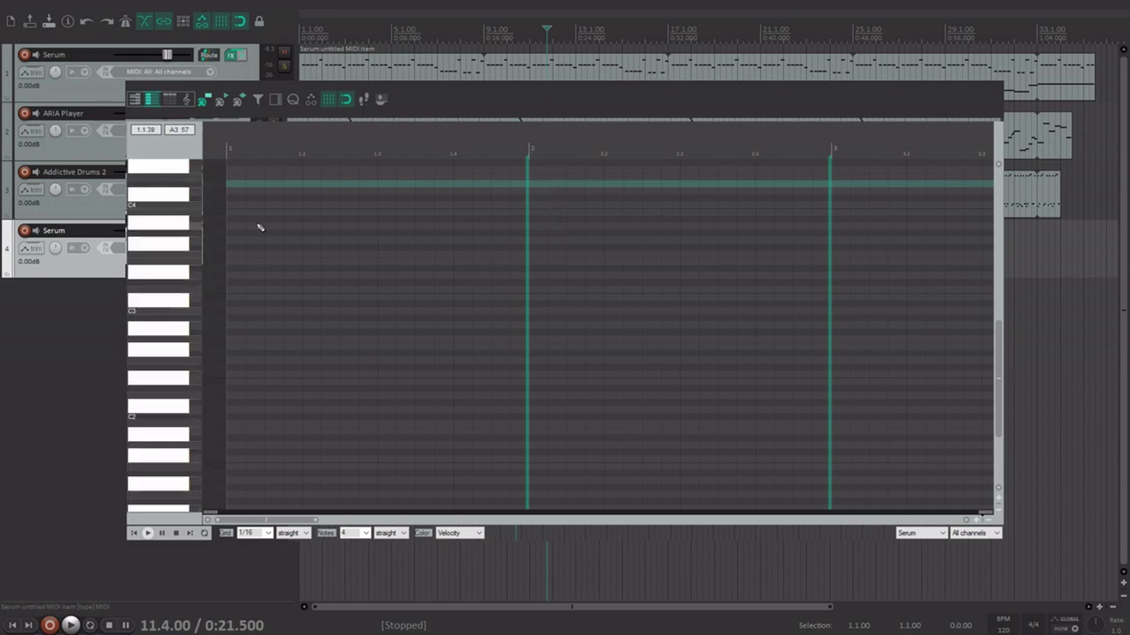
Return the edit cursor to the start and draw a 1/16 note on the first beat of the looped bar
left_click(188, 263)
left_click(179, 212)
left_click(134, 533)
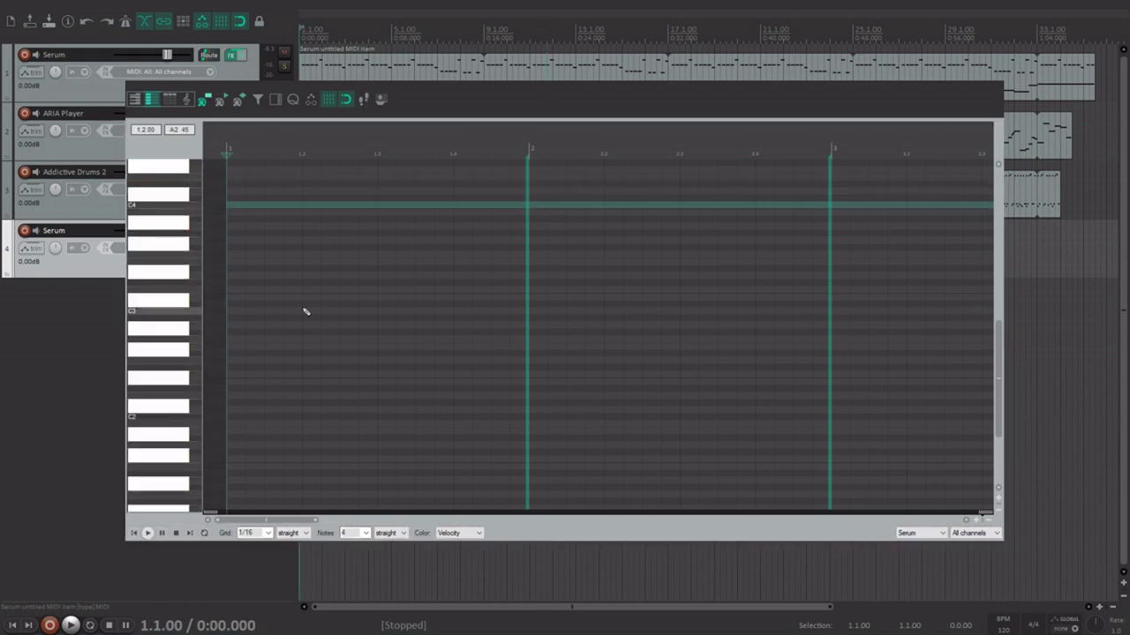
left_click_drag(998, 377, 998, 331)
scroll(425, 270, "up", 2)
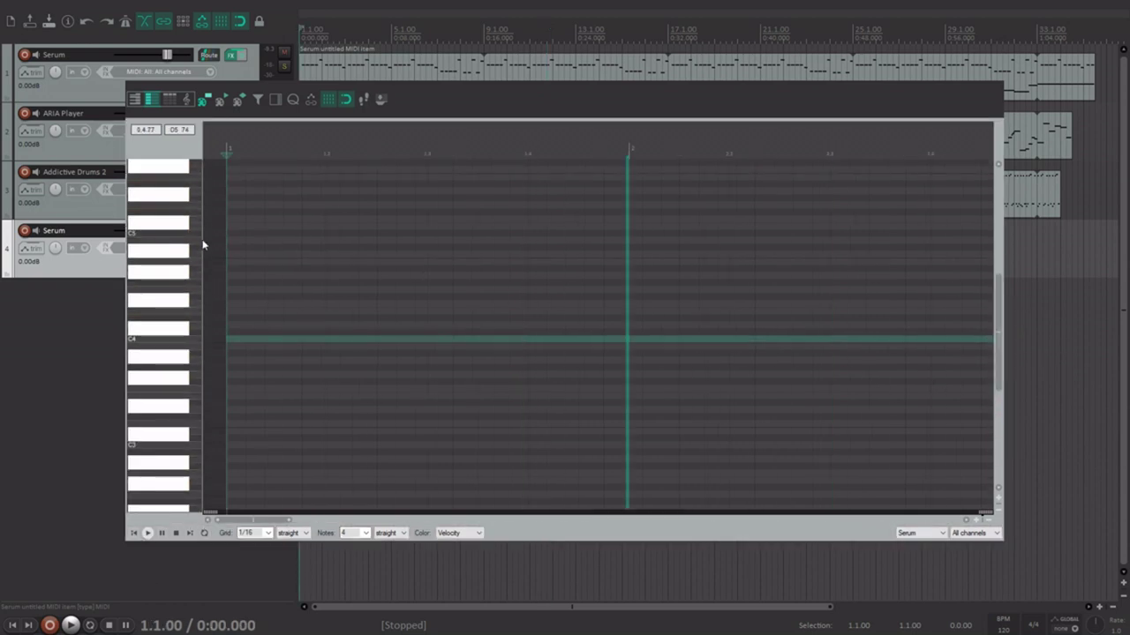
left_click(234, 240)
left_click(636, 240)
scroll(605, 244, "up", 4)
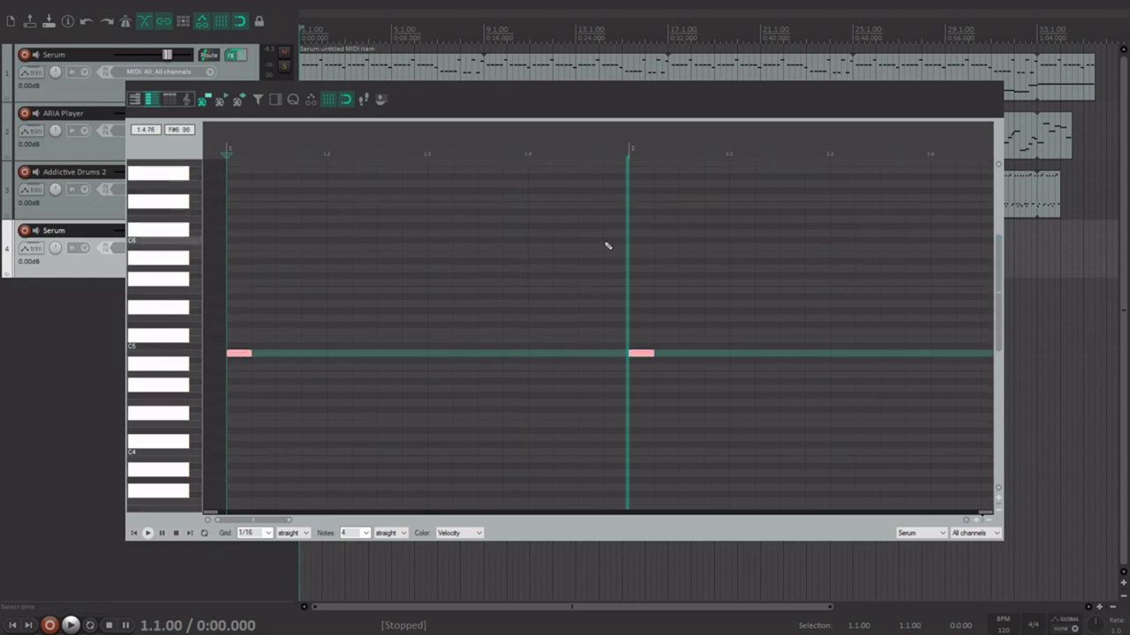
Set the note grid to 1/8 triplet and lengthen the first note to one grid unit
left_click(285, 534)
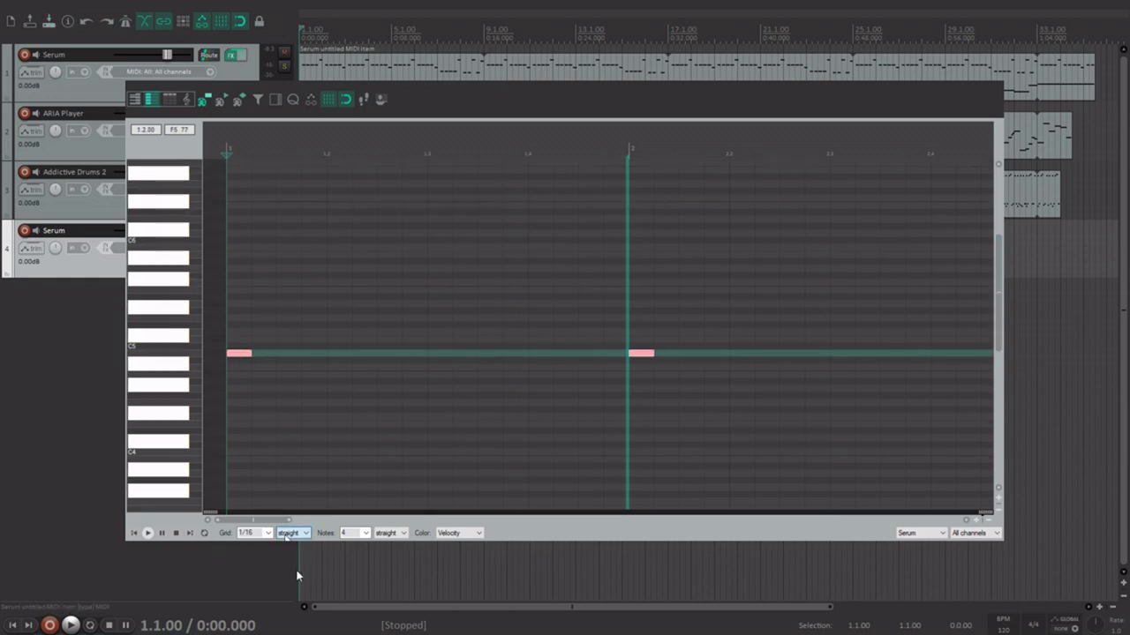
left_click(300, 588)
left_click(267, 533)
left_click(279, 567)
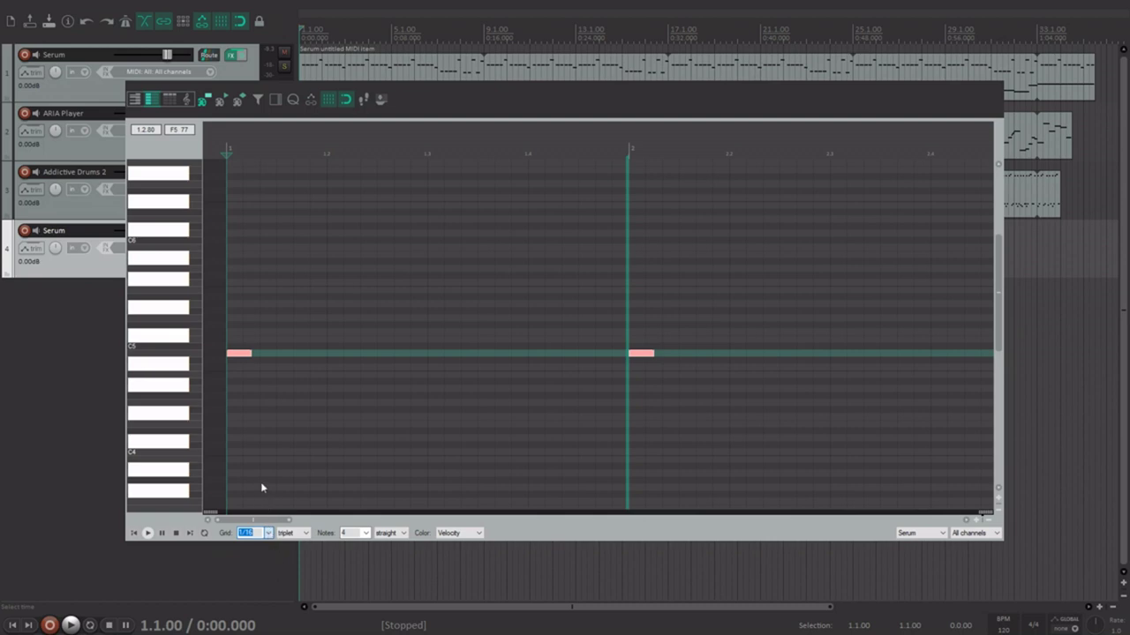
scroll(330, 297, "down", 3)
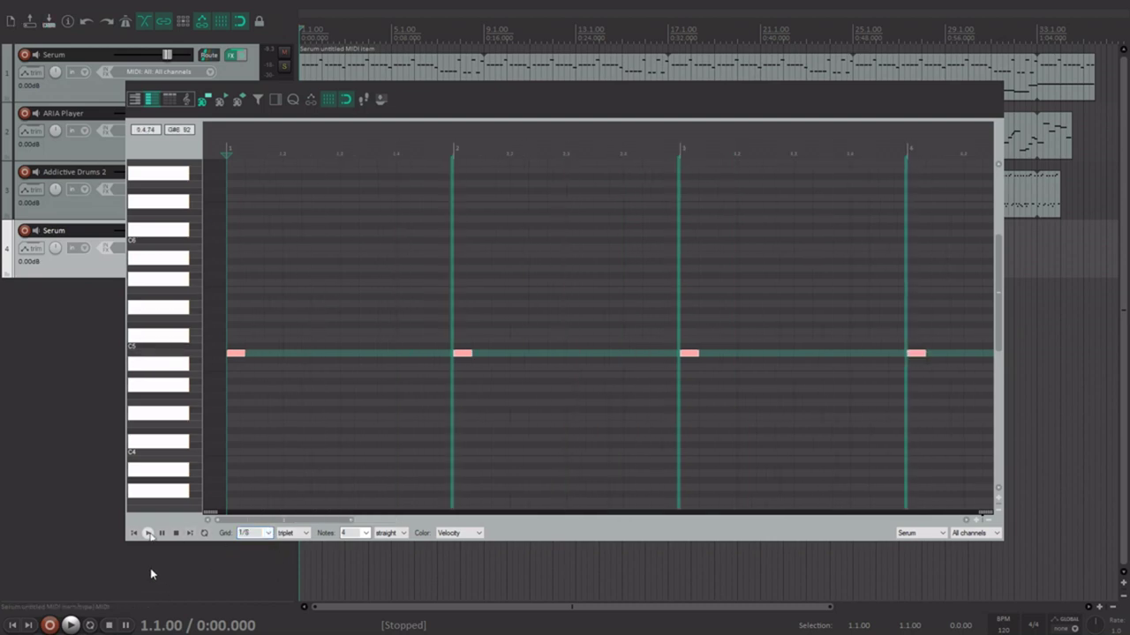
left_click(148, 533)
left_click(176, 533)
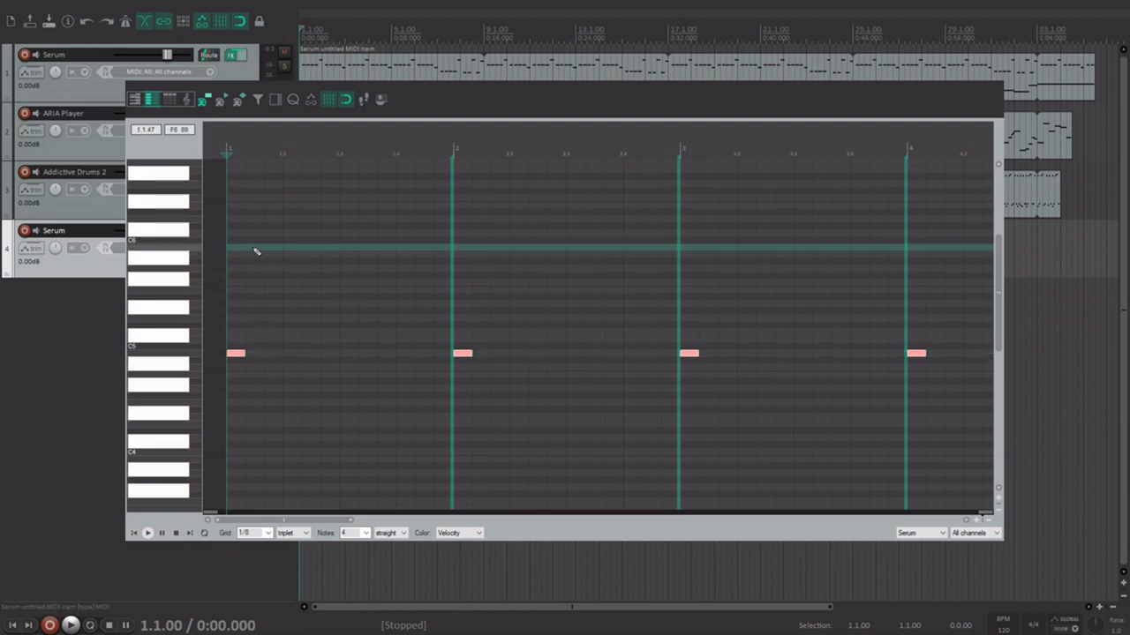
Add a much higher note directly after the first one and lower the new Serum track's volume to -19.50 dB while auditioning
key("ctrl+v")
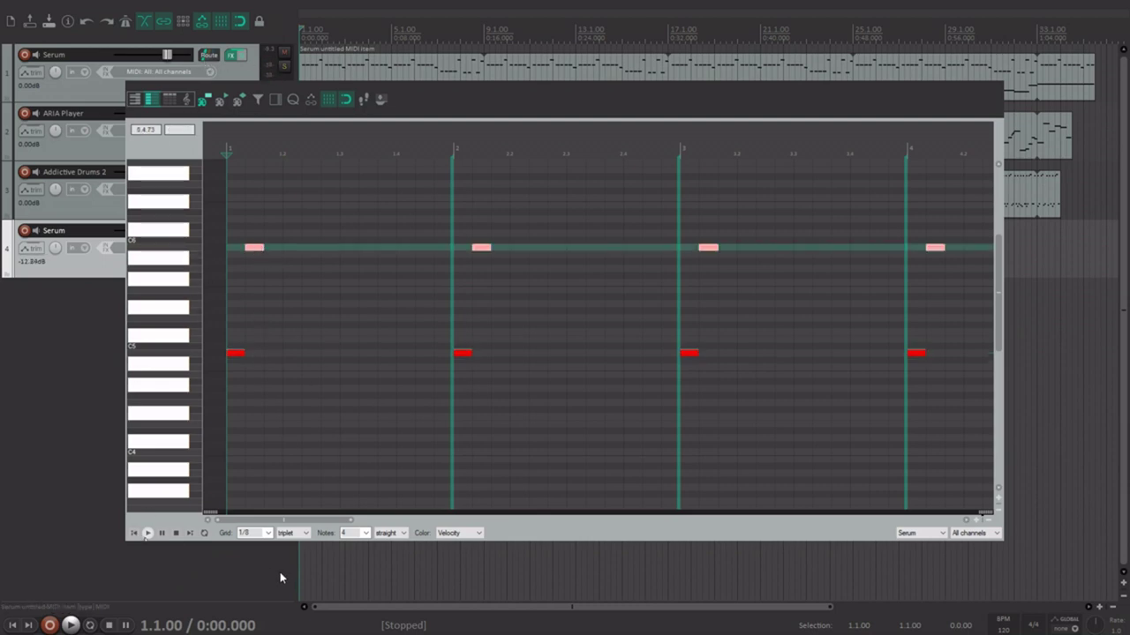
key("space")
key("space")
Set the note grid to straight 1/16 and shorten the first note to one grid unit
left_click(292, 534)
left_click(296, 543)
left_click(268, 533)
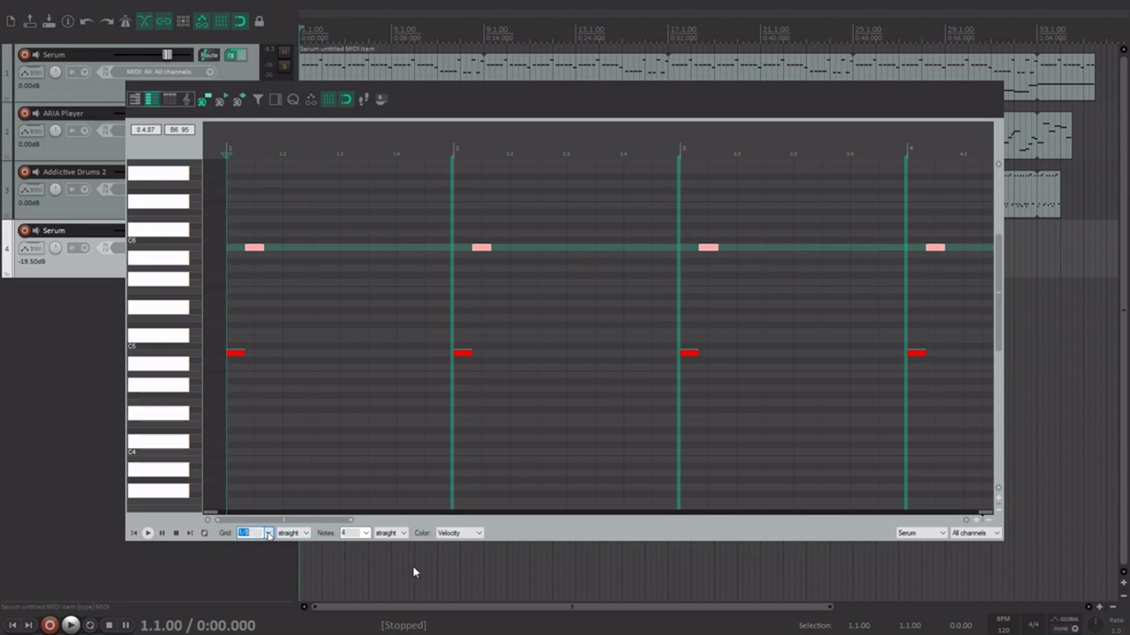
left_click(248, 483)
left_click_drag(242, 353, 233, 346)
left_click(231, 354)
Build a four-note 1/16 pattern: add a higher second note, lower the high note onto the third sixteenth, and repeat the second pitch fourth
left_click(247, 326)
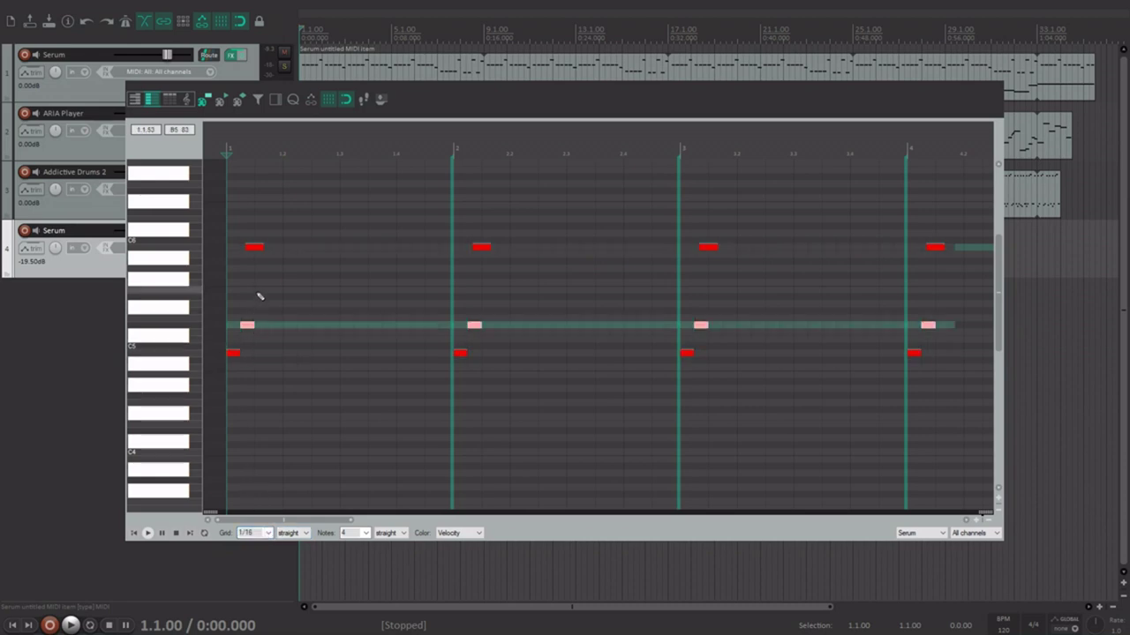
left_click(259, 284)
left_click(251, 246)
left_click_drag(250, 243, 262, 291)
key("space")
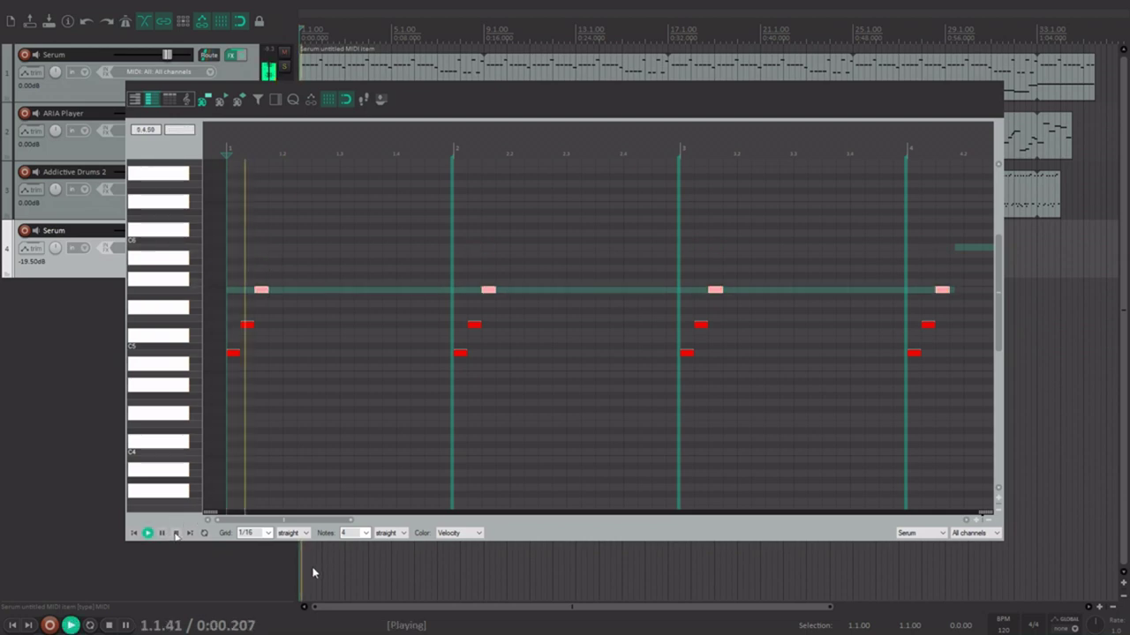
key("space")
left_click(276, 326)
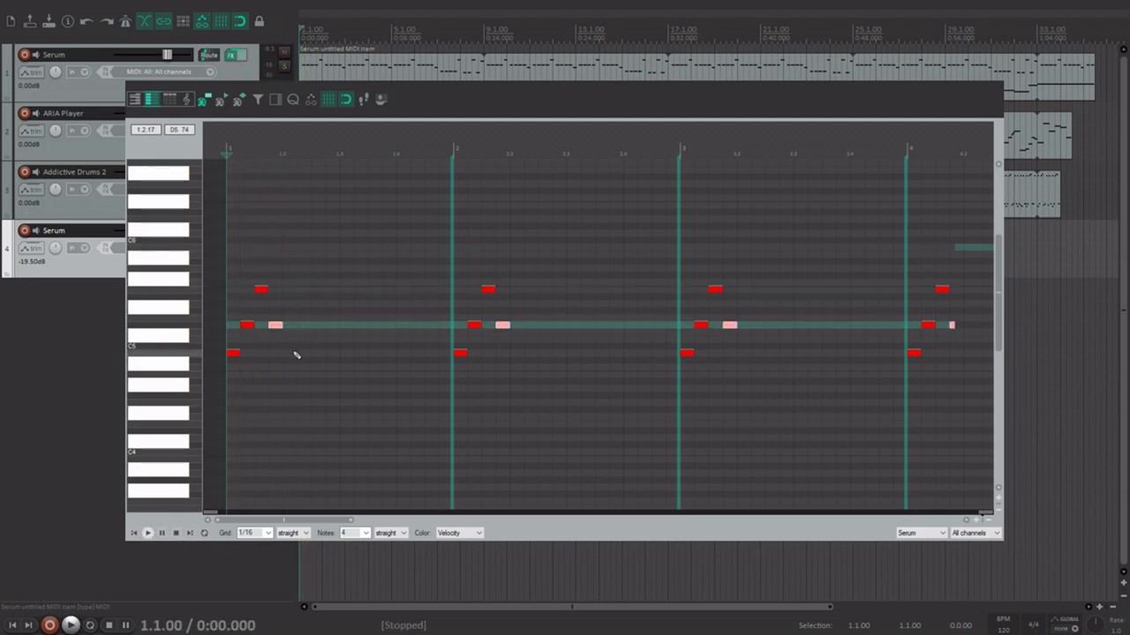
Extend the item's loop length to nearly bar 5 and paste a copy of the four-note pattern at 1.2
left_click_drag(319, 384, 189, 273)
left_click(283, 163)
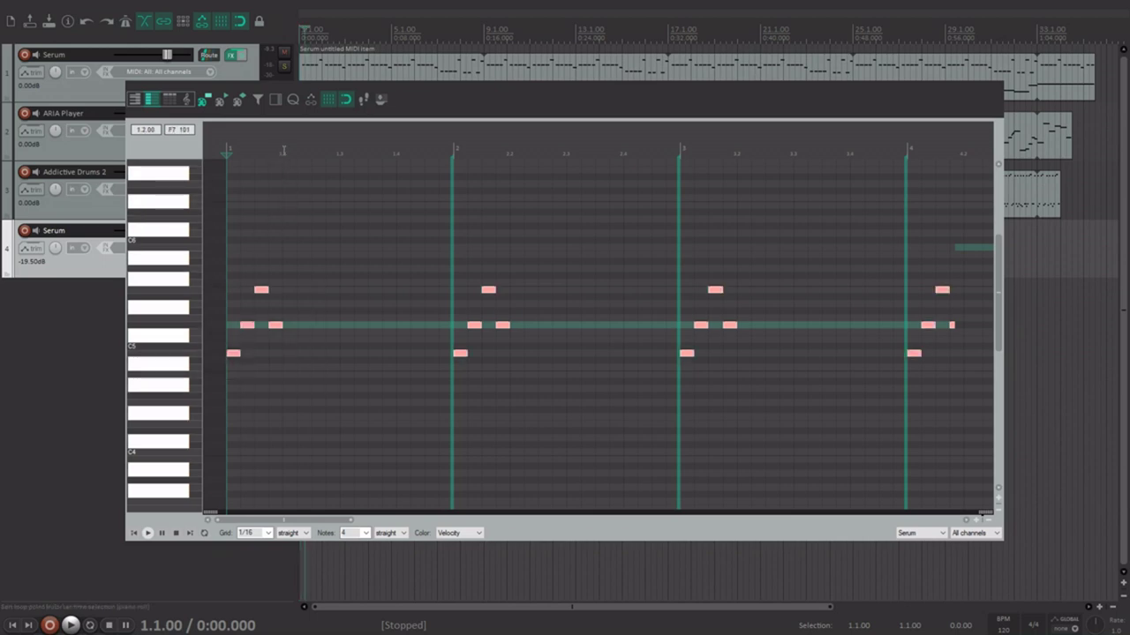
scroll(293, 297, "down", 3)
left_click_drag(321, 290, 598, 315)
key("ctrl+v")
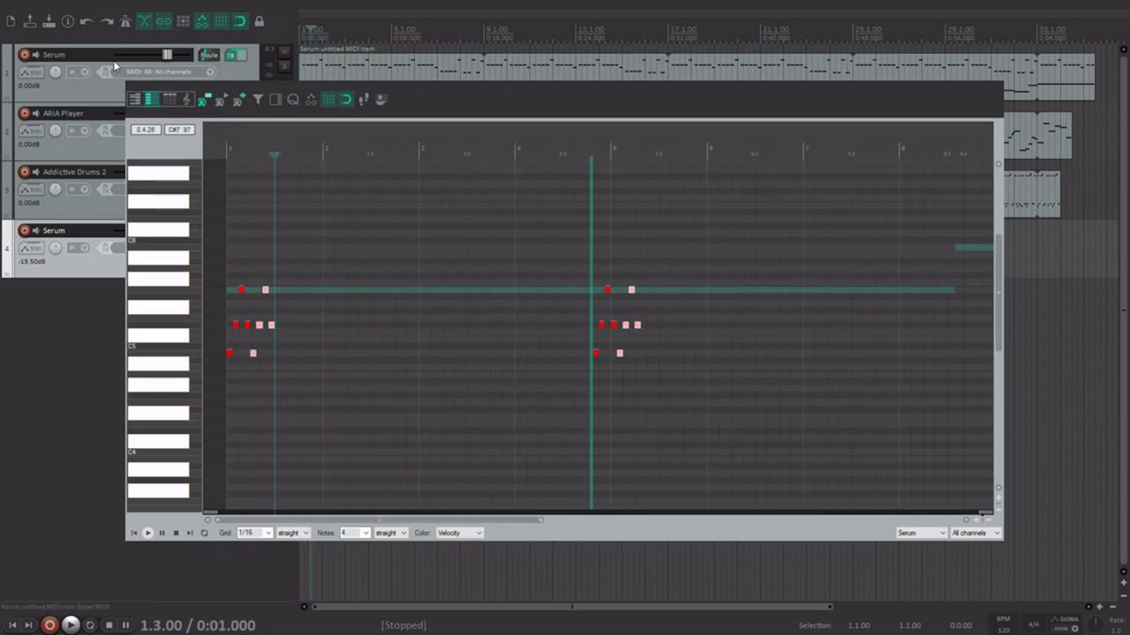
scroll(327, 323, "up", 4)
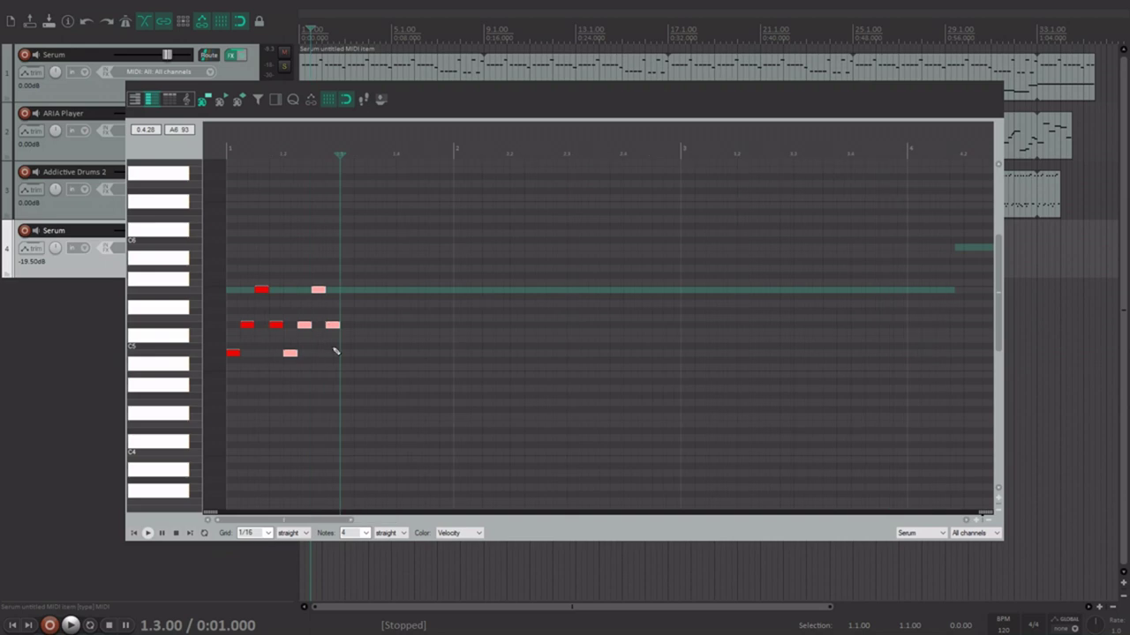
left_click(329, 341)
left_click(329, 352)
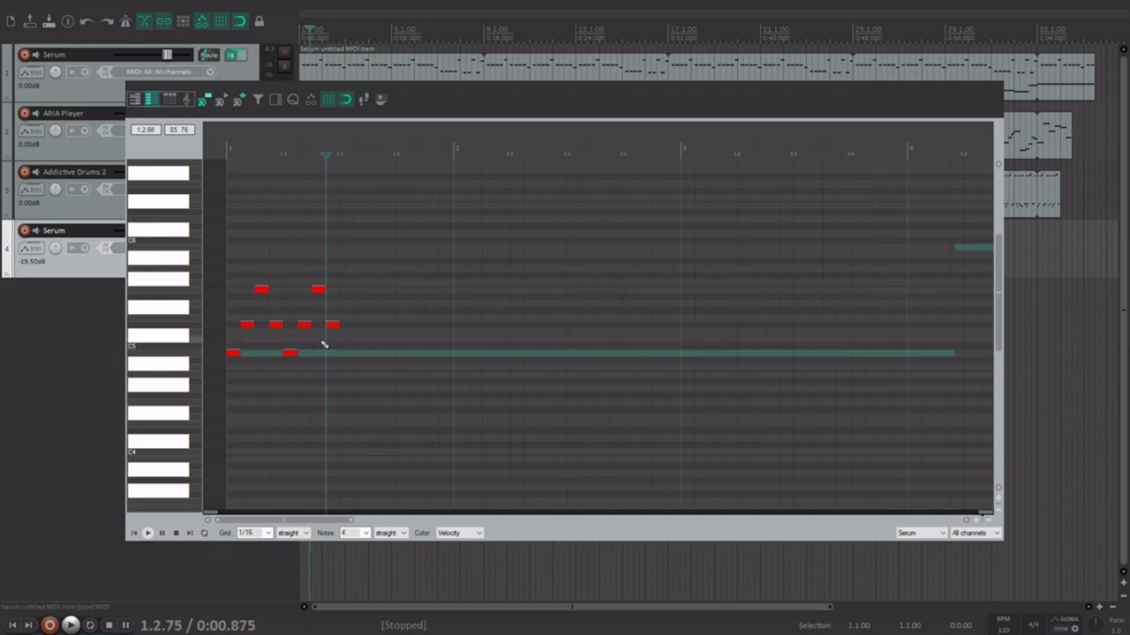
left_click(323, 339)
left_click(315, 326)
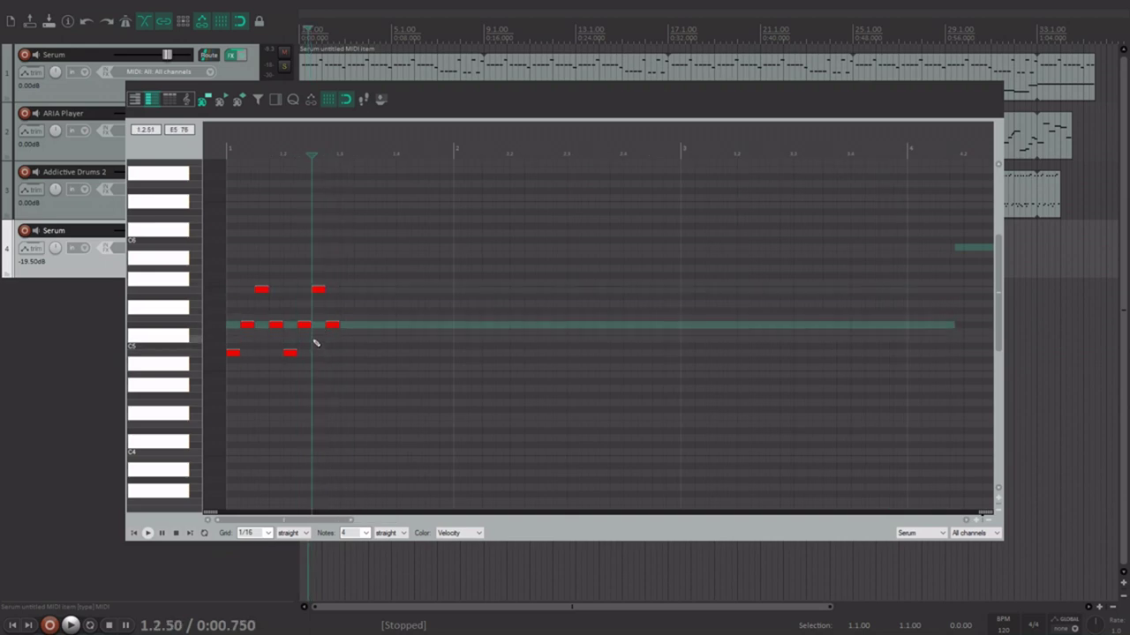
left_click(288, 325)
left_click(285, 291)
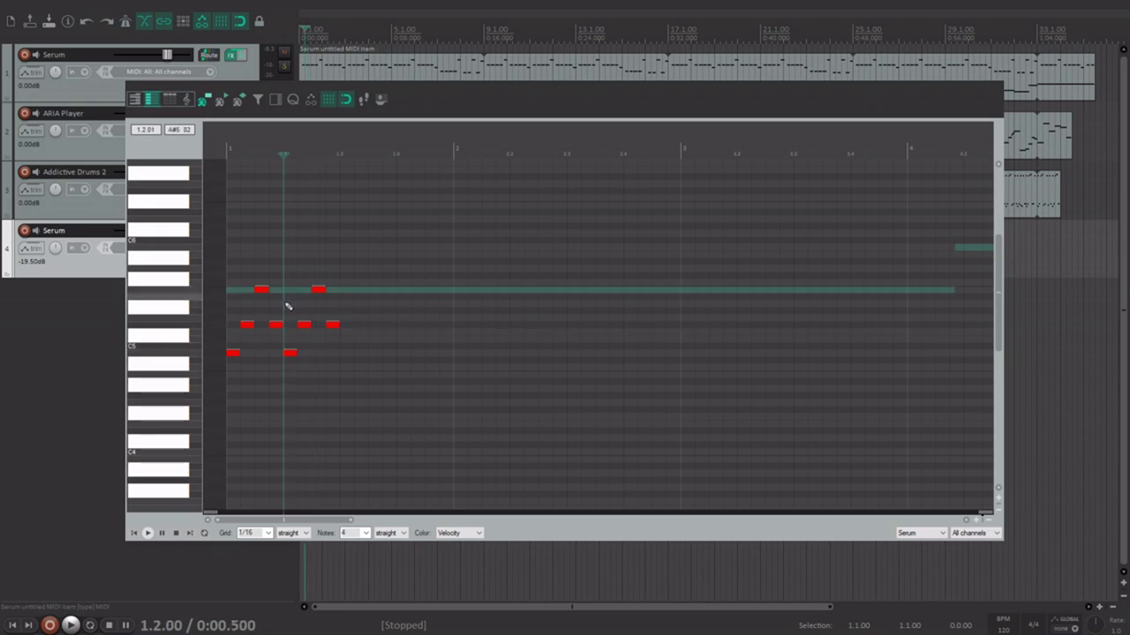
left_click(292, 326)
left_click(309, 356)
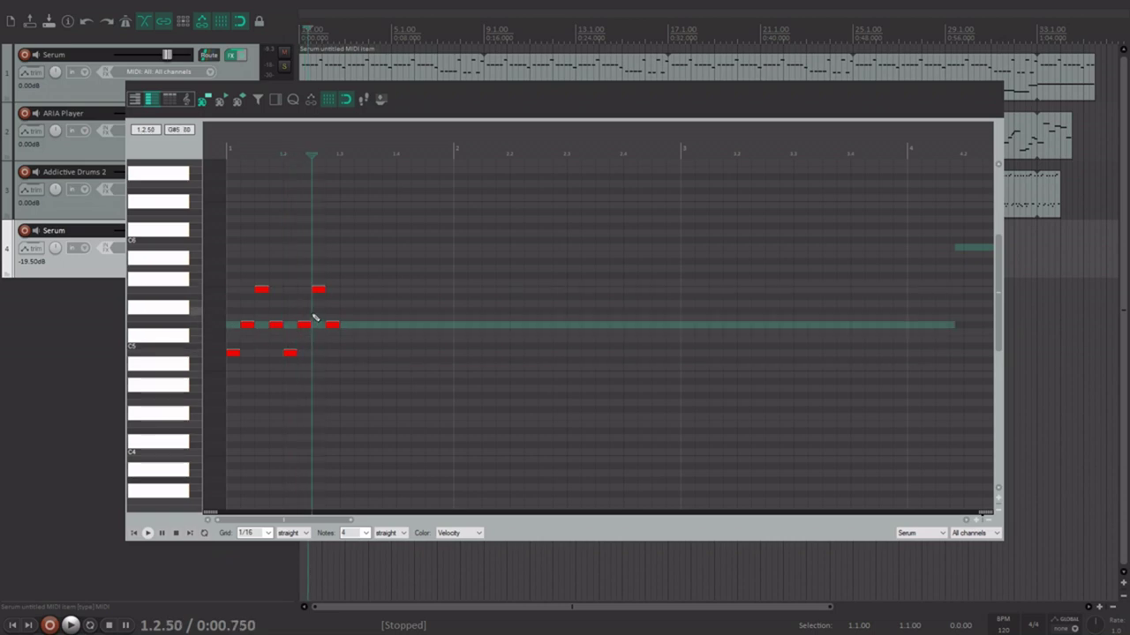
left_click(325, 346)
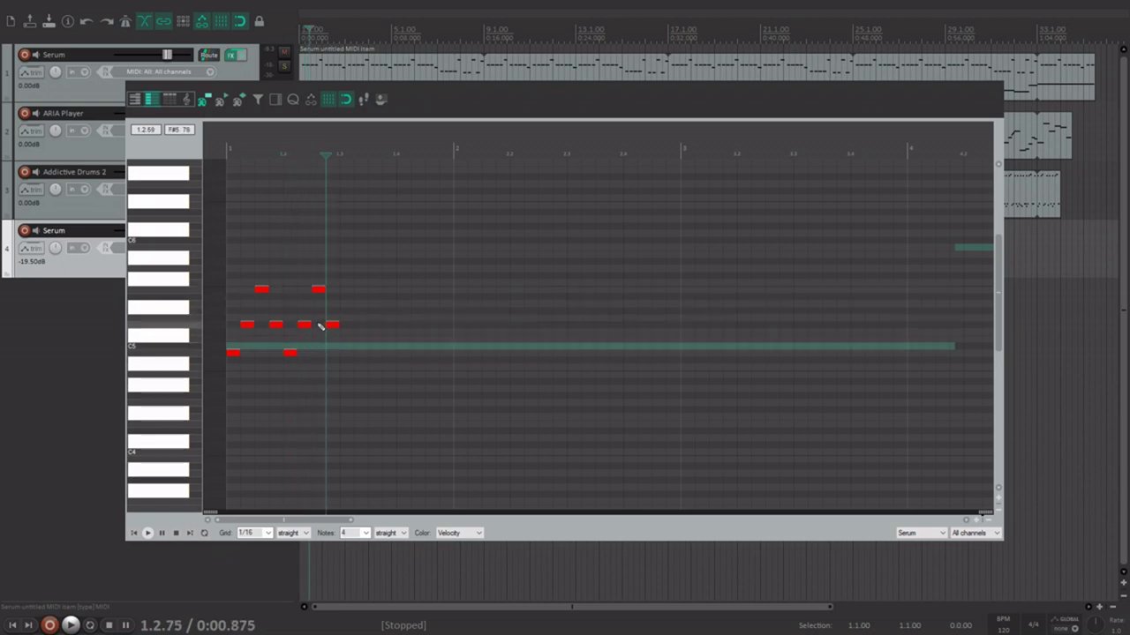
left_click(314, 326)
Lower the seventh and eighth notes of the melody by a few semitones each and select all eight notes
left_click_drag(316, 296, 330, 338)
left_click(323, 339)
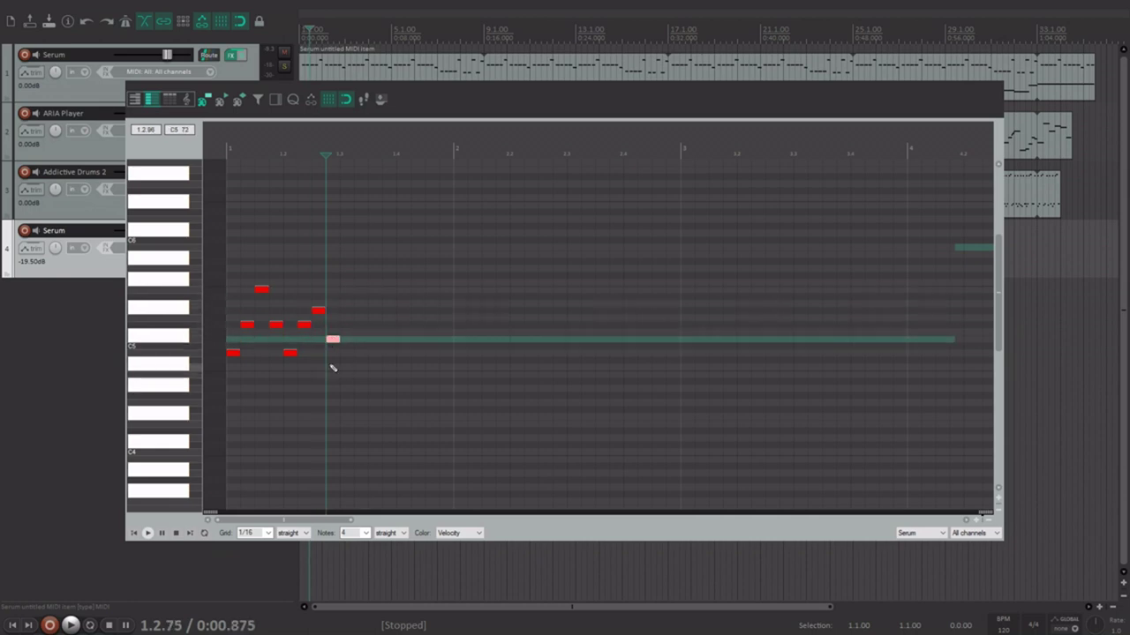
scroll(297, 292, "down", 2)
left_click_drag(353, 382, 190, 254)
scroll(318, 313, "up", 3)
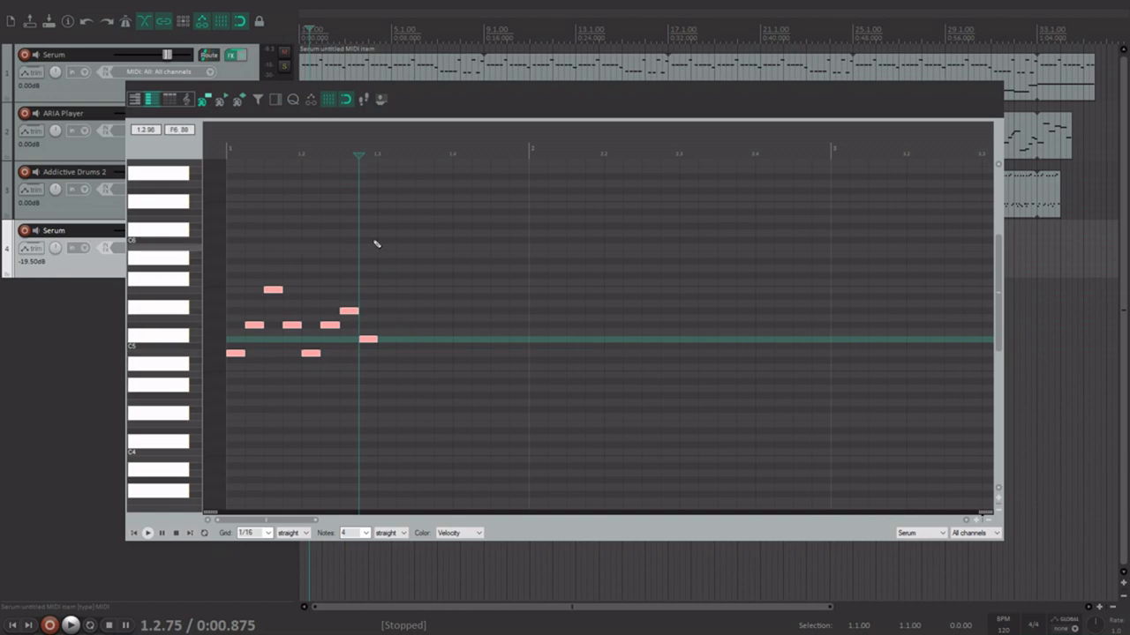
left_click(339, 356)
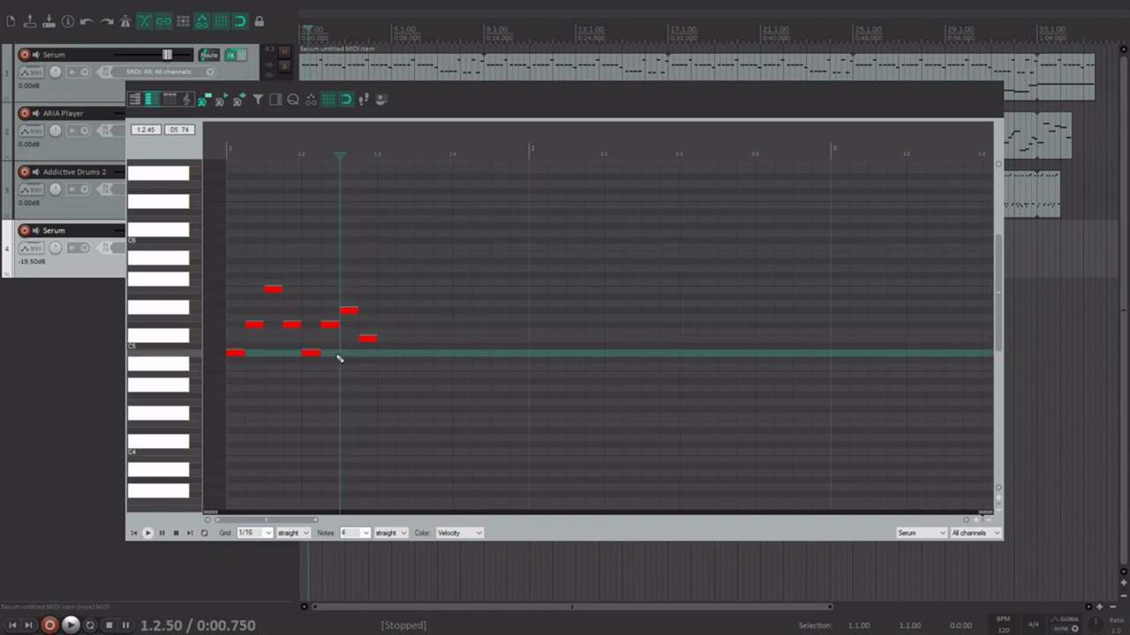
left_click(291, 355)
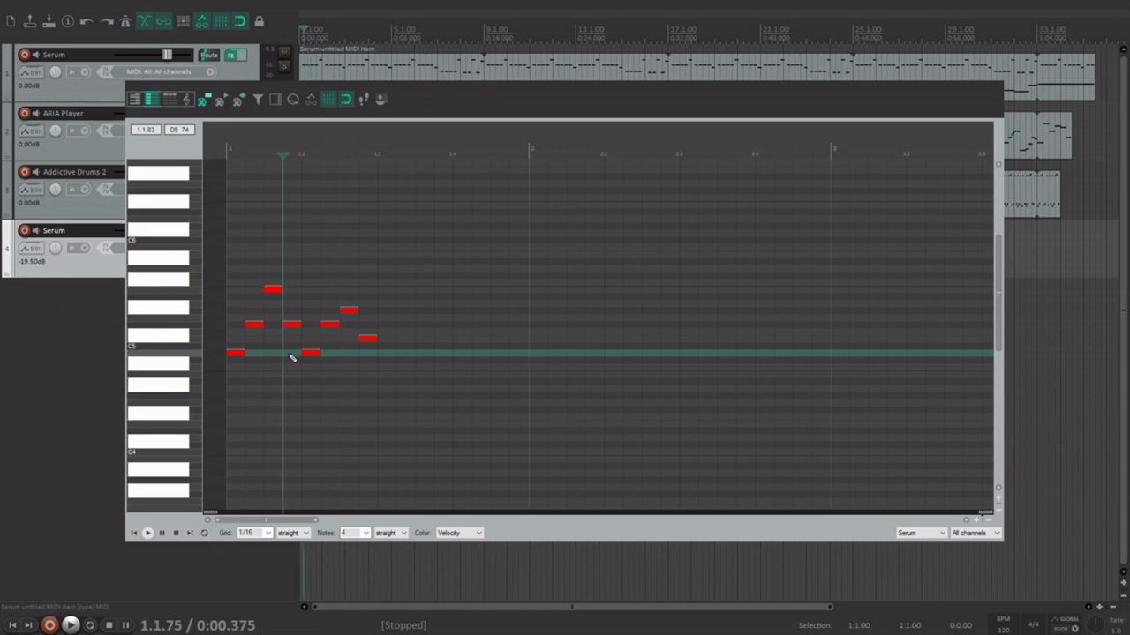
left_click(266, 325)
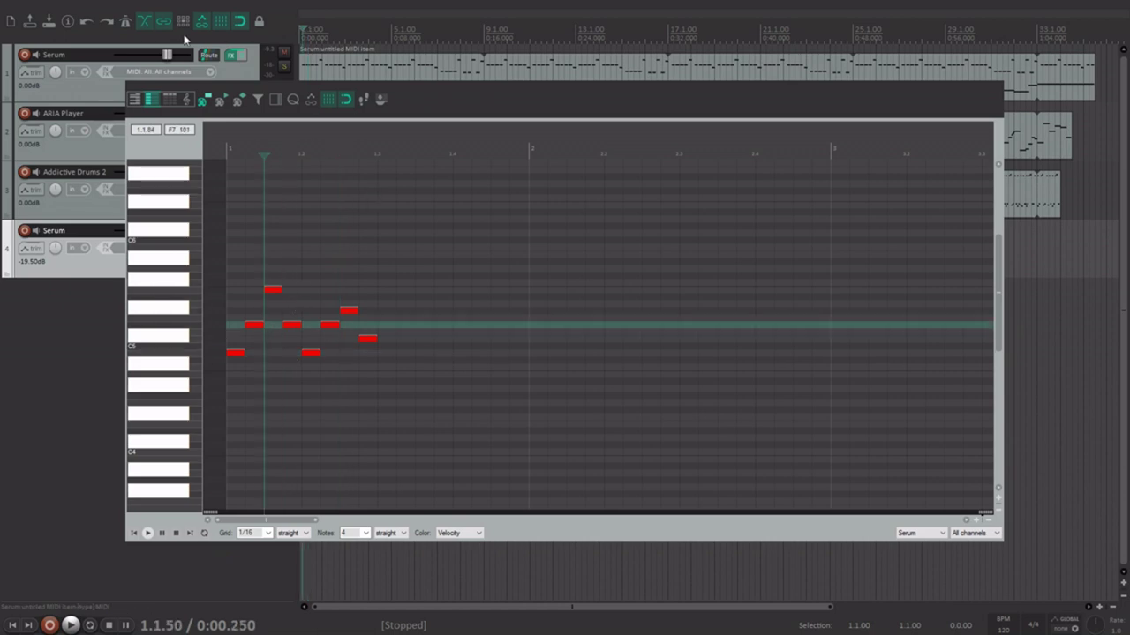
left_click(283, 354)
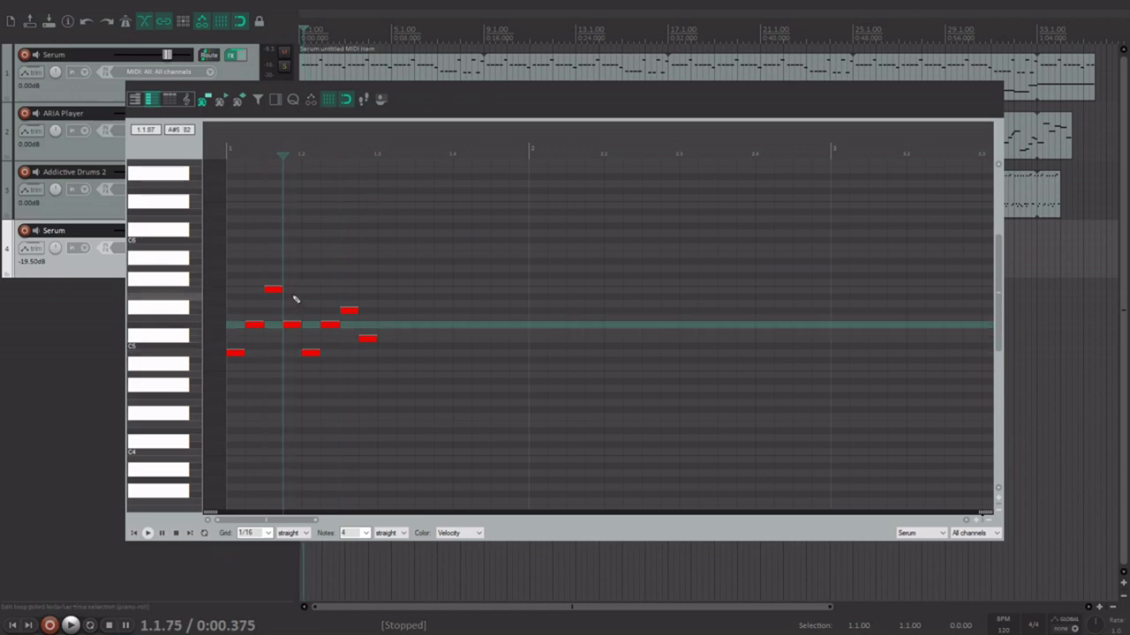
left_click(293, 323)
left_click(322, 336)
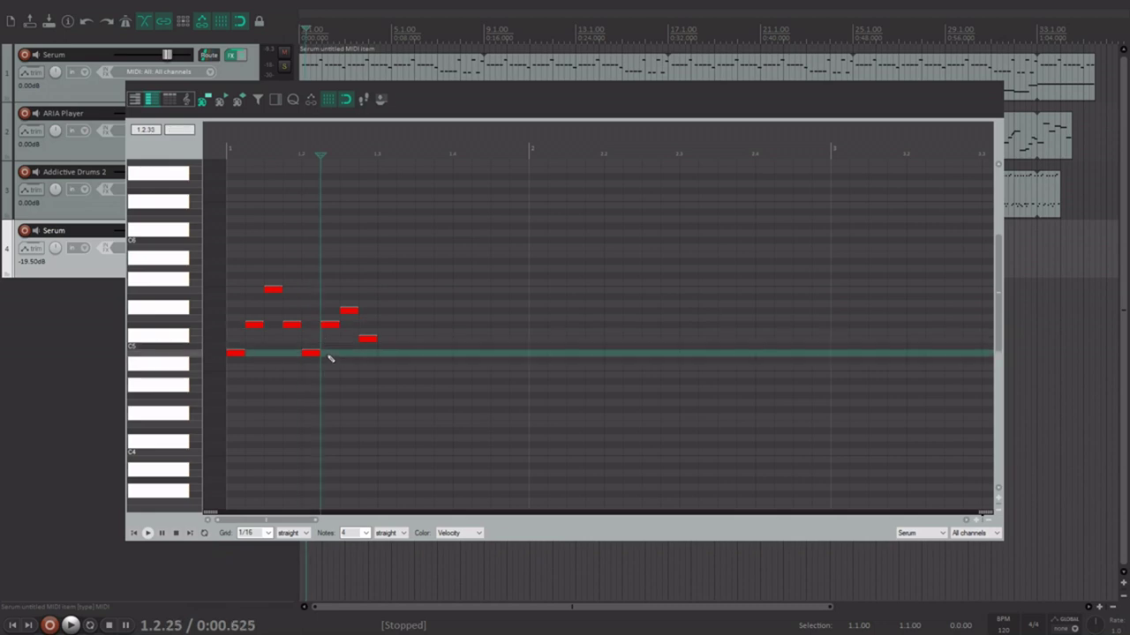
left_click(326, 312)
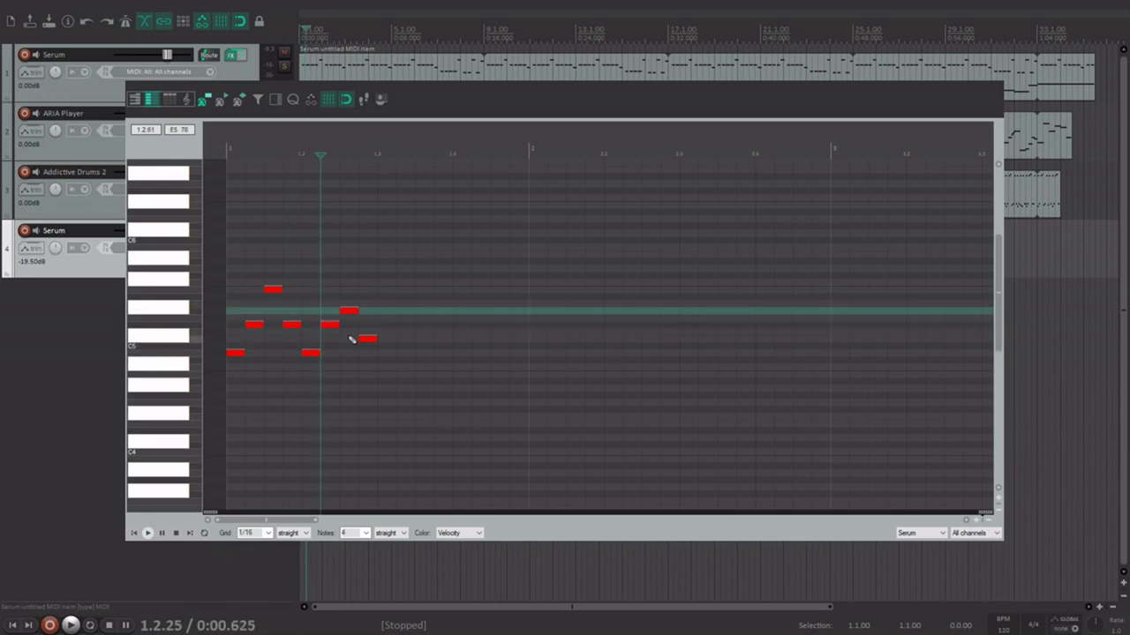
Copy the eight-note melody to beat 1.3 to fill the first bar and play it back from the start
left_click(351, 338)
key("ctrl+a")
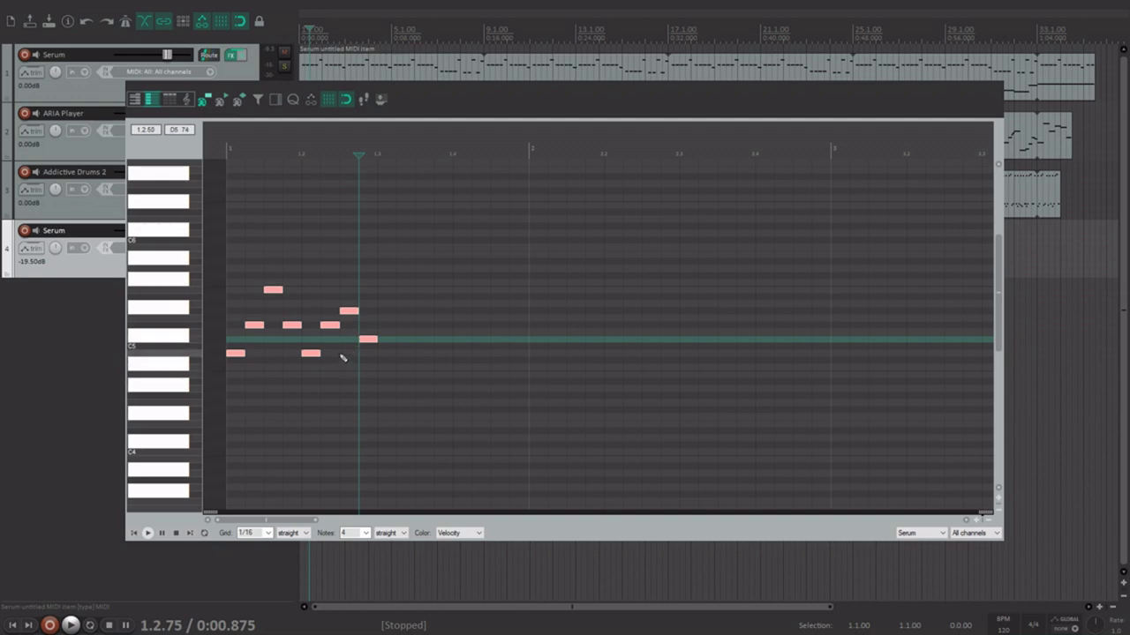
key("ctrl+a")
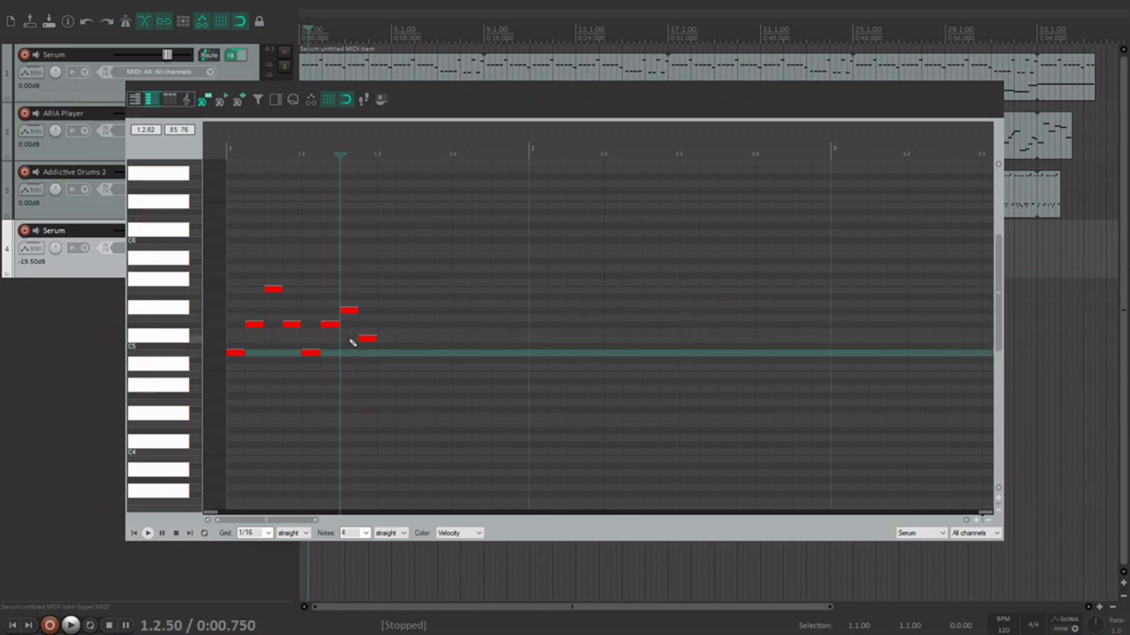
key("ctrl+a")
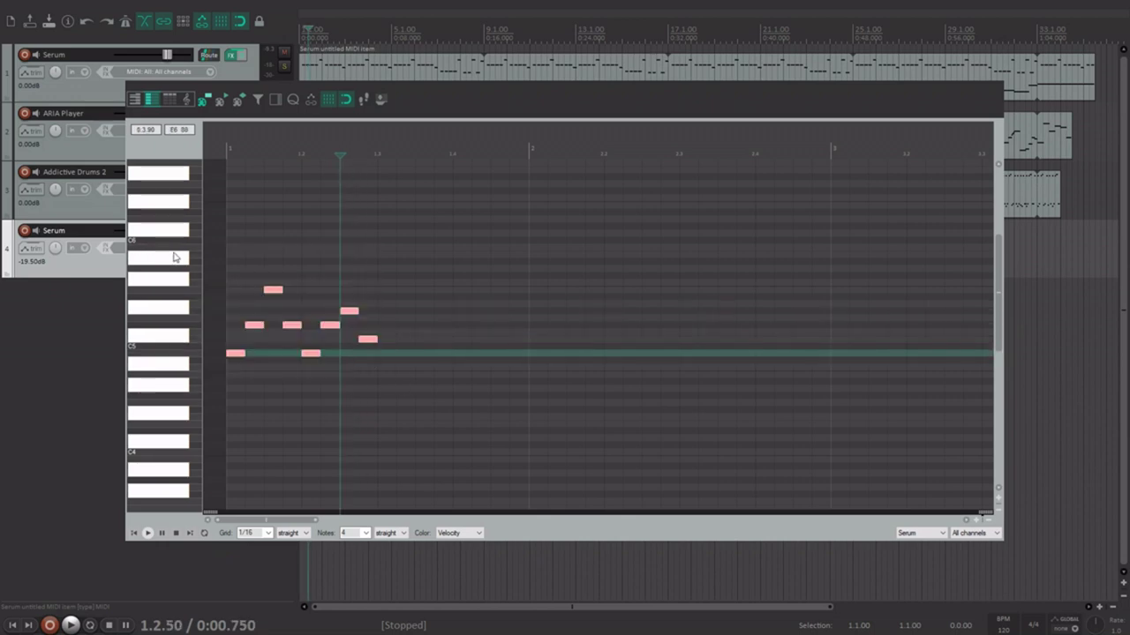
key("ctrl+c")
key("ctrl+v")
key("w")
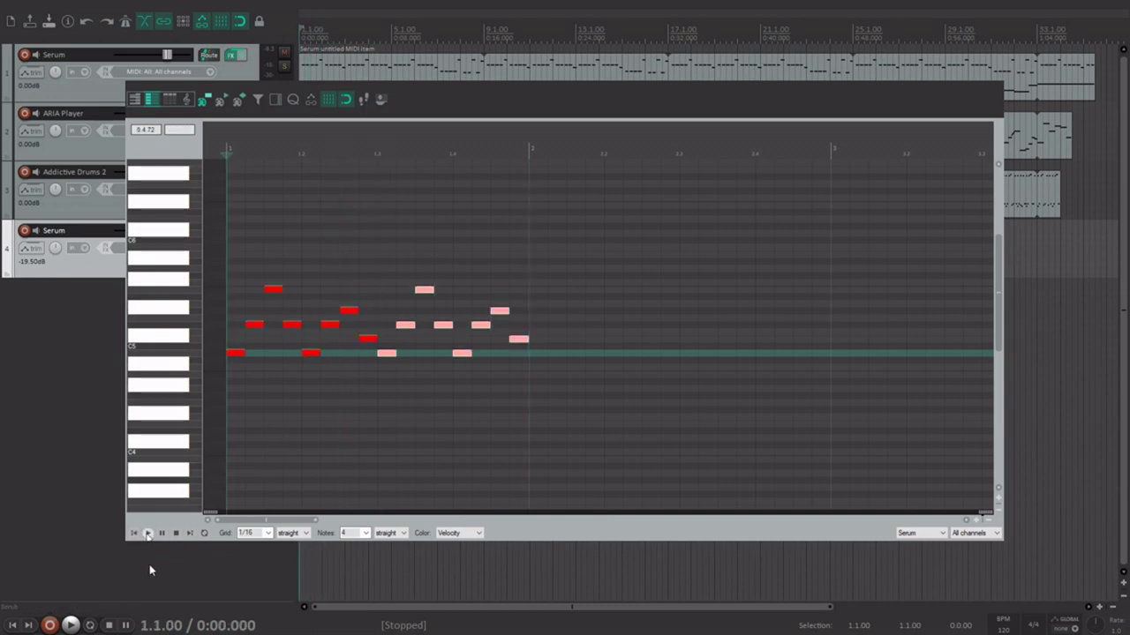
key("space")
scroll(288, 422, "down", 3)
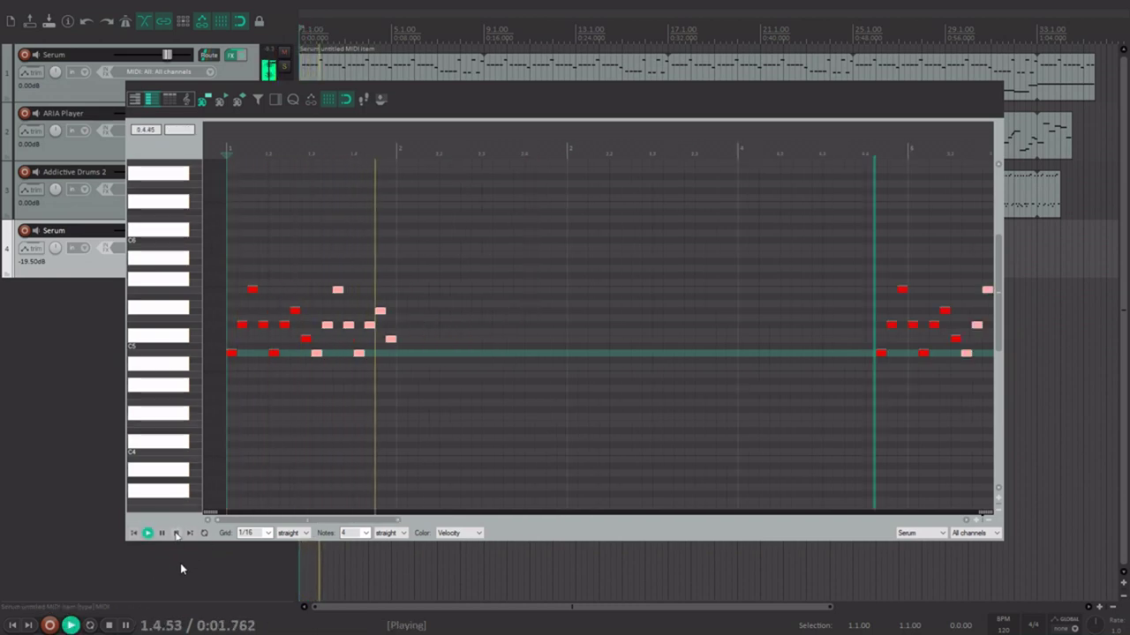
Paste the one-bar melody into bars 2 and 3 and extend the item's loop length to about the middle of bar 7
key("space")
key("ctrl+a")
left_click(399, 155)
scroll(486, 287, "down", 3)
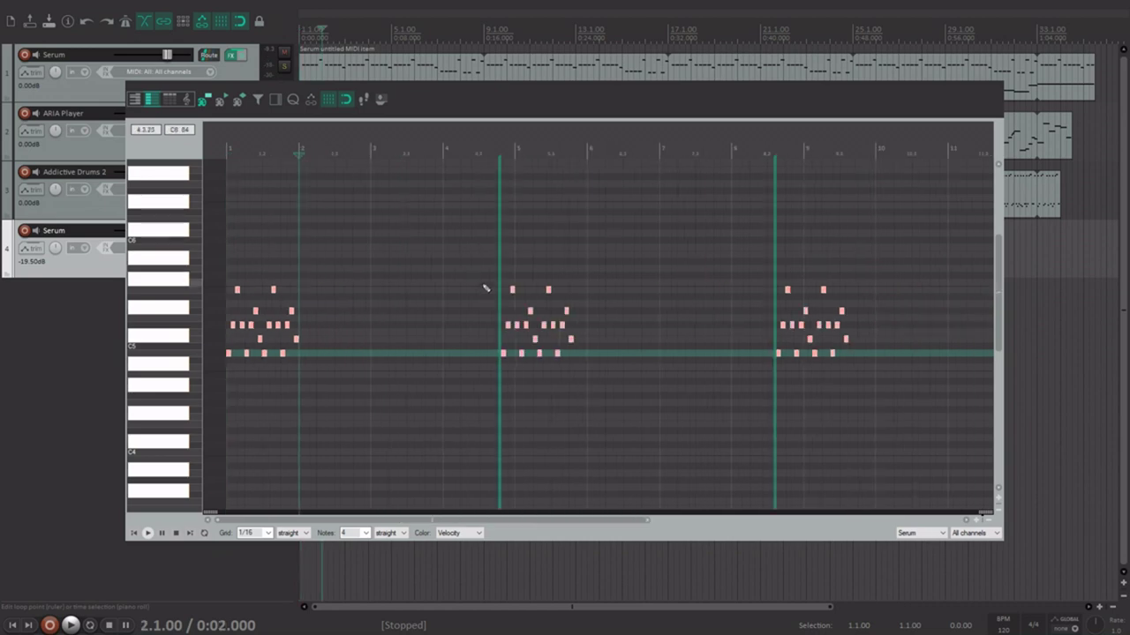
key("ctrl+v")
left_click_drag(497, 290, 696, 313)
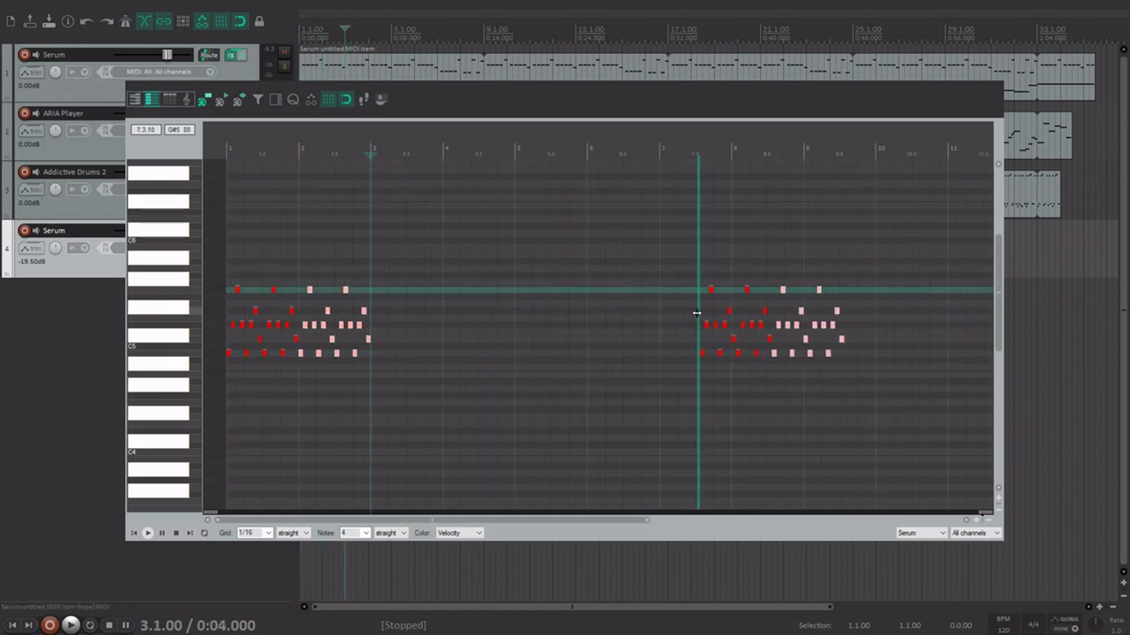
Play back the extended melody from the start of the item
key("Home")
key("space")
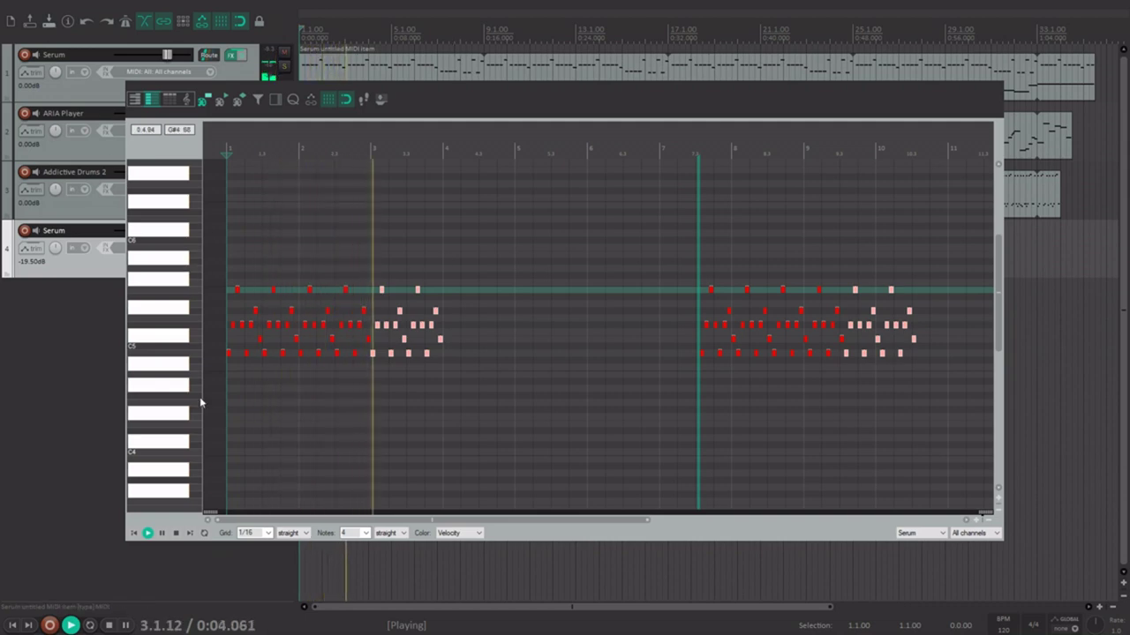
left_click(180, 536)
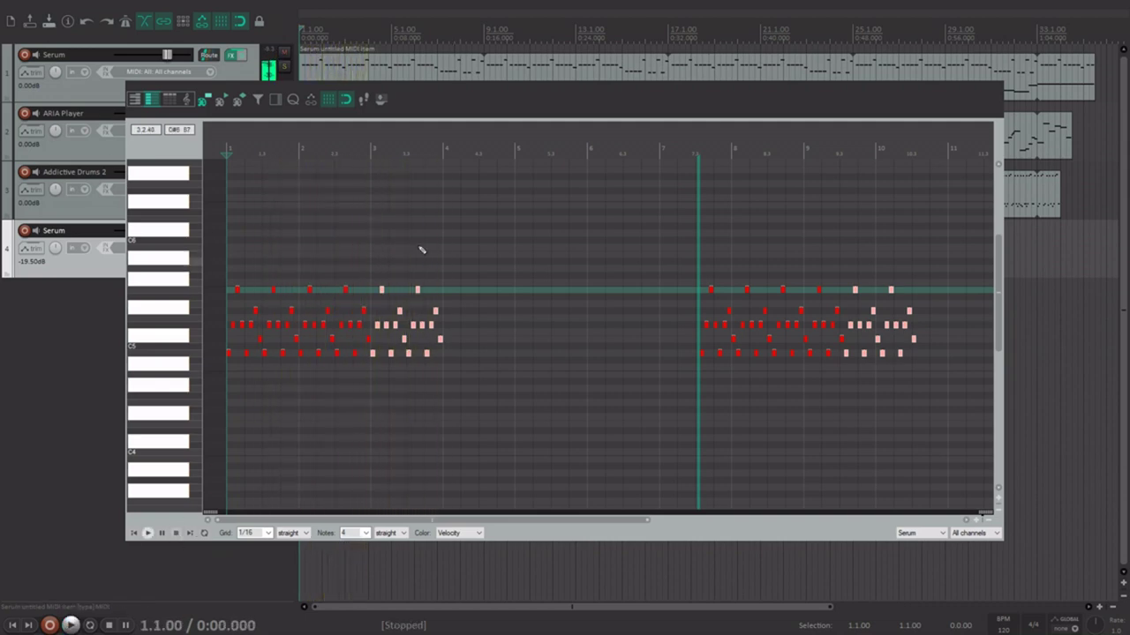
Paste the one-bar melody into bar 4 and extend the item's loop length to bar 9
left_click(443, 150)
key("ctrl+v")
scroll(529, 234, "down", 3)
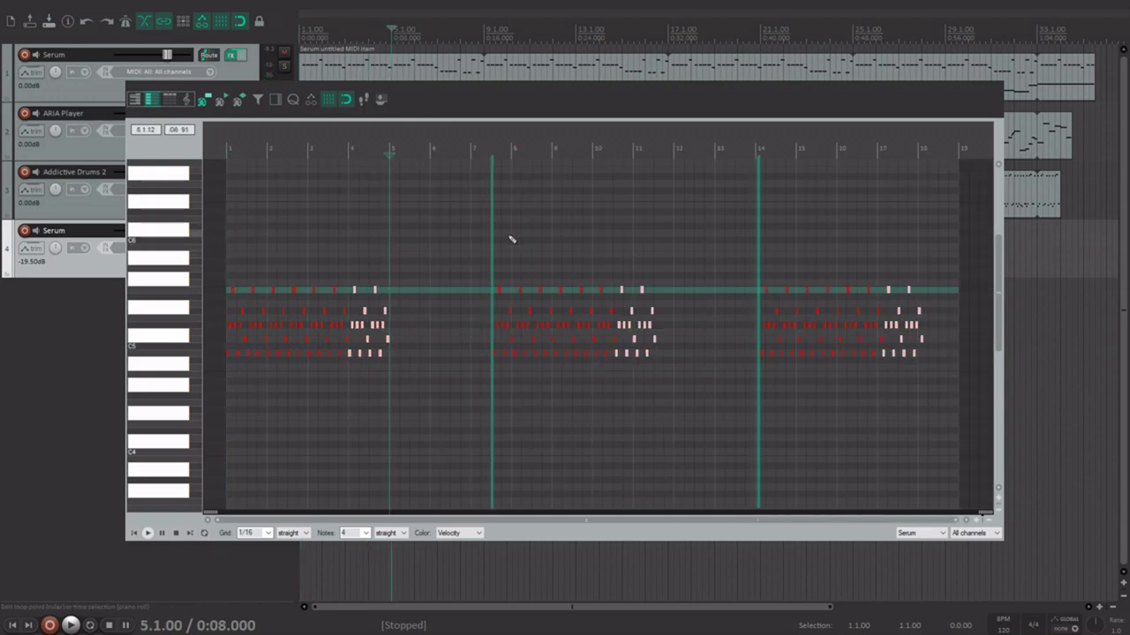
left_click_drag(491, 232, 548, 234)
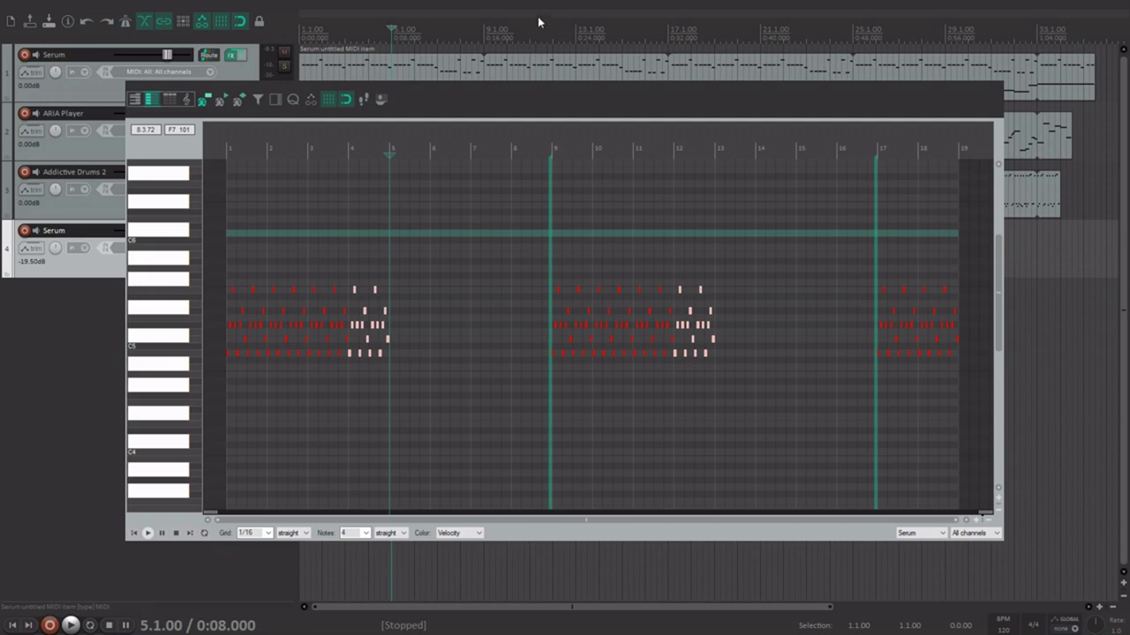
Copy the whole four-bar melody into bars 5 to 8
key("ctrl+a")
key("ctrl+c")
key("ctrl+v")
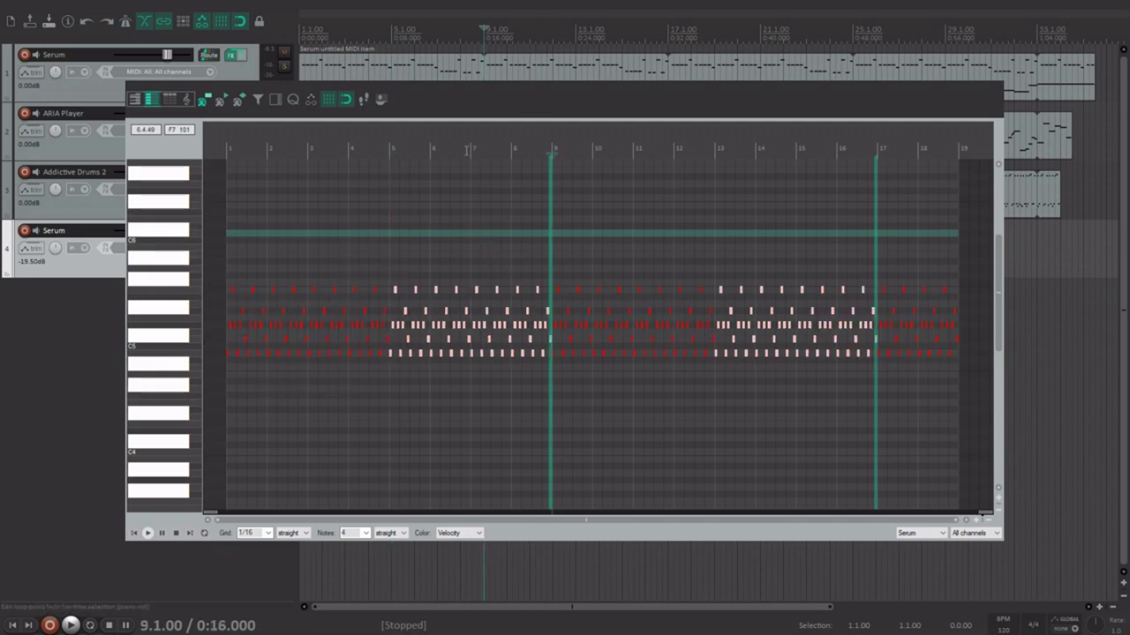
Lower the four lowest notes of bar 7, one on each beat, by several semitones
left_click(474, 150)
scroll(651, 378, "up", 5)
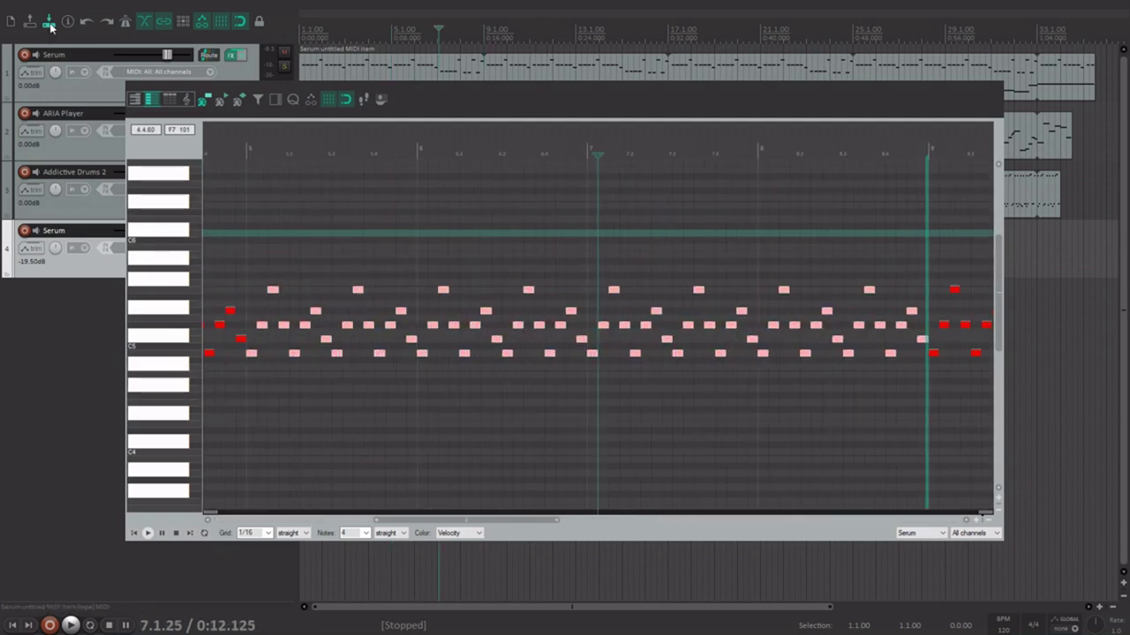
left_click(610, 358)
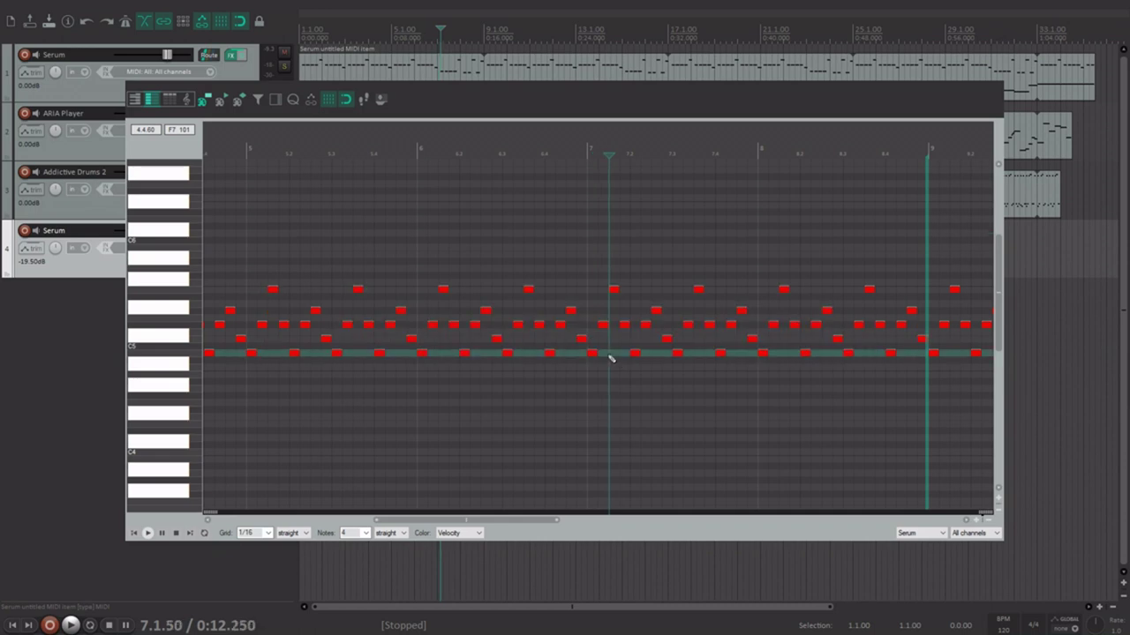
scroll(608, 355, "up", 1)
left_click_drag(578, 364, 756, 356)
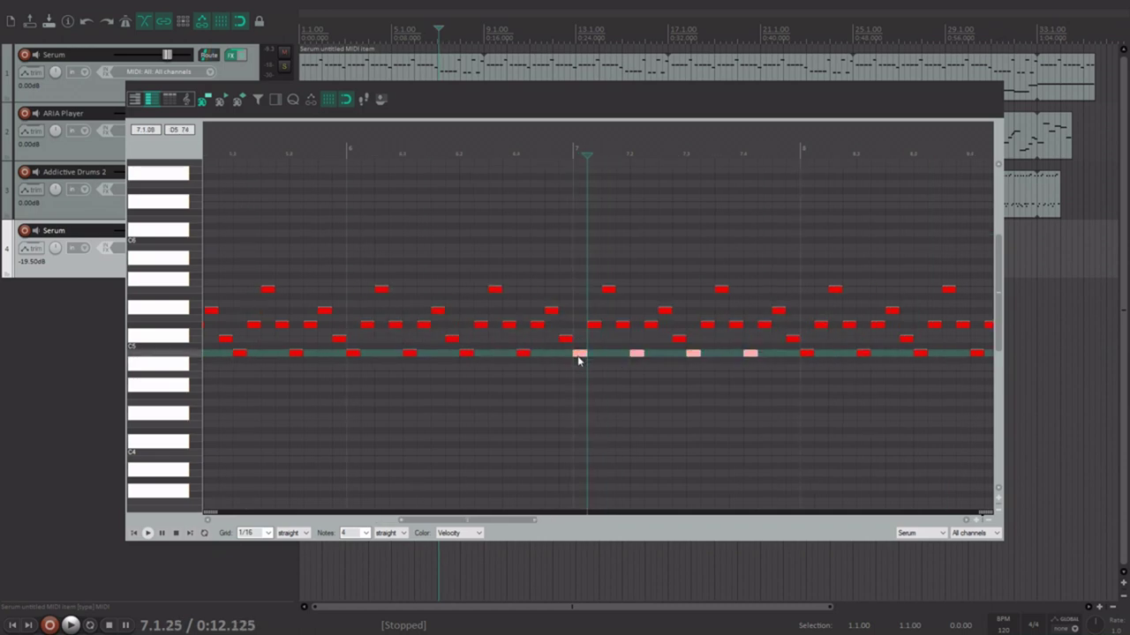
left_click_drag(579, 360, 580, 395)
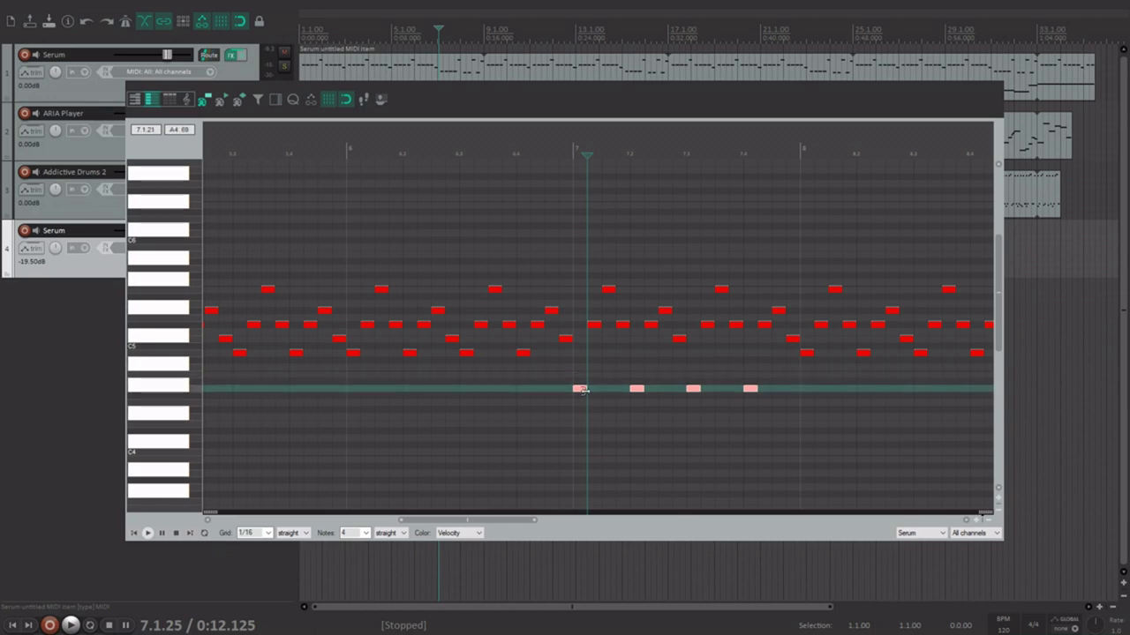
Rework the ends of both half-bars in bar 7, lowering the high notes and moving their neighbouring sixteenths to the pattern's existing pitches
left_click(596, 389)
left_click(579, 326)
left_click(605, 390)
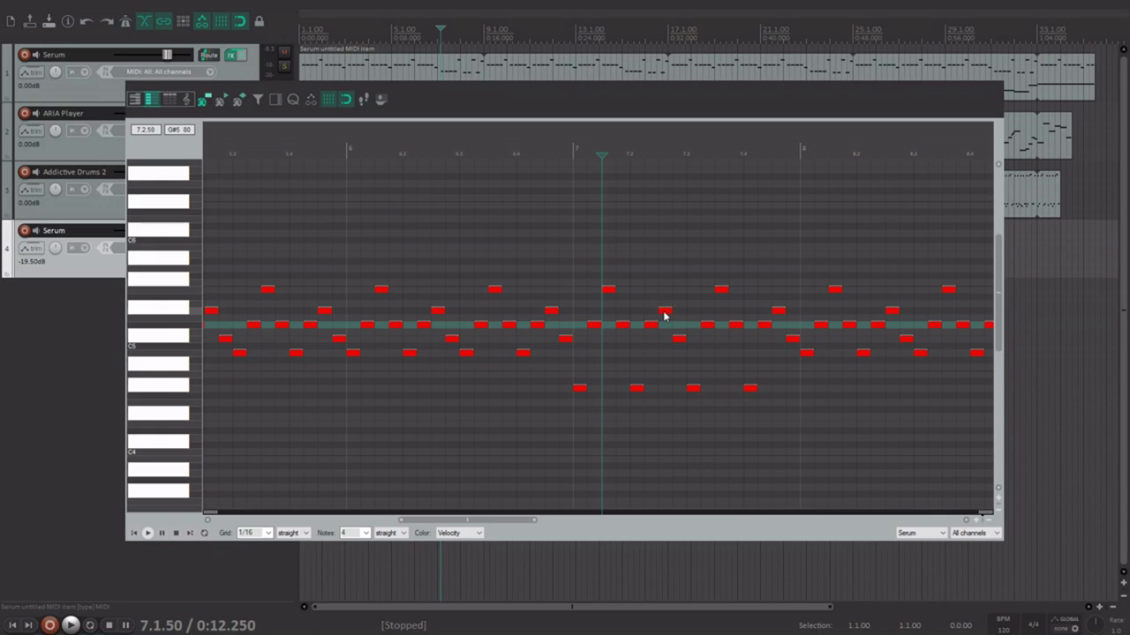
mouse_move(664, 315)
left_mouse_down()
mouse_move(664, 356)
mouse_move(680, 326)
left_mouse_up()
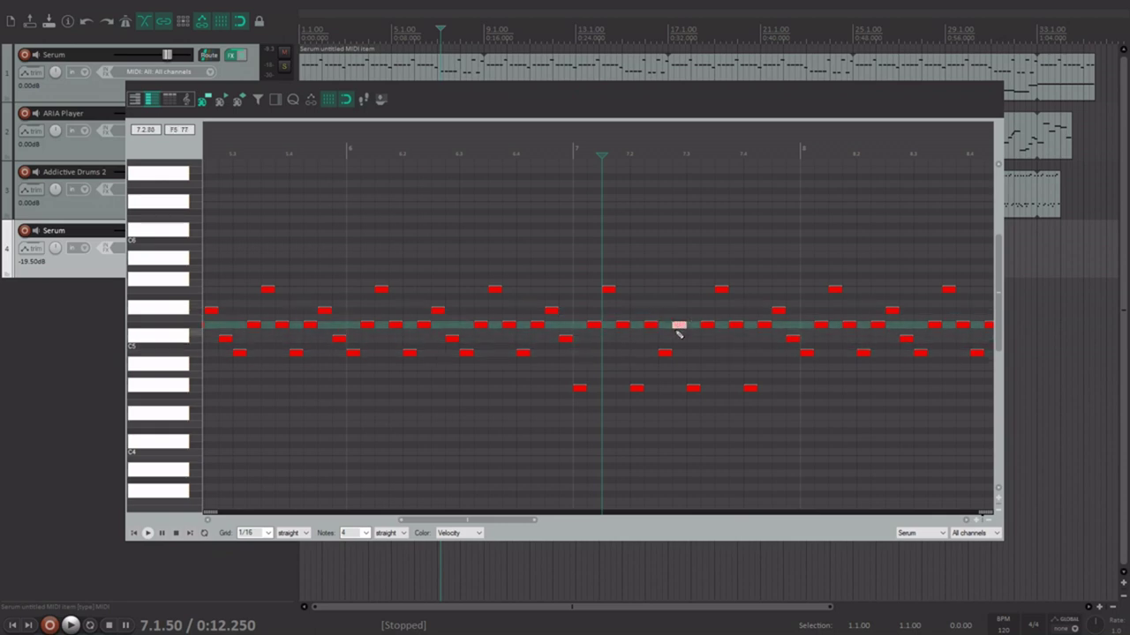
left_click(758, 327)
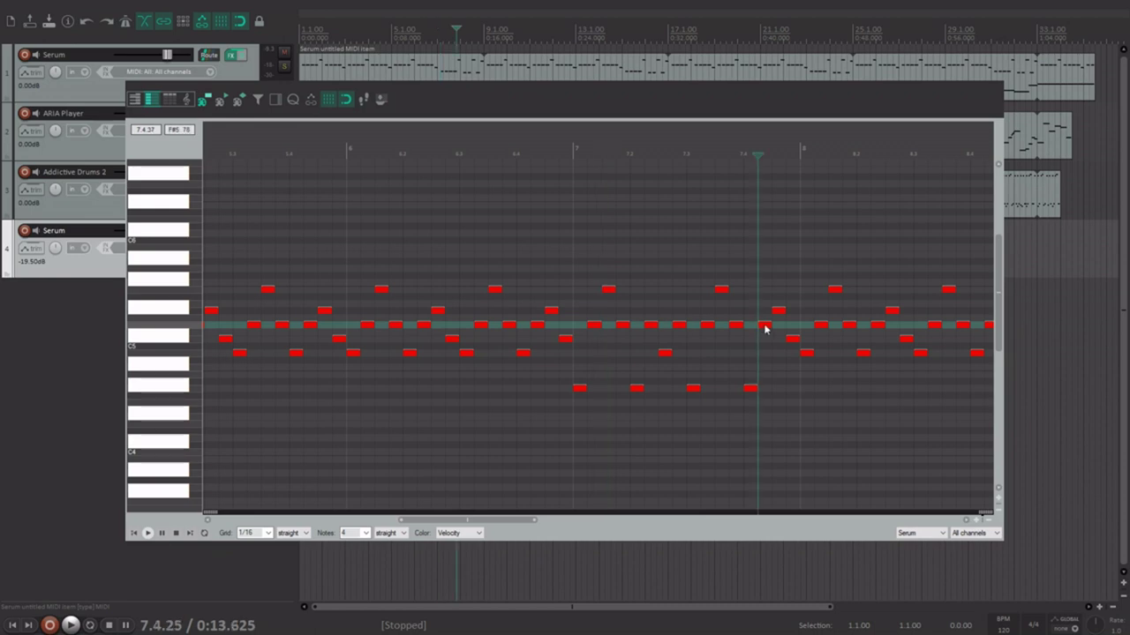
left_click_drag(764, 329, 764, 353)
left_click_drag(780, 313, 797, 390)
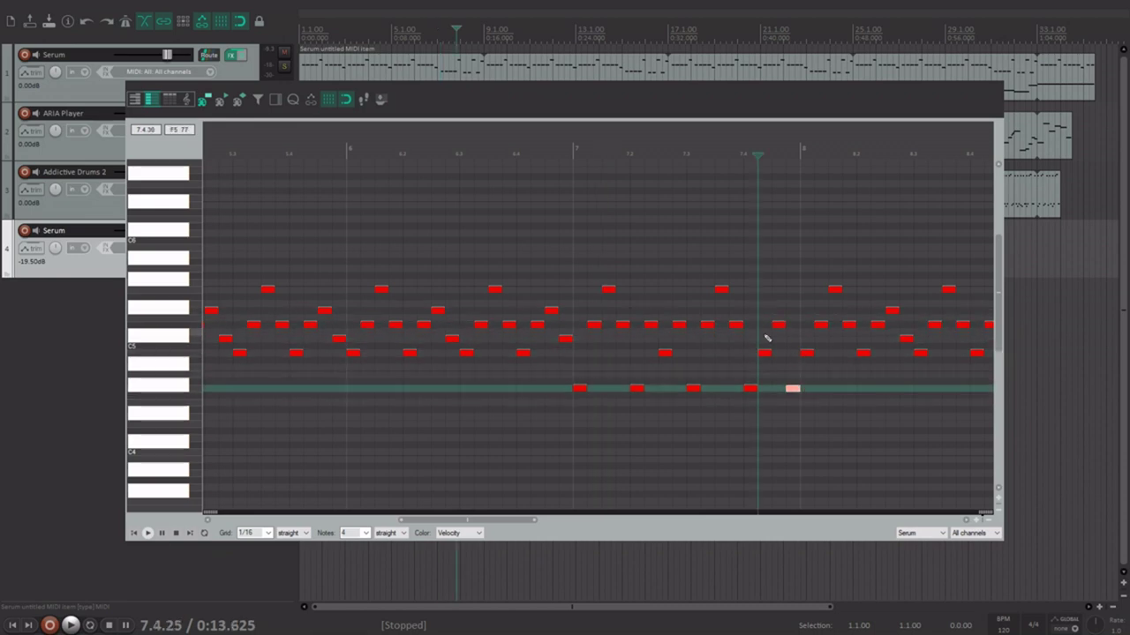
Delete the notes in bar 8 and replace them with a copy of the edited bar 7
scroll(767, 338, "down", 2)
left_click_drag(708, 280, 876, 372)
key("Delete")
left_click_drag(783, 439, 539, 270)
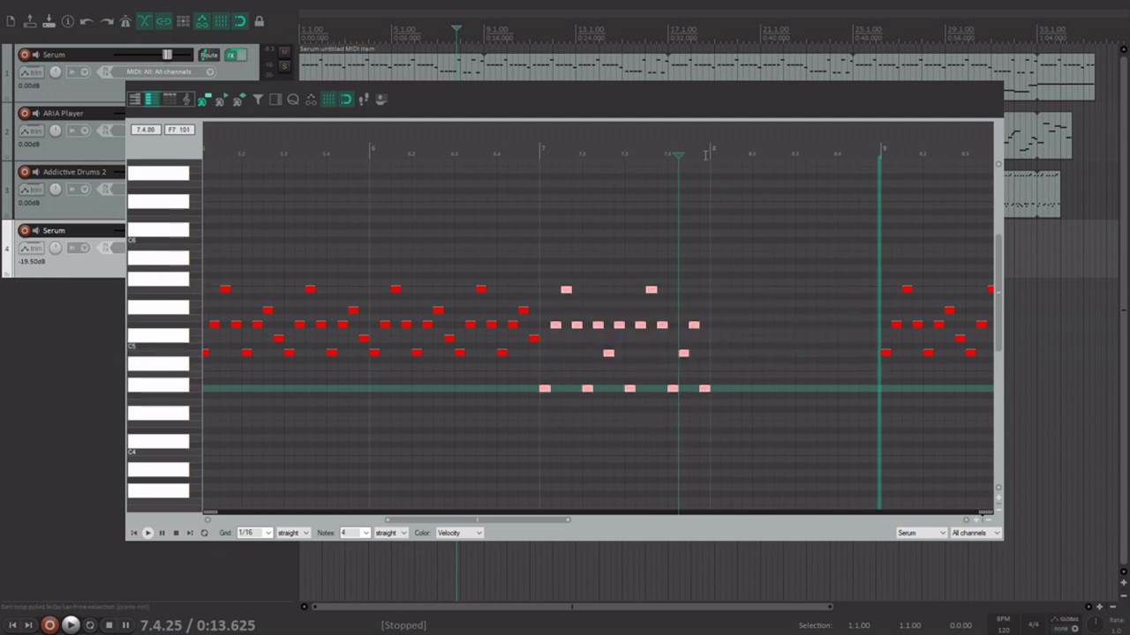
left_click(706, 156)
key("ctrl+v")
Vary bar 8 by lowering its first three bass notes one step, raising the last two, and raising the two next-lowest notes
scroll(618, 391, "up", 2)
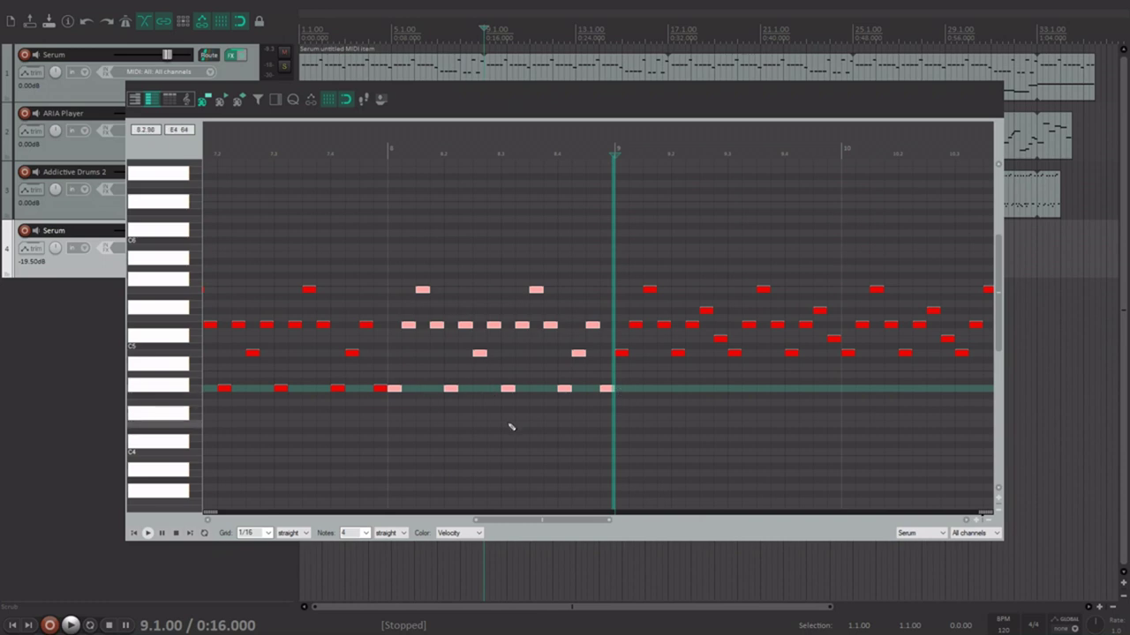
left_click_drag(658, 405, 396, 397)
left_click_drag(697, 433, 481, 331)
left_click(536, 290)
left_click(422, 290, "ctrl")
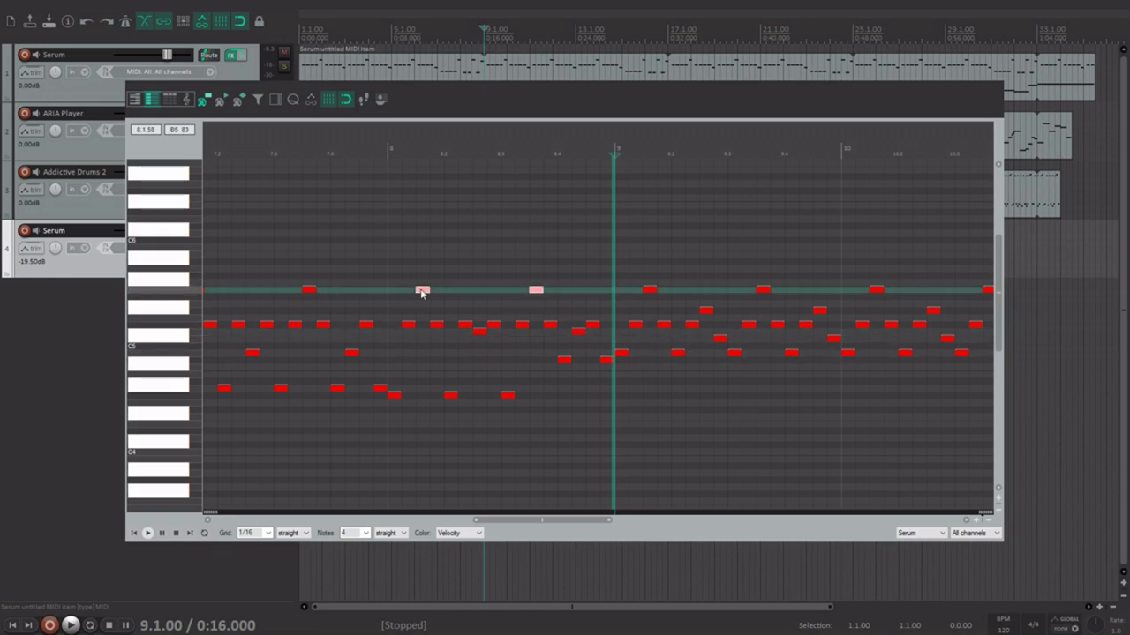
left_click(422, 290)
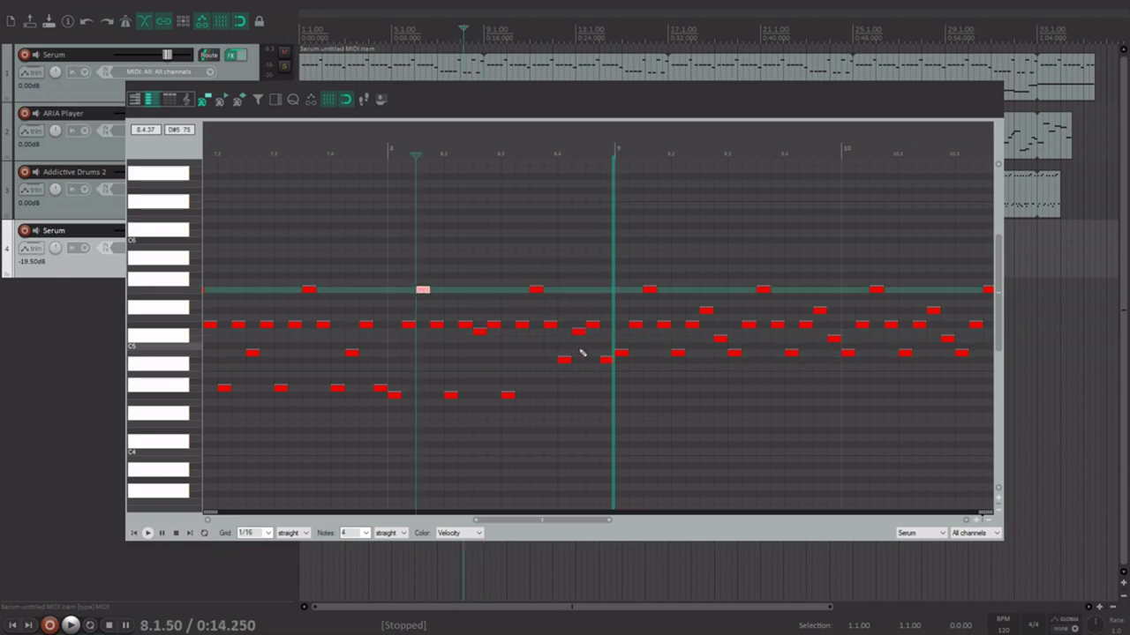
left_click(583, 353)
Review the full eight-bar melody and return the edit cursor to the start of the item
scroll(574, 333, "down", 5)
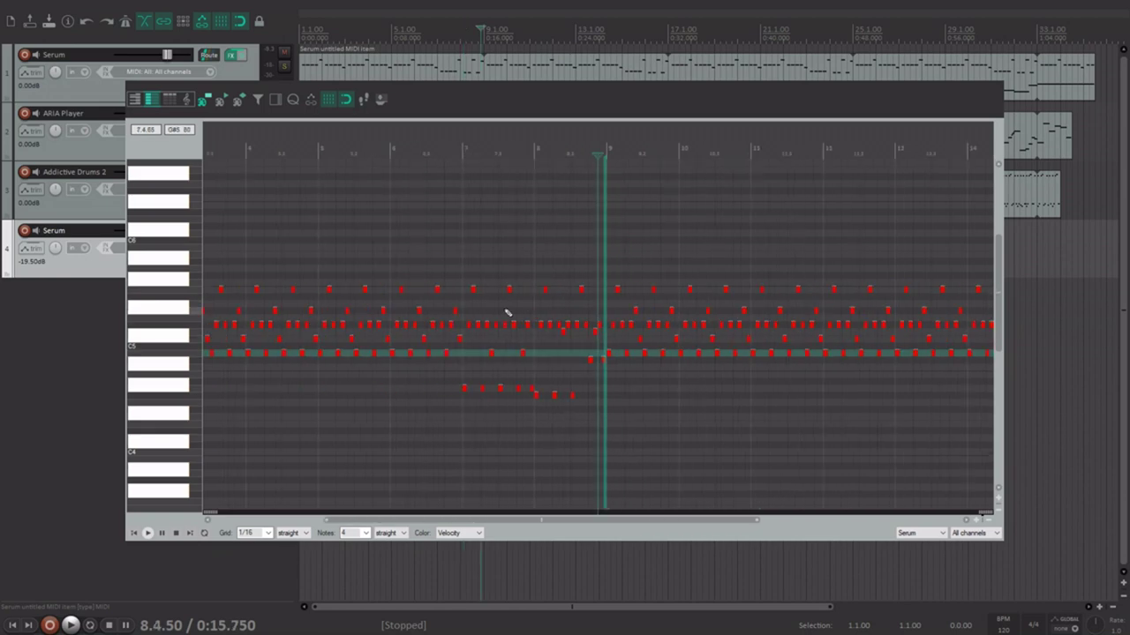
left_click(516, 395)
scroll(481, 284, "down", 3)
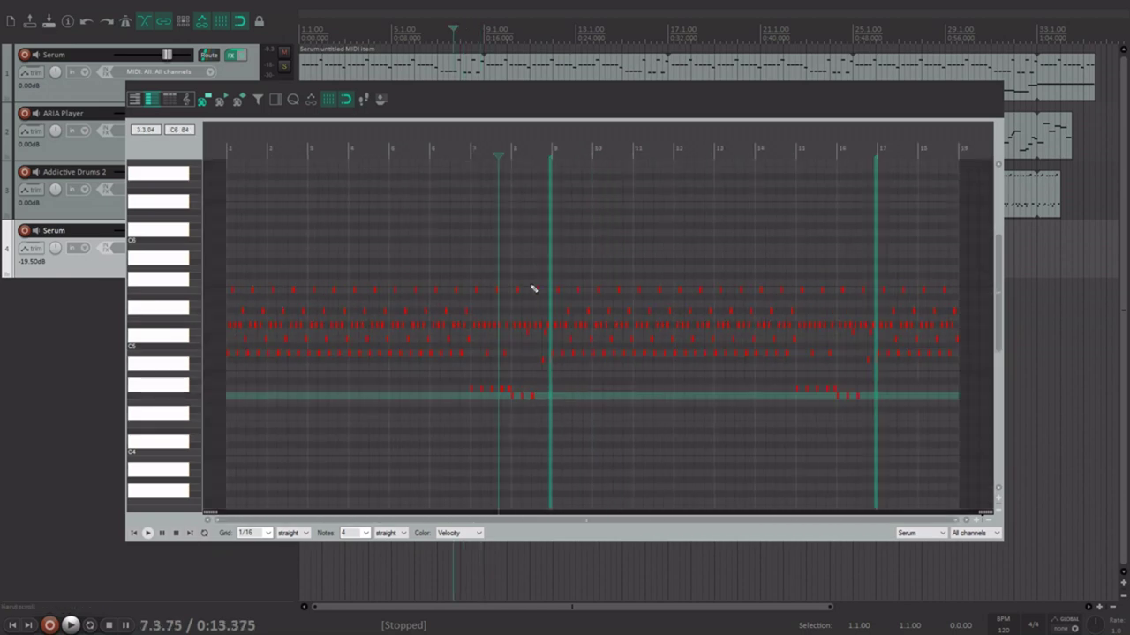
scroll(379, 380, "up", 3)
left_click(134, 534)
scroll(386, 365, "down", 1)
scroll(389, 363, "up", 3)
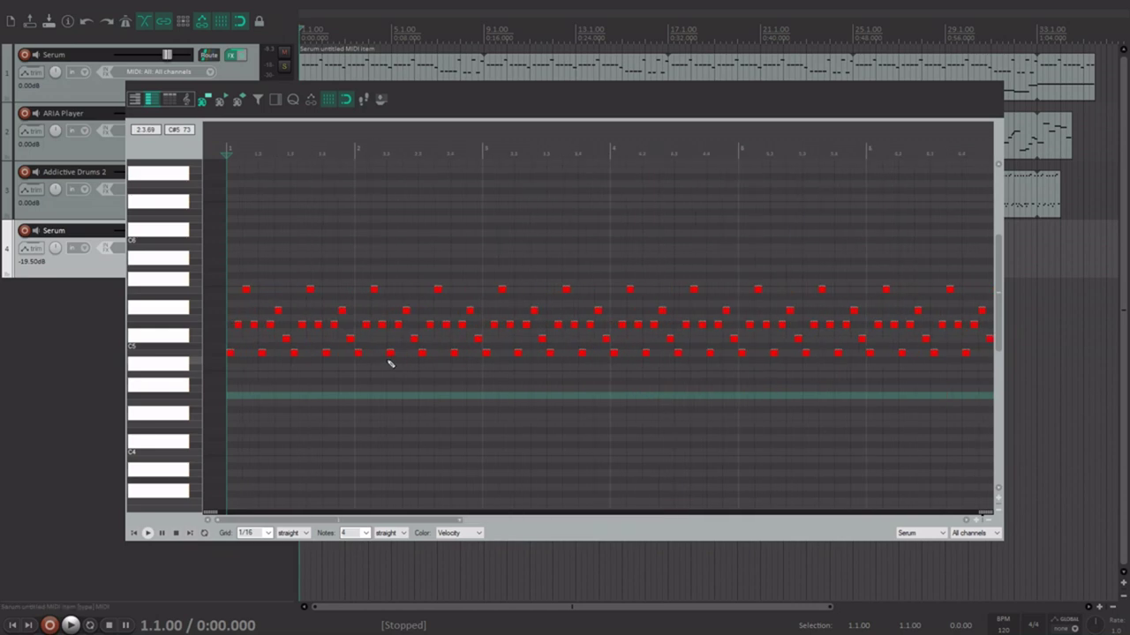
scroll(406, 356, "down", 1)
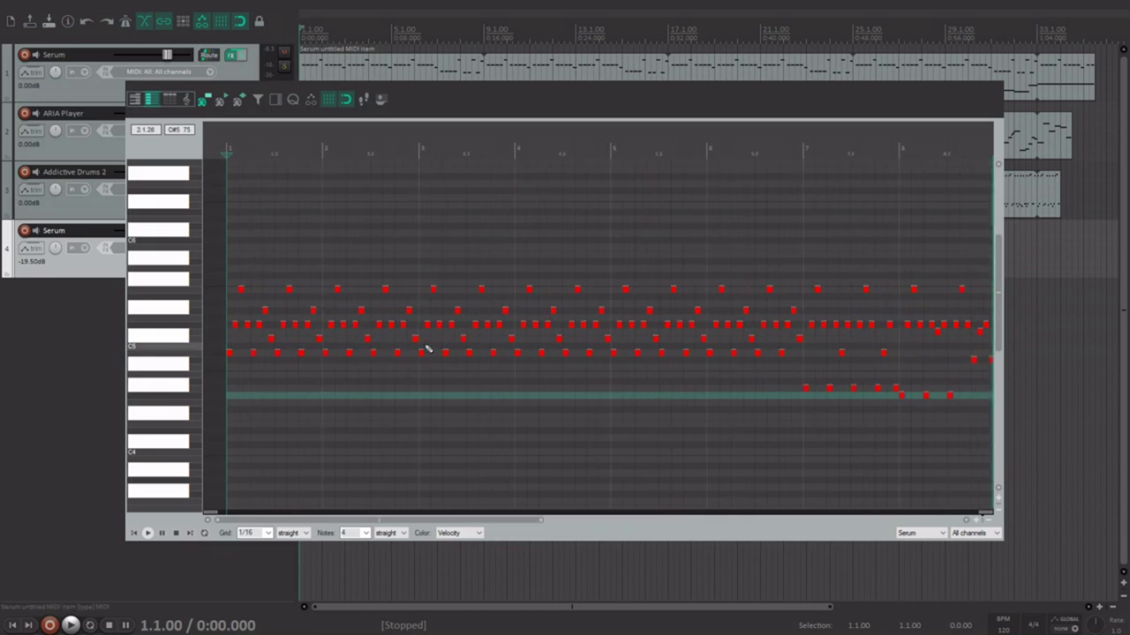
Raise the two highest notes in bar 3 by a few semitones
left_click(450, 194)
scroll(525, 289, "up", 1)
left_click(514, 291)
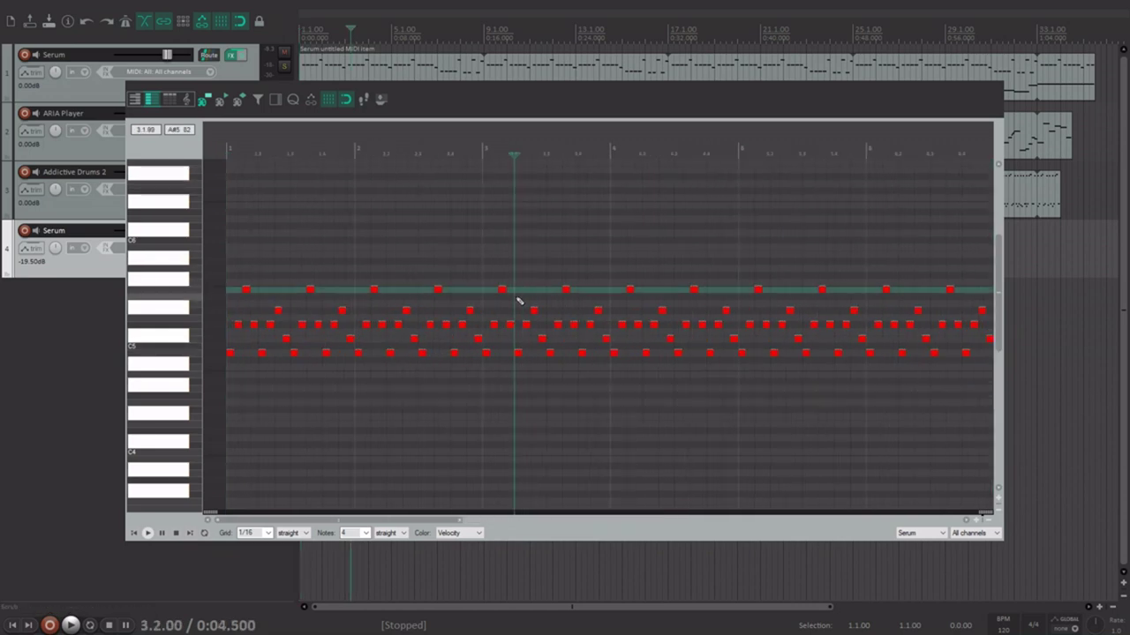
left_click(510, 352)
left_click(516, 291)
left_click_drag(572, 295, 501, 269)
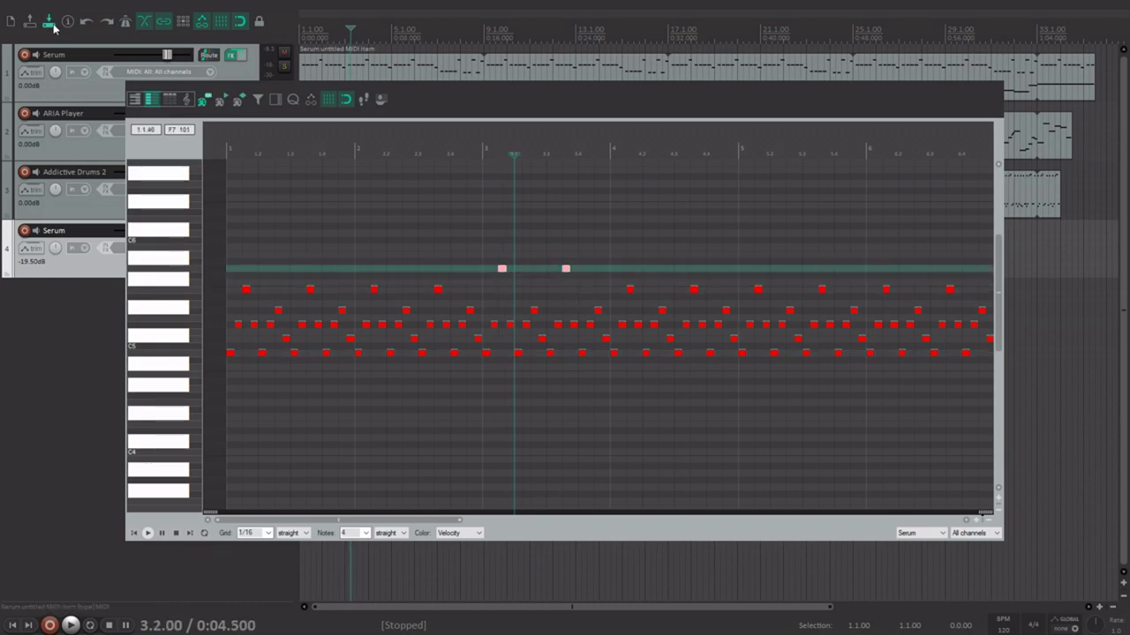
Examine the arpeggio's note rows and timing around the two raised notes in bar 3
left_click(499, 355)
left_click(507, 339)
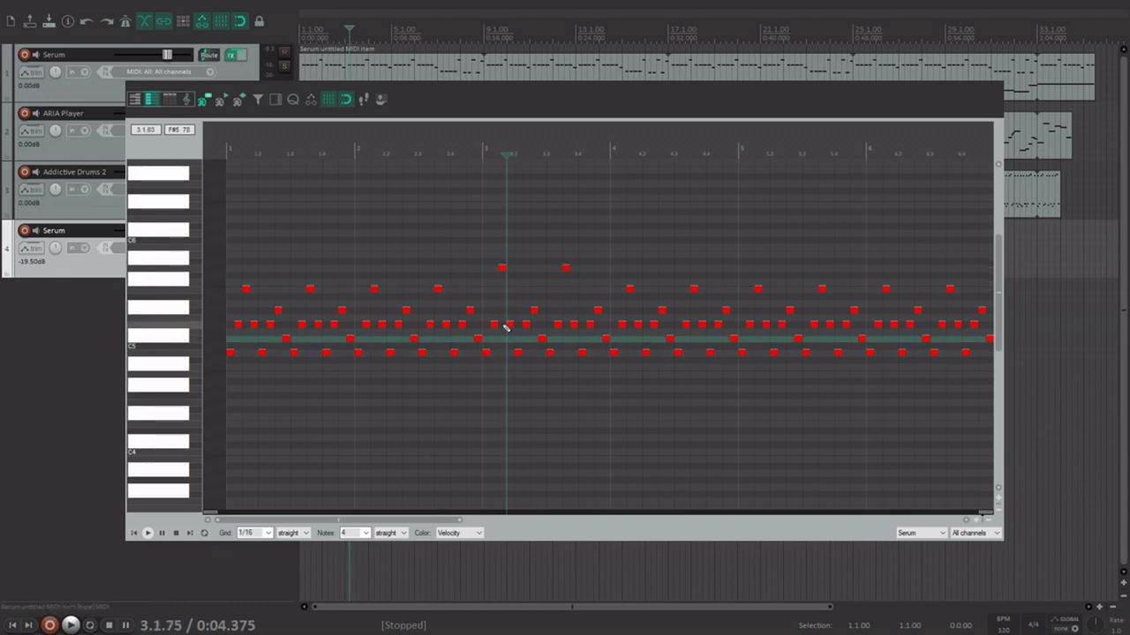
left_click(503, 324)
left_click(517, 310)
left_click(523, 270)
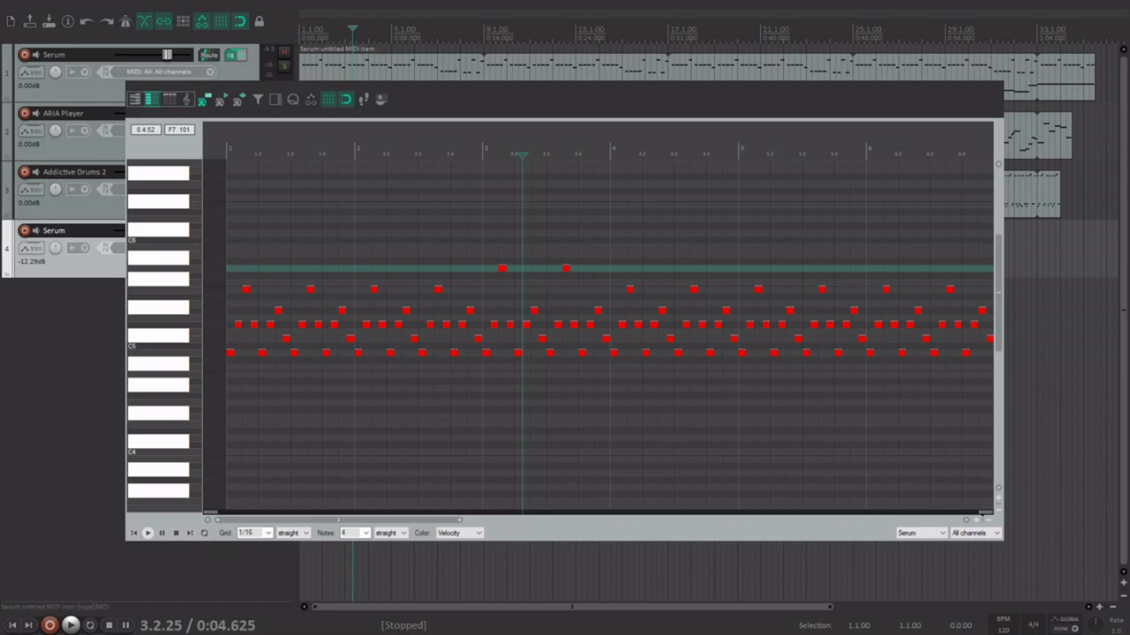
left_click(505, 353)
left_click(516, 324)
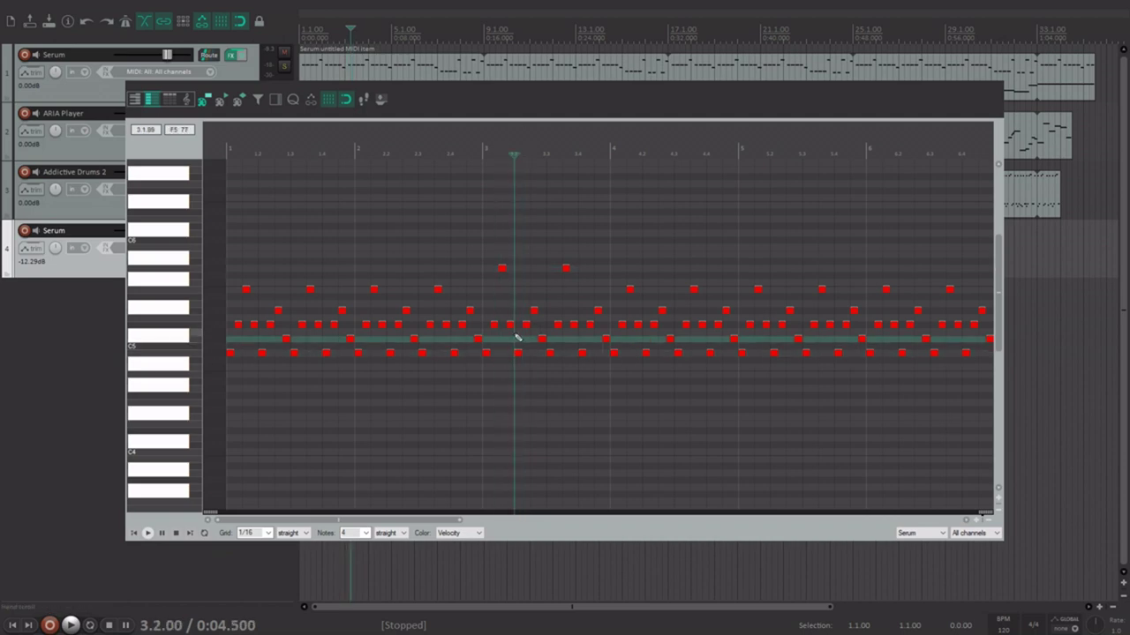
left_click(521, 323)
left_click(516, 269)
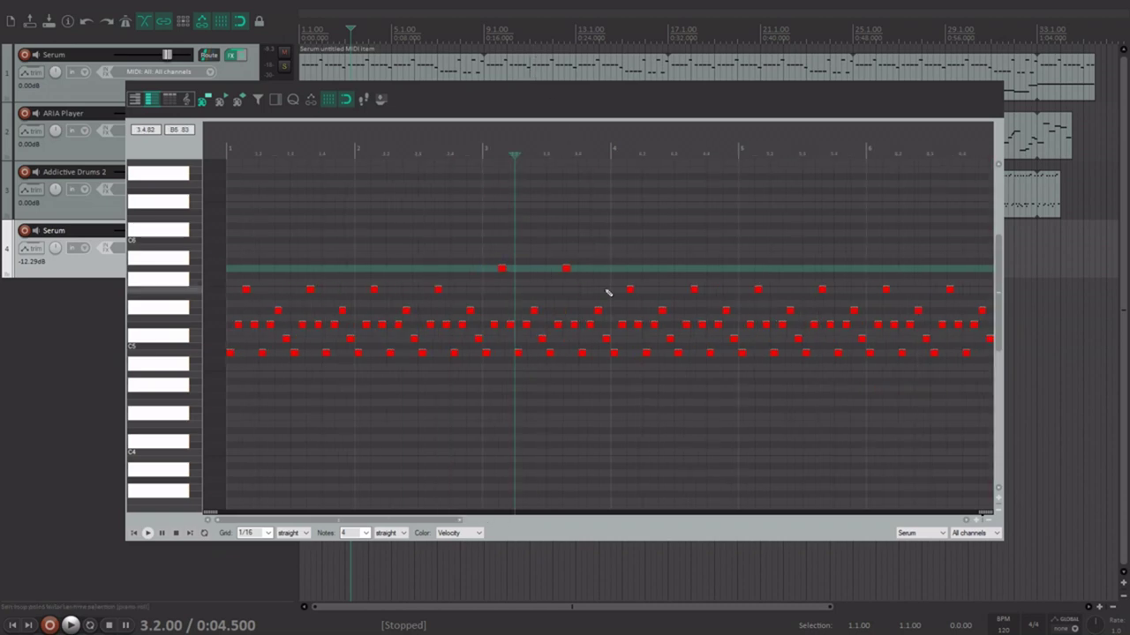
scroll(600, 305, "up", 2)
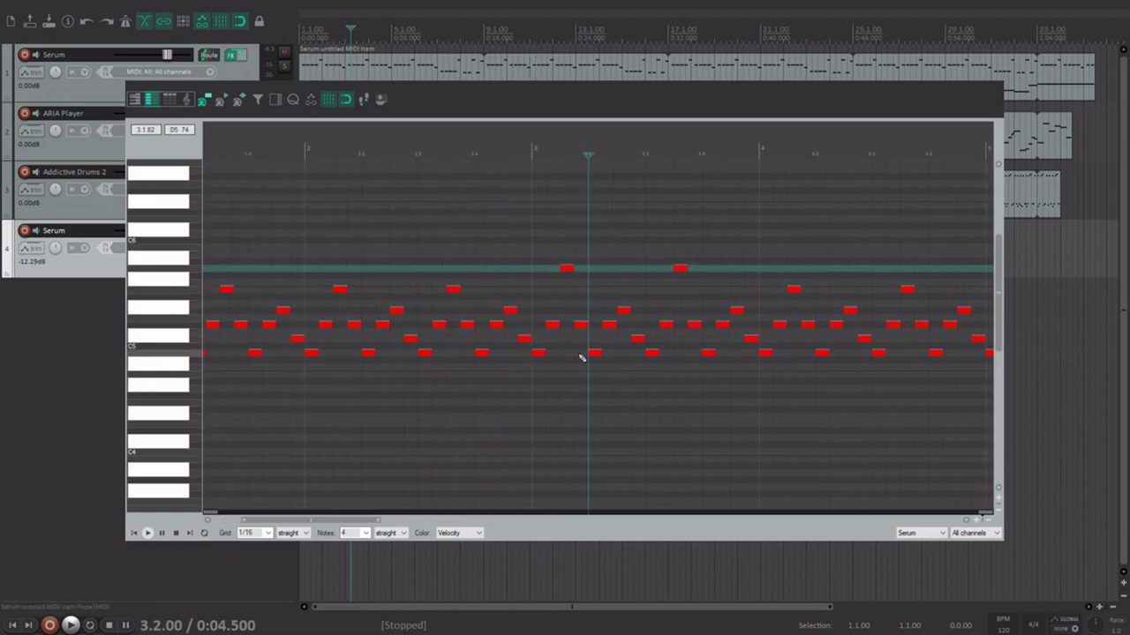
left_click(586, 352)
left_click(592, 326)
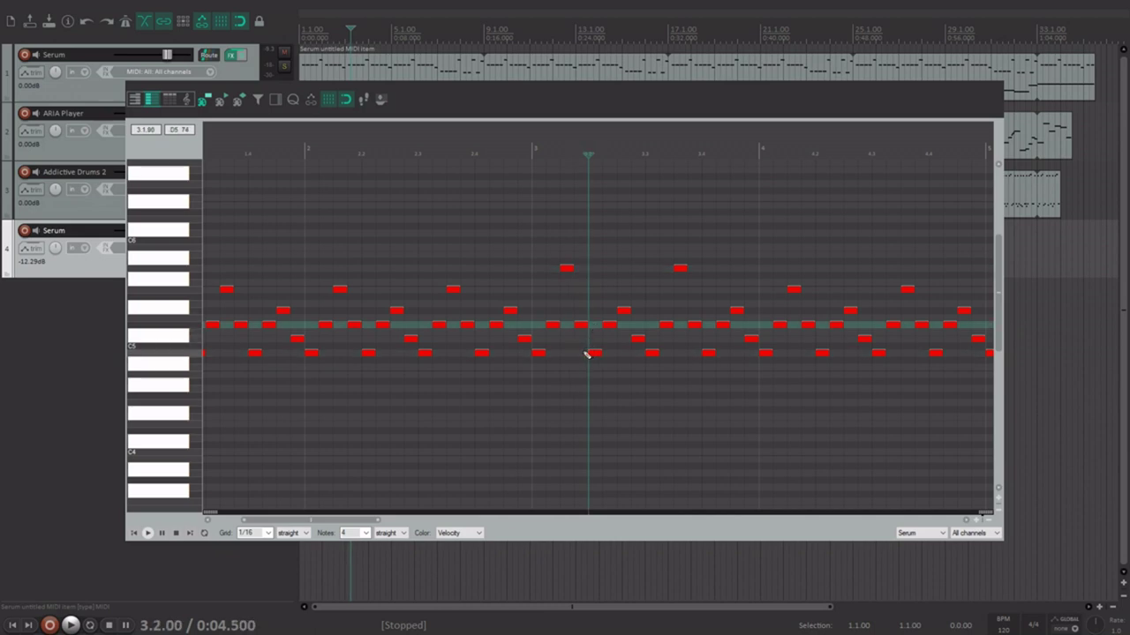
left_click(597, 313)
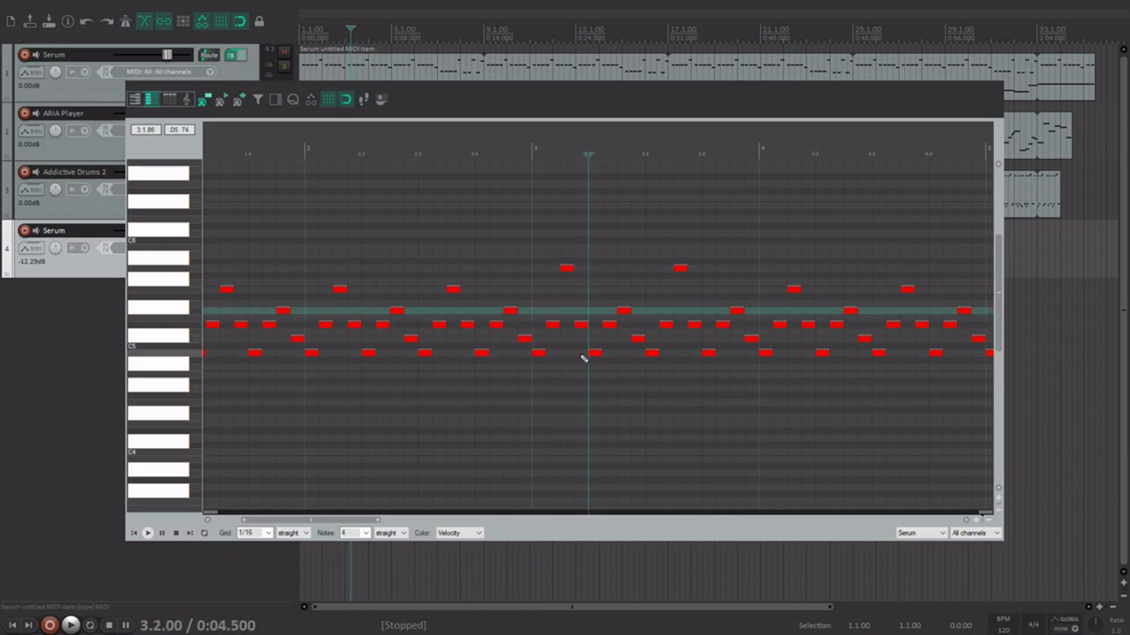
left_click(578, 355)
left_click(590, 269)
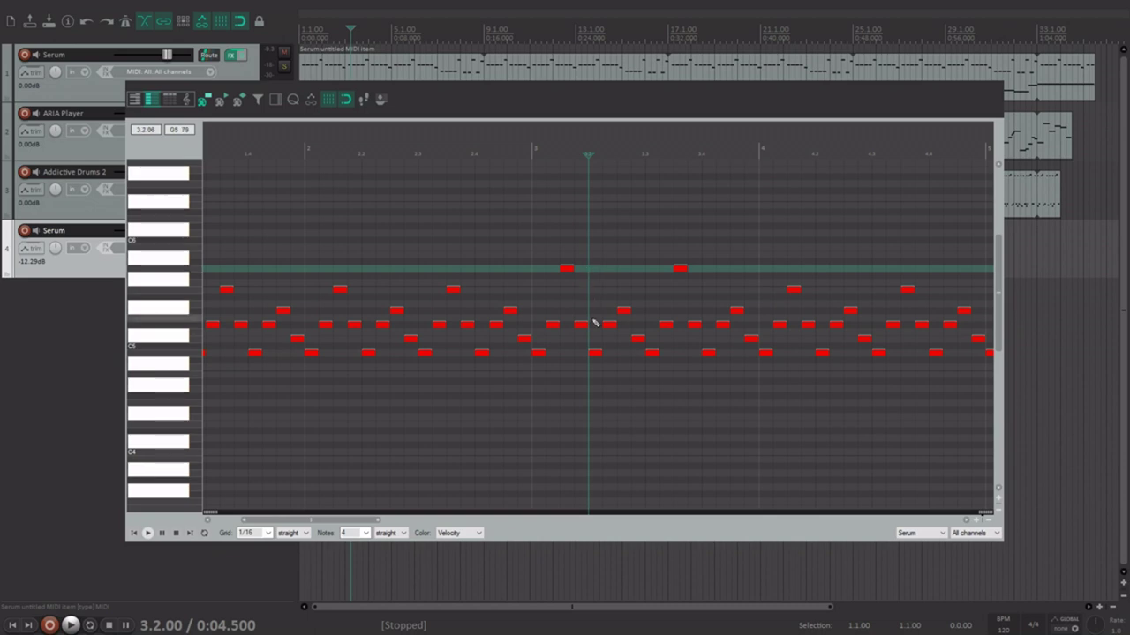
left_click(585, 356)
left_click(604, 343)
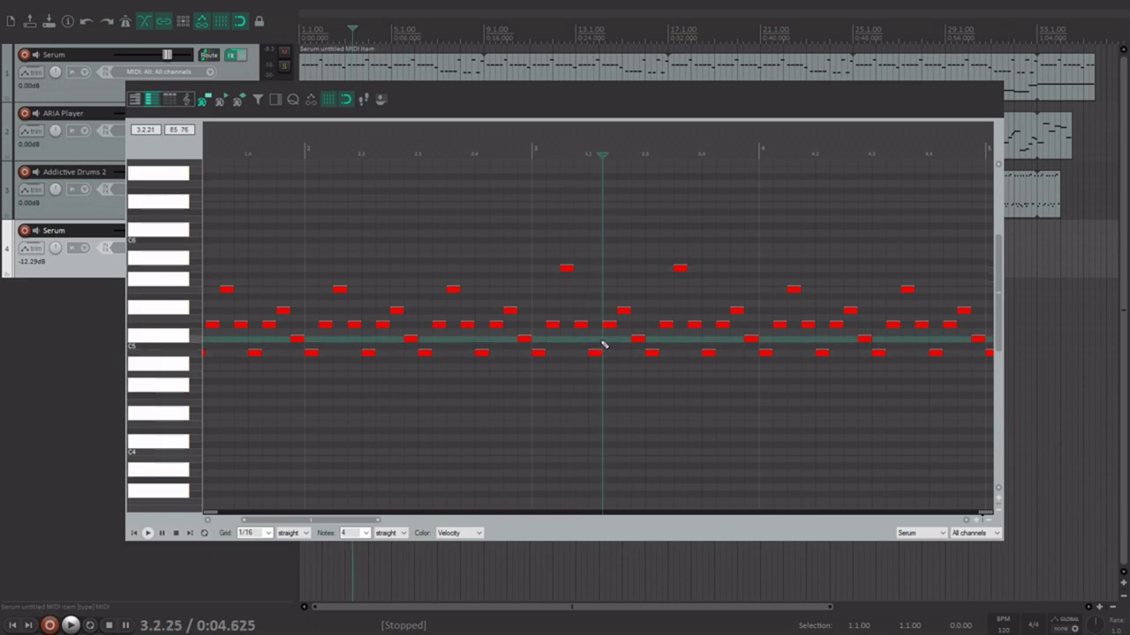
scroll(609, 341, "down", 3)
scroll(557, 353, "up", 1)
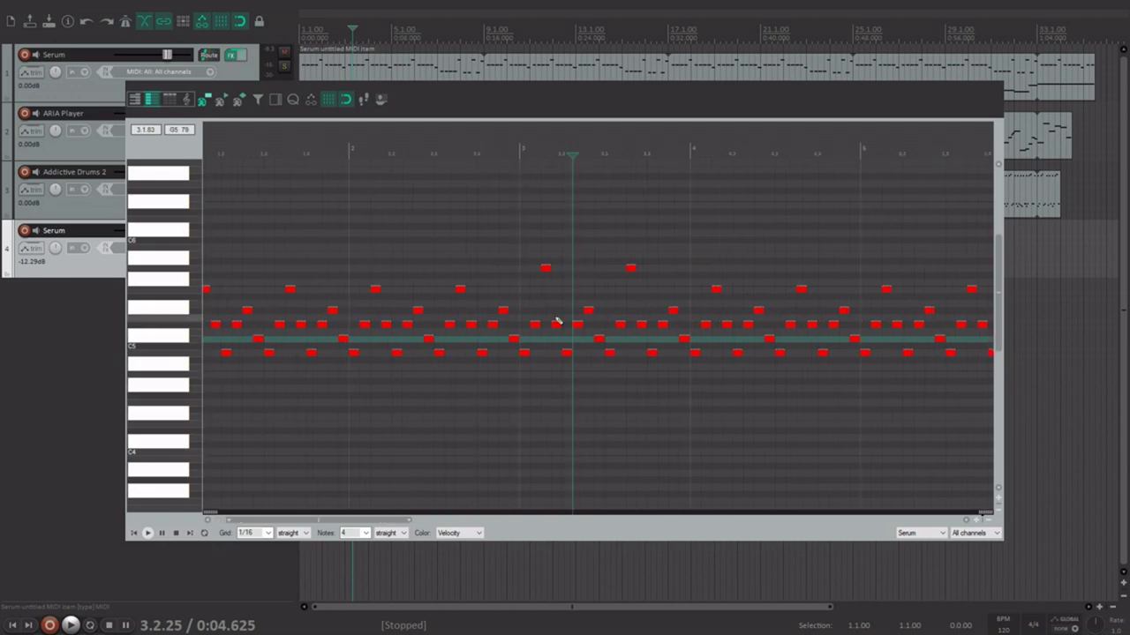
left_click(551, 352)
left_click(543, 340)
left_click(542, 325)
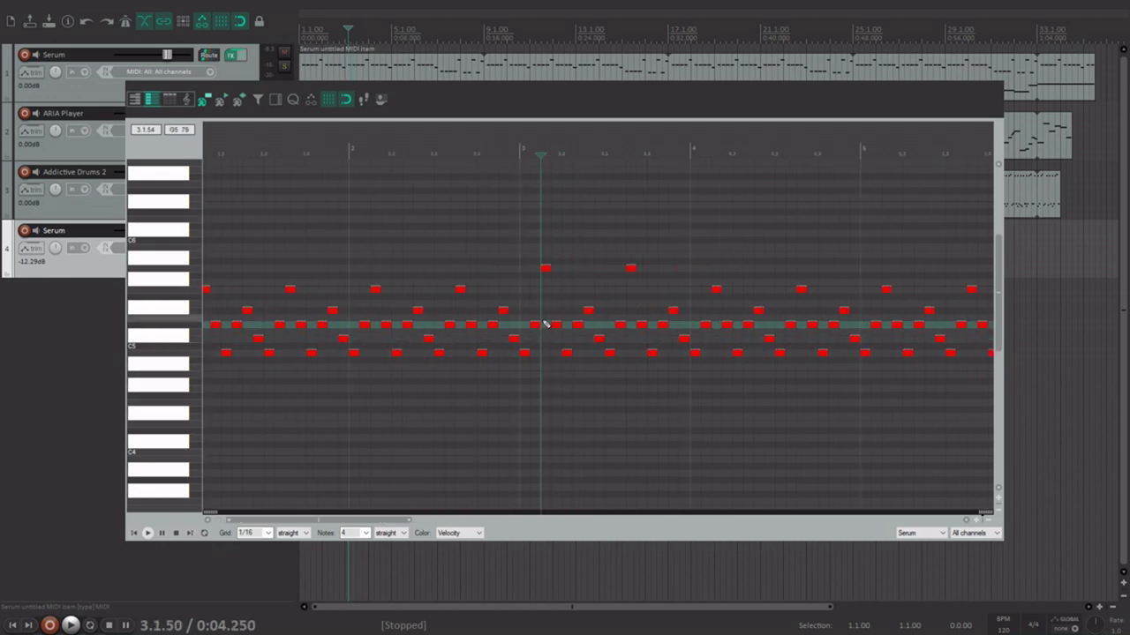
left_click(543, 311)
left_click(551, 325)
left_click(542, 339)
left_click(549, 354)
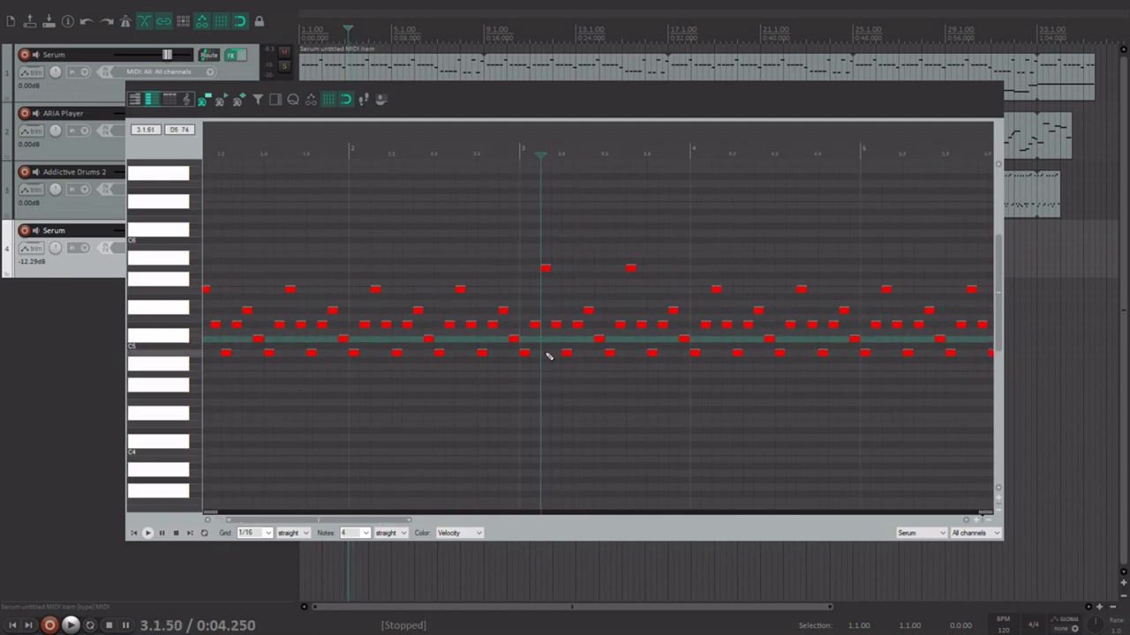
left_click(531, 269)
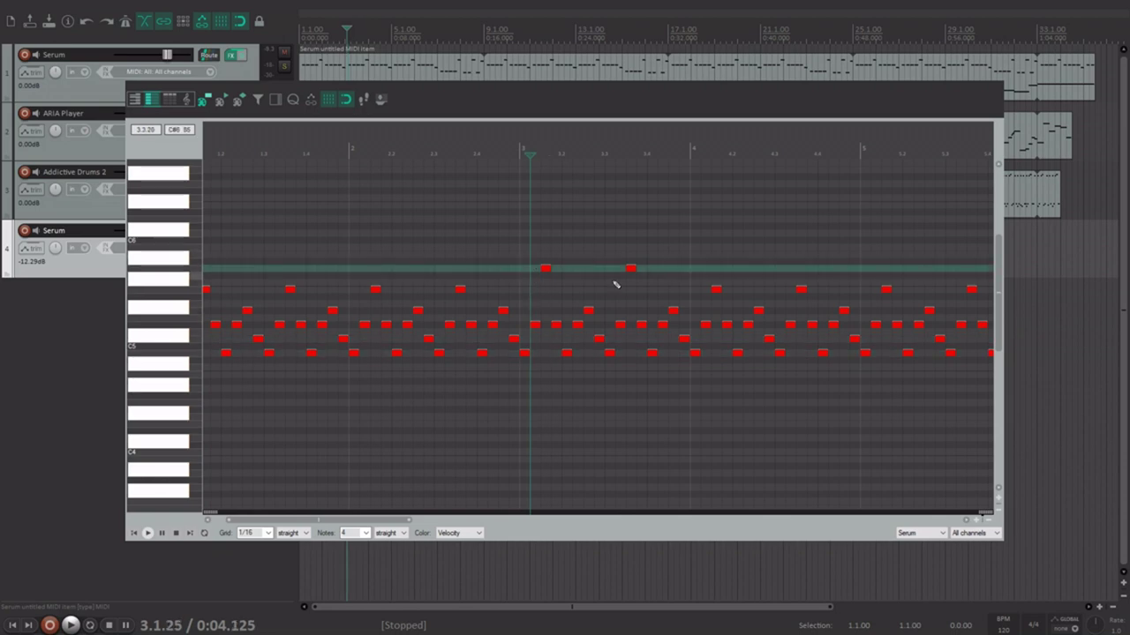
Raise the two highest notes in bar 6 to the same pitch as the raised notes in bar 3
scroll(600, 293, "down", 3)
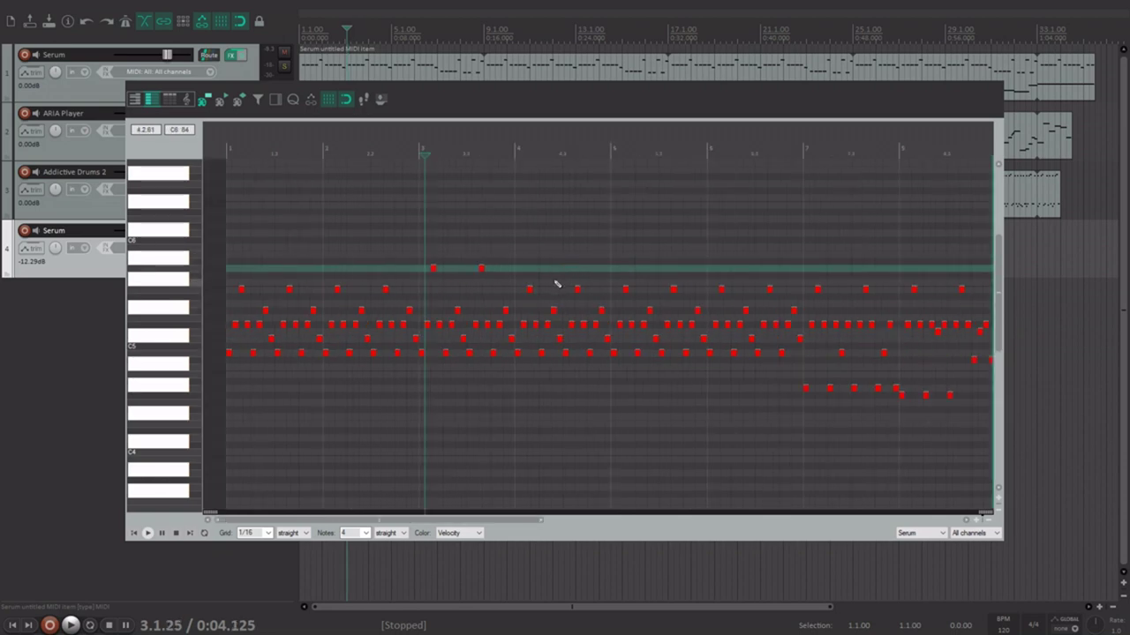
scroll(548, 254, "down", 2)
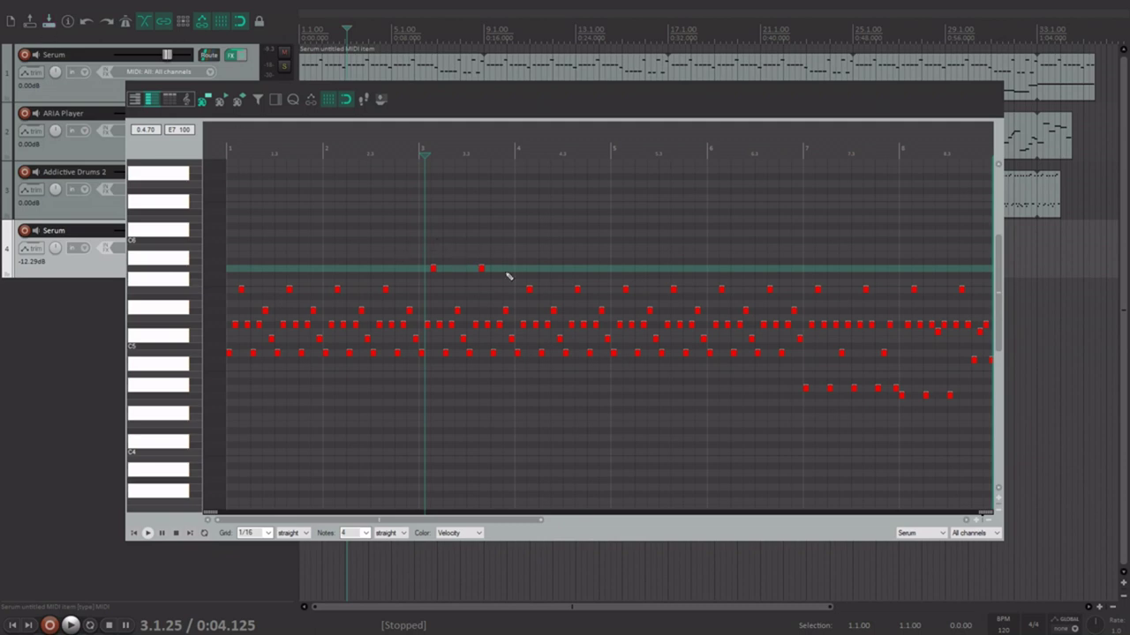
scroll(508, 275, "down", 2)
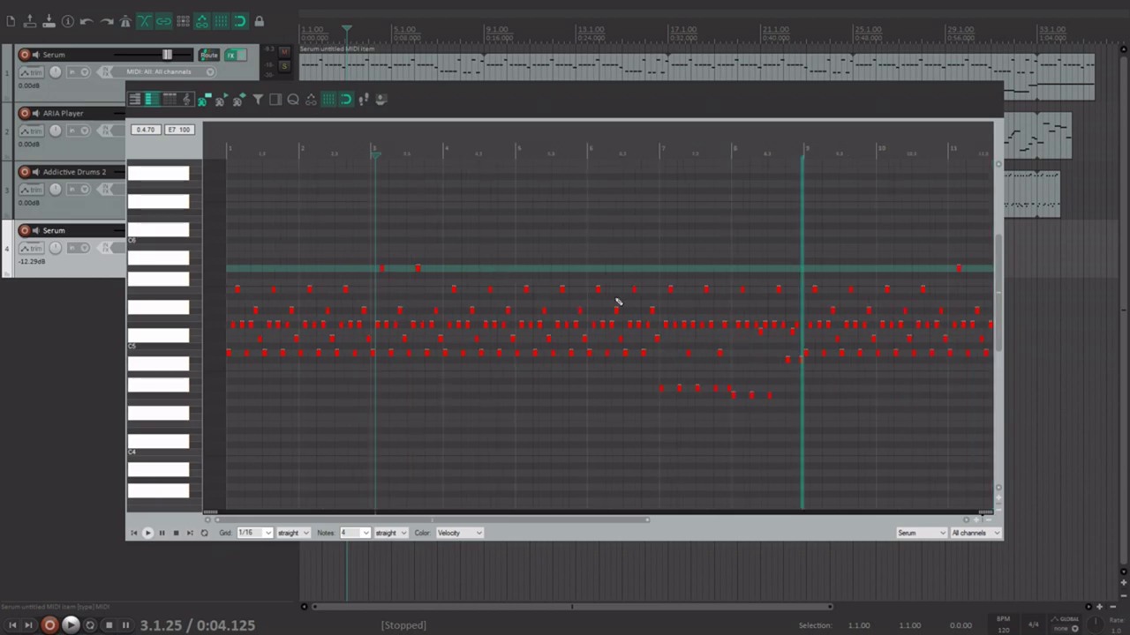
left_click_drag(637, 299, 593, 269)
left_click(600, 154)
scroll(622, 280, "up", 1)
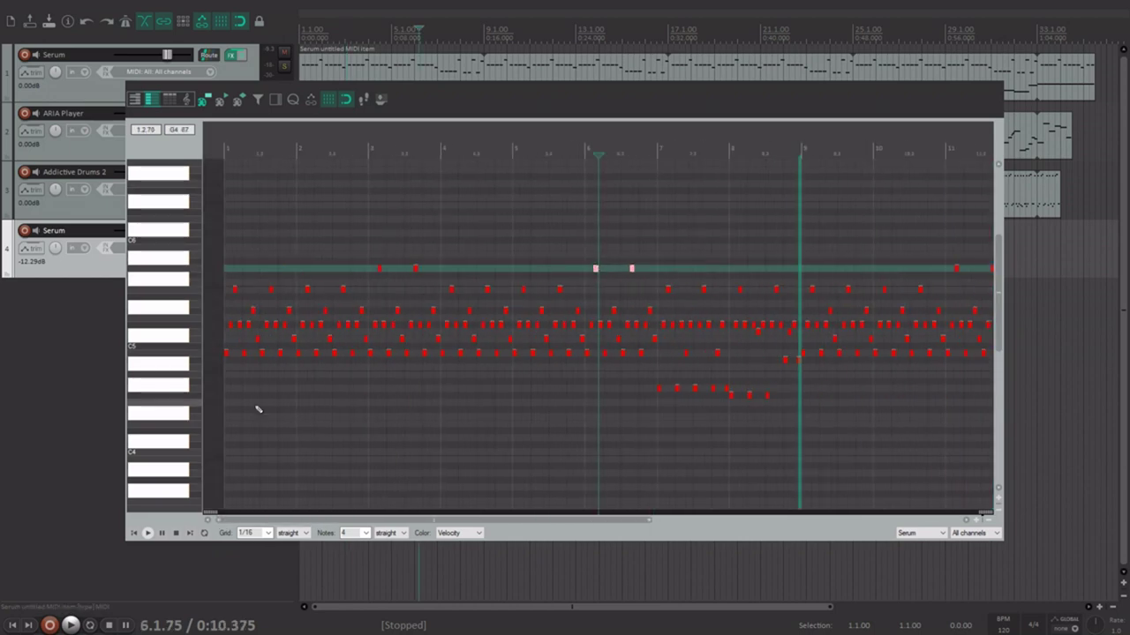
Play the arrangement from the start, close the MIDI editor, and extend the fourth track's melody item to about bar 26
key("w")
key("space")
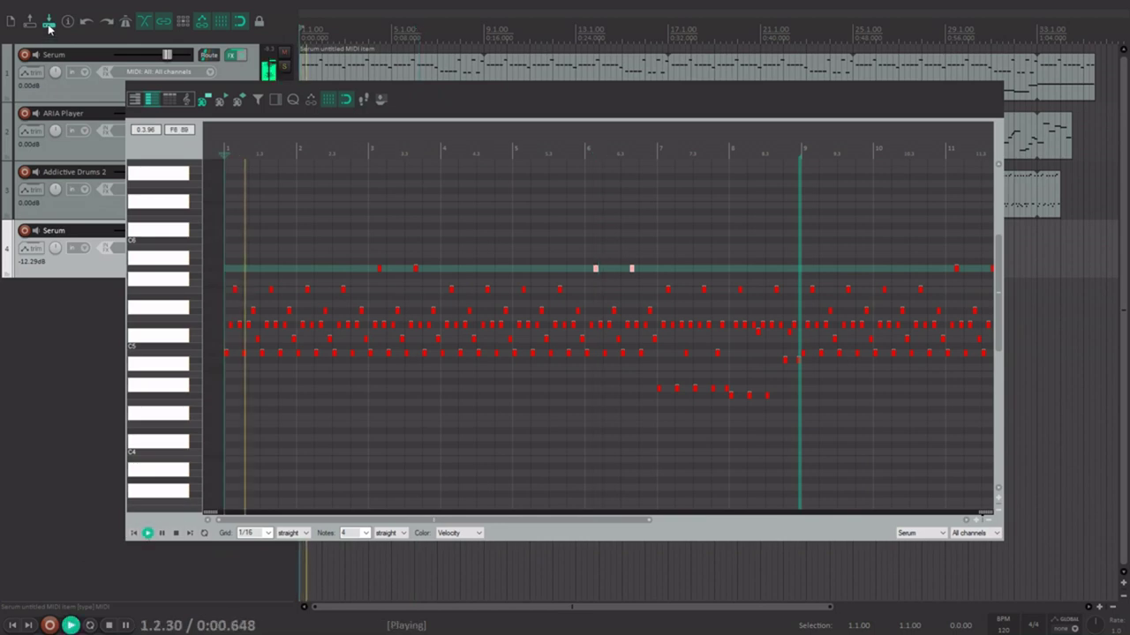
left_click(990, 72)
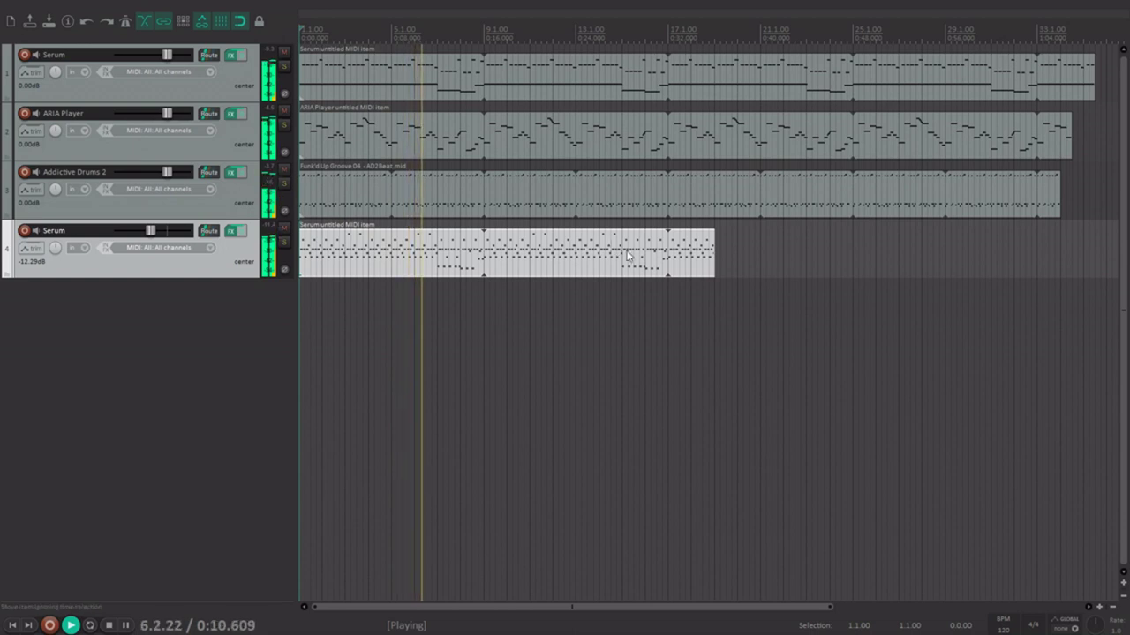
left_click_drag(714, 256, 881, 255)
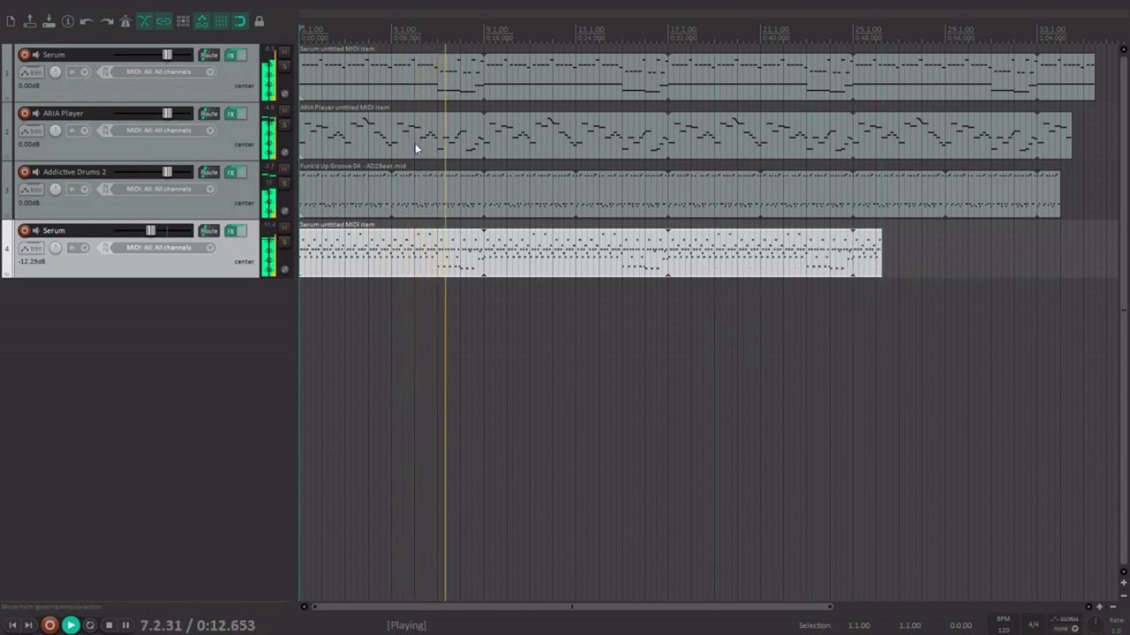
Stop playback and raise the Addictive Drums 2 track's volume to 3.62 dB
scroll(403, 277, "down", 3)
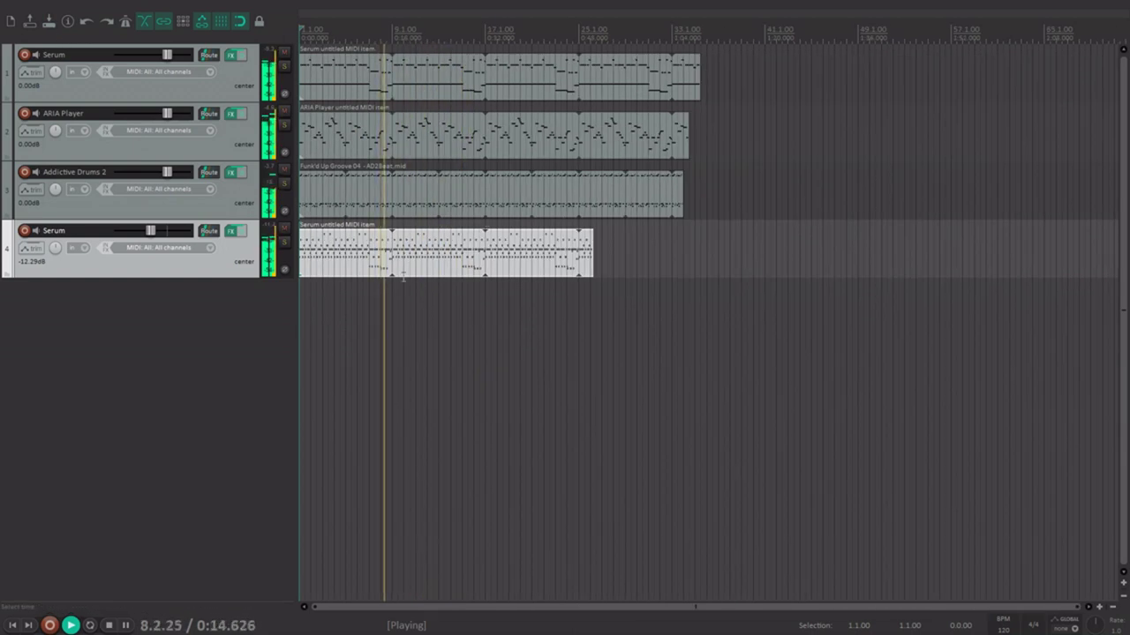
left_click(108, 625)
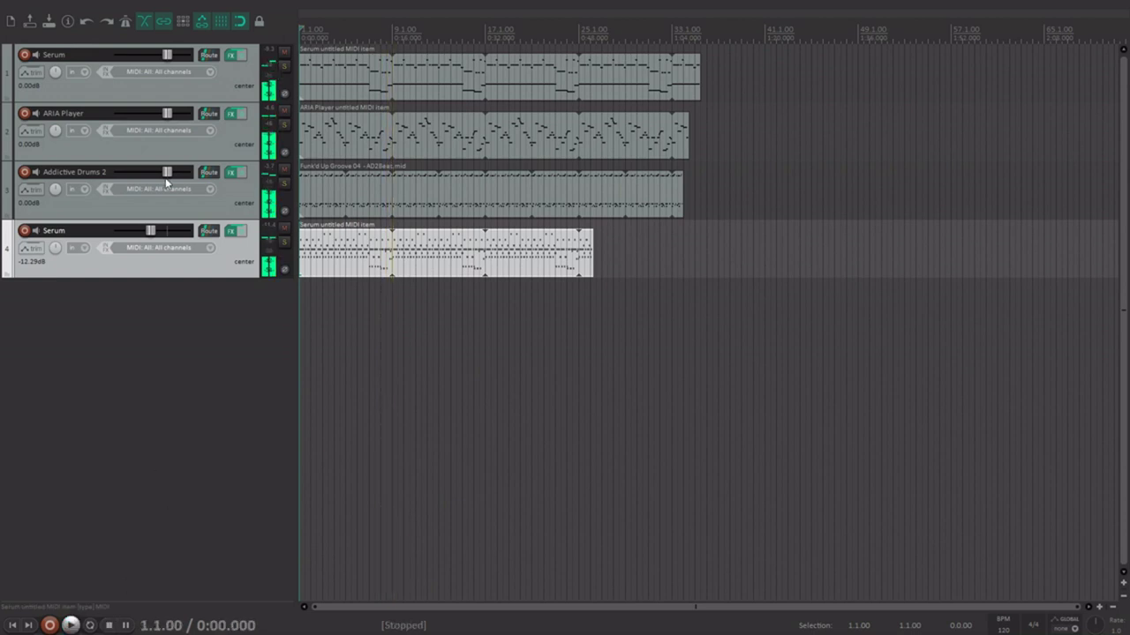
left_click_drag(167, 174, 173, 173)
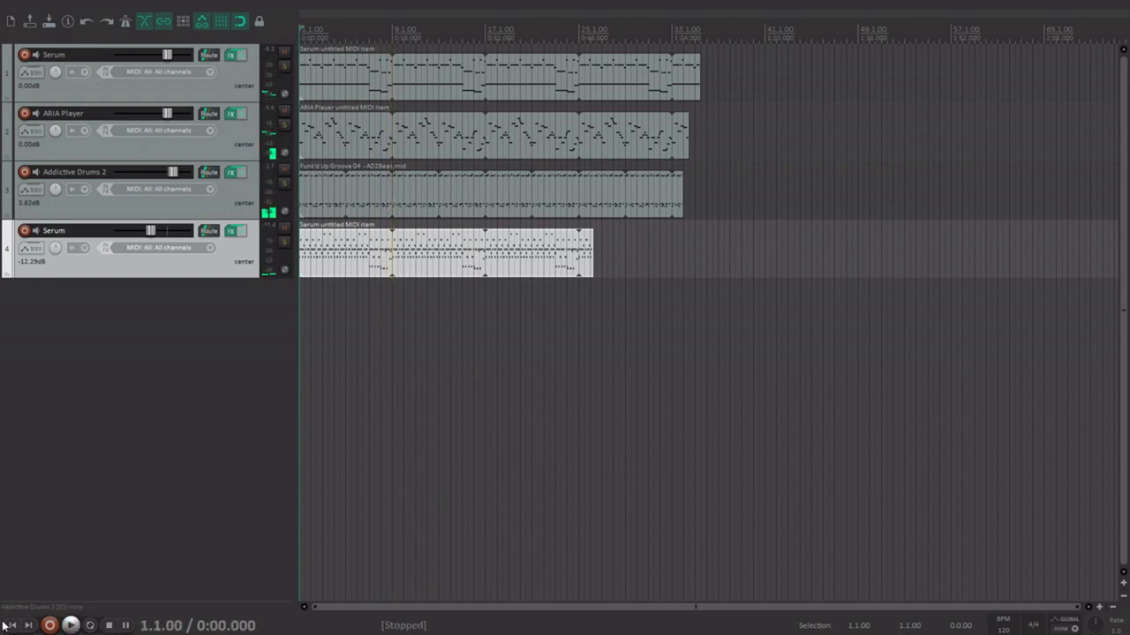
Add a third Serum track below the others, disarmed for recording, and set its volume to -3.04 dB
scroll(463, 343, "up", 2)
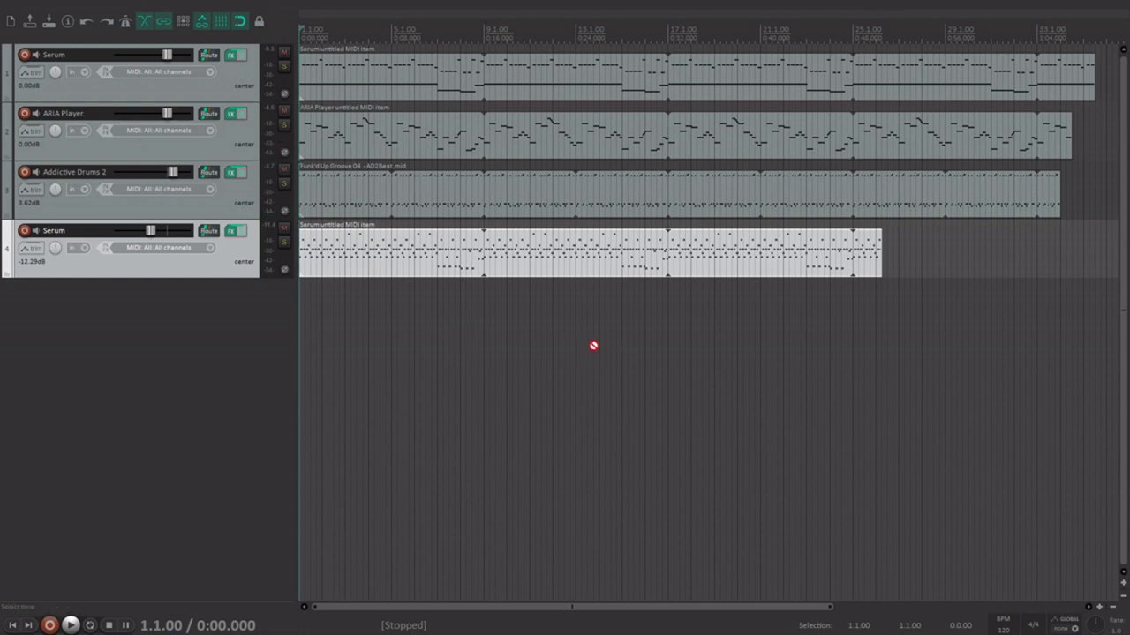
left_click_drag(593, 346, 309, 353)
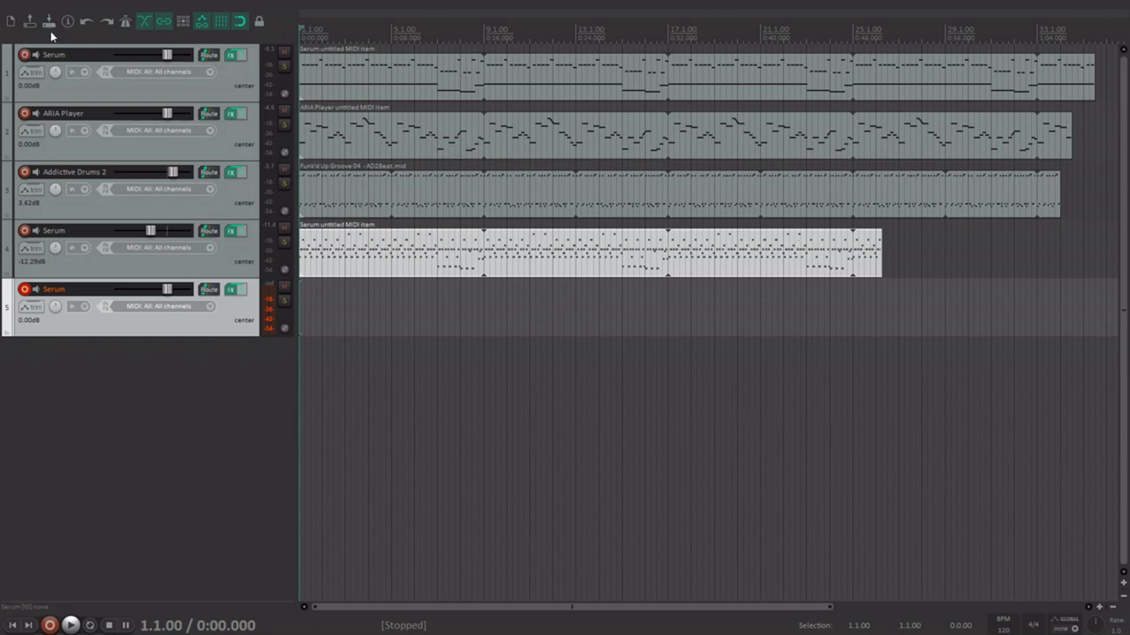
left_click(27, 291)
left_click_drag(167, 291, 155, 294)
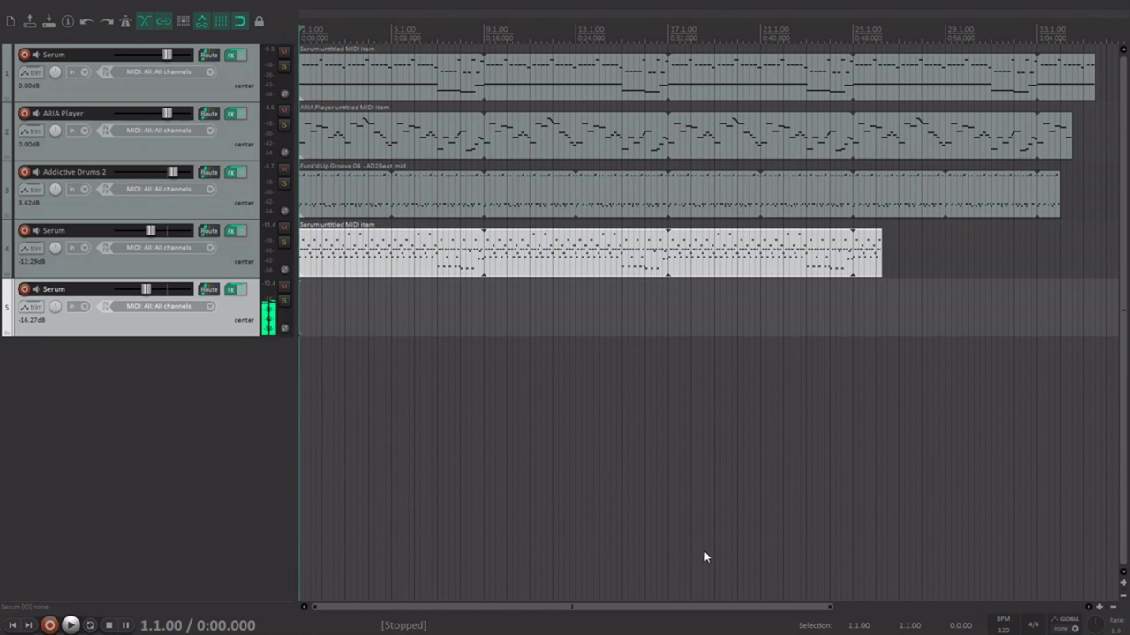
left_click_drag(146, 291, 162, 291)
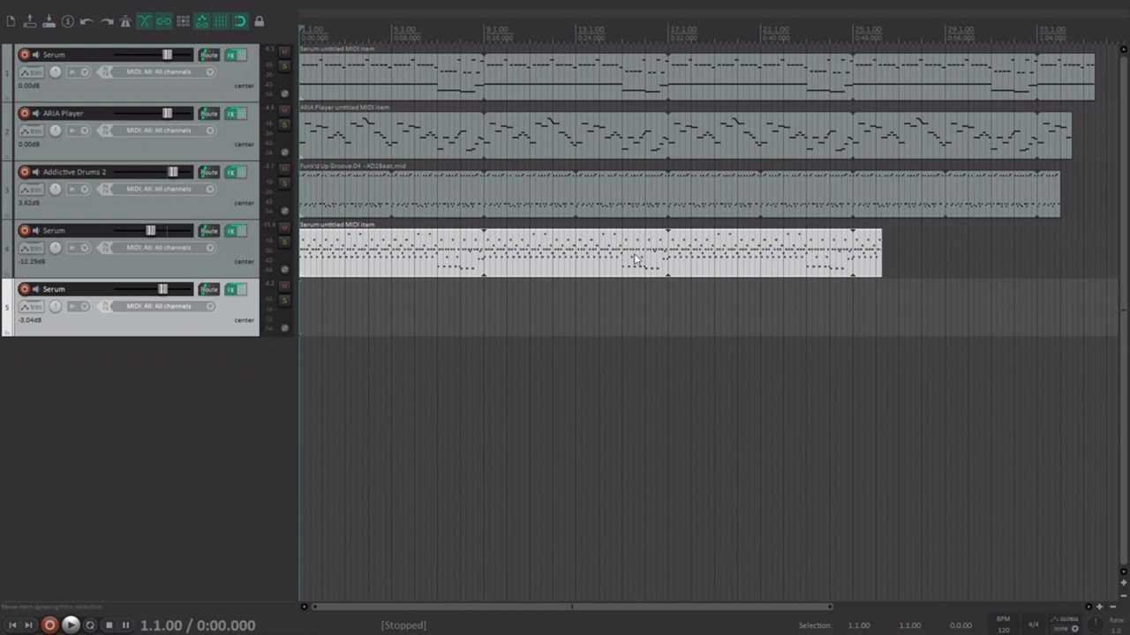
Shorten the fourth track's melody item to 16 bars and move it with the drum item to start at bar 9
left_click_drag(880, 258, 668, 258)
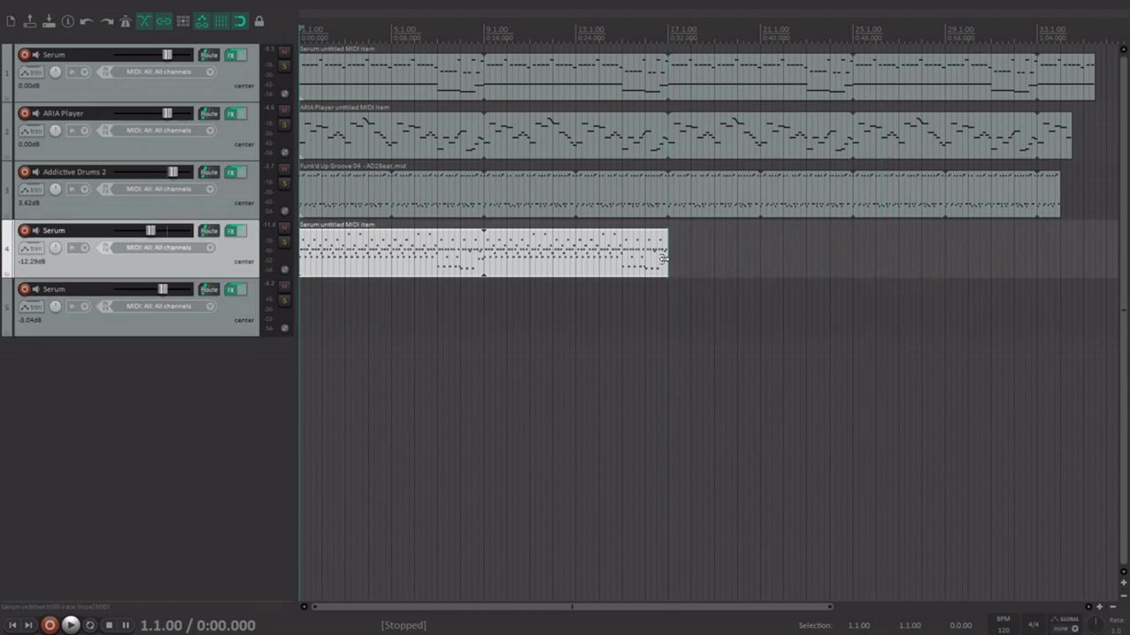
left_click_drag(554, 315, 433, 198)
left_click_drag(374, 204, 397, 204)
left_click_drag(542, 204, 543, 204)
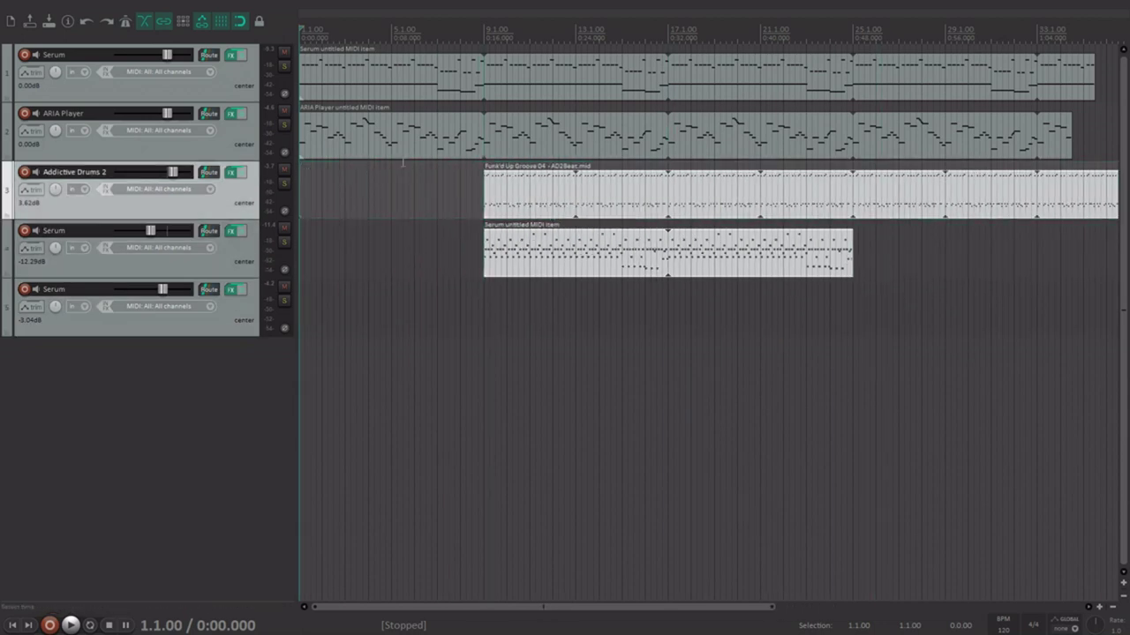
Trim the start of the ARIA Player item to bar 5 and briefly play the arrangement from the beginning
left_click(335, 94)
left_click(316, 143)
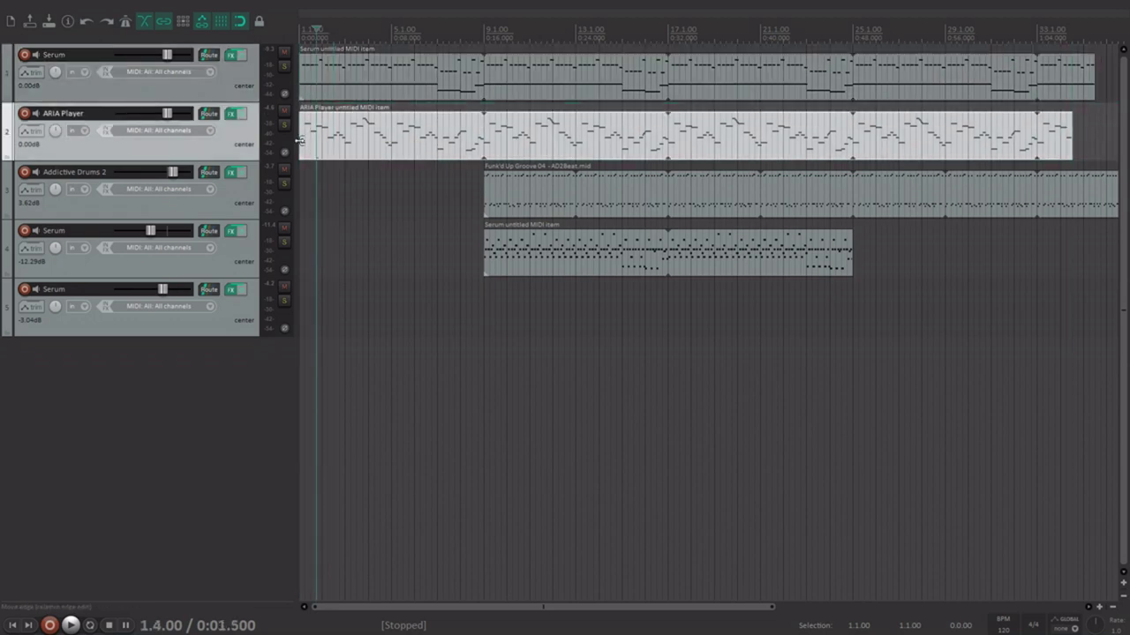
left_click_drag(307, 148, 392, 148)
left_click(13, 625)
left_click(70, 625)
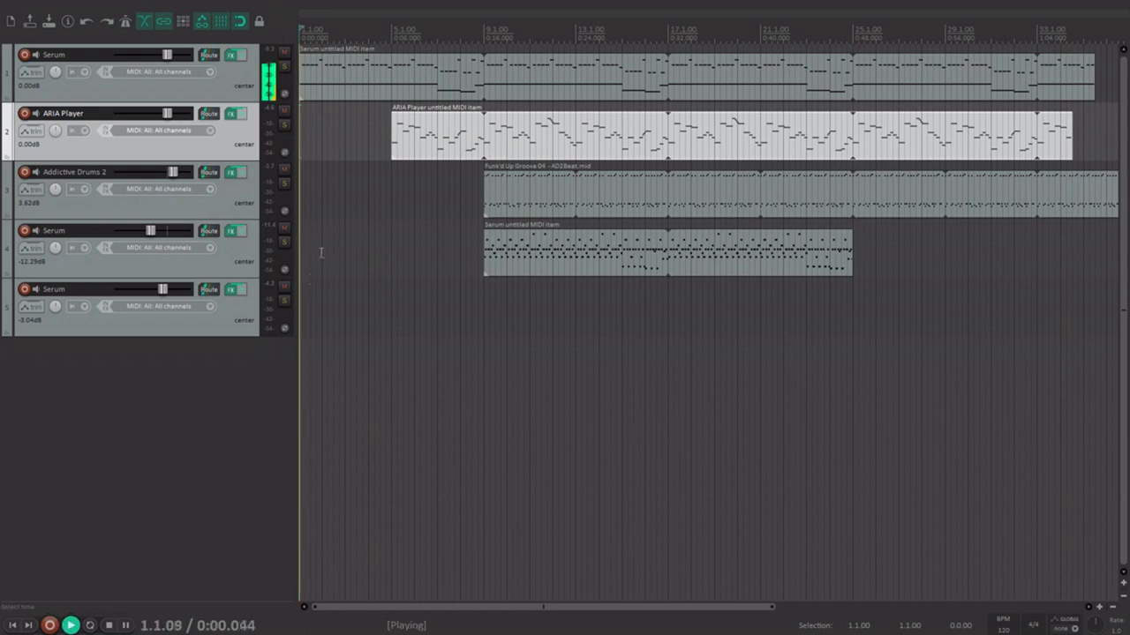
key("space")
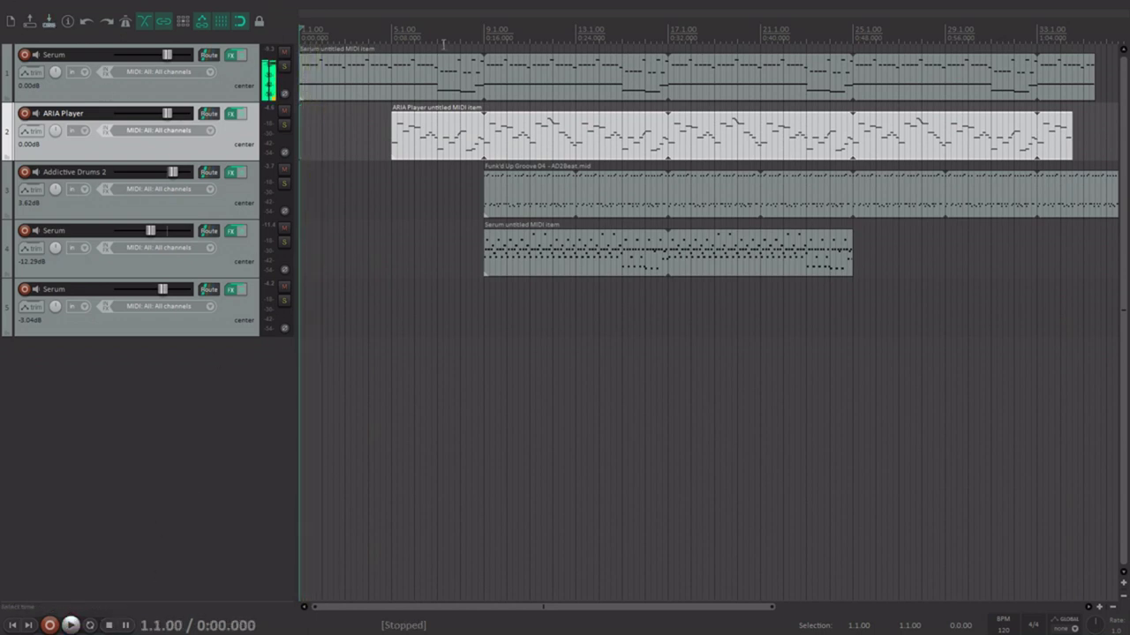
Create an empty MIDI item on the fifth track from bar 9 to bar 17 and open it for note editing
left_click(483, 32)
left_click(402, 335)
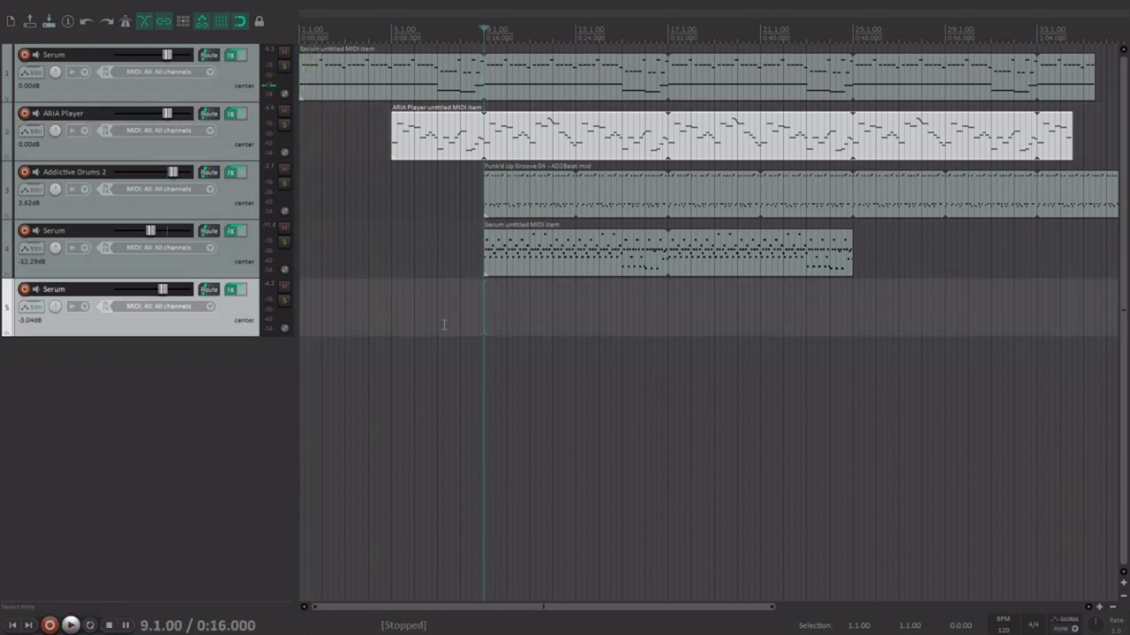
left_click_drag(494, 317, 668, 319)
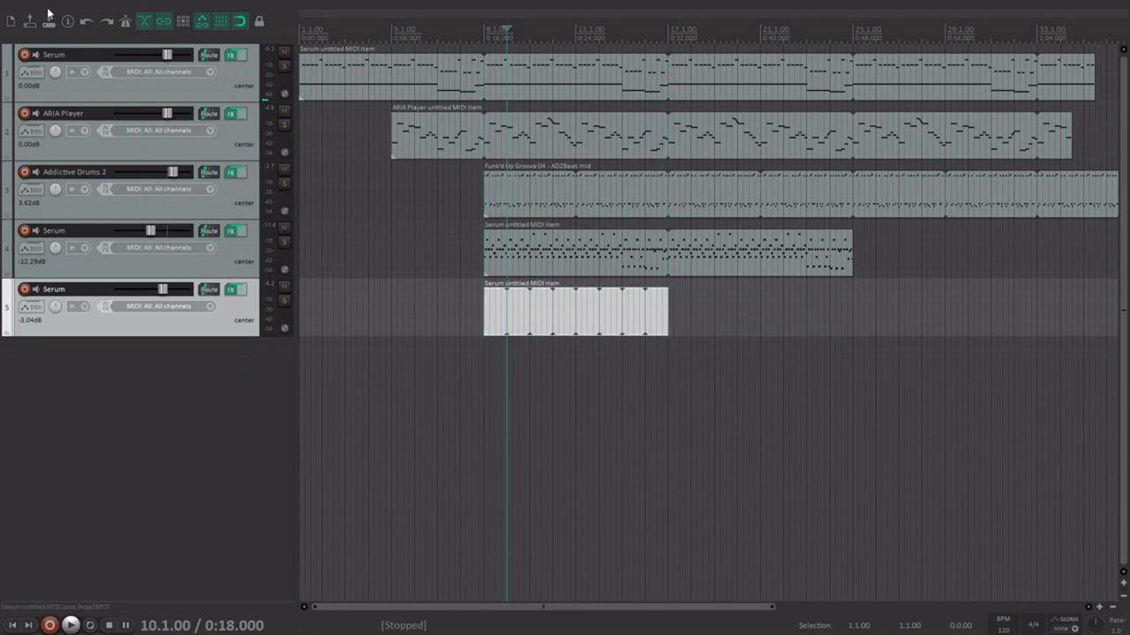
double_click(594, 313)
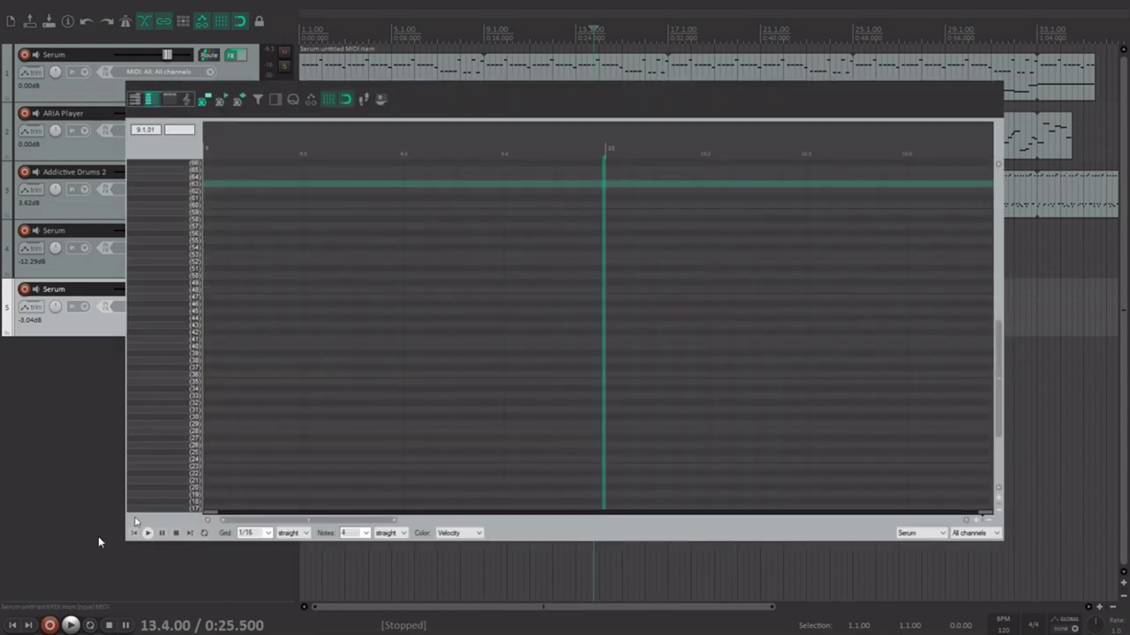
Return the playhead to the item's start at bar 9 and audition keys around the octave above C4
left_click(135, 533)
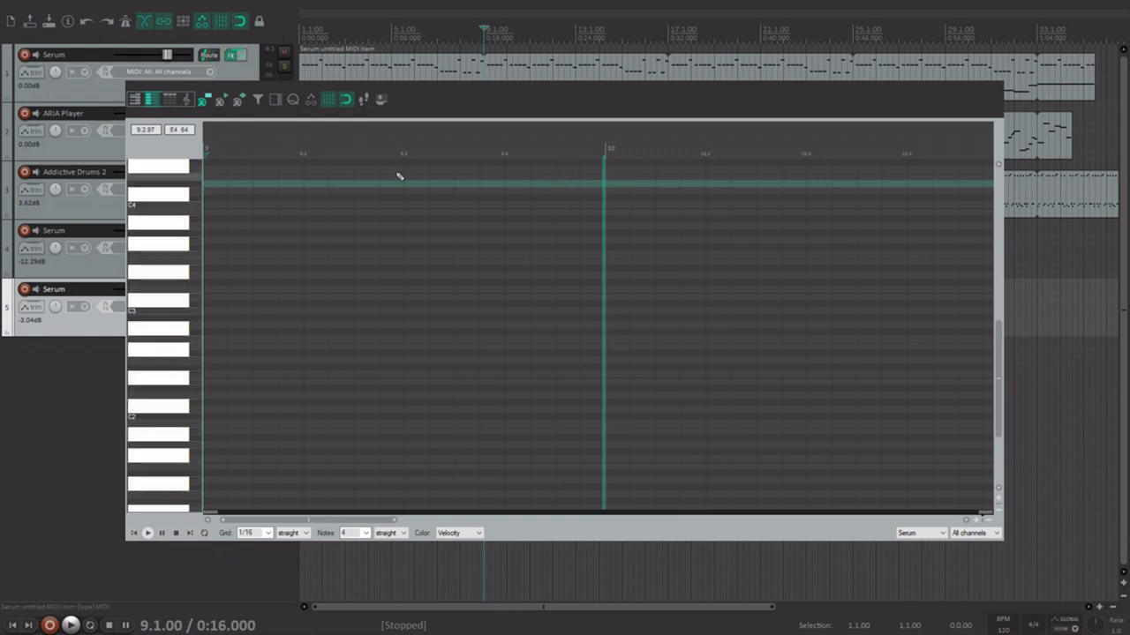
scroll(451, 298, "down", 5)
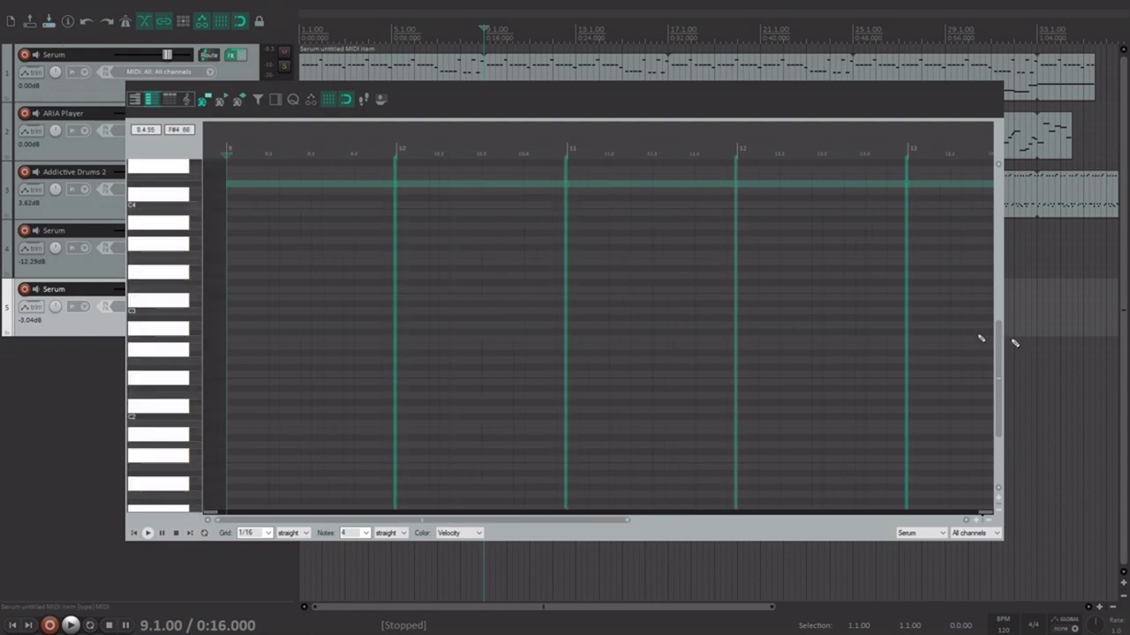
scroll(923, 318, "up", 3)
left_click(198, 284)
left_click(186, 178)
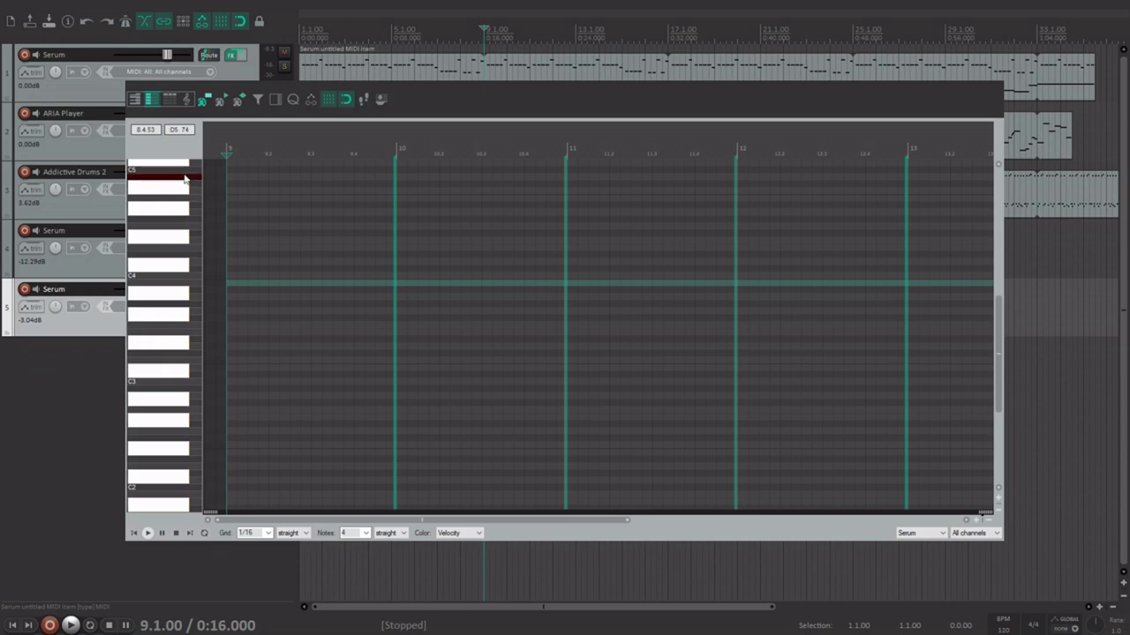
left_click_drag(999, 322, 1000, 296)
scroll(288, 255, "up", 1)
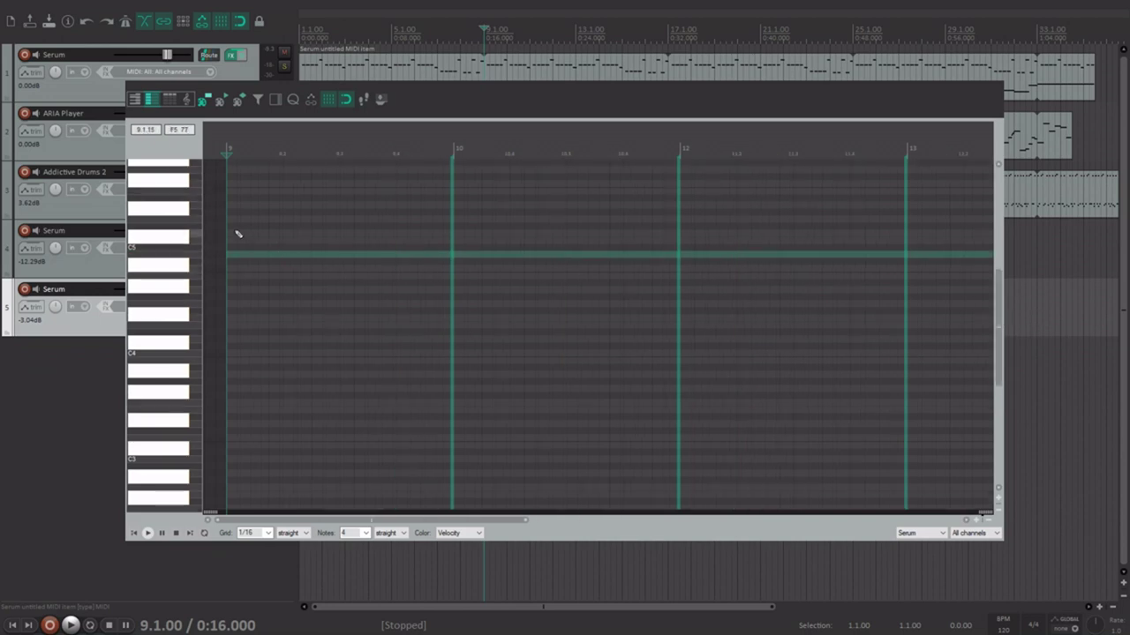
Draw a first high note at bar 9, lengthen it to about one and a half beats and audition it
left_click_drag(234, 226, 257, 227)
key("space")
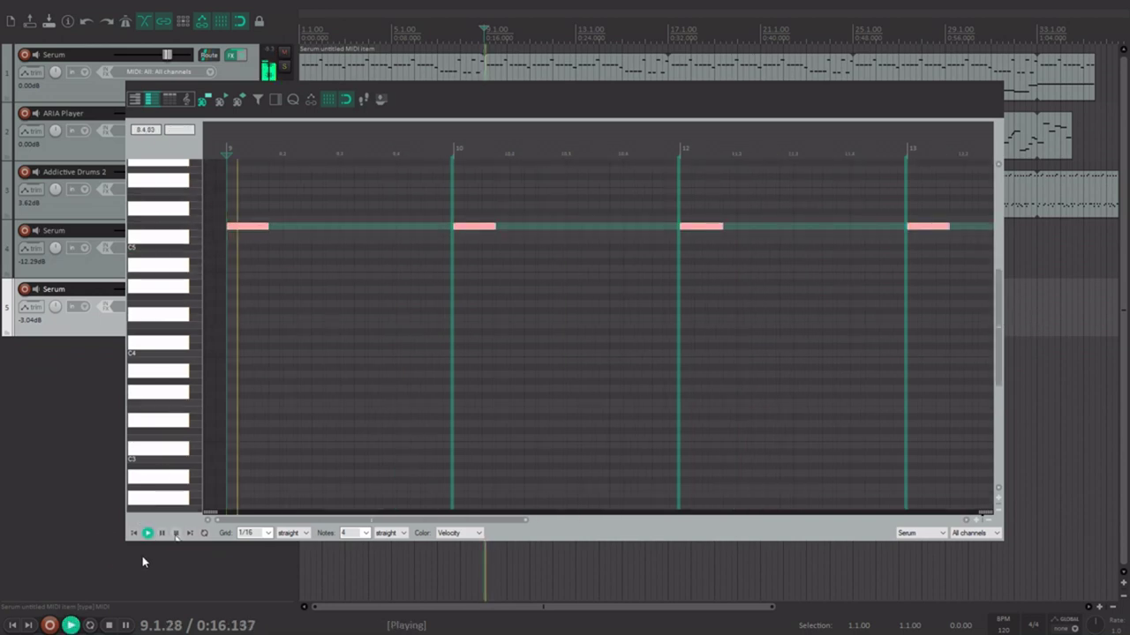
key("space")
left_click_drag(265, 225, 312, 226)
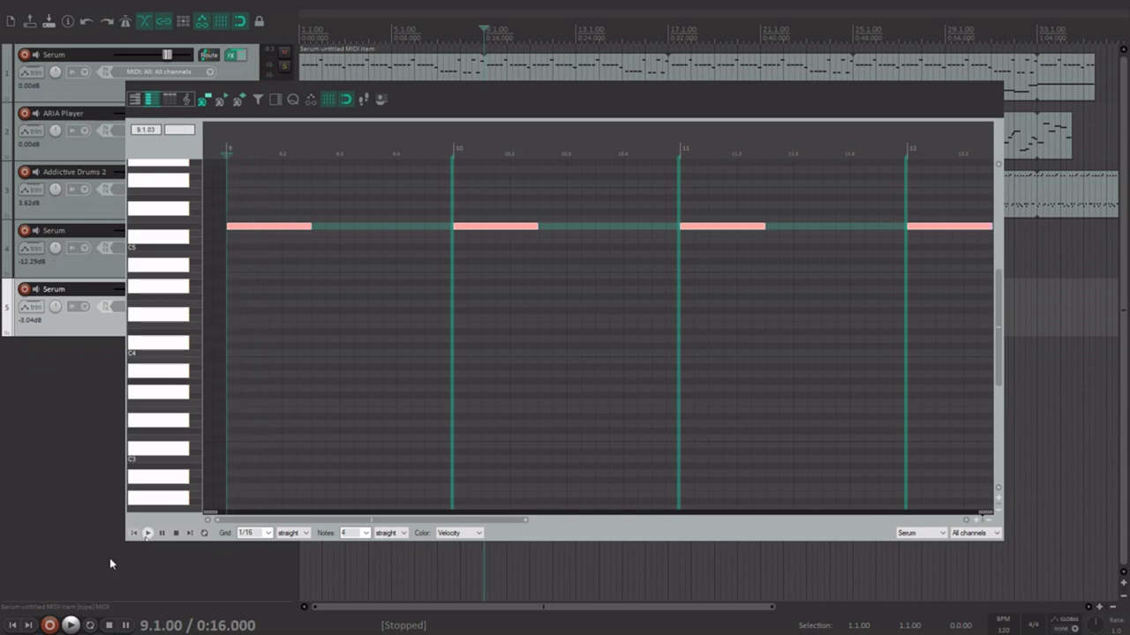
key("space")
key("space")
Continue the melody with two higher notes and four more falling notes up to bar 11, and play it from bar 9
left_click_drag(315, 213, 567, 211)
scroll(391, 214, "down", 4)
left_click_drag(300, 192, 330, 190)
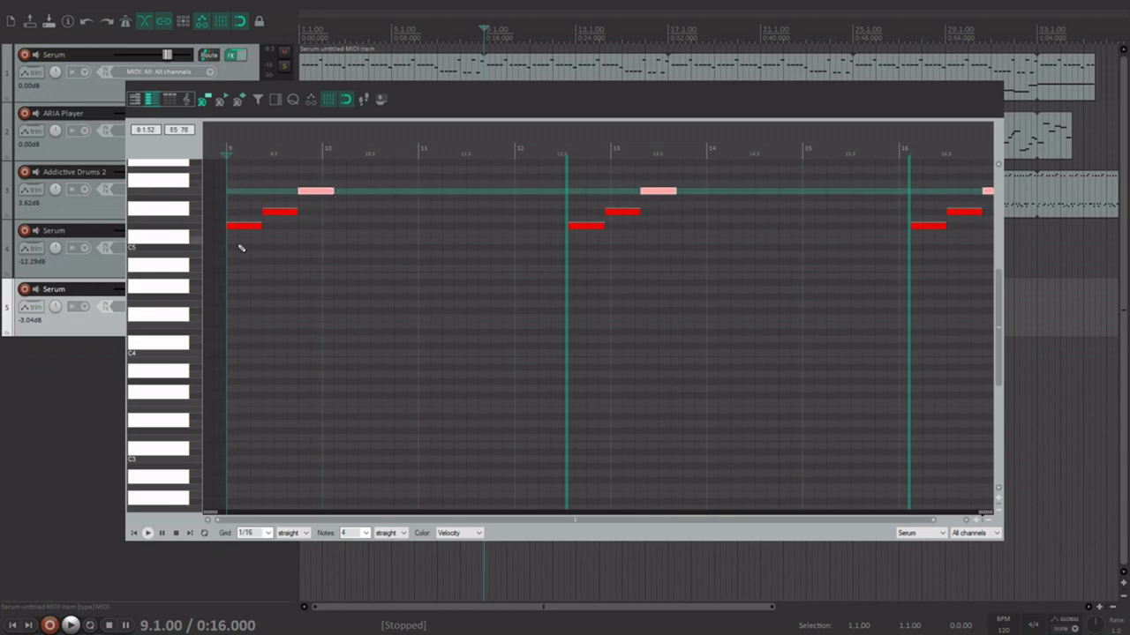
left_click_drag(324, 254, 345, 254)
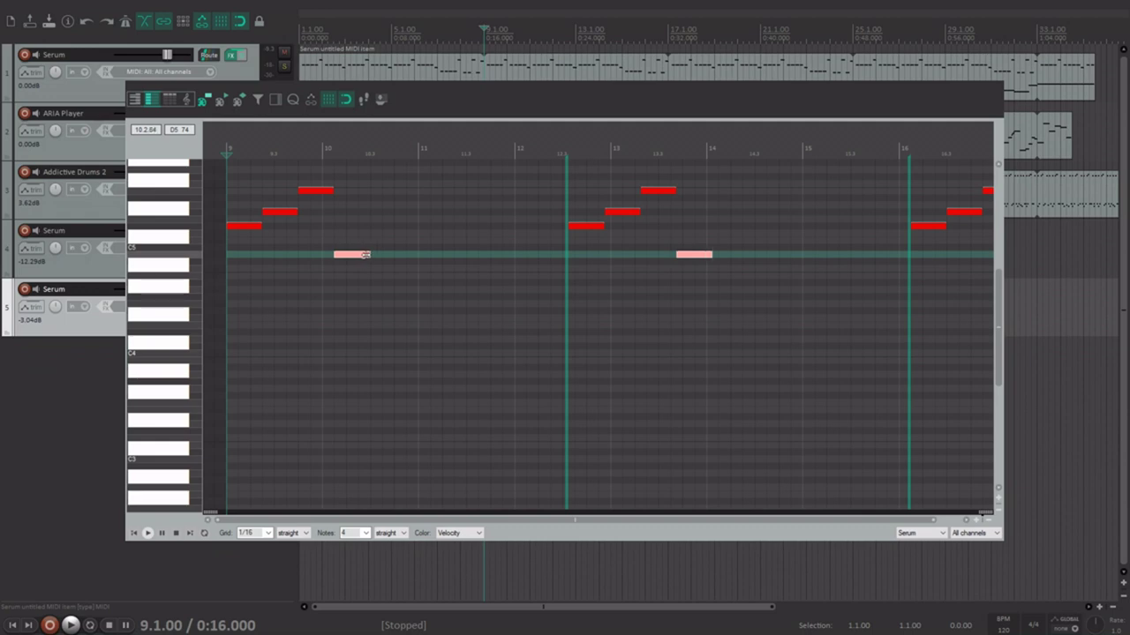
left_click(381, 226)
left_click(397, 233)
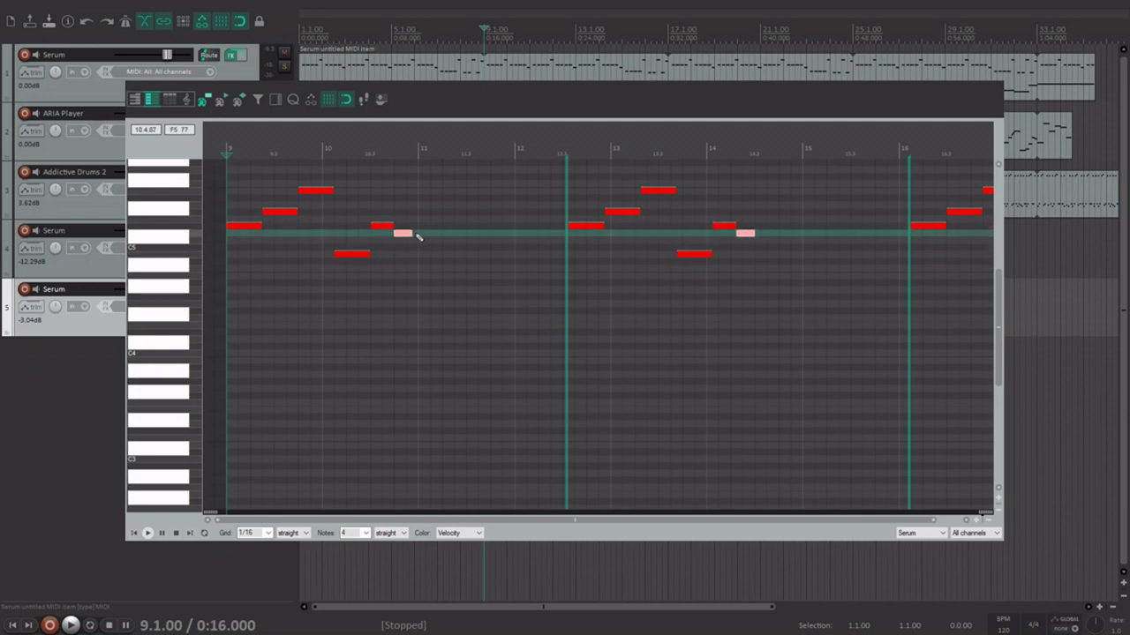
left_click_drag(425, 269, 454, 269)
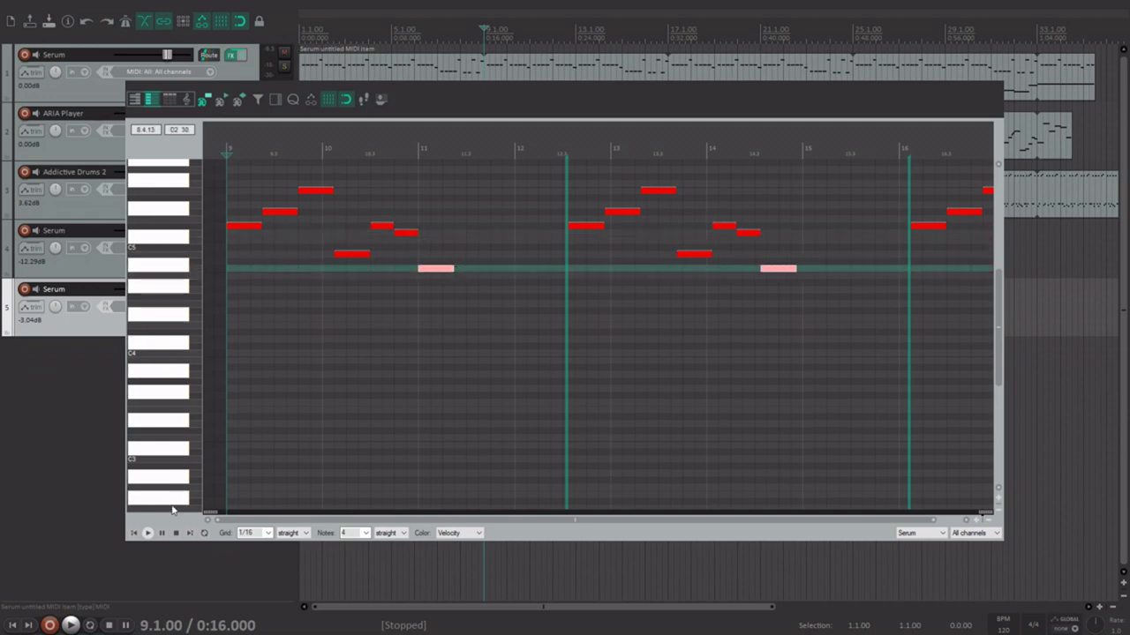
left_click(147, 533)
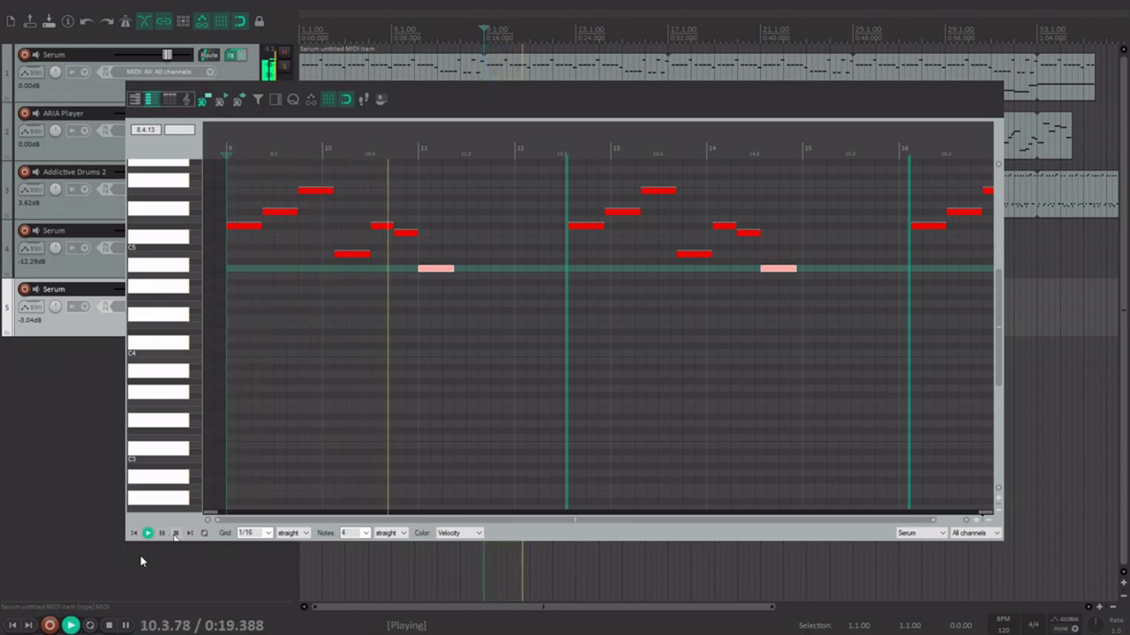
key("space")
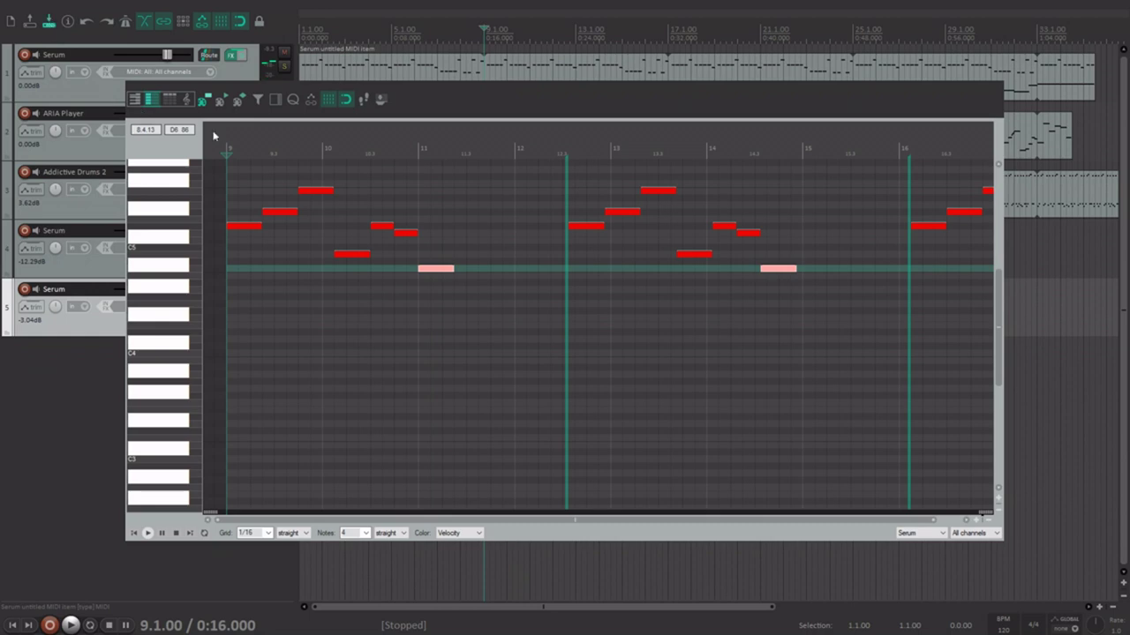
Delete all notes of this melody draft from the fifth track's item
scroll(572, 320, "up", 2)
left_click_drag(573, 320, 222, 156)
key("Delete")
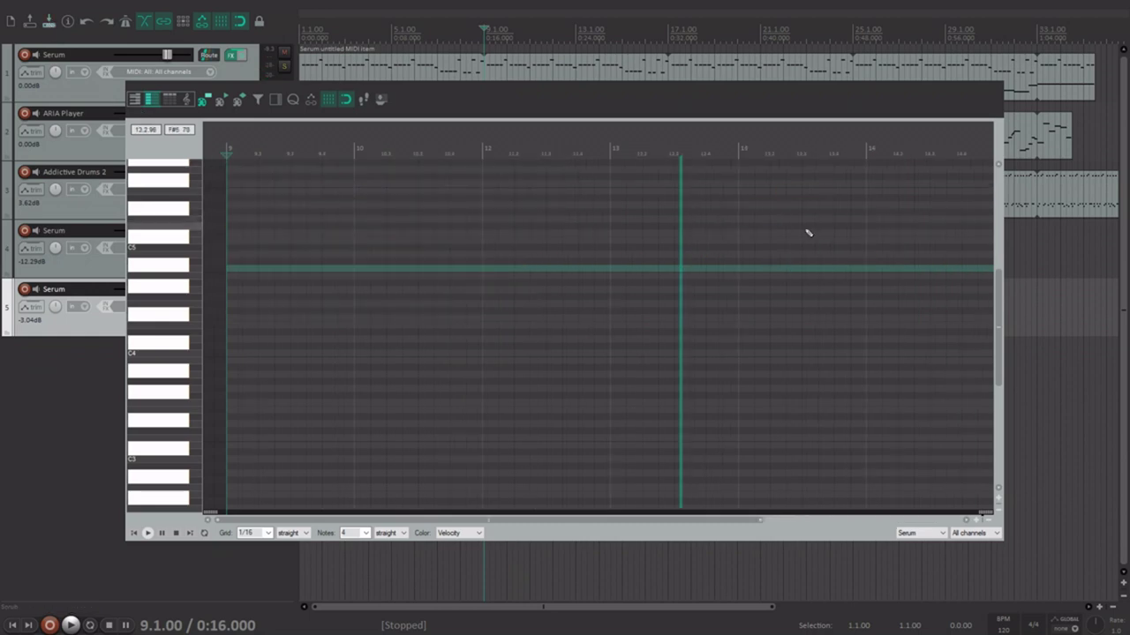
Draw a rising four-note phrase of half-beat notes from D5 at bar 9, ending on a one-beat B5, and audition it
left_click_drag(998, 317, 1033, 291)
scroll(298, 315, "up", 3)
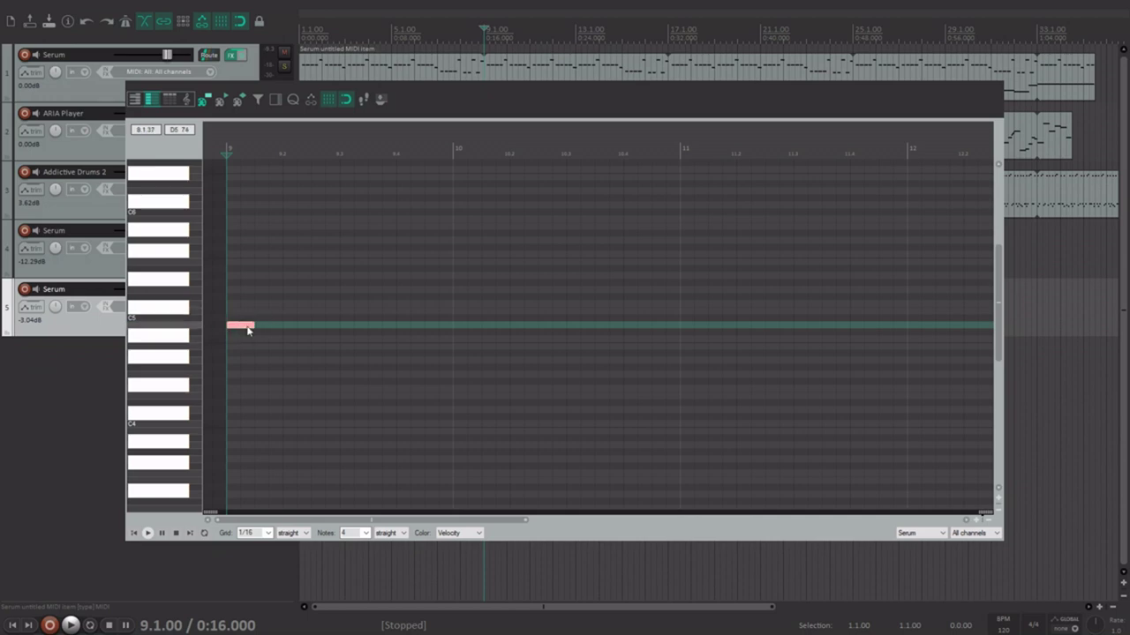
left_click(260, 304)
left_click(291, 296)
left_click(319, 262)
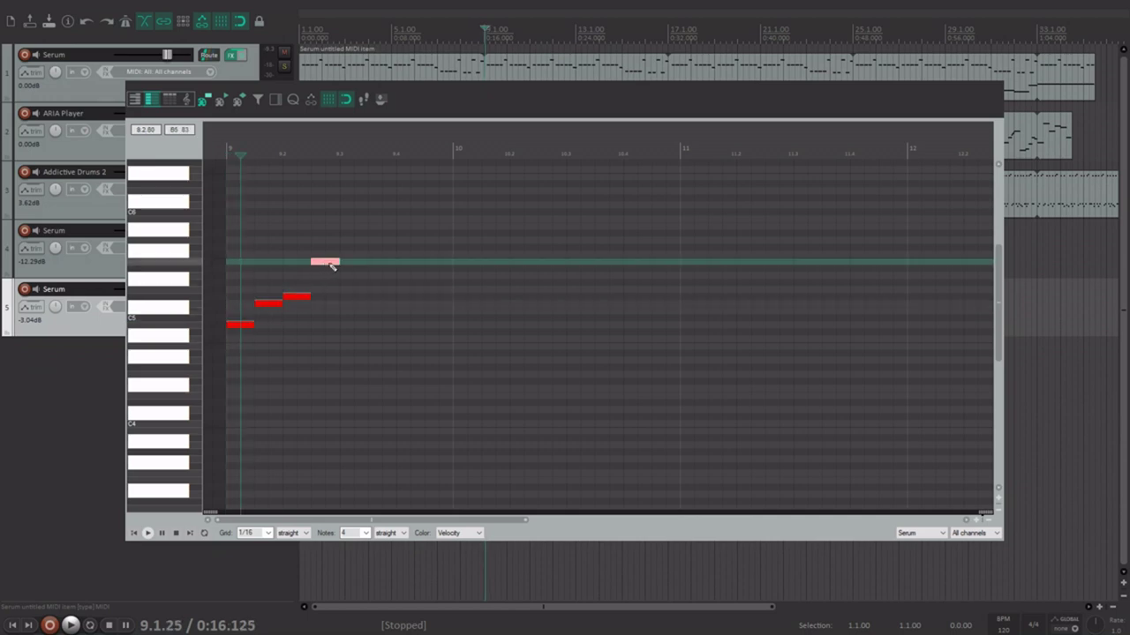
key("space")
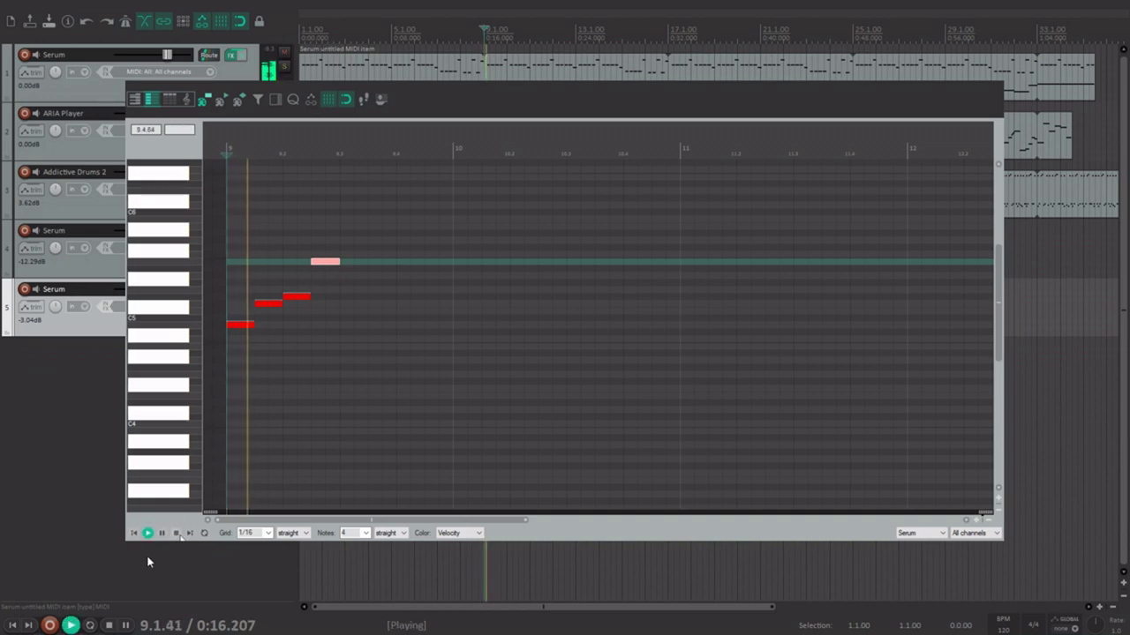
key("space")
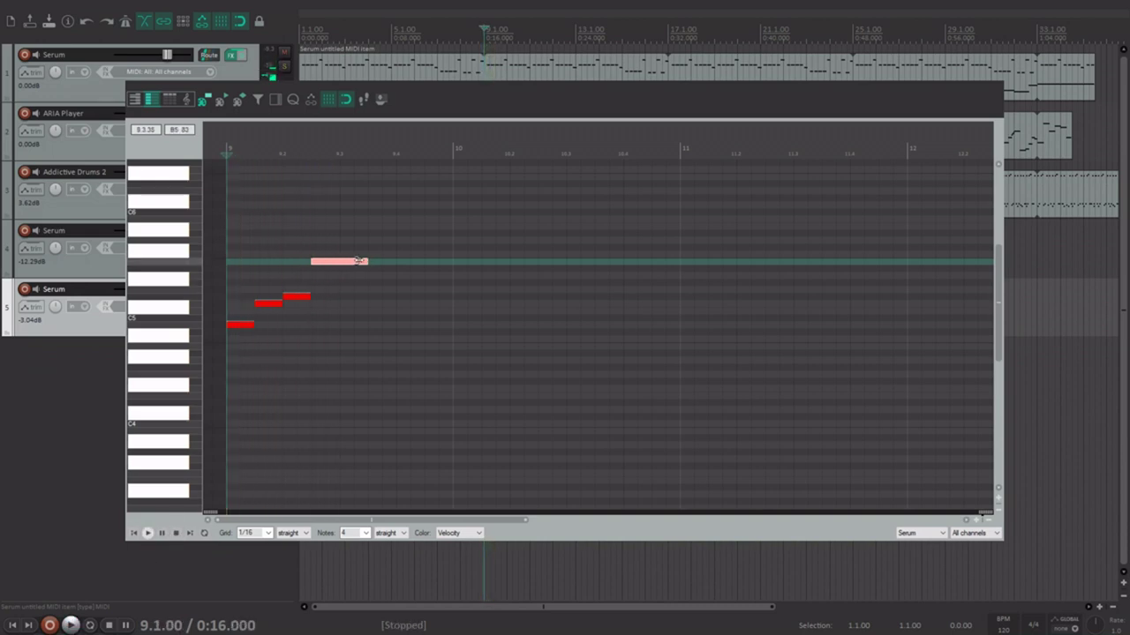
Duplicate the four-note phrase directly after itself, raise the copy's last note to D6 and play the result from bar 9
left_click_drag(390, 336, 236, 237)
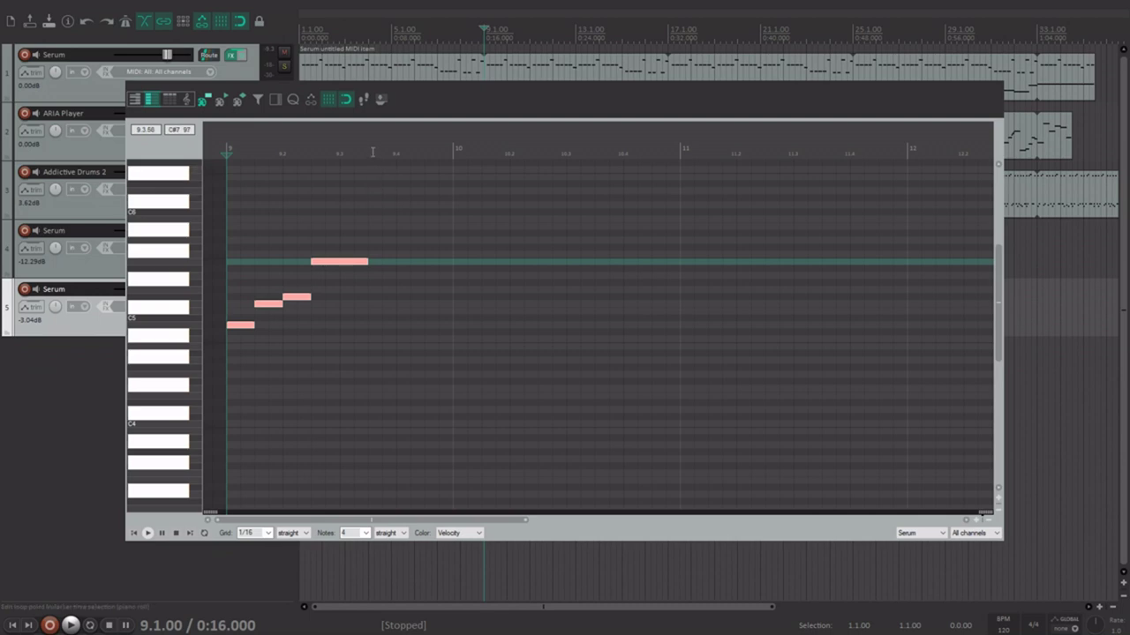
key("ctrl+d")
left_click(469, 263)
left_click_drag(468, 263, 469, 243)
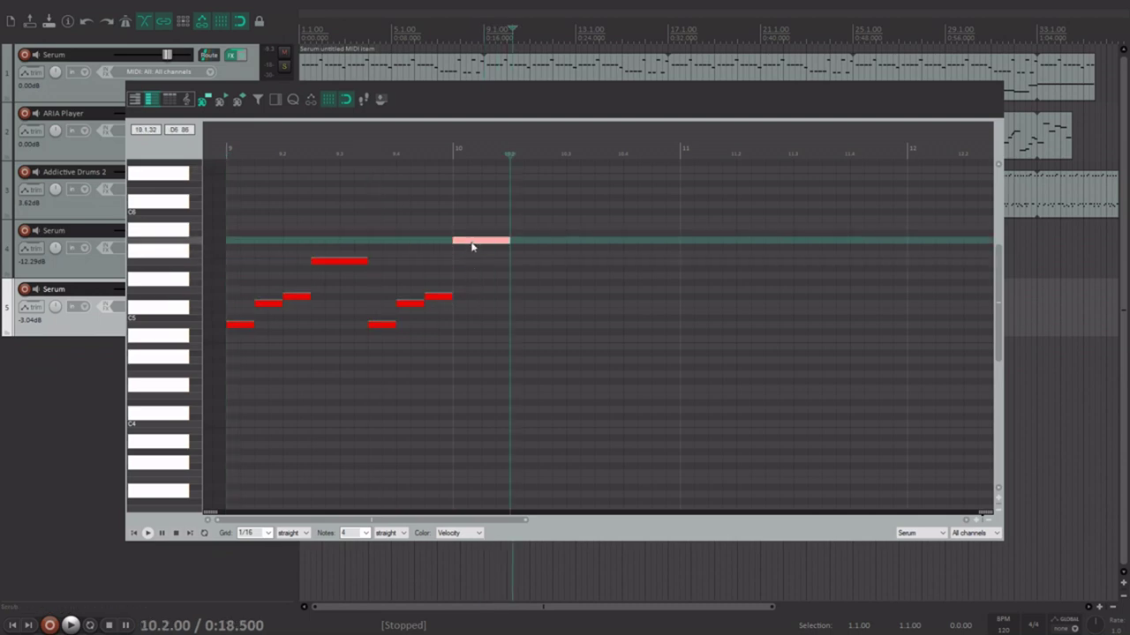
key("Home")
key("space")
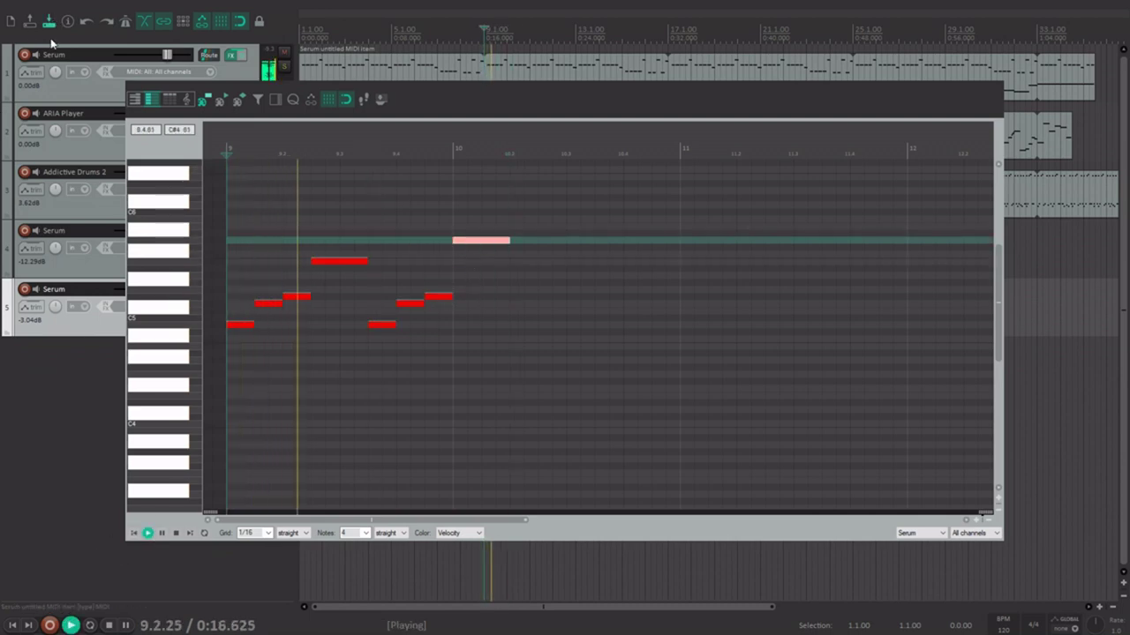
scroll(190, 512, "down", 3)
key("space")
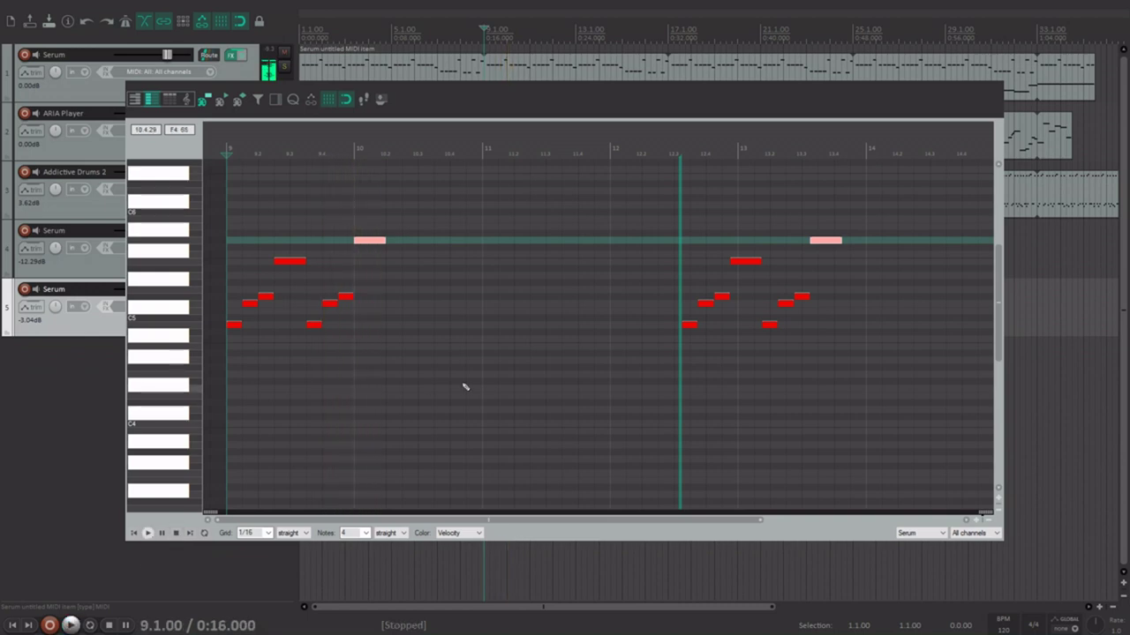
Raise the one-beat note at bar 10 by a semitone
scroll(501, 352, "up", 2)
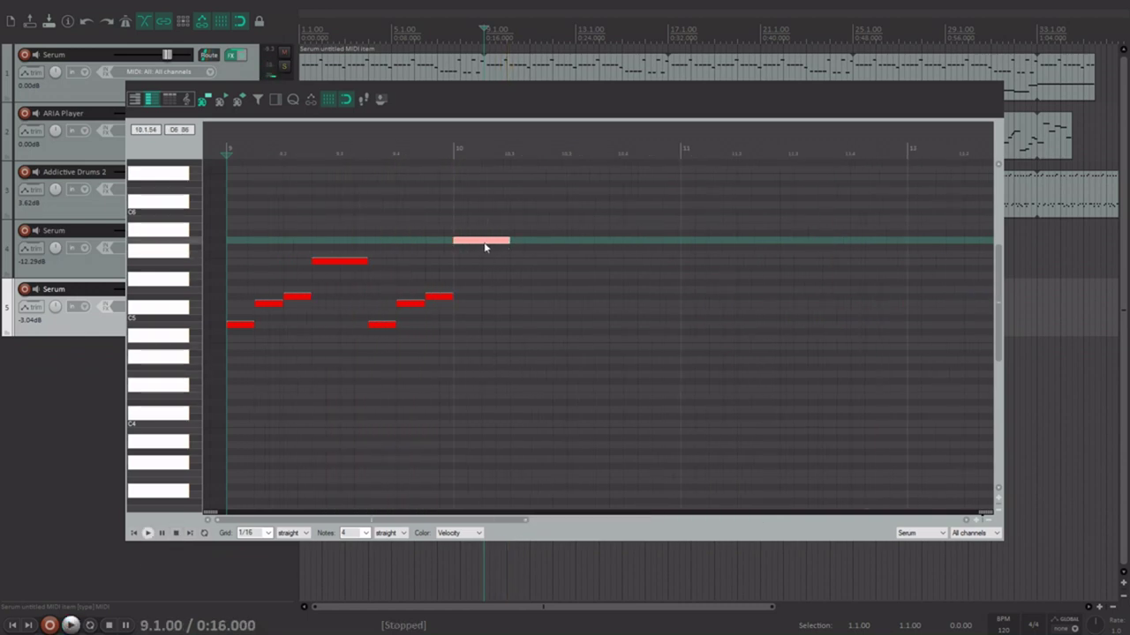
left_click_drag(483, 245, 485, 234)
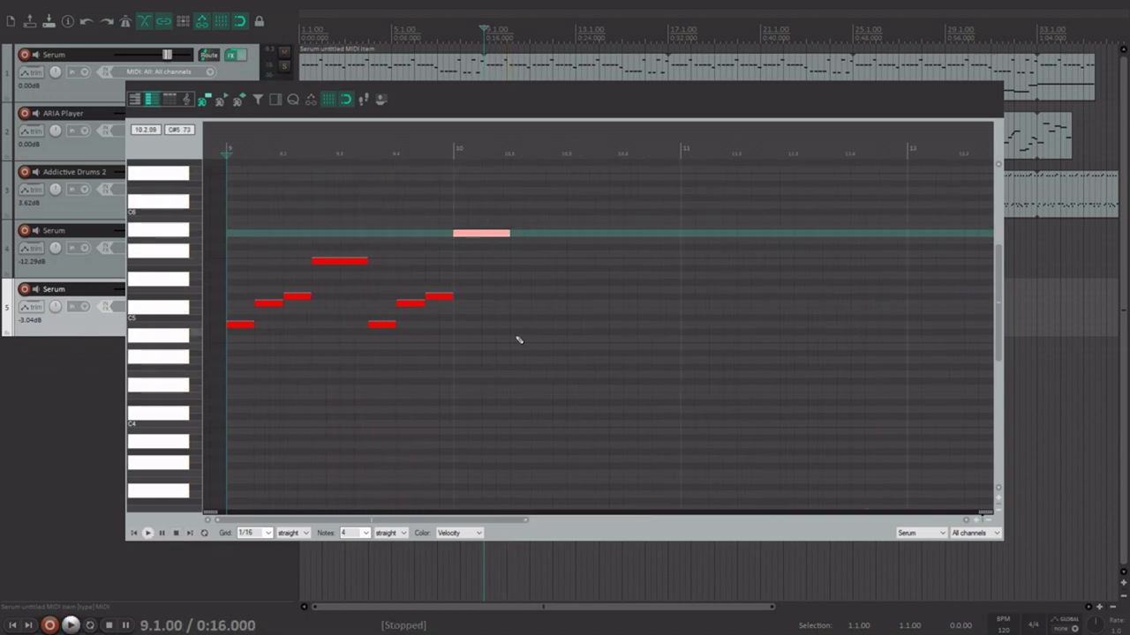
left_click_drag(535, 381, 442, 270)
Fill the rest of bar 10 with five notes, starting on D6, peaking on A6 and ending on F6, and play the melody
left_click(521, 240)
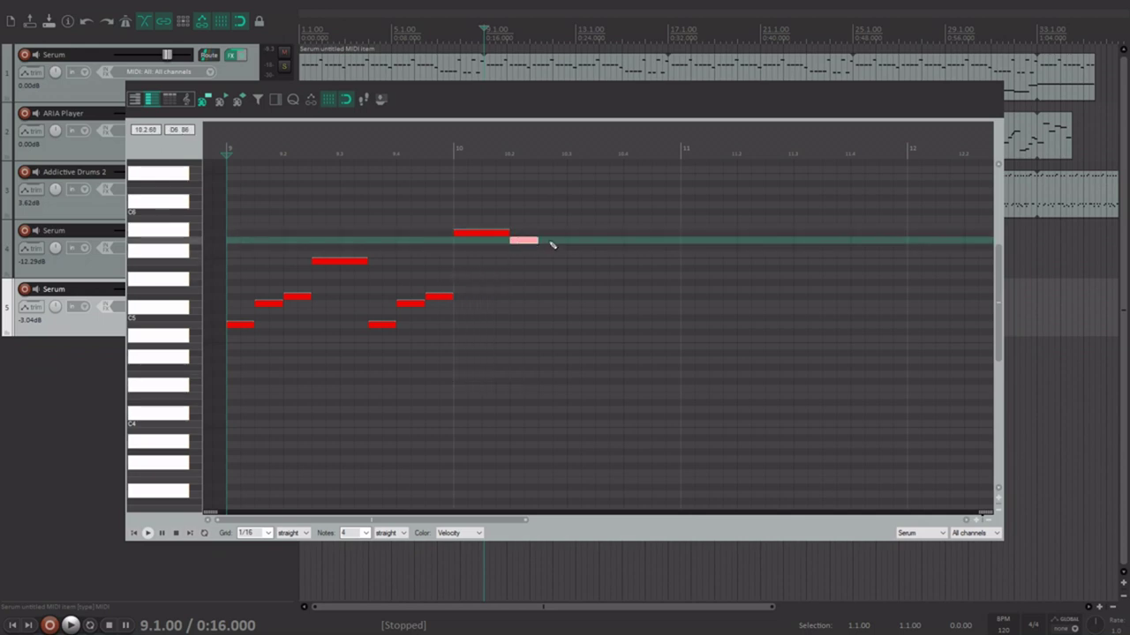
left_click_drag(556, 233, 589, 235)
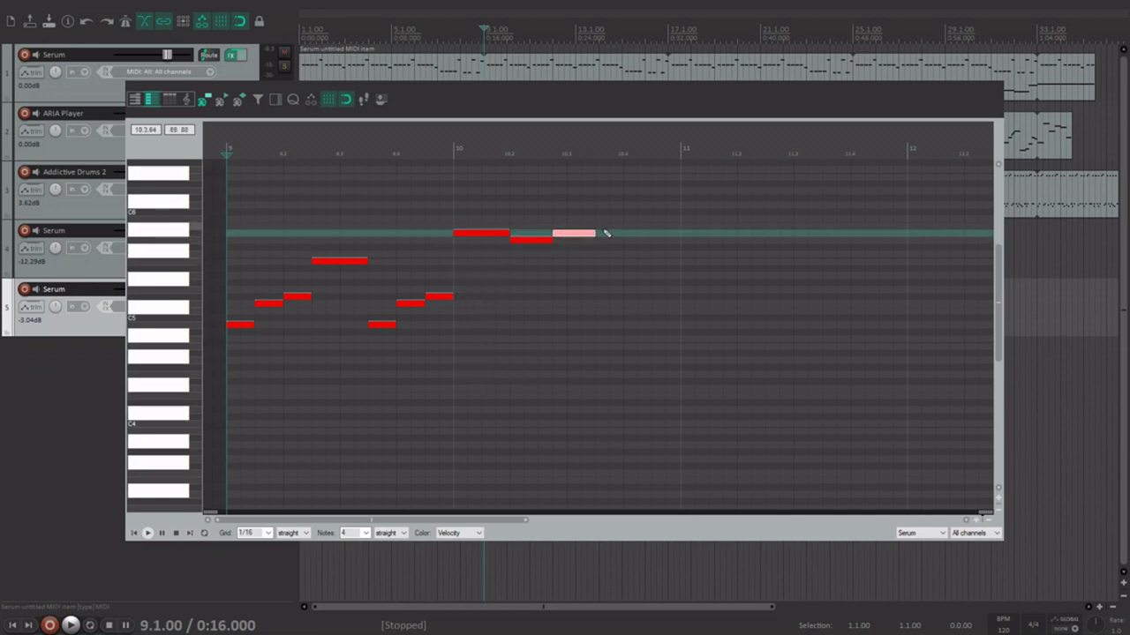
left_click(628, 192)
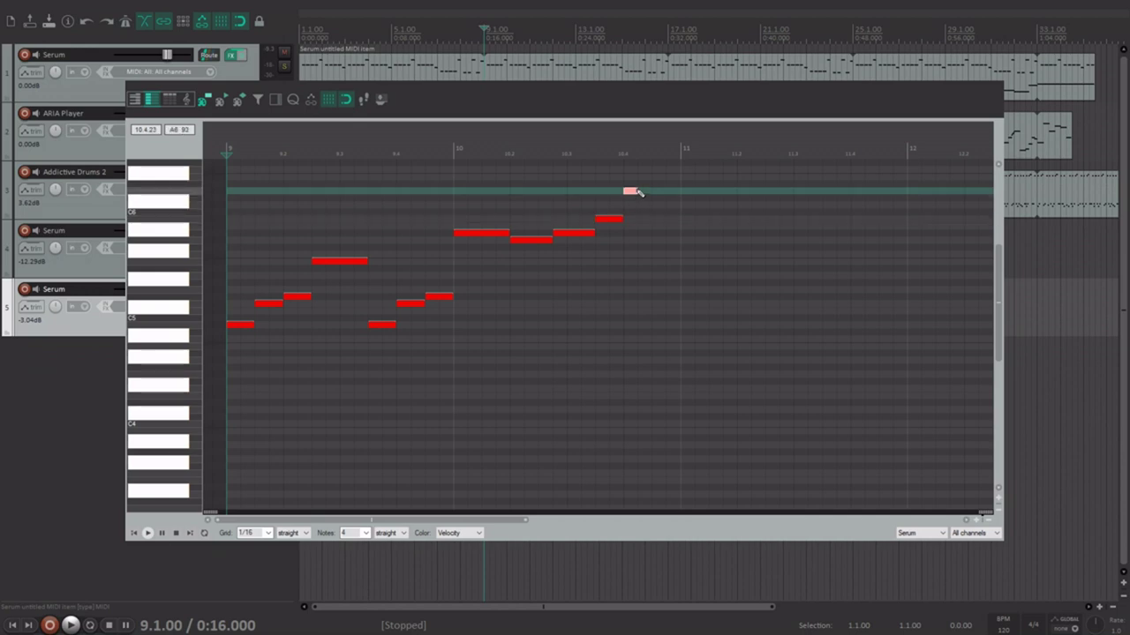
left_click_drag(662, 220, 676, 224)
scroll(676, 224, "down", 1)
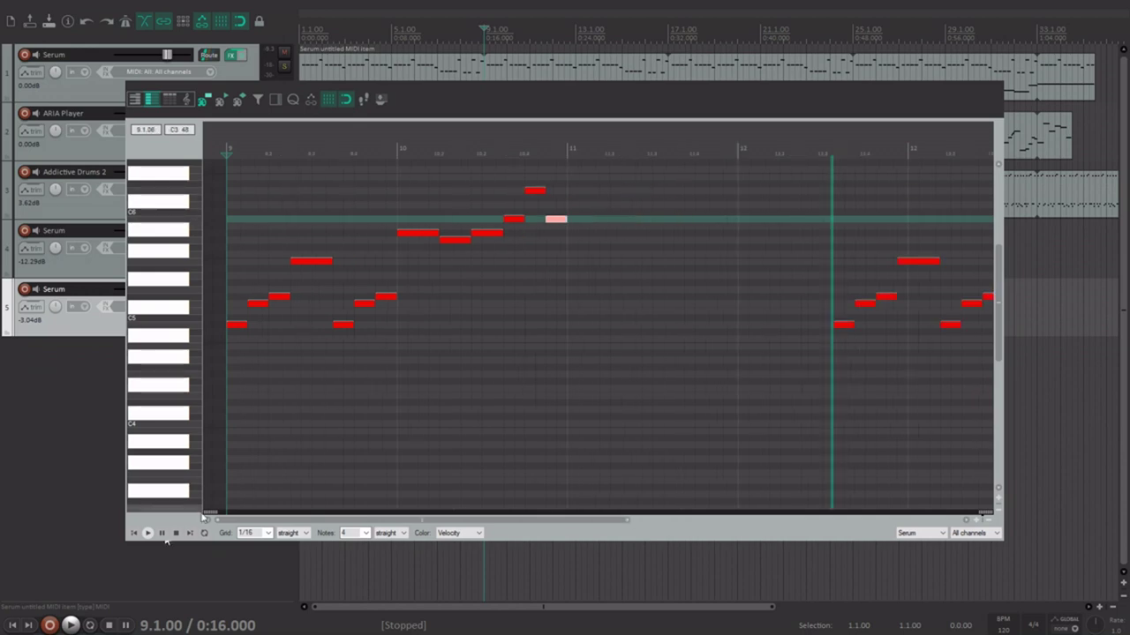
left_click(149, 534)
scroll(277, 383, "down", 1)
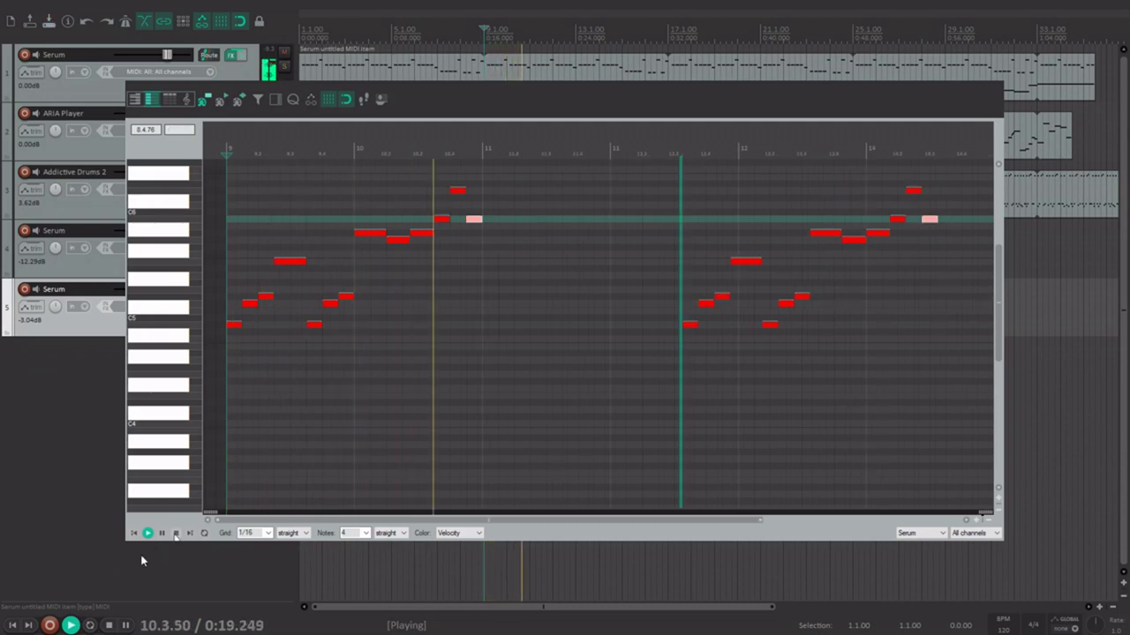
key("space")
Copy all notes of the two-bar melody and paste them at bar 11
scroll(534, 397, "up", 2)
key("ctrl+a")
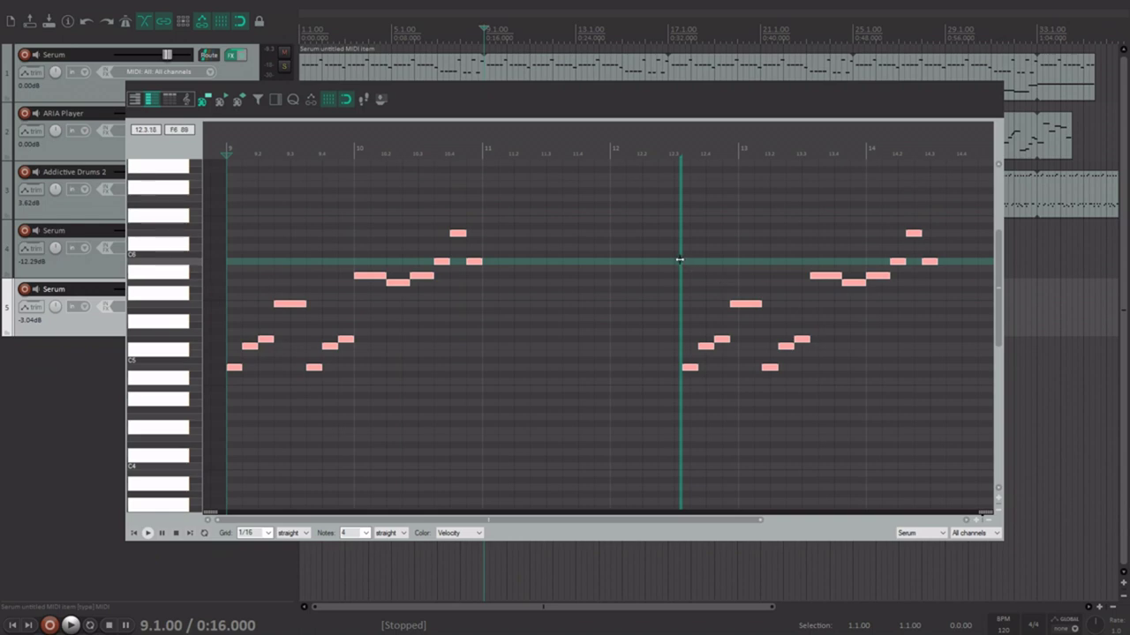
scroll(583, 252, "down", 2)
left_click(370, 158)
key("ctrl+v")
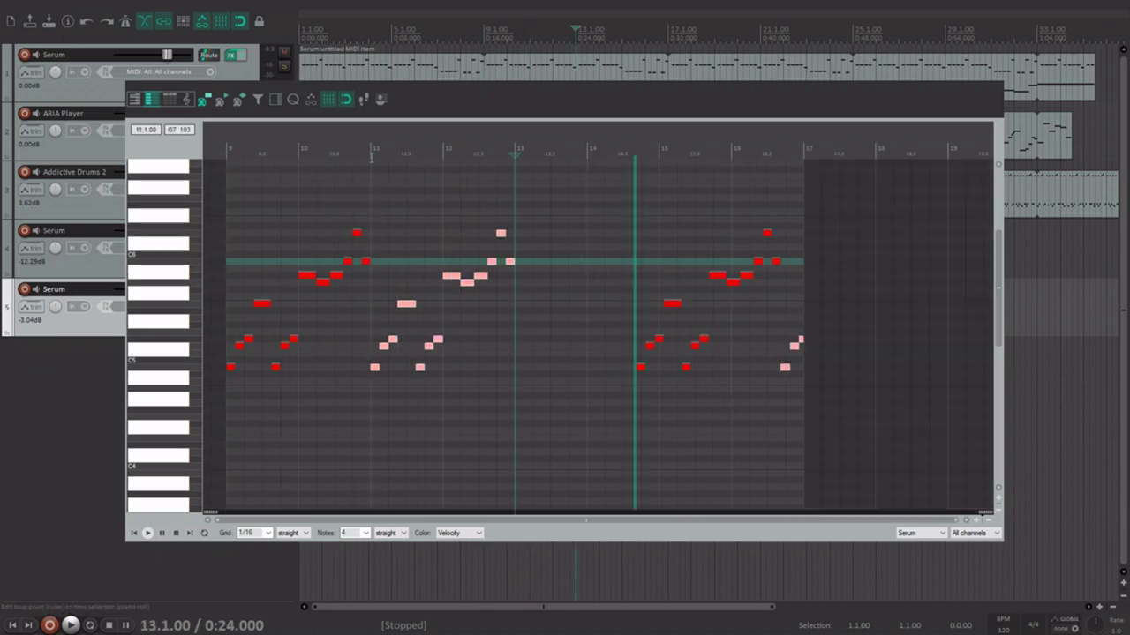
Play the melody from bar 9 and lower the fifth track's volume to -7.67 dB
key("w")
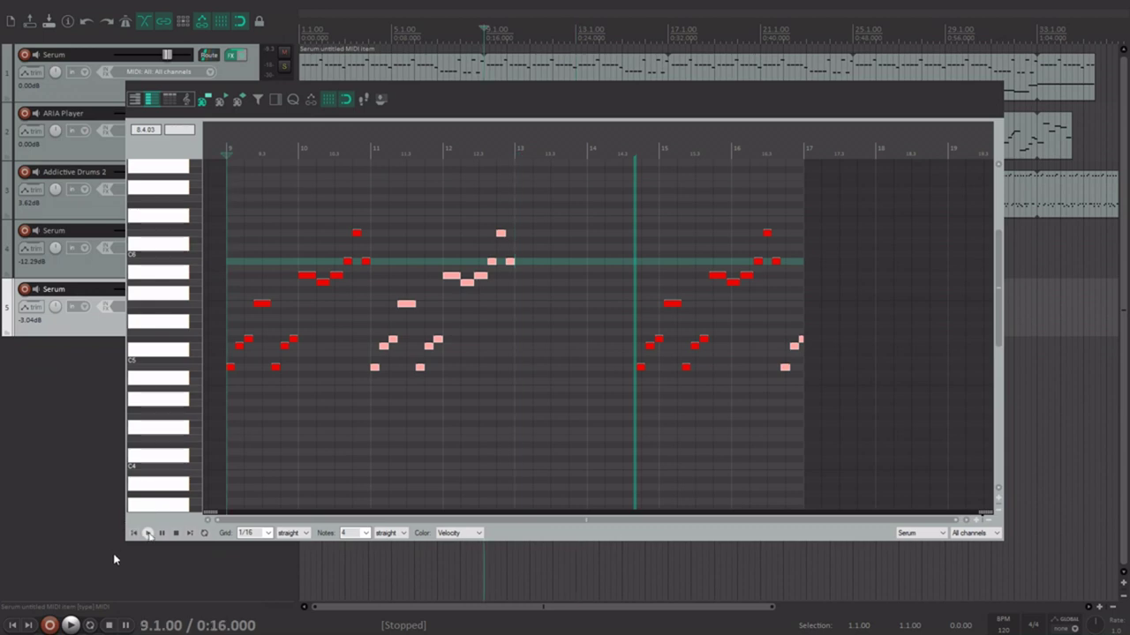
scroll(315, 356, "up", 2)
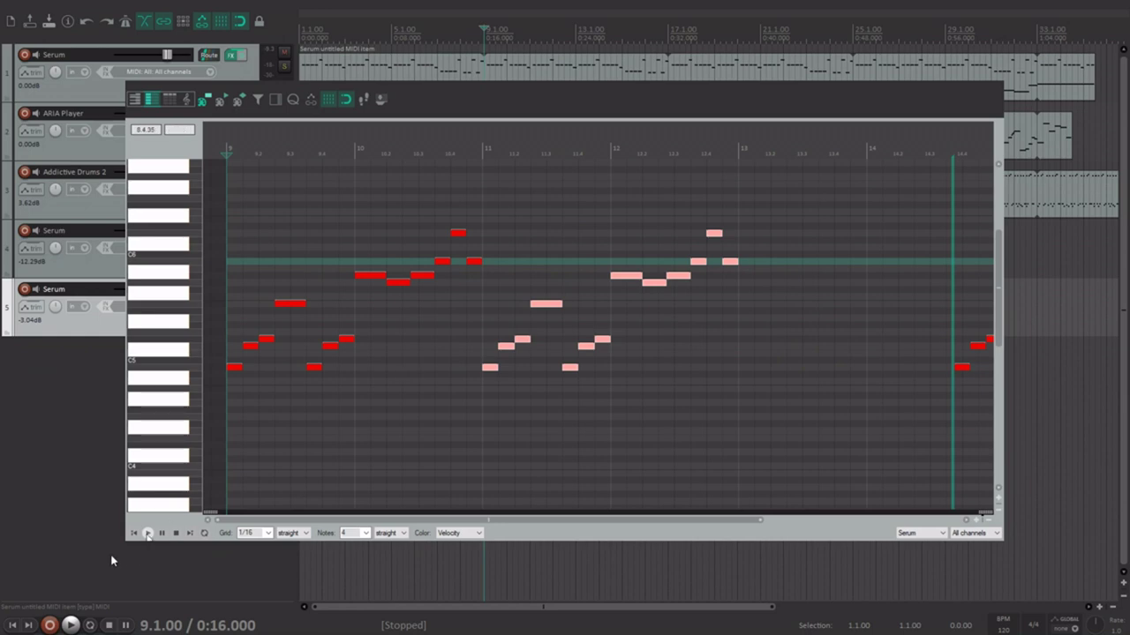
left_click(148, 533)
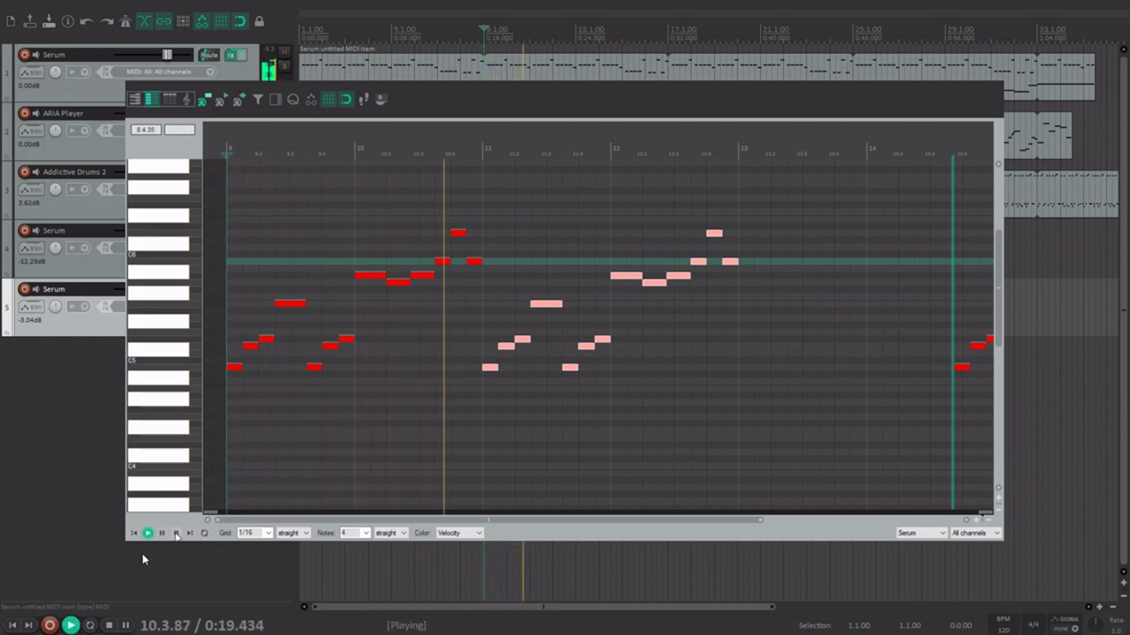
key("space")
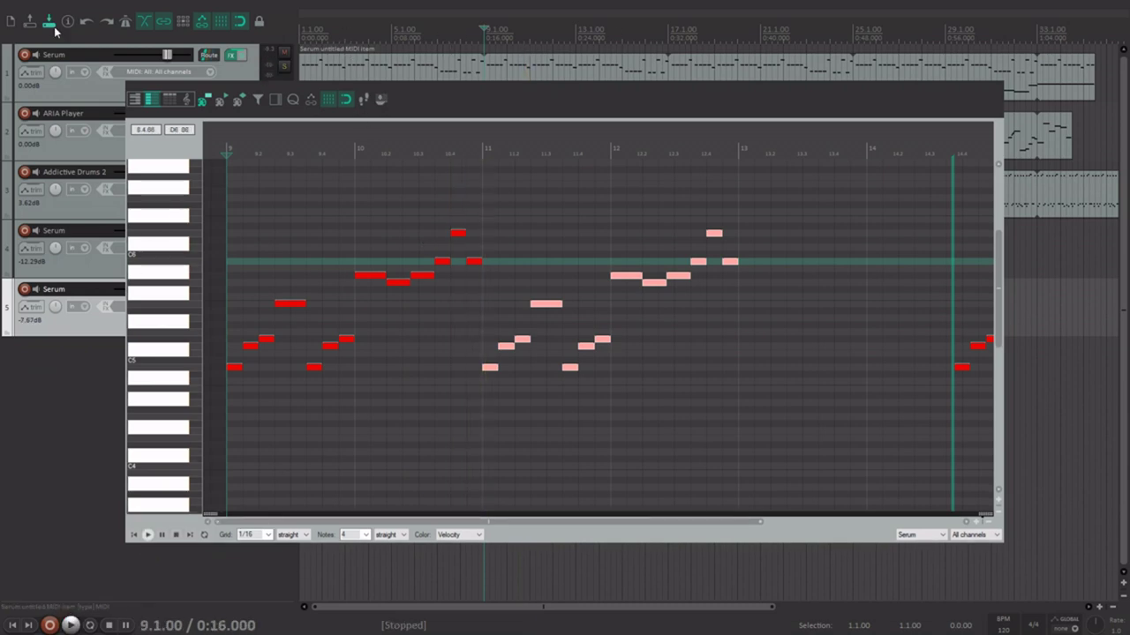
key("space")
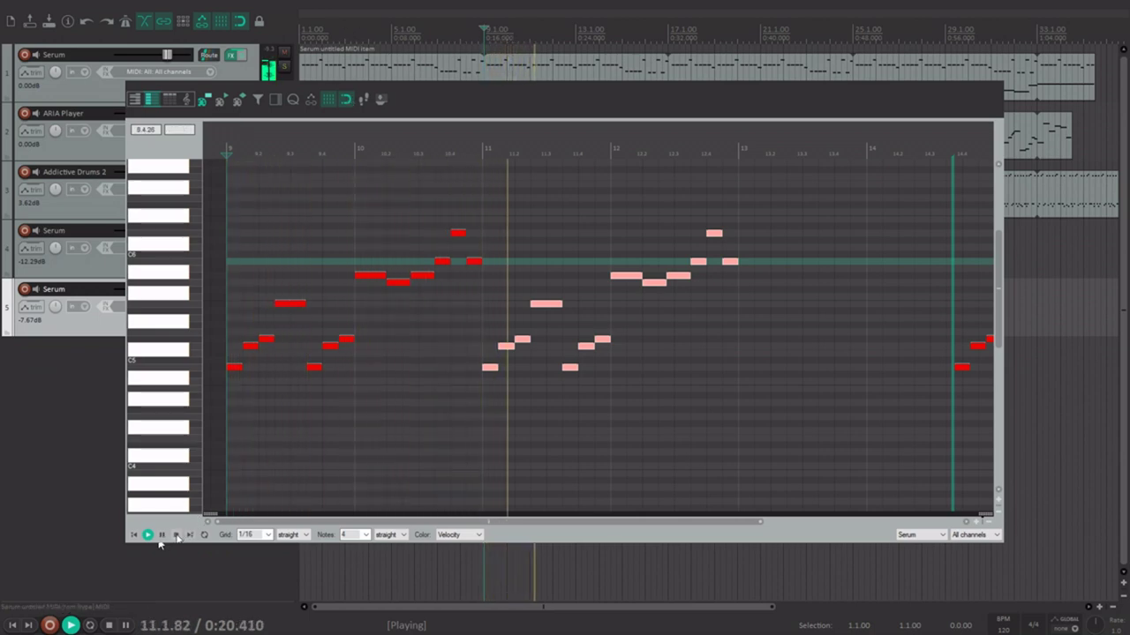
Stop the playback and close the fifth track's melody editor
scroll(243, 510, "down", 4)
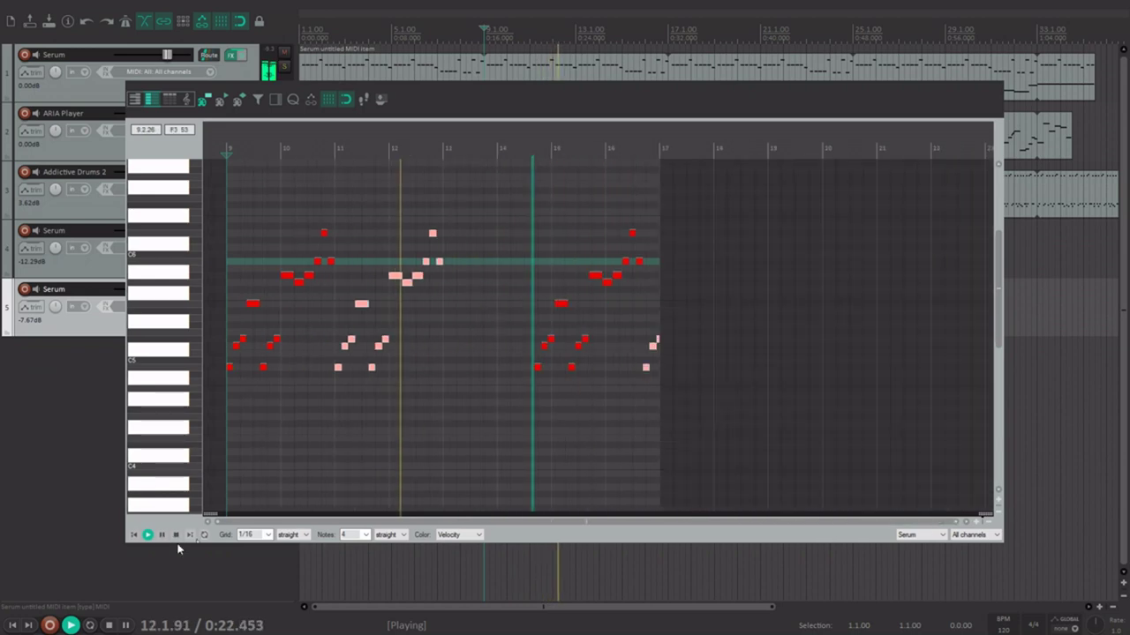
key("space")
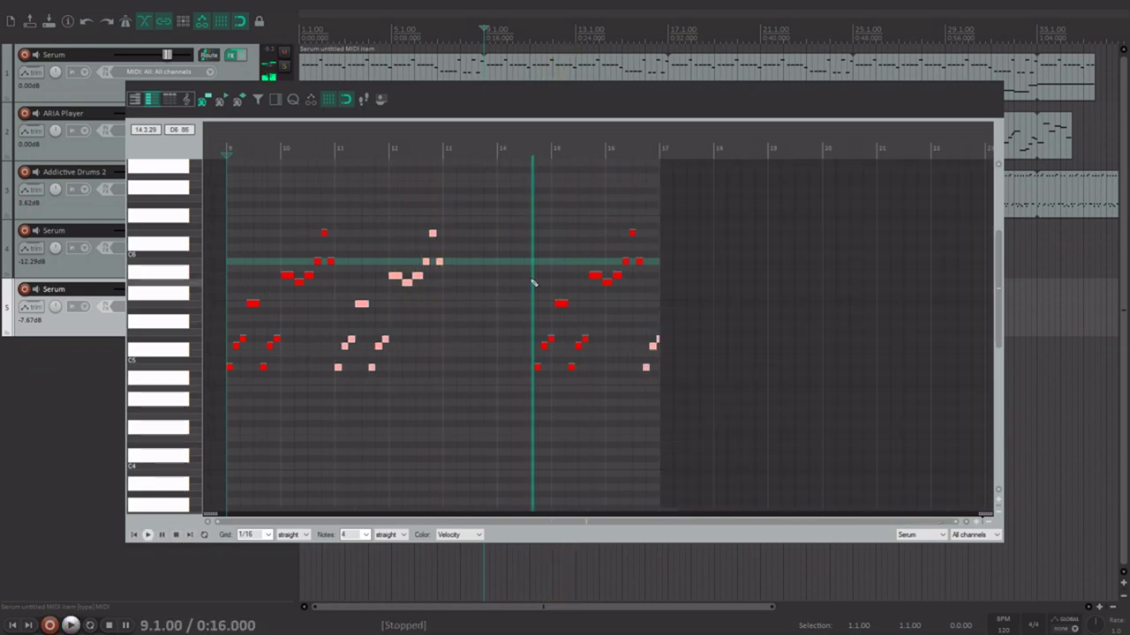
left_click_drag(532, 273, 1057, 25)
key("Escape")
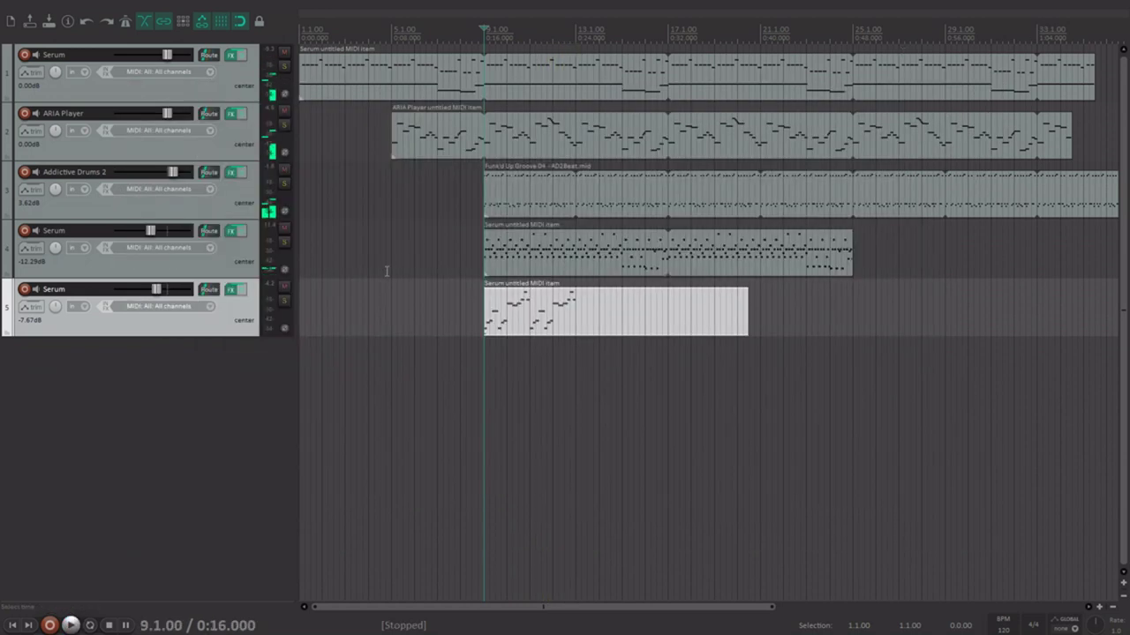
In the first track's bass item, shorten the opening long note to two bars and place lower one-bar notes in bars 3 and 4
left_click(502, 87)
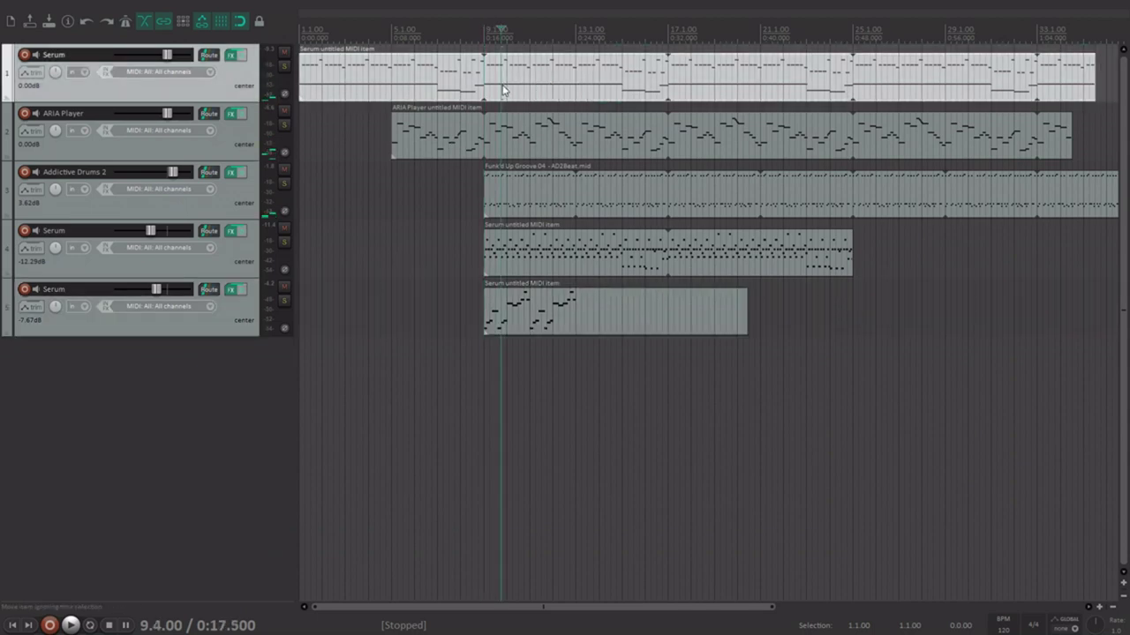
double_click(502, 87)
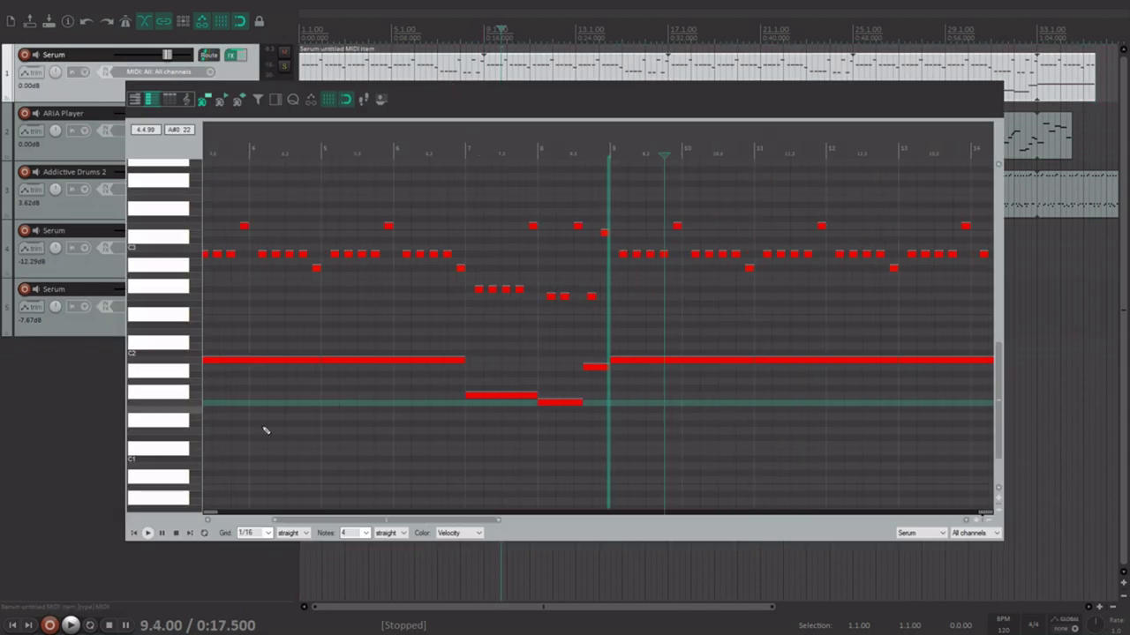
scroll(386, 391, "left", 2)
key("w")
scroll(429, 368, "down", 1)
scroll(428, 367, "up", 1)
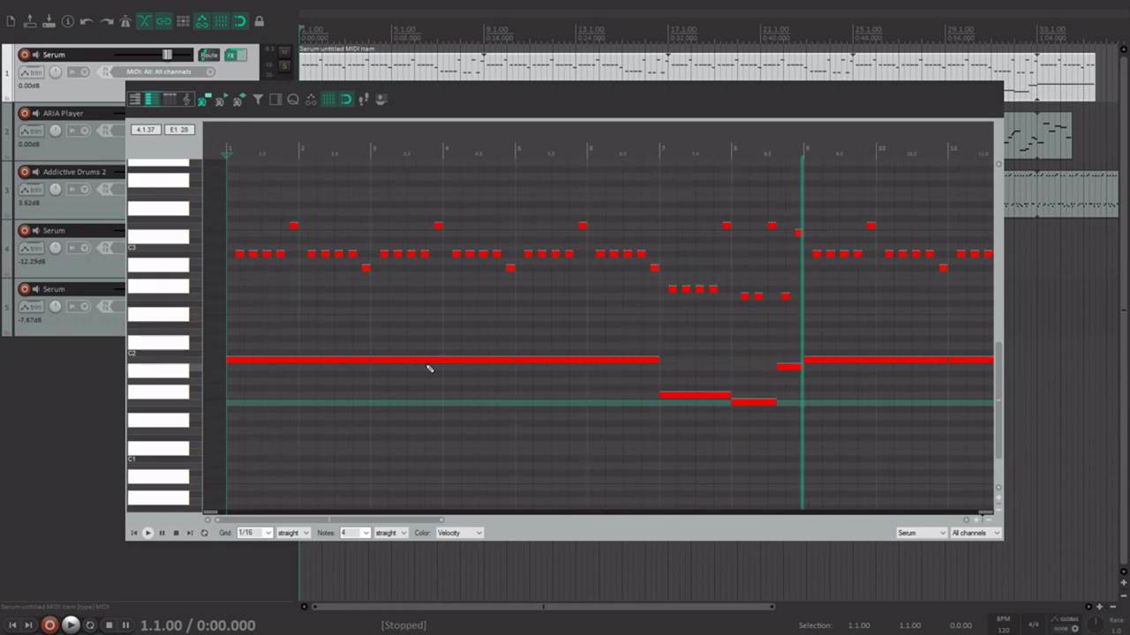
mouse_move(509, 365)
left_mouse_down()
mouse_move(428, 362)
mouse_move(425, 402)
mouse_move(515, 380)
left_mouse_up()
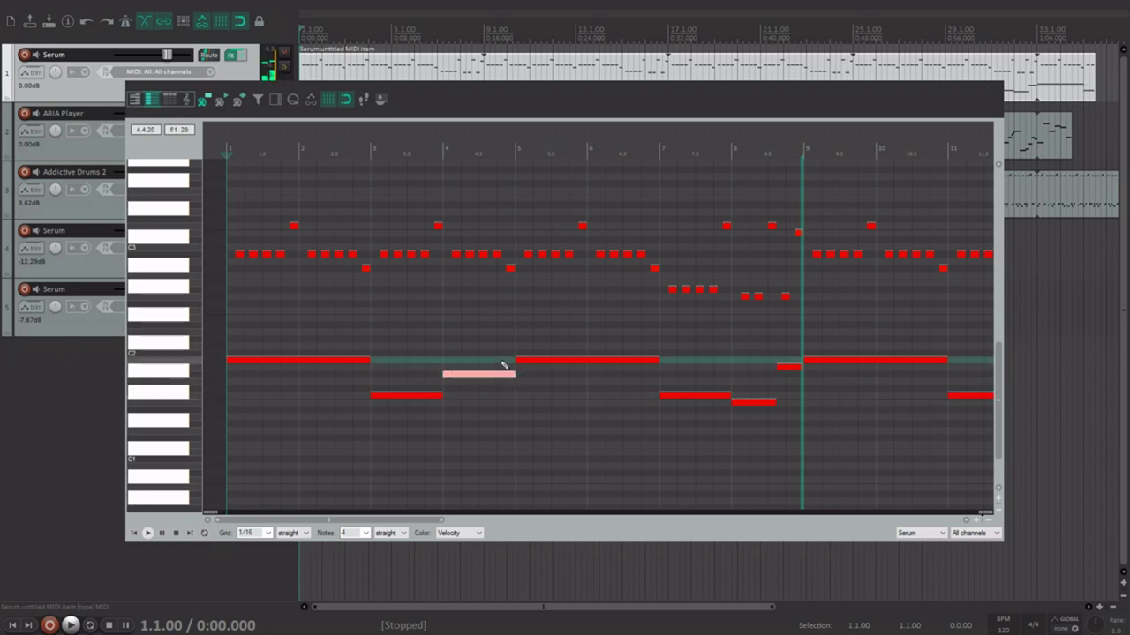
left_click(504, 364)
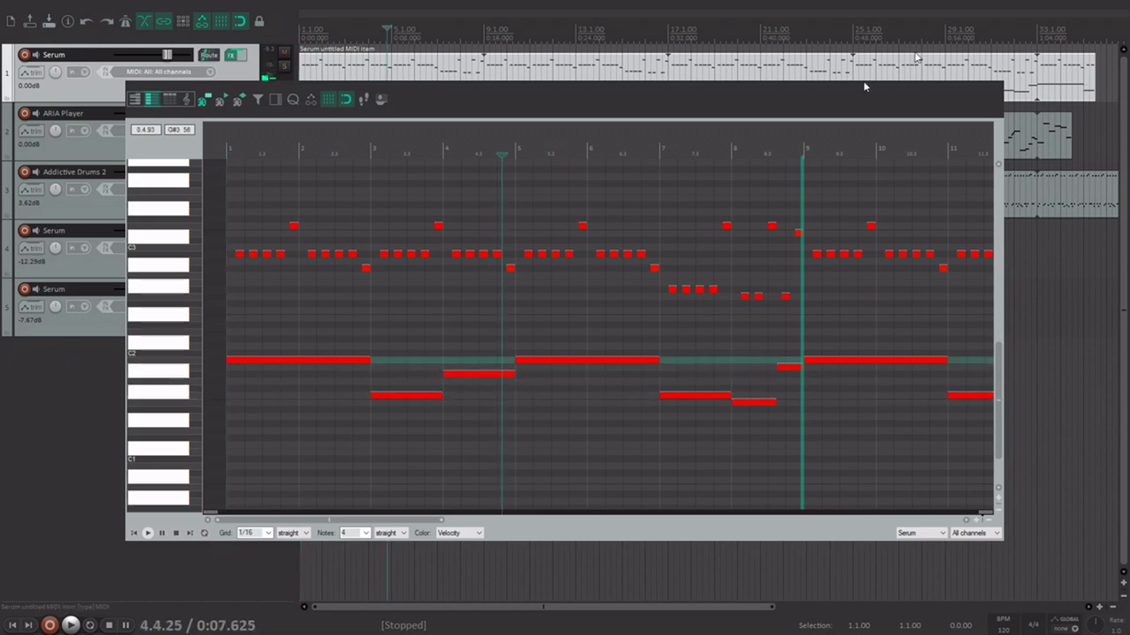
Close the bass item, reopen the fifth track's melody and play the arrangement from bar 9
left_click(1061, 32)
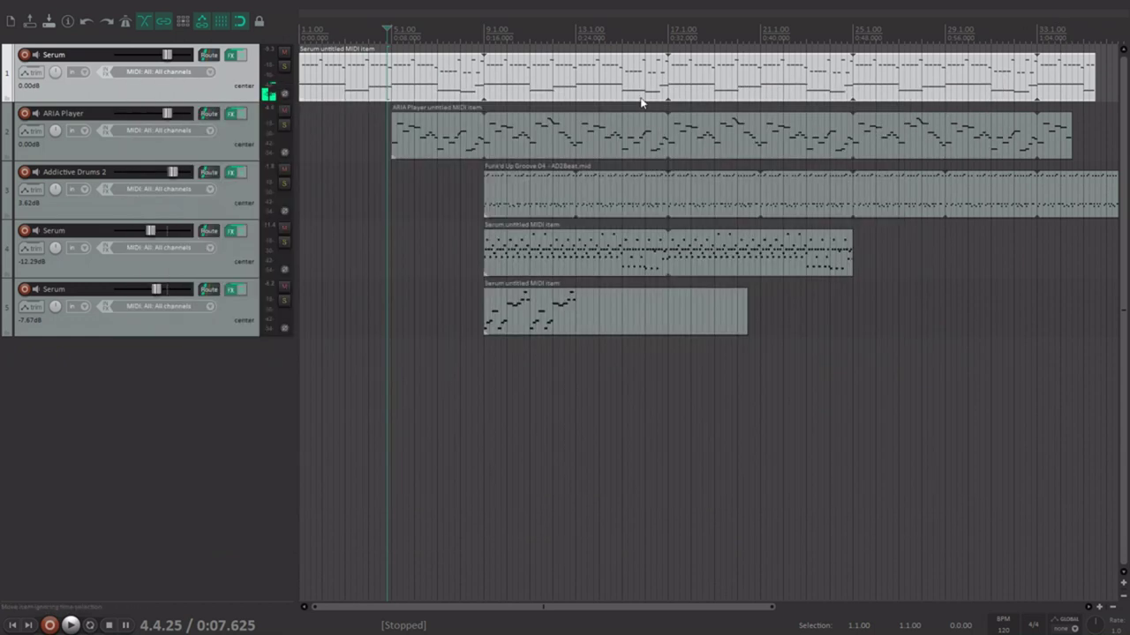
left_click(491, 37)
left_click(483, 36)
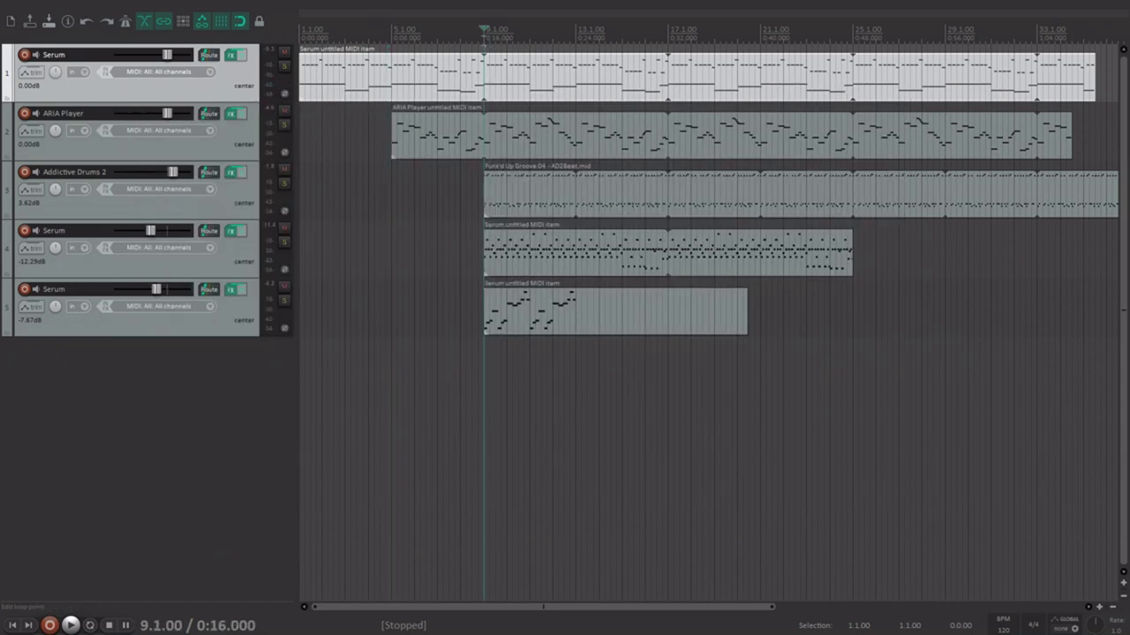
double_click(586, 304)
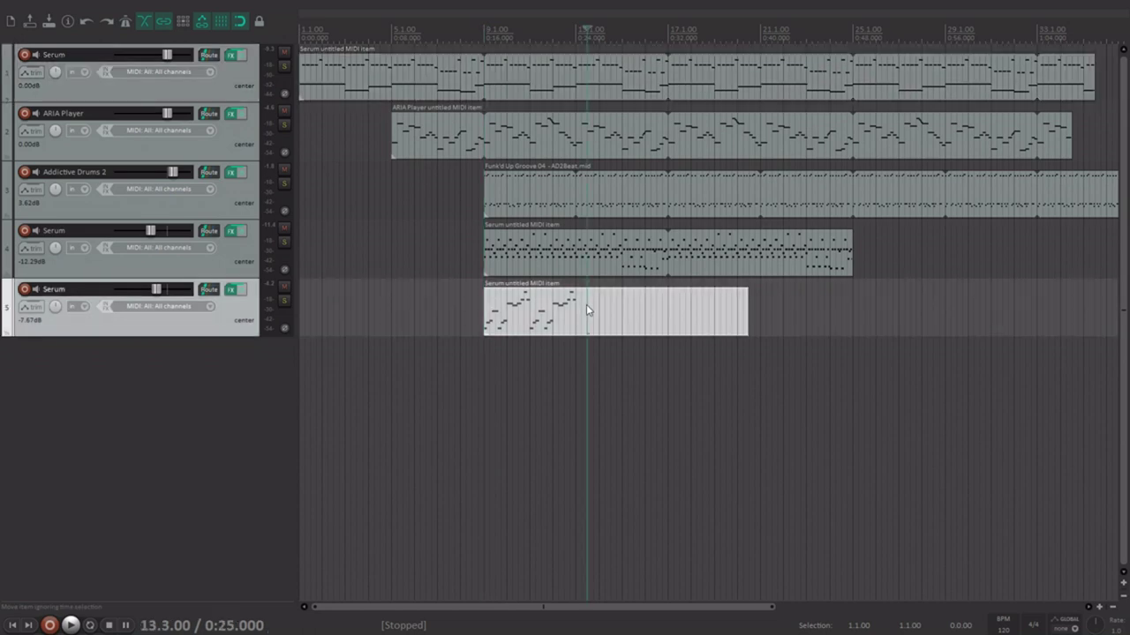
left_click(148, 535)
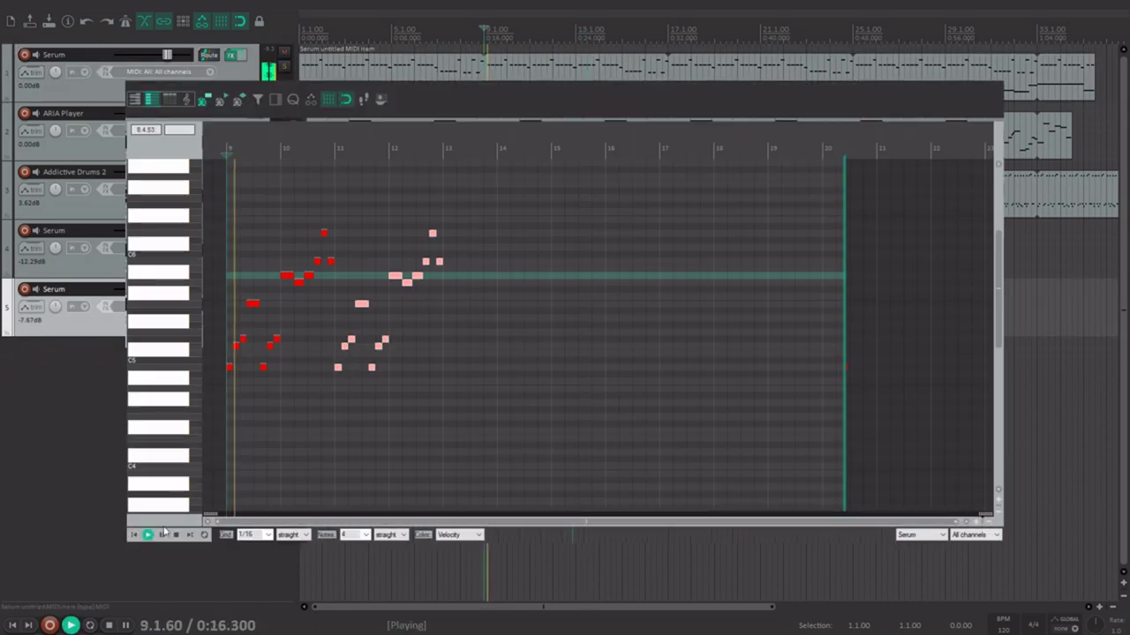
scroll(521, 409, "up", 2)
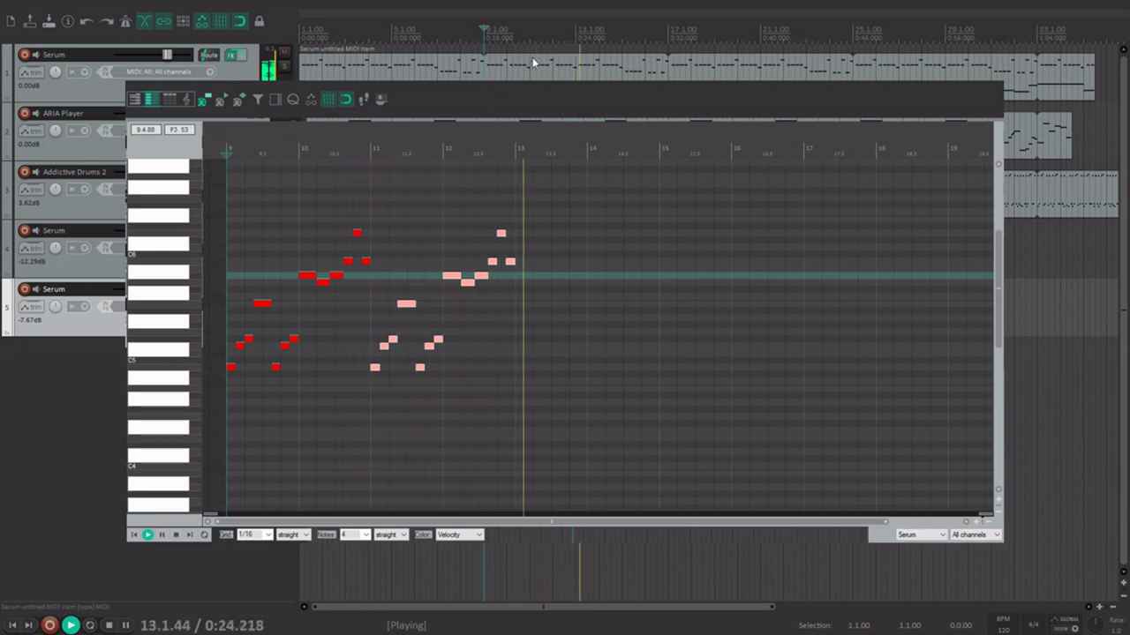
key("space")
Lower the first and fifth notes of bar 11 to A4
left_click(371, 155)
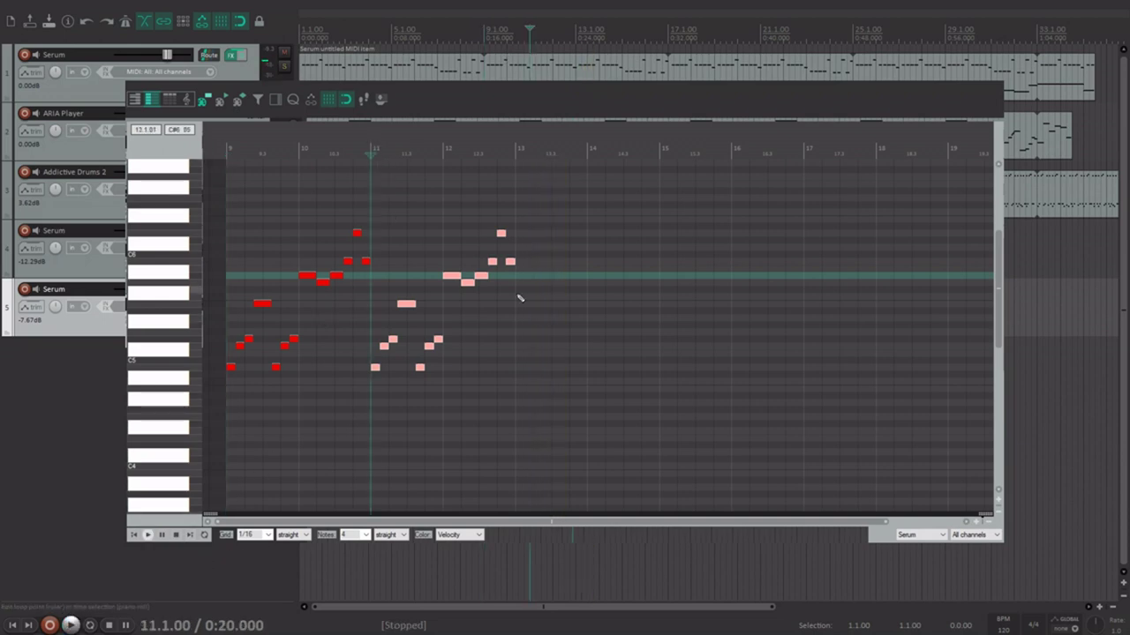
scroll(520, 298, "up", 3)
left_click_drag(593, 388, 494, 398)
left_click(495, 345)
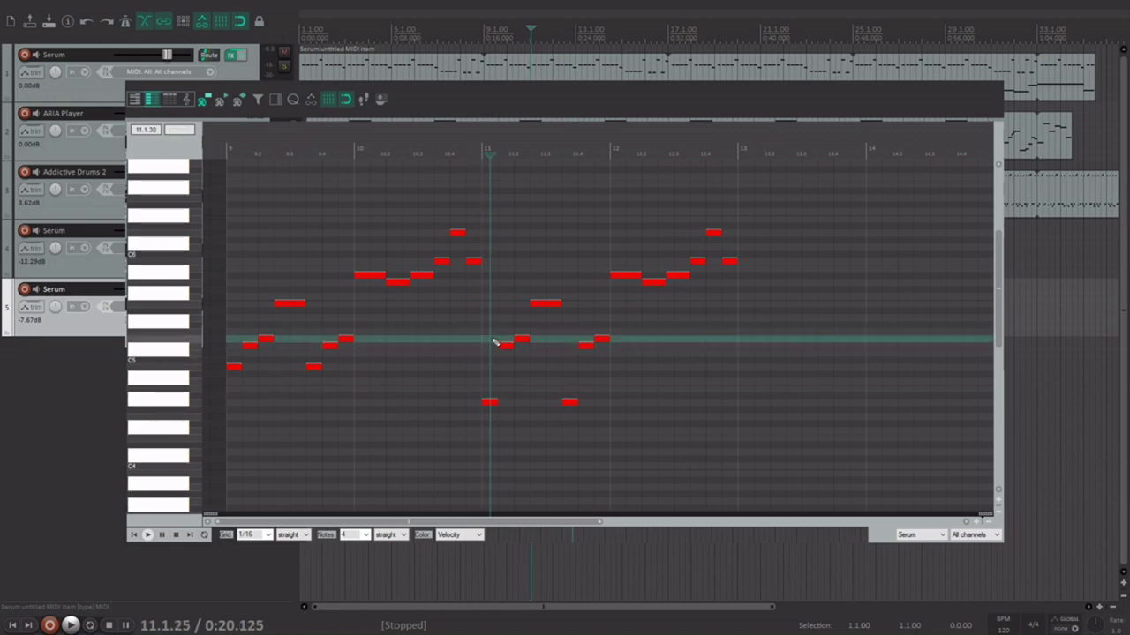
Try the long middle note of bar 11 a semitone higher, auditioning it with the neighbouring notes
left_click(519, 305)
left_click(528, 307)
left_click(543, 306)
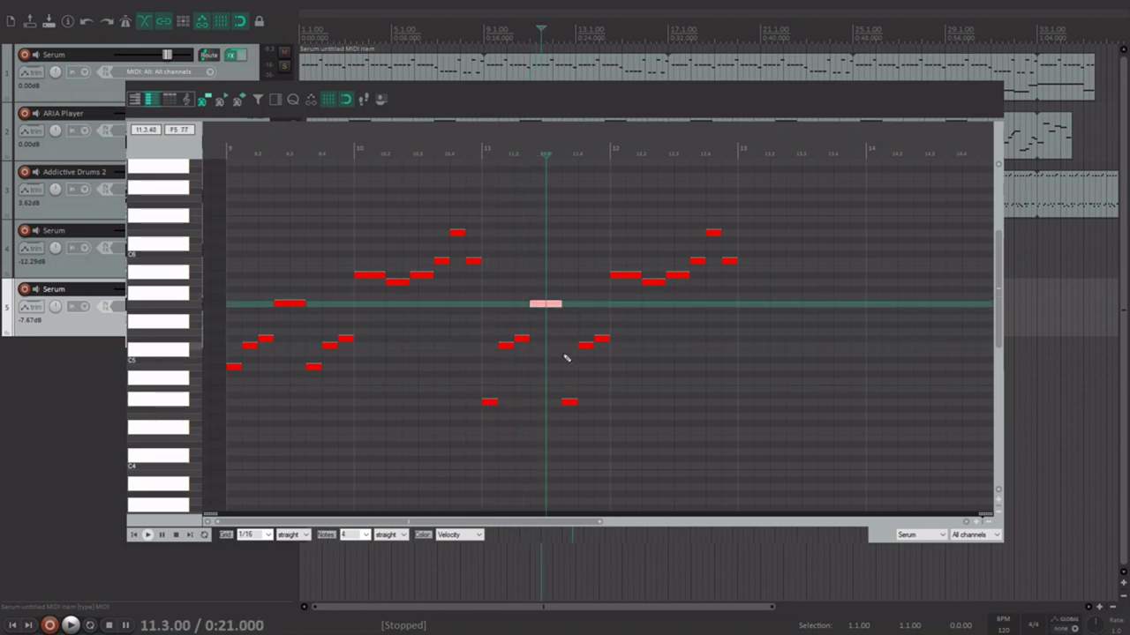
left_click_drag(542, 314, 541, 305)
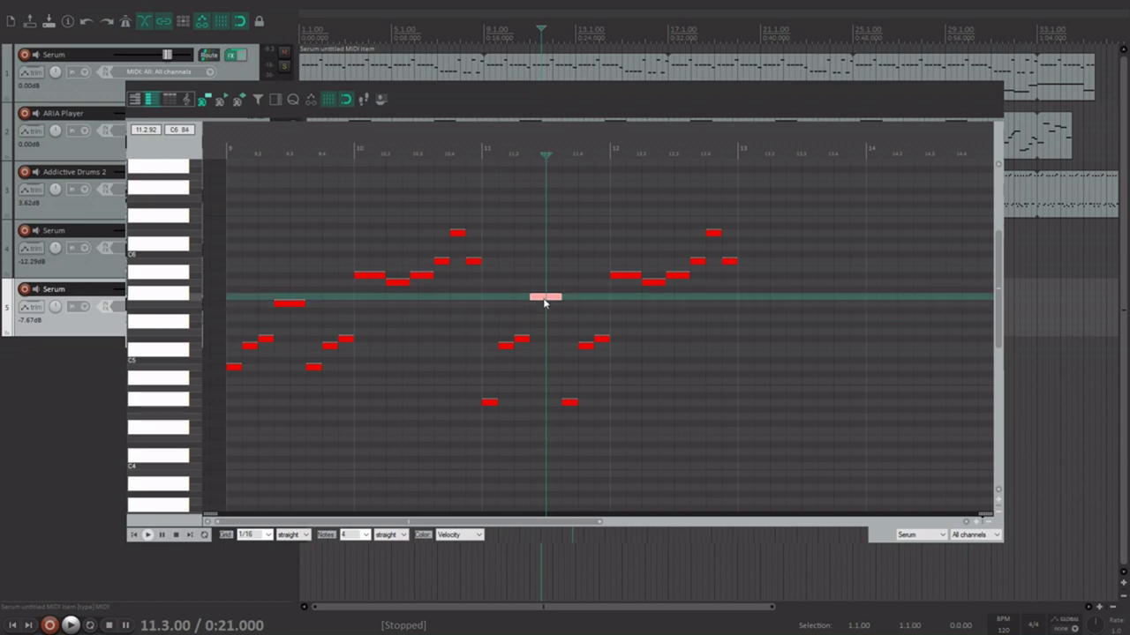
left_click(529, 405)
left_click(544, 298)
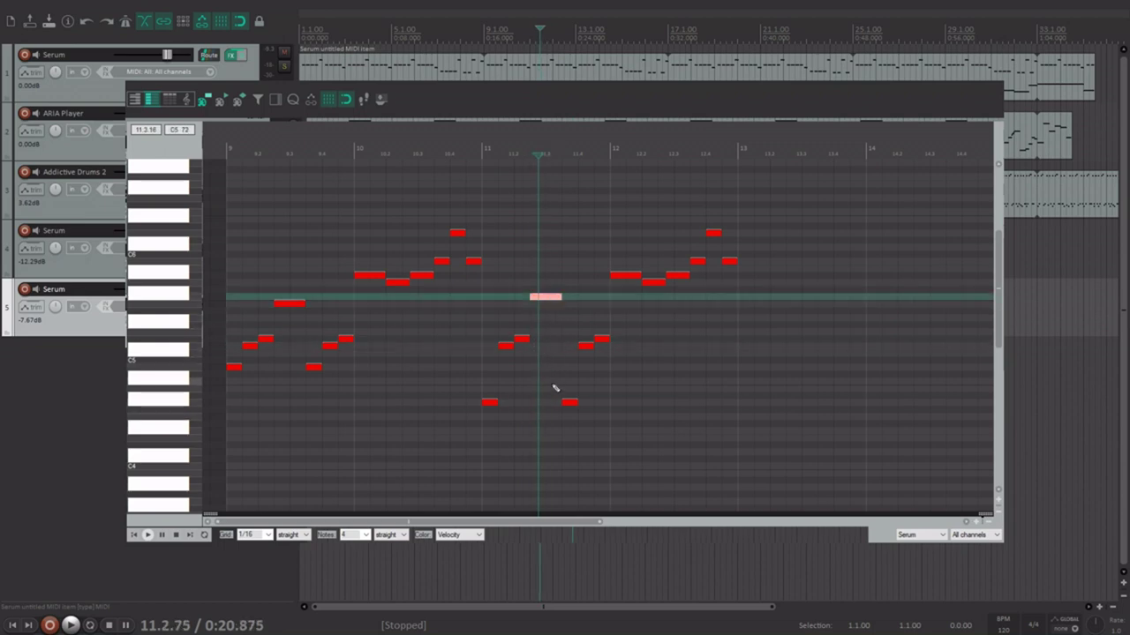
left_click_drag(552, 298, 550, 306)
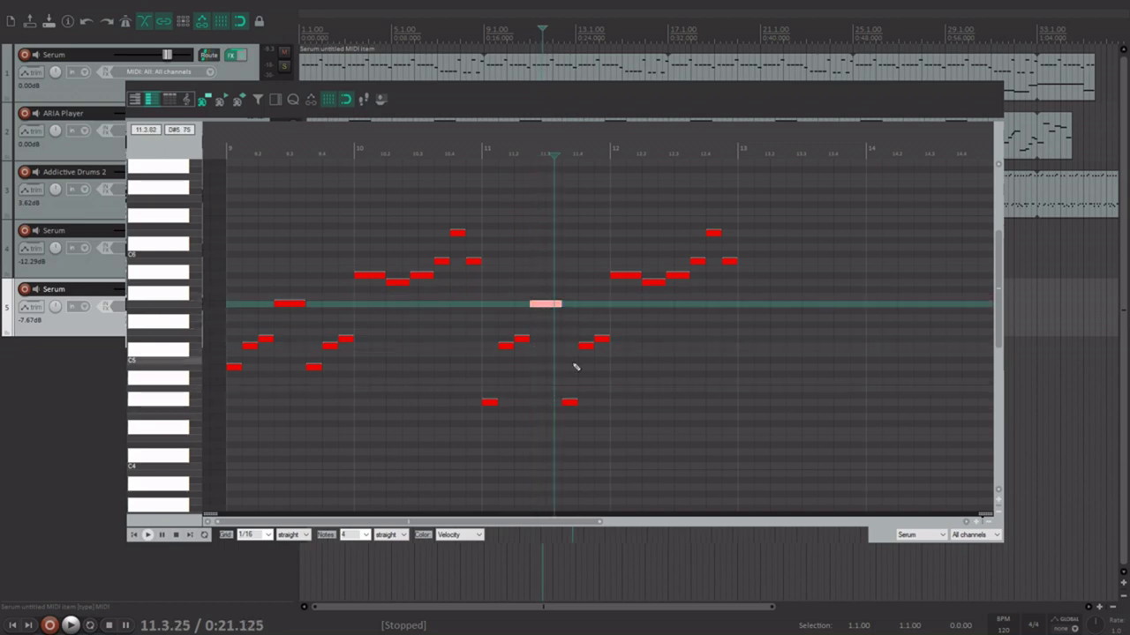
left_click(558, 407)
left_click(575, 341)
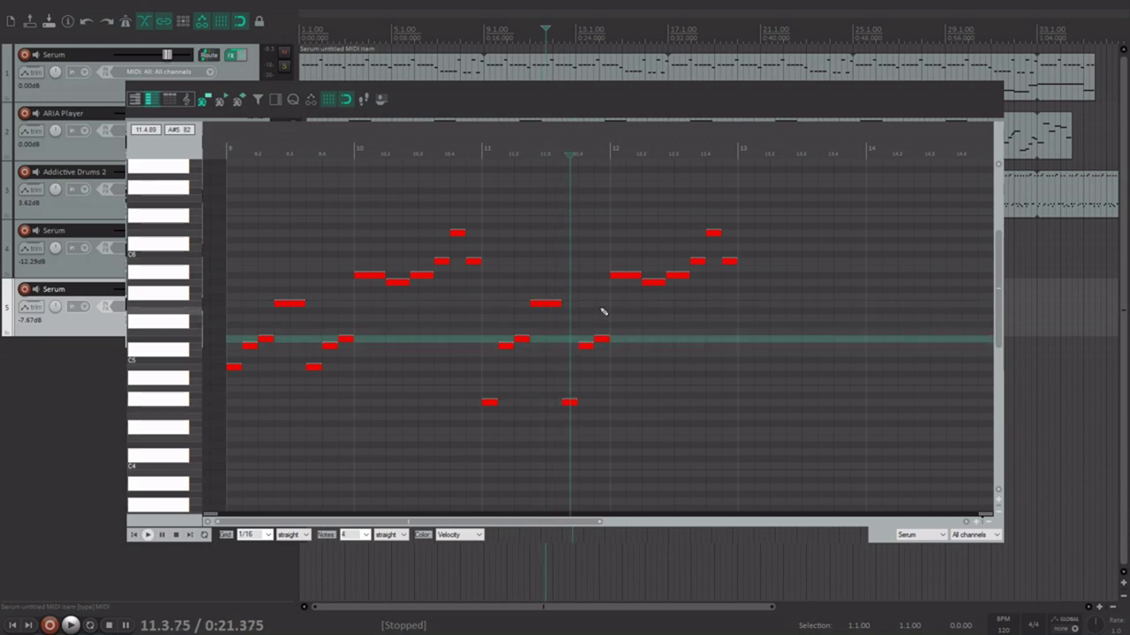
Lower the six notes of bar 12 to G#5, F5, C5, F5, F#5 and F5 in order
left_click_drag(626, 279, 628, 327)
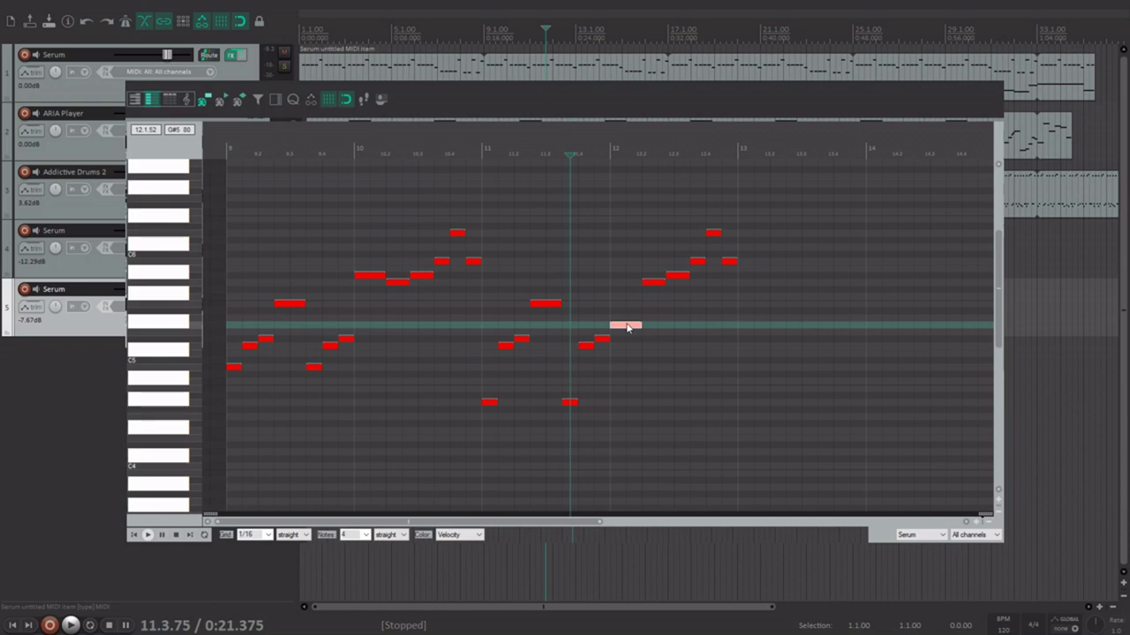
left_click_drag(651, 283, 654, 349)
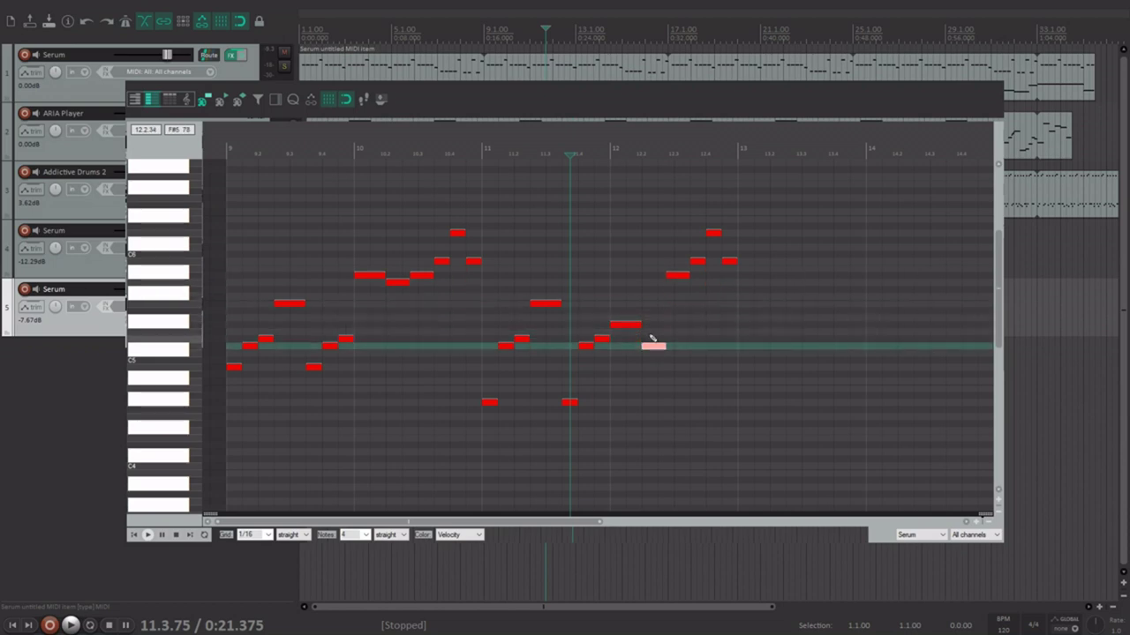
left_click(652, 332)
left_click(653, 345)
left_click_drag(675, 280, 676, 386)
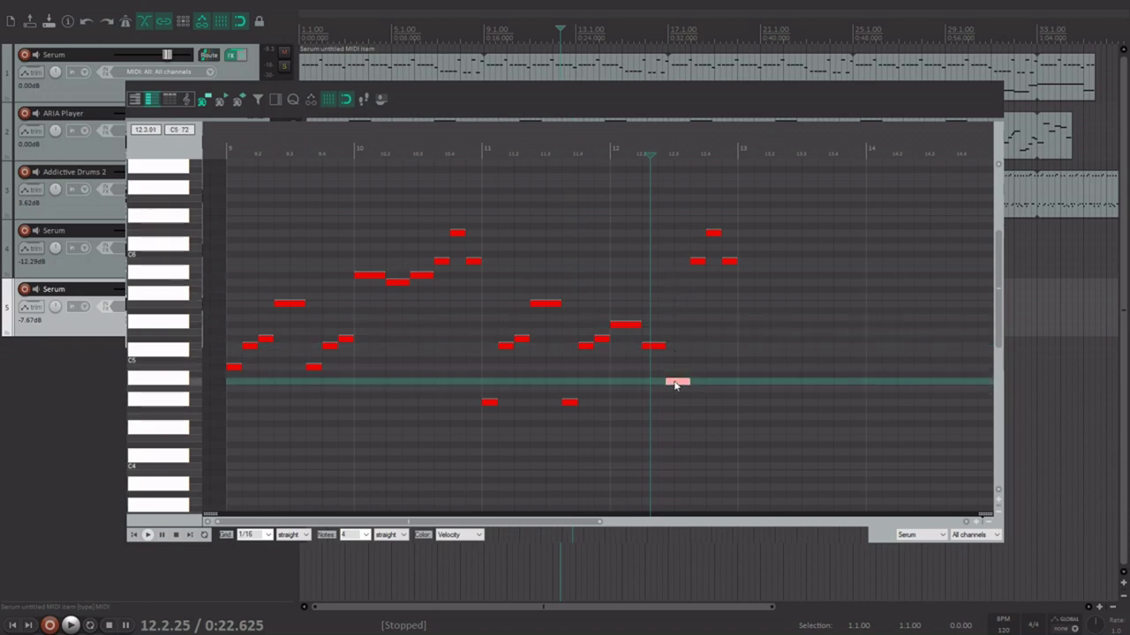
left_click_drag(698, 262, 700, 349)
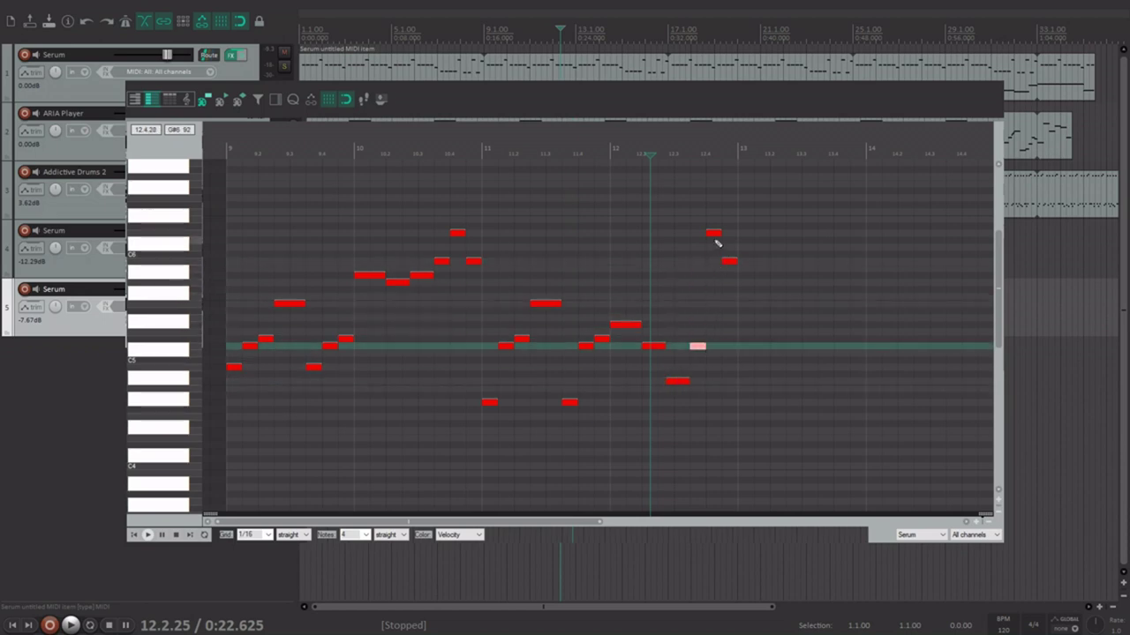
left_click_drag(715, 235, 714, 341)
left_click_drag(732, 262, 730, 347)
Copy all notes of the four-bar melody and paste them at bar 13
scroll(577, 449, "down", 2)
key("ctrl+a")
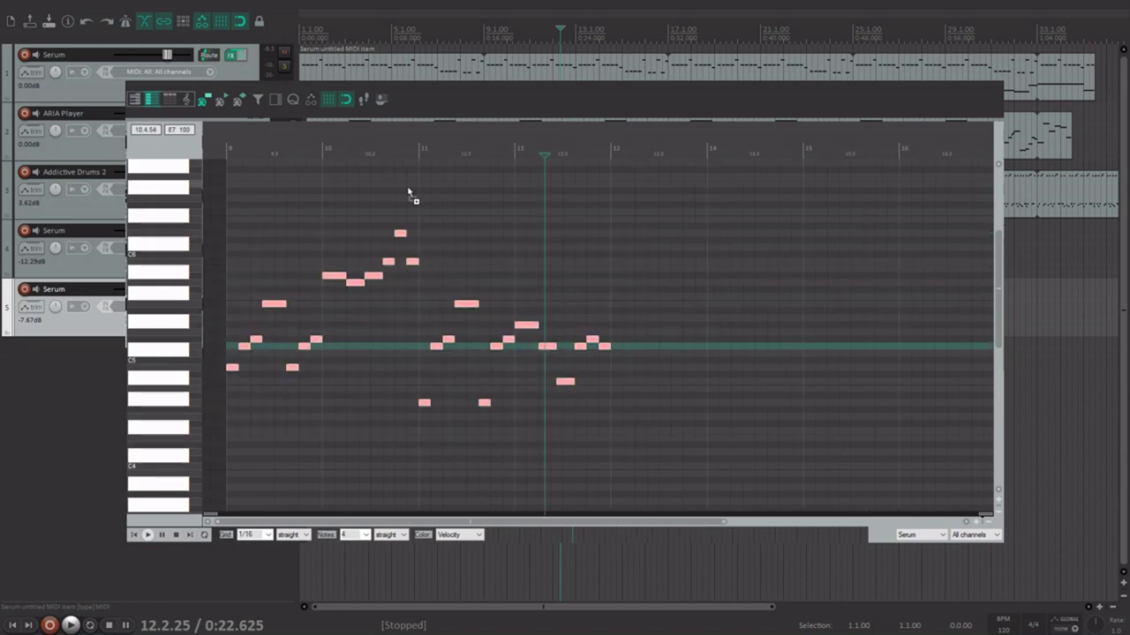
left_click(607, 189)
key("ctrl+v")
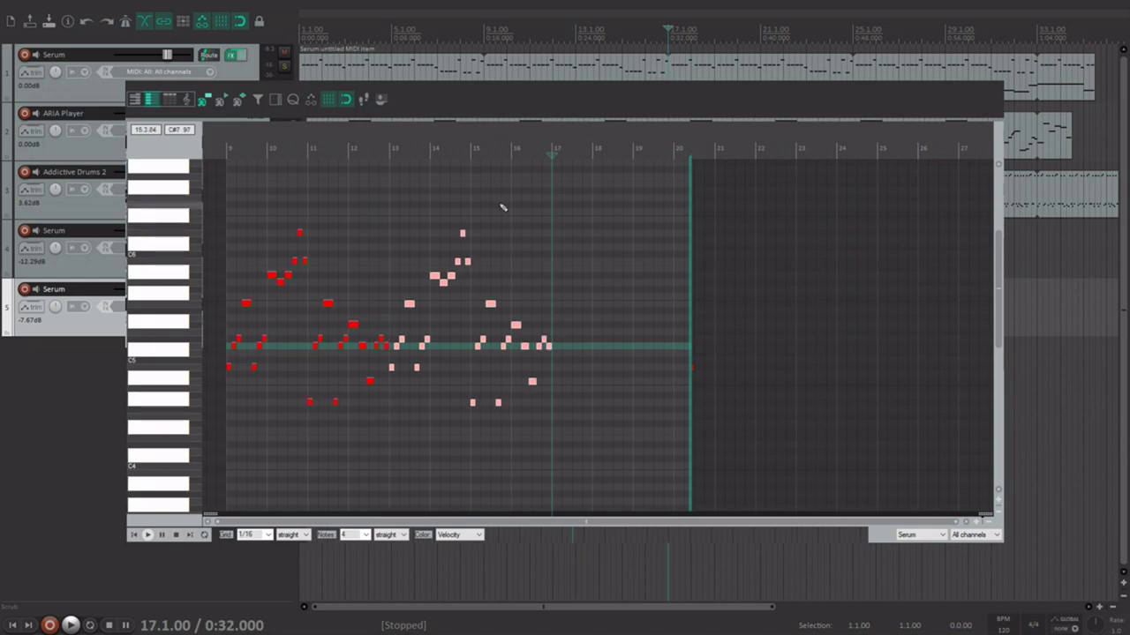
Raise the first three notes of bar 15 to A6, G#6 and A6
scroll(560, 234, "up", 3)
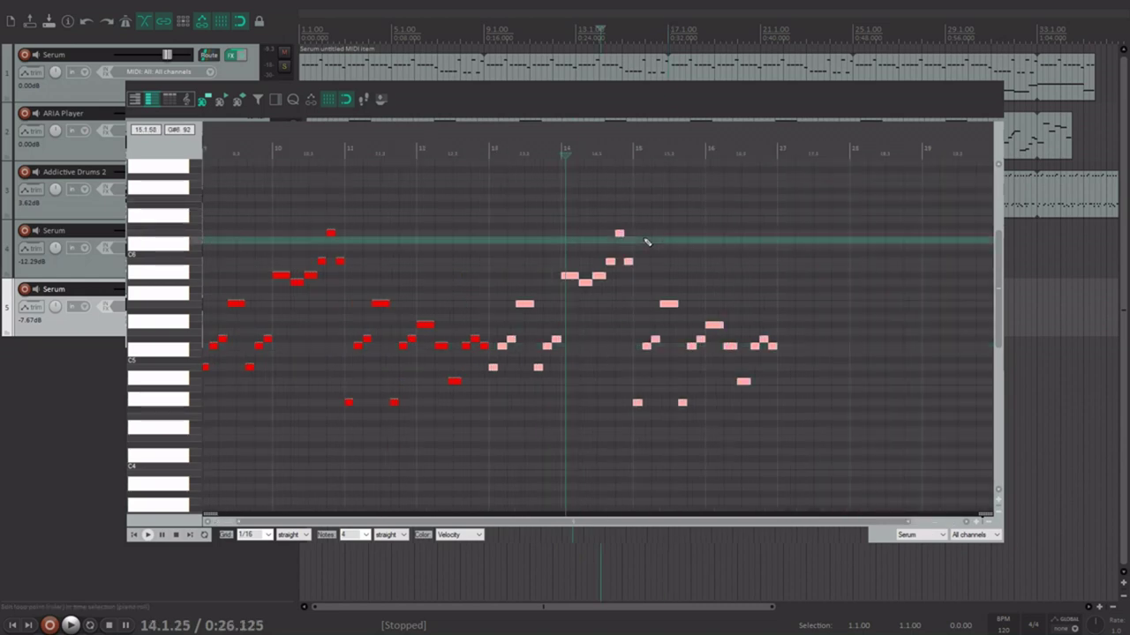
left_click(636, 238)
left_click(633, 213)
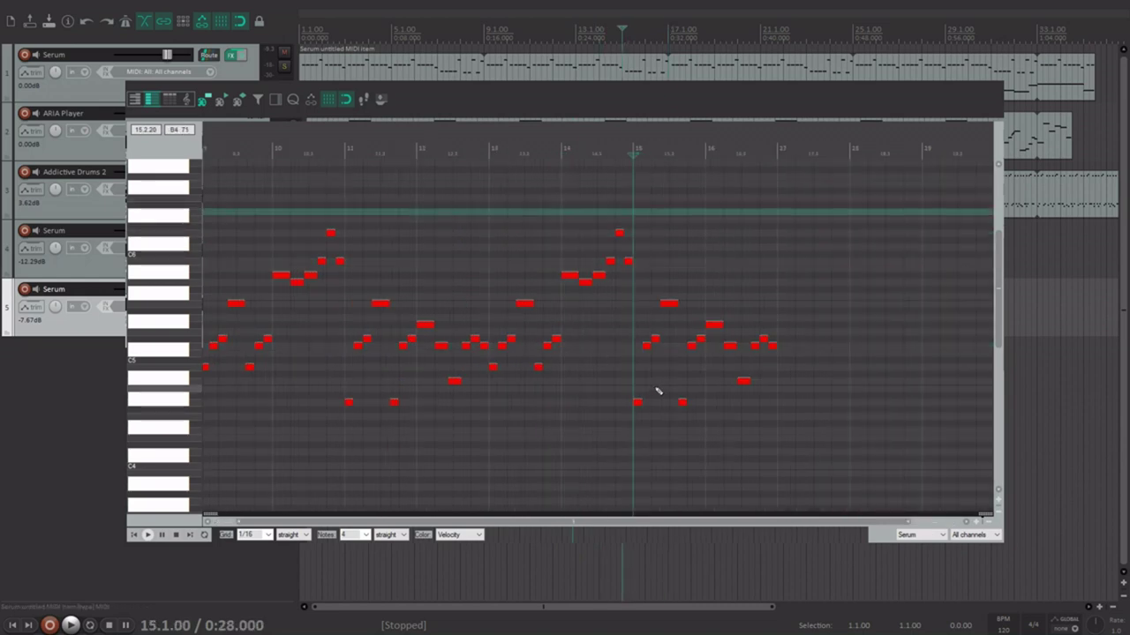
left_click_drag(638, 406, 638, 263)
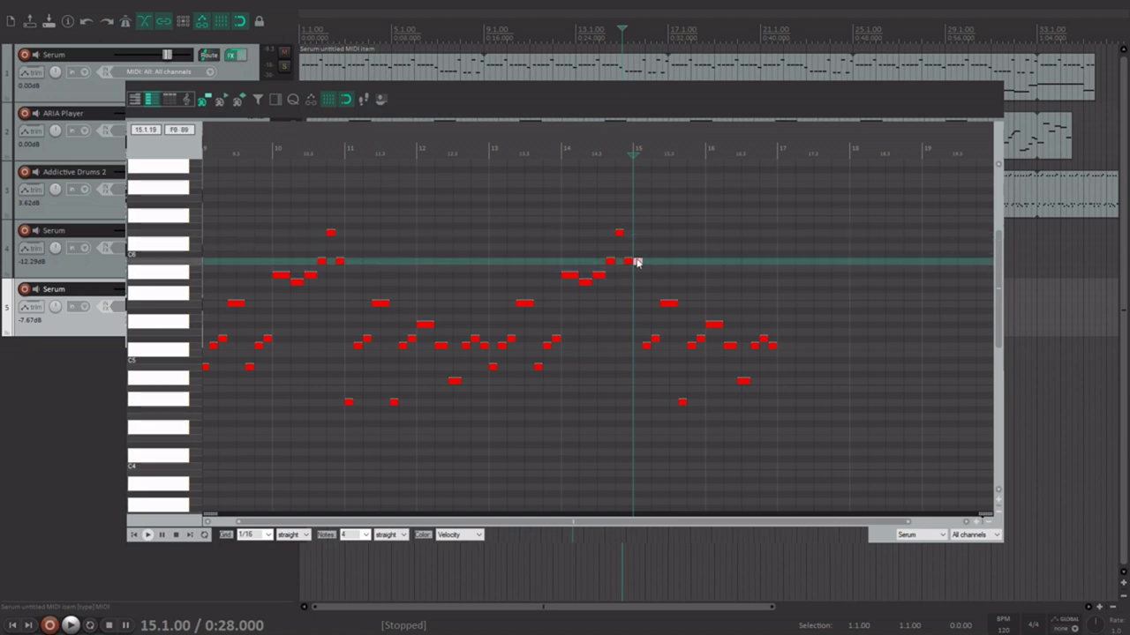
scroll(651, 265, "up", 3)
left_click_drag(612, 263, 609, 236)
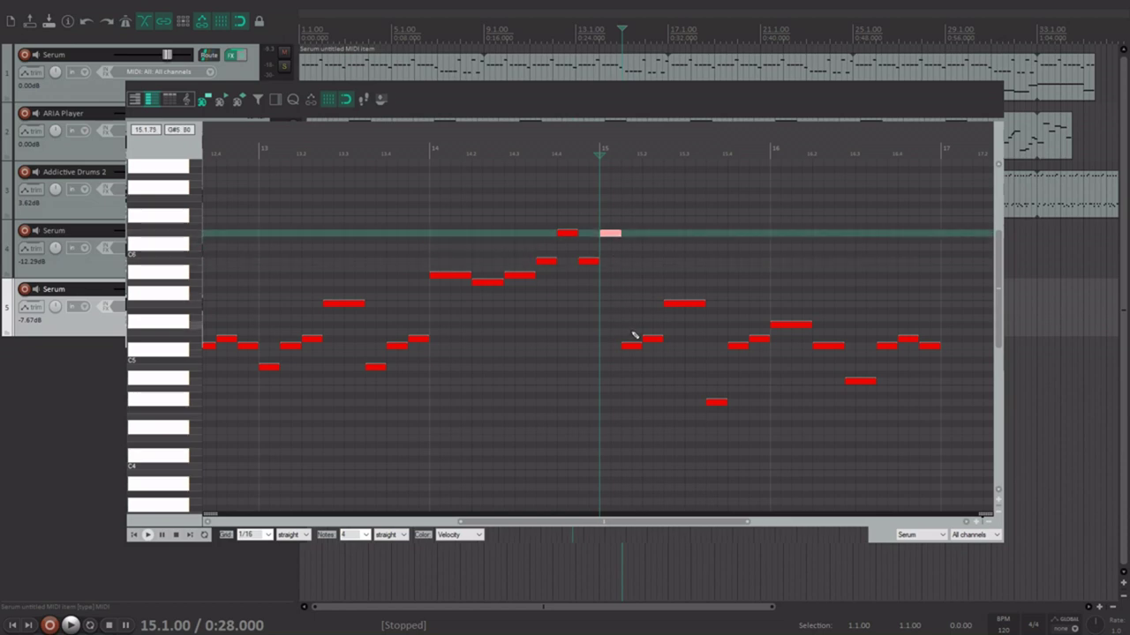
left_click_drag(633, 349, 630, 247)
left_click_drag(650, 347, 645, 240)
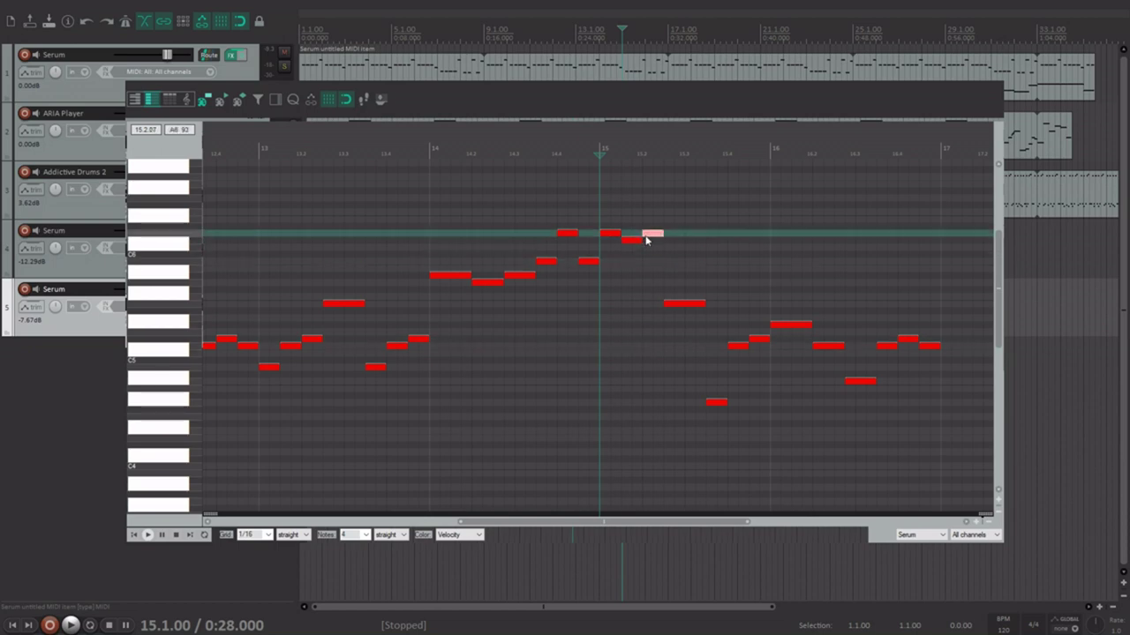
Audition the opening notes of bar 15 and raise the bar's long fourth note to D#7
left_click(632, 155)
scroll(559, 220, "down", 1)
scroll(636, 227, "up", 2)
left_click_drag(998, 309, 998, 299)
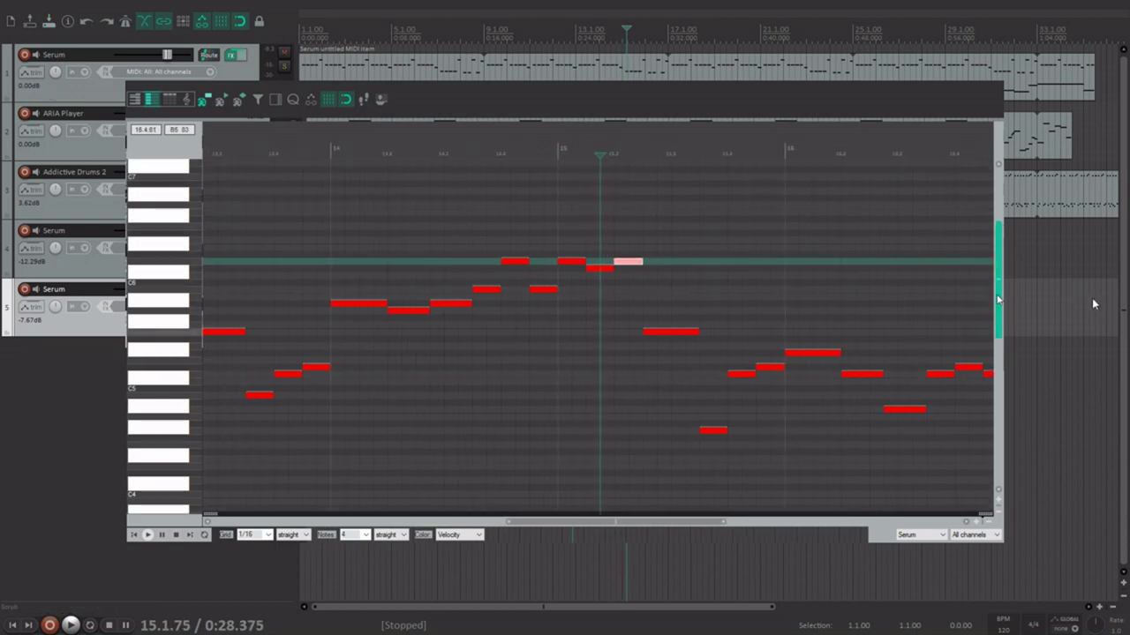
left_click_drag(710, 551, 775, 549)
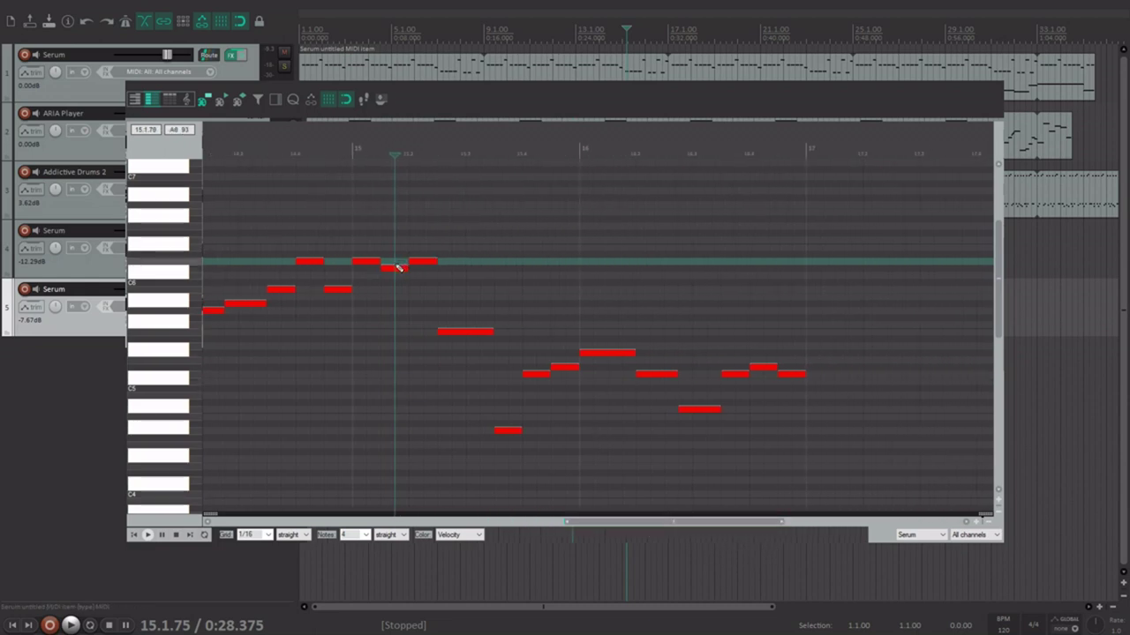
left_click(394, 266)
left_click(416, 262)
left_click_drag(461, 334, 457, 231)
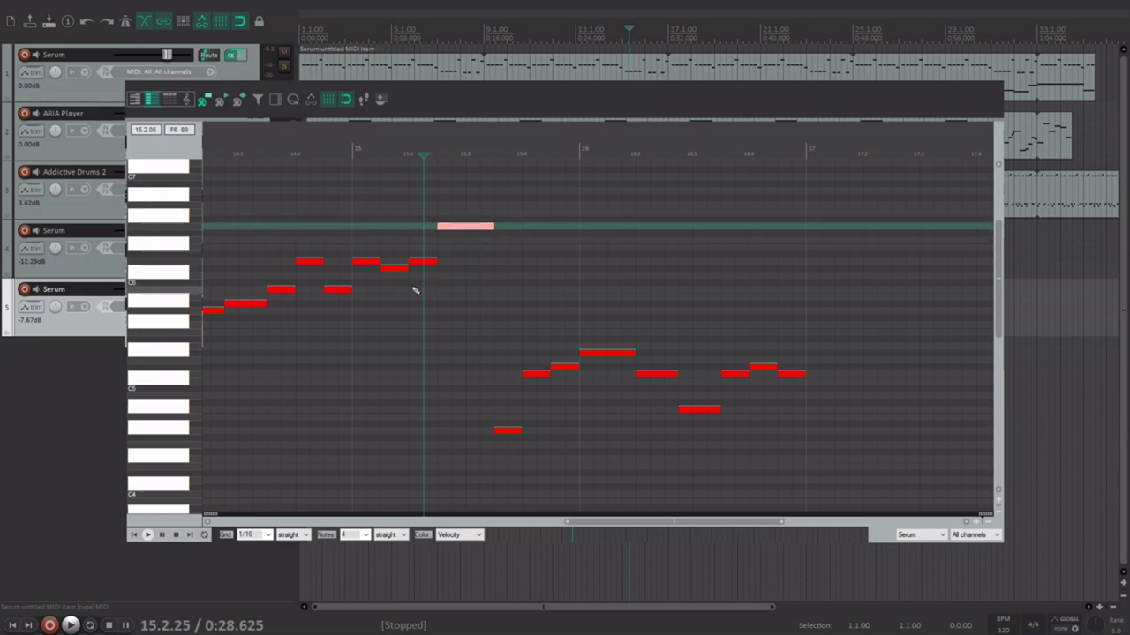
left_click_drag(452, 234, 452, 227)
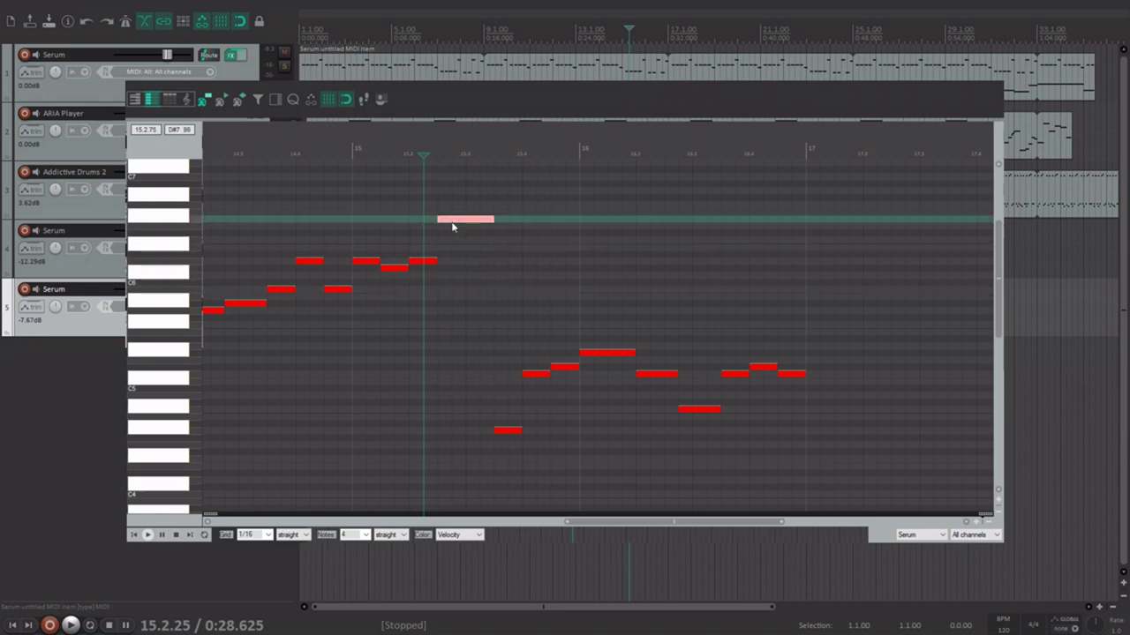
Raise the last three notes of bar 15 to A6, G#6 and F6 in order
left_click_drag(505, 436, 507, 266)
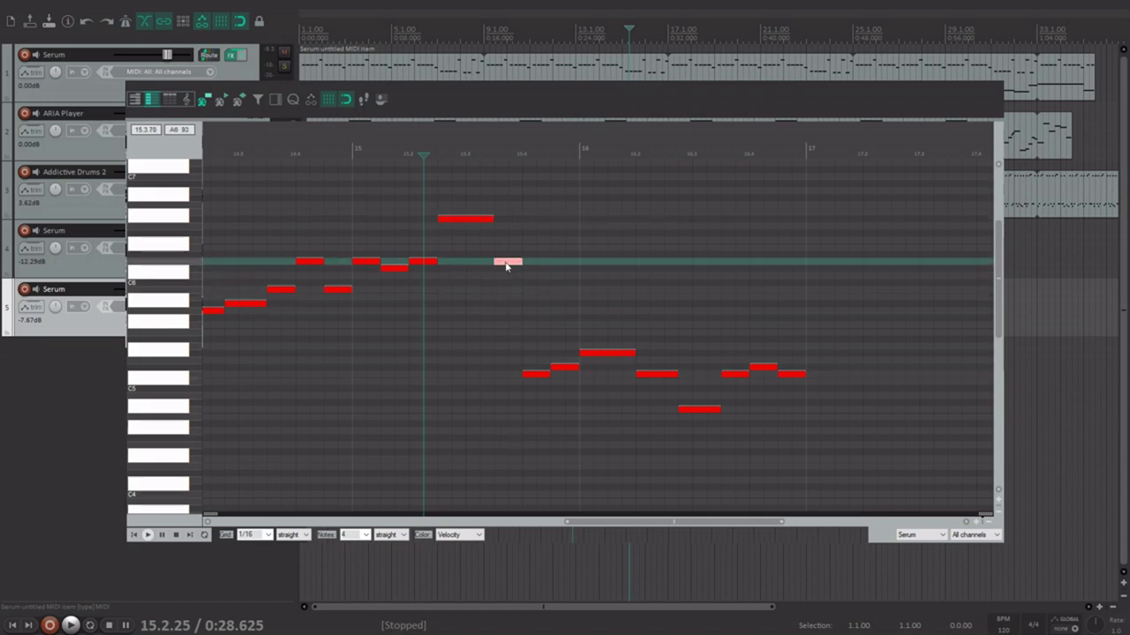
left_click_drag(538, 379, 541, 271)
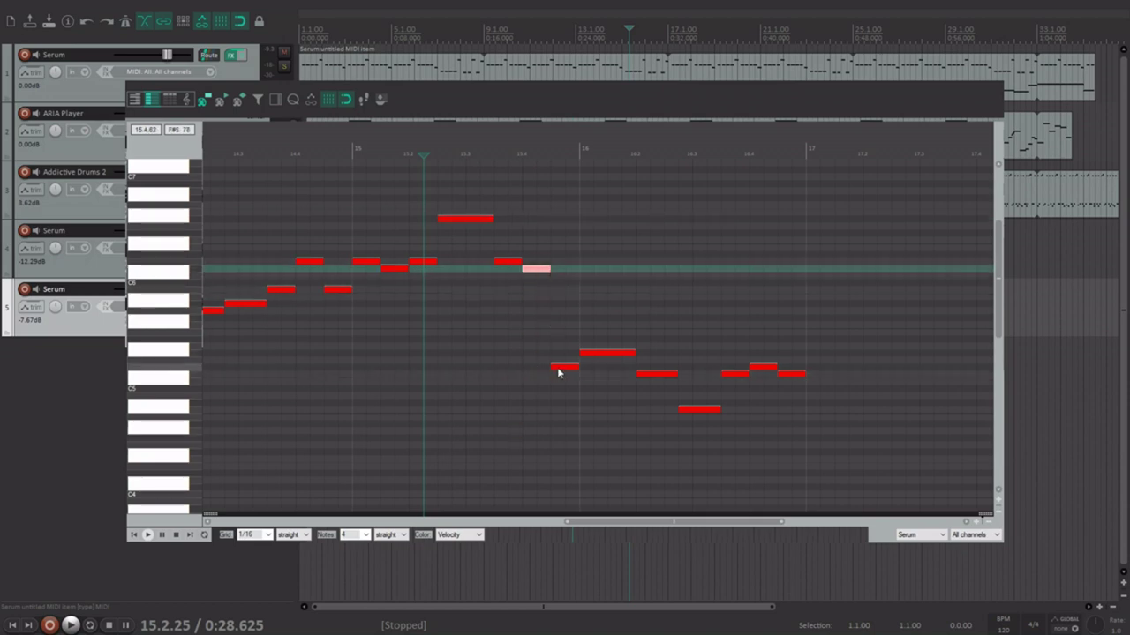
left_click_drag(558, 373, 560, 297)
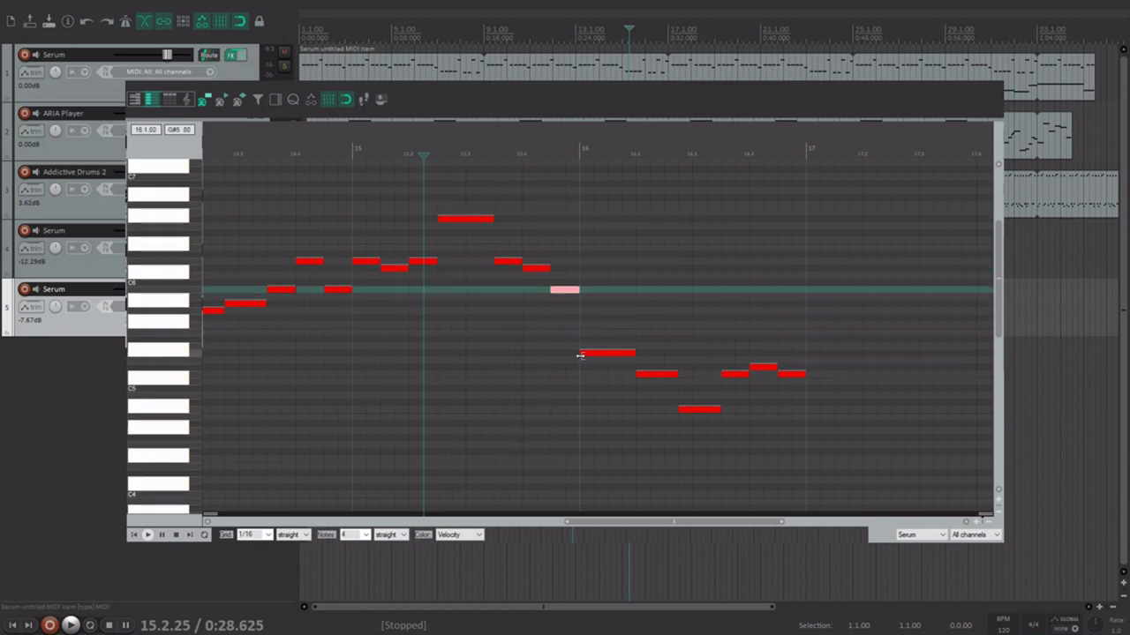
Raise the six notes of bar 16 to E6, C6, B5, C6, E6 and B5 in order
left_click_drag(588, 354, 591, 298)
left_click_drag(660, 378, 660, 327)
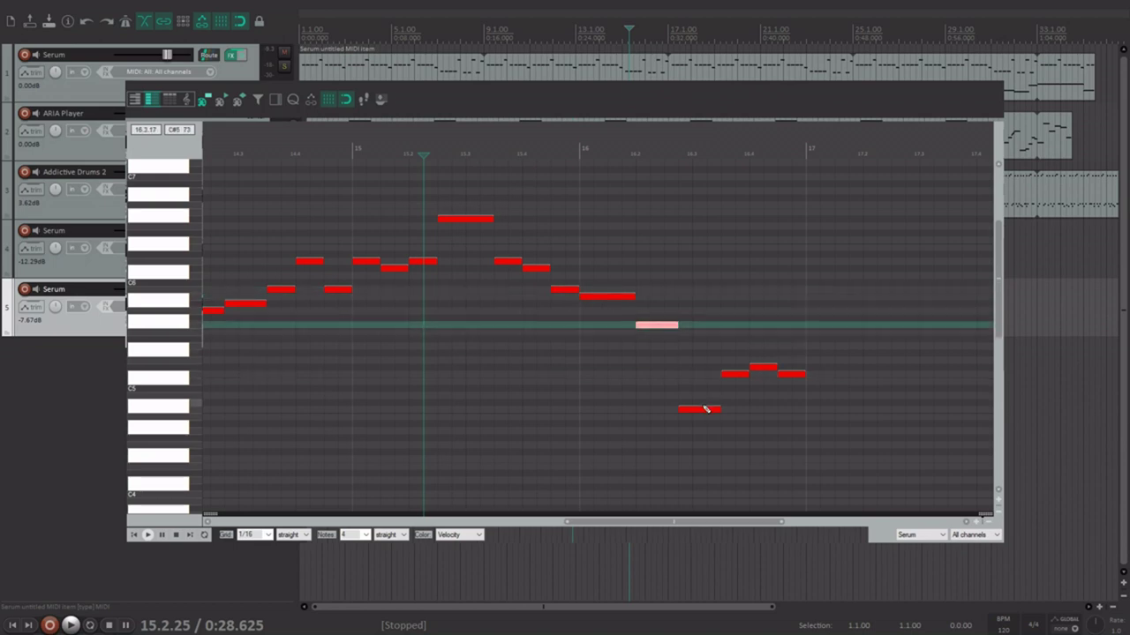
left_click_drag(706, 409, 701, 340)
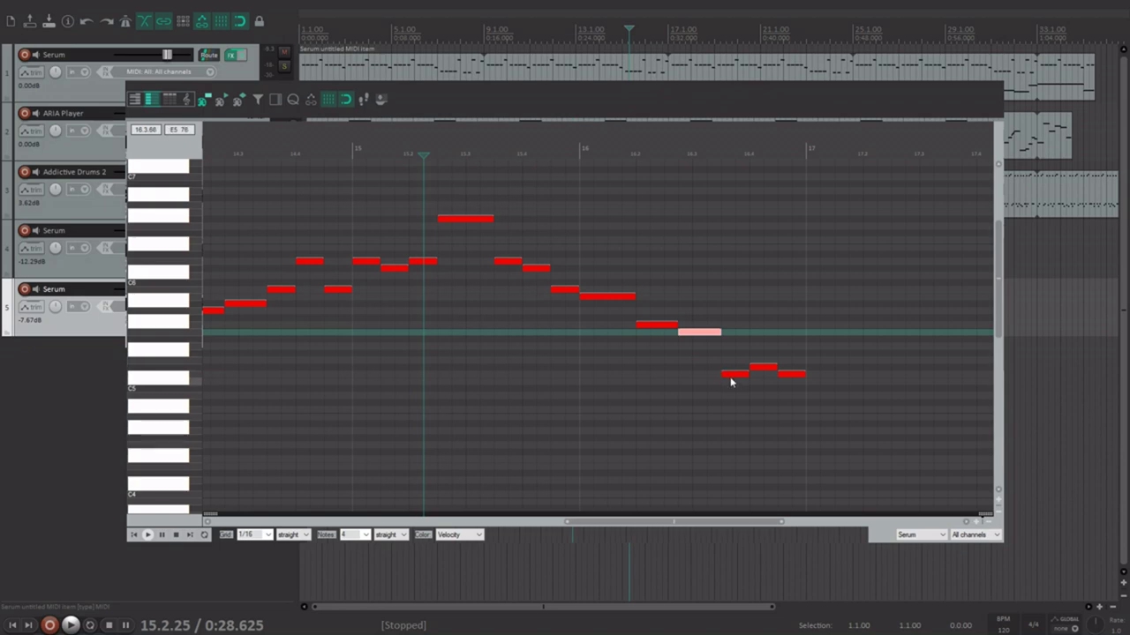
left_click_drag(731, 380, 731, 332)
left_click_drag(762, 371, 765, 300)
scroll(731, 323, "down", 4)
scroll(646, 332, "down", 4)
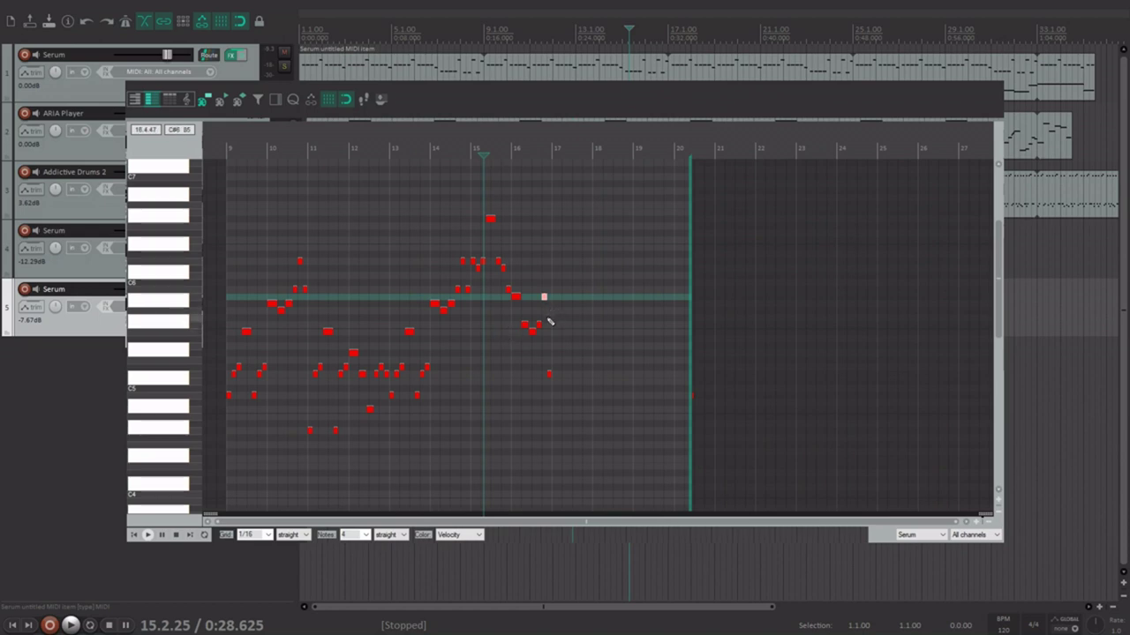
key("ctrl+z")
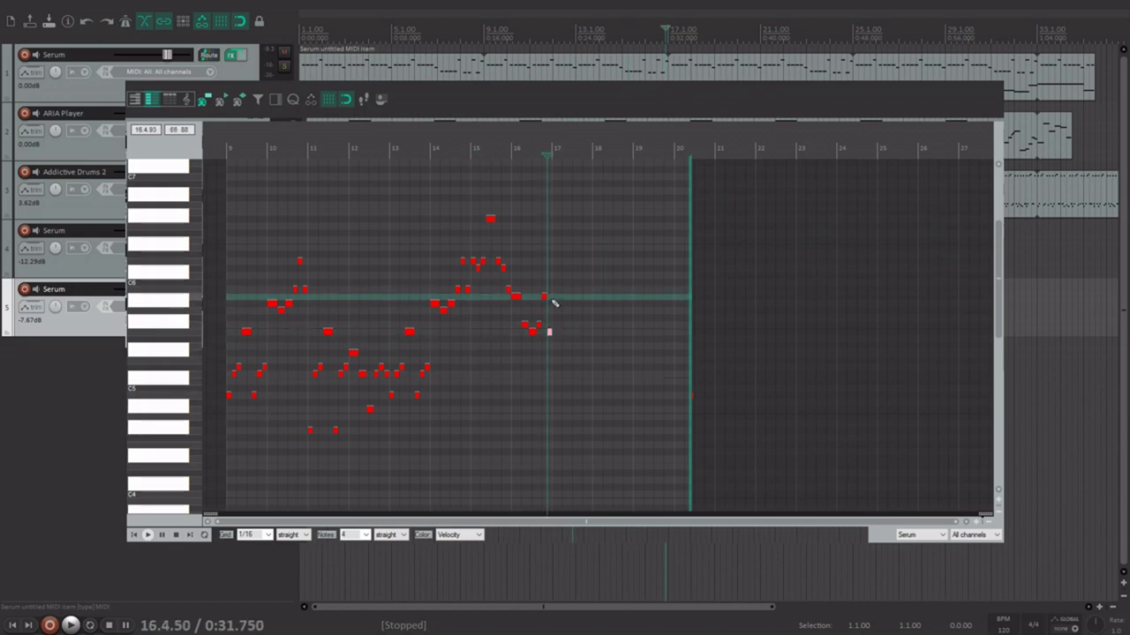
left_click(549, 331)
Shorten the melody's looped source to end at bar 17 and close the MIDI editor
left_click(250, 397)
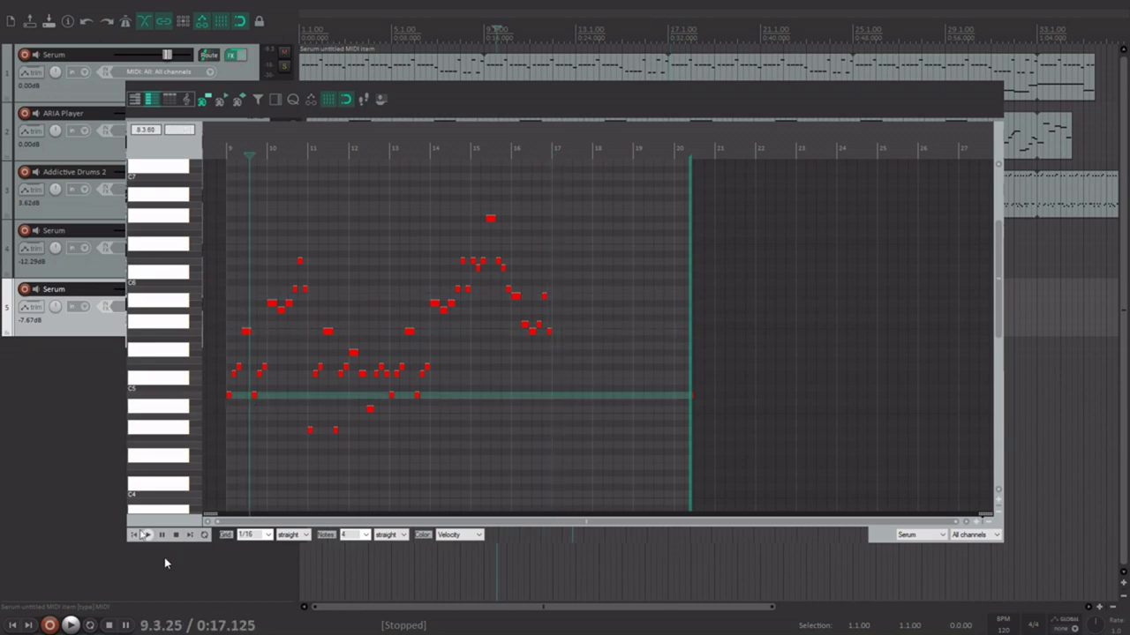
scroll(692, 298, "up", 2)
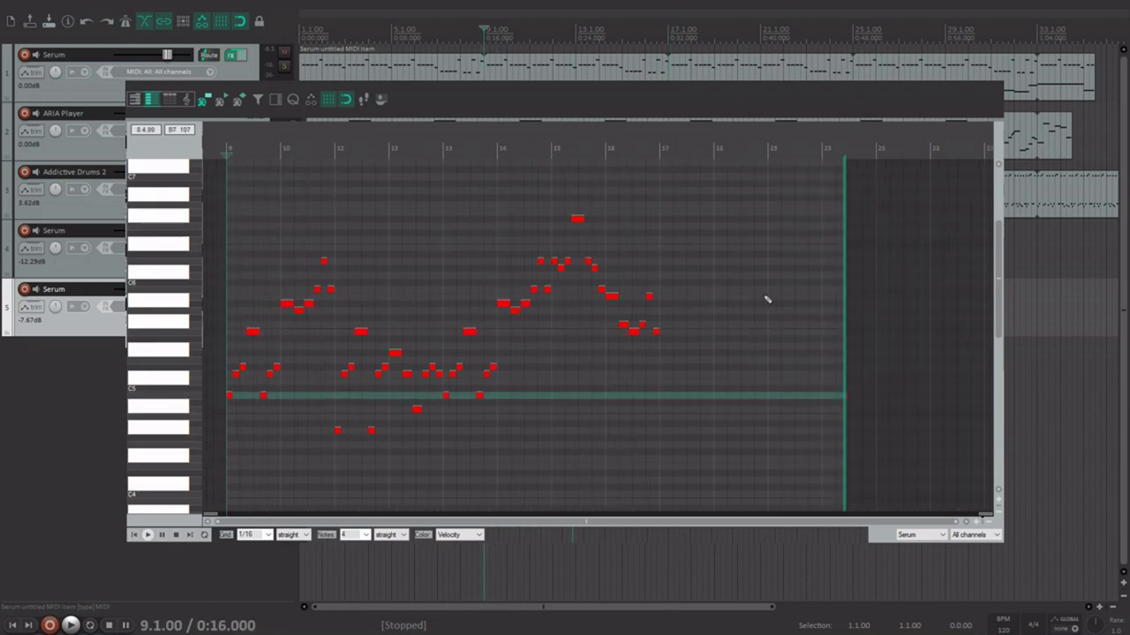
left_click_drag(844, 294, 661, 391)
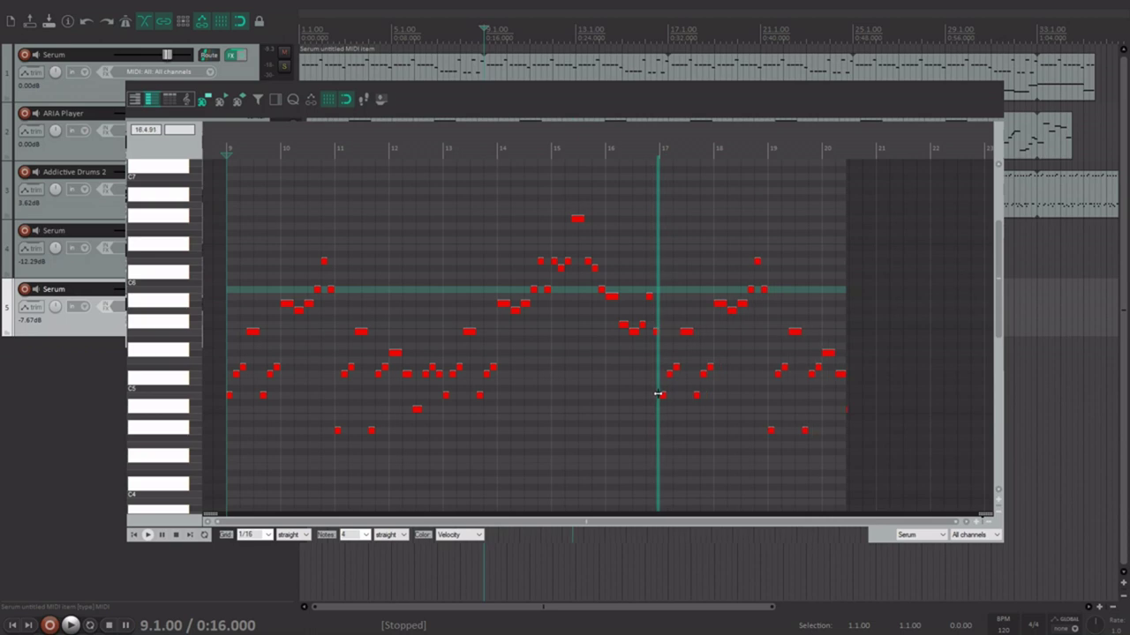
scroll(438, 373, "up", 2)
scroll(439, 372, "down", 2)
key("Escape")
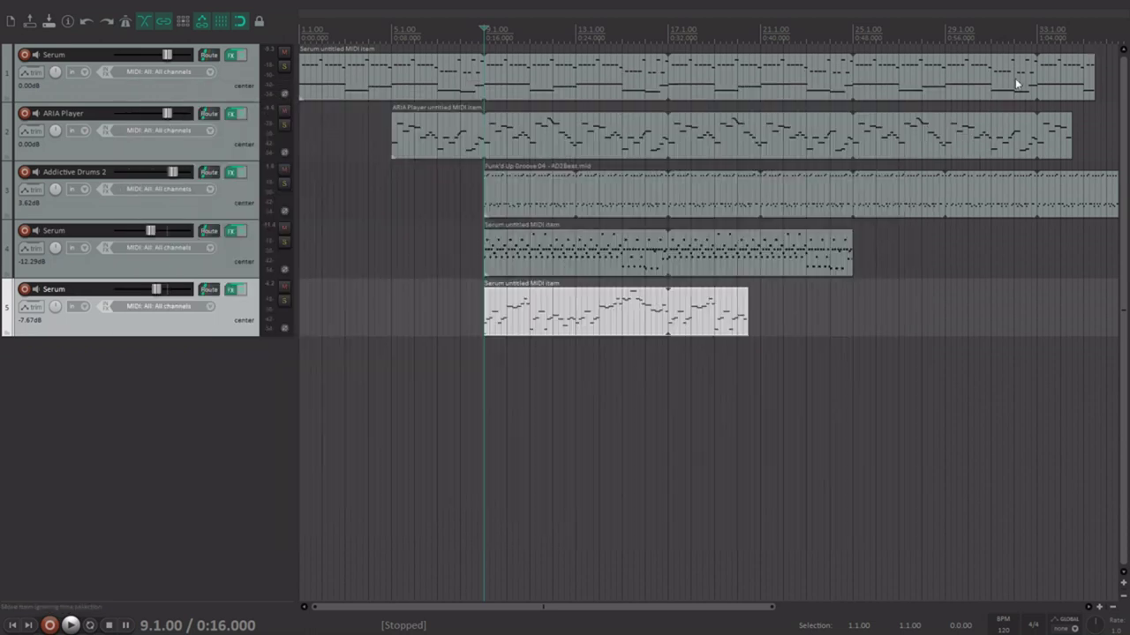
Play the arrangement from the start and extend the melody item to bar 25
scroll(311, 321, "down", 2)
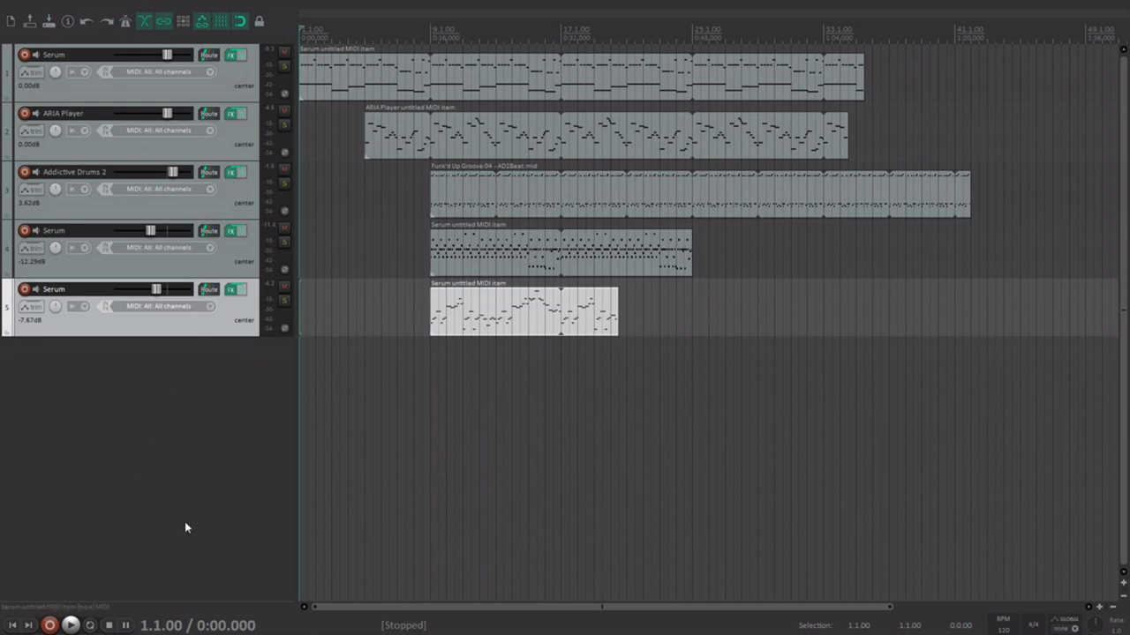
left_click(70, 626)
scroll(771, 275, "up", 2)
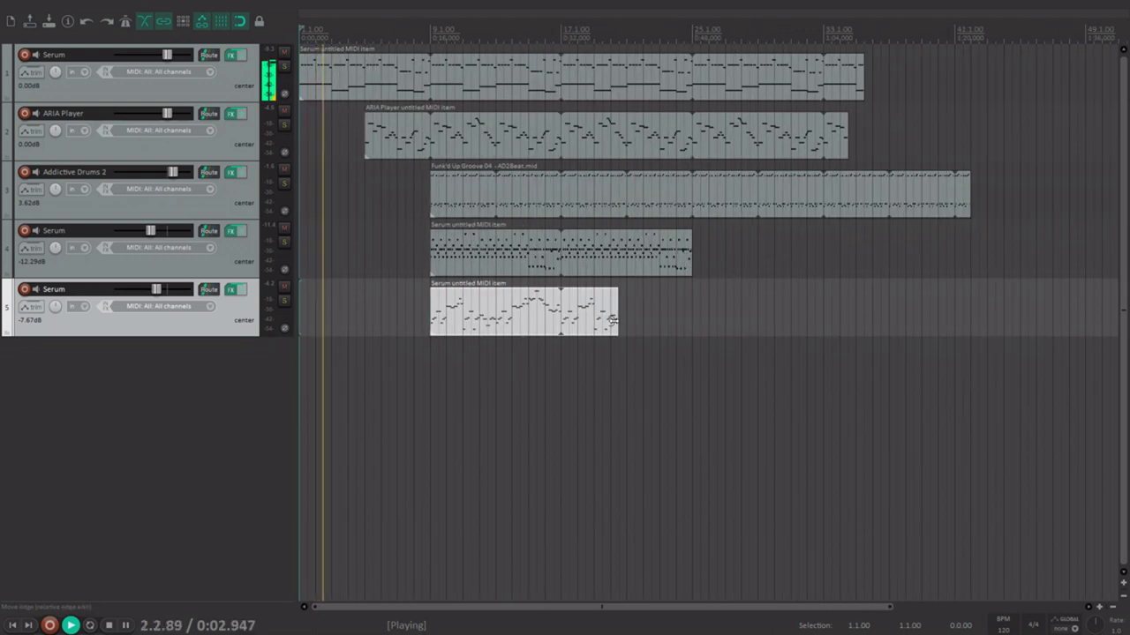
left_click_drag(617, 319, 691, 319)
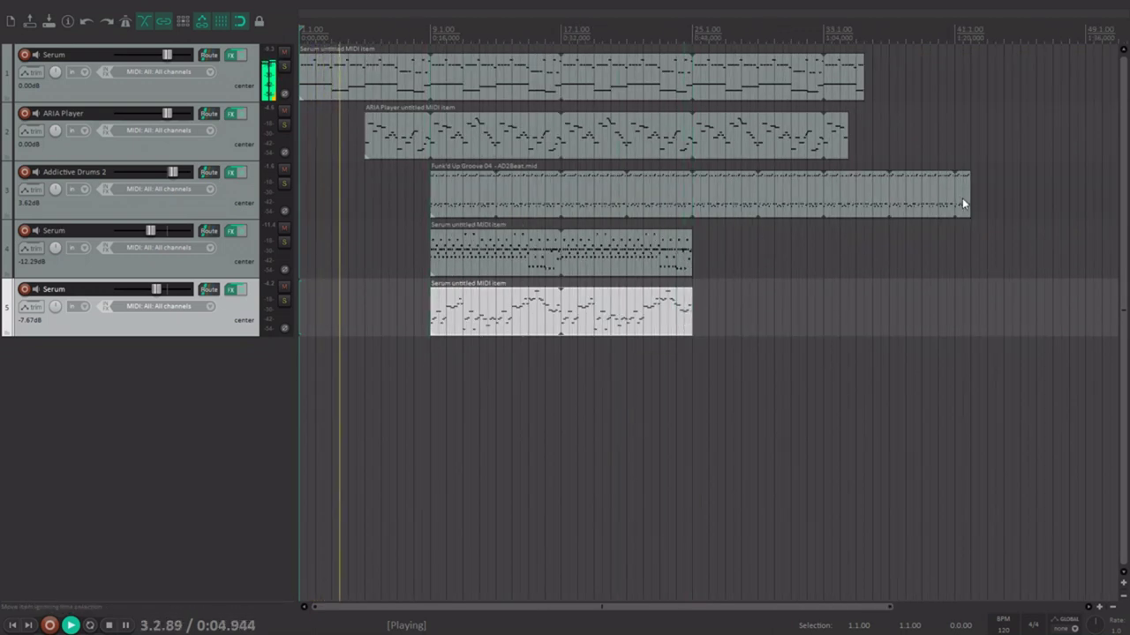
Trim the drums, ARIA Player and bass items to end at bar 25
left_click_drag(964, 198, 691, 199)
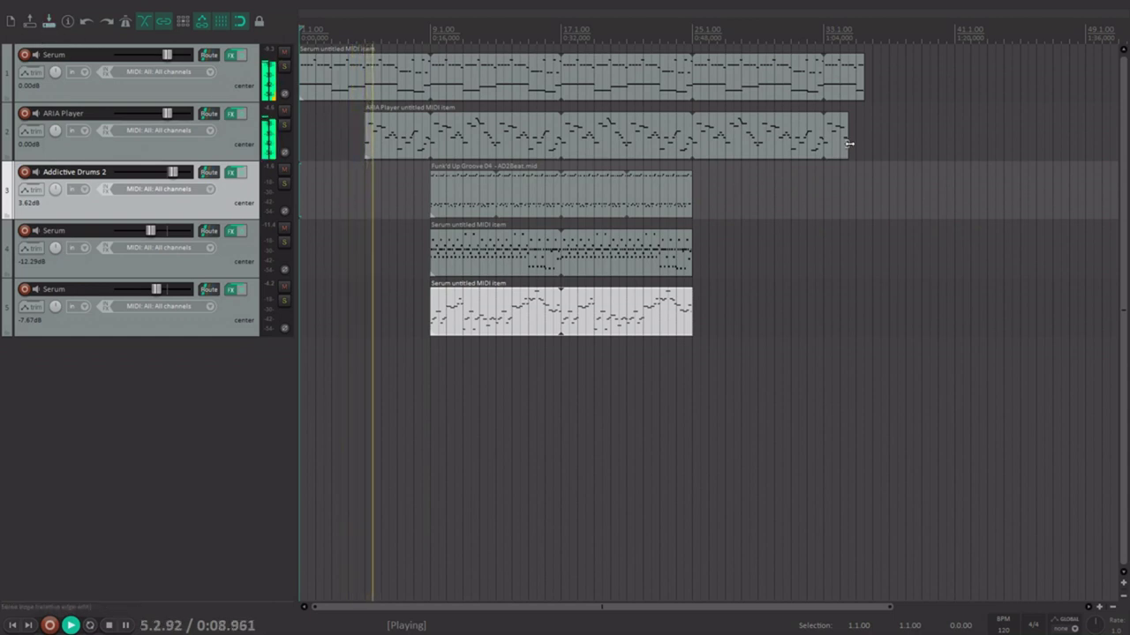
left_click_drag(849, 144, 693, 144)
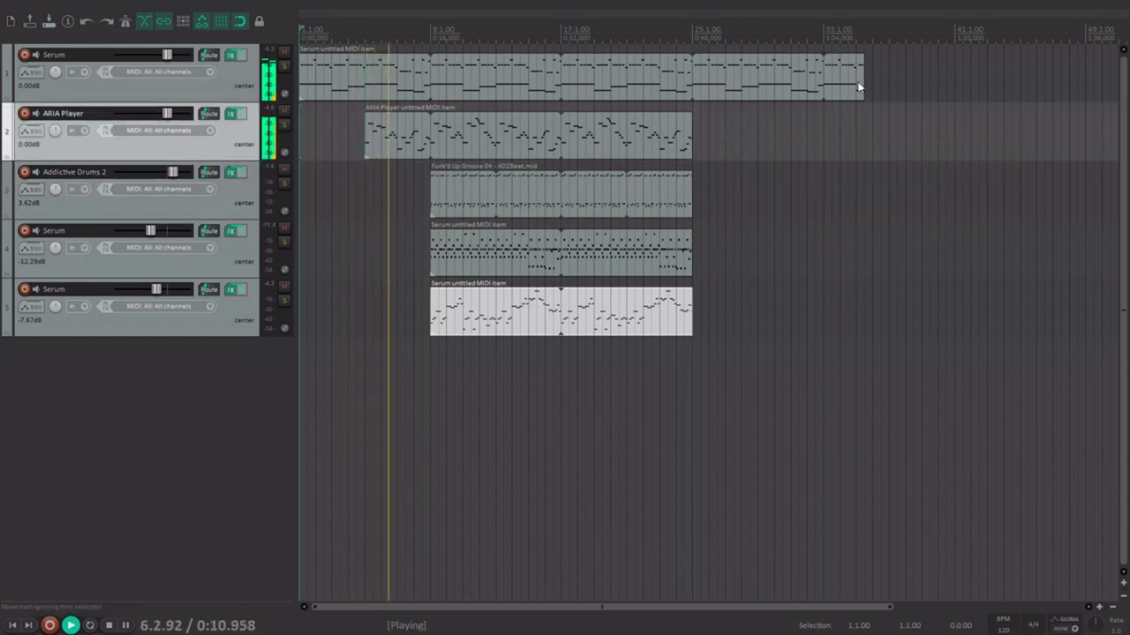
left_click_drag(862, 81, 692, 81)
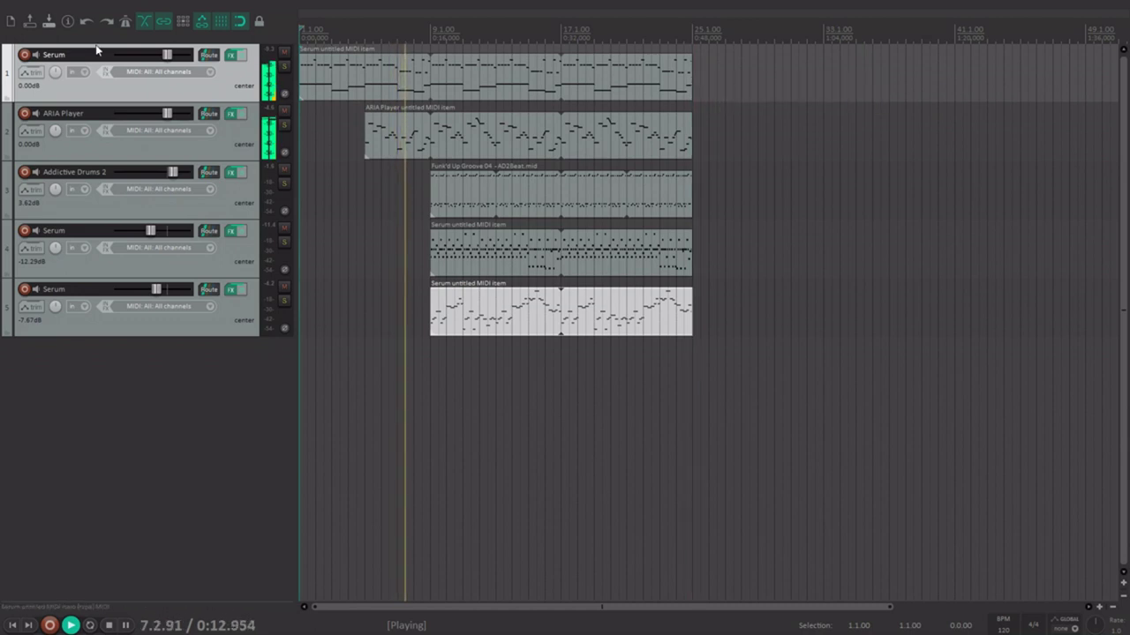
Extend the melody item to just before bar 37 and the bass item to just before bar 35
scroll(491, 214, "up", 1)
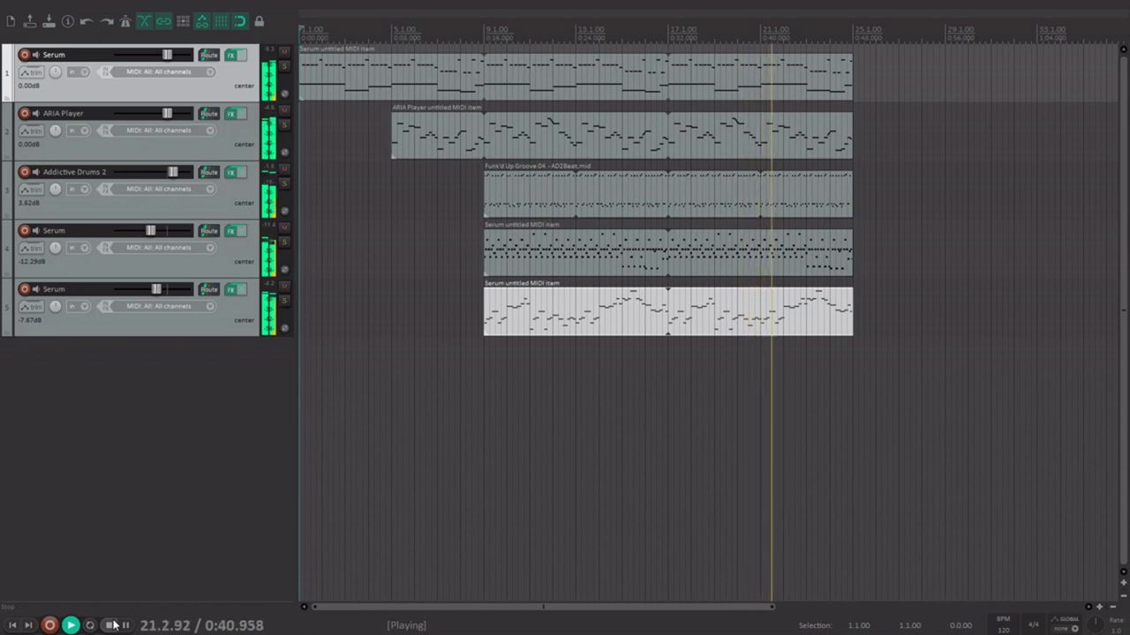
left_click_drag(853, 309, 1083, 309)
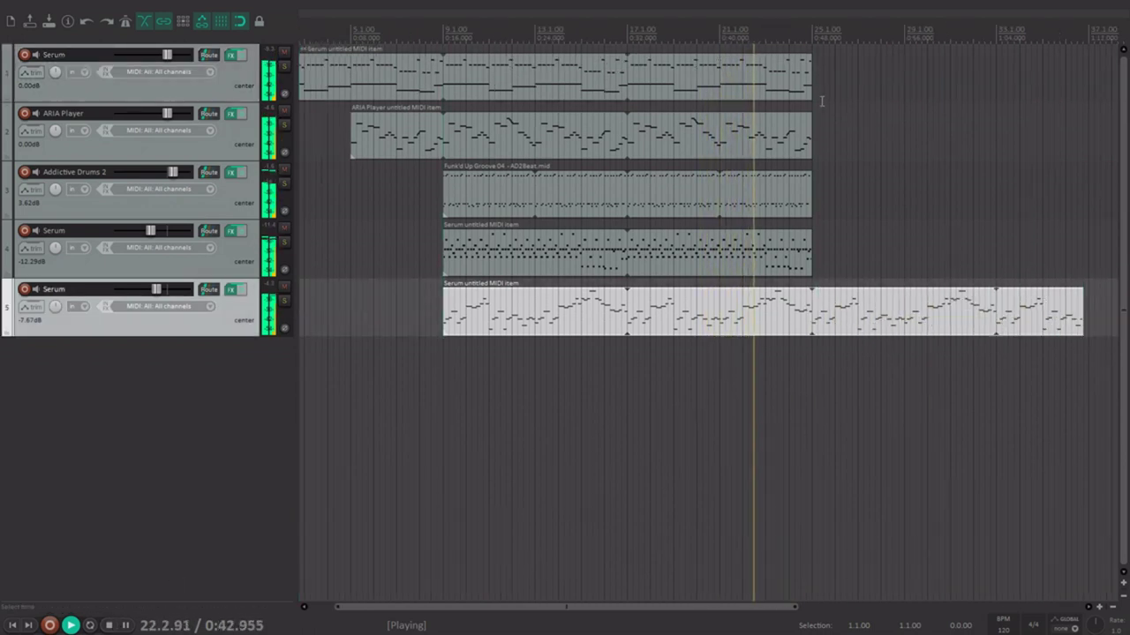
left_click_drag(812, 78, 1037, 78)
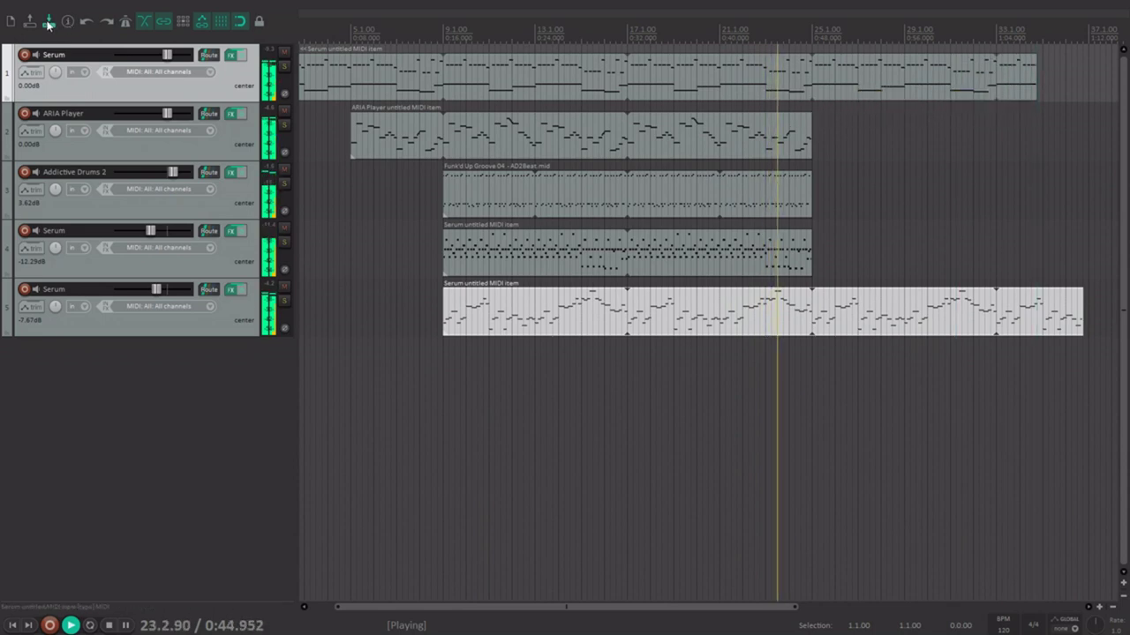
Split the melody item at bar 25
left_click_drag(618, 607, 677, 207)
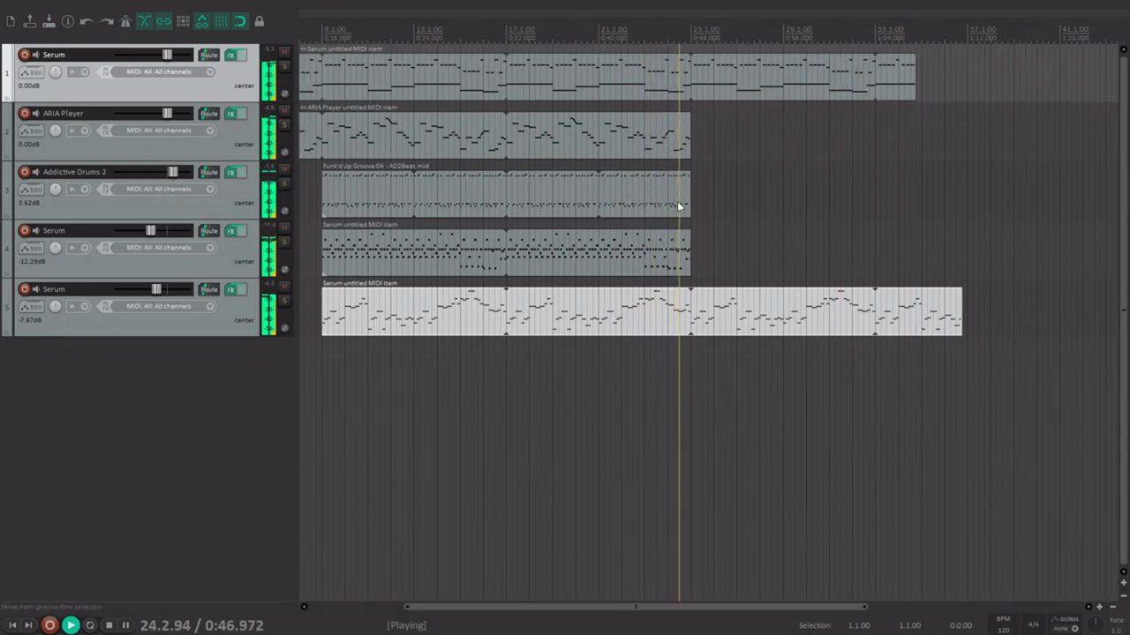
left_click(692, 325)
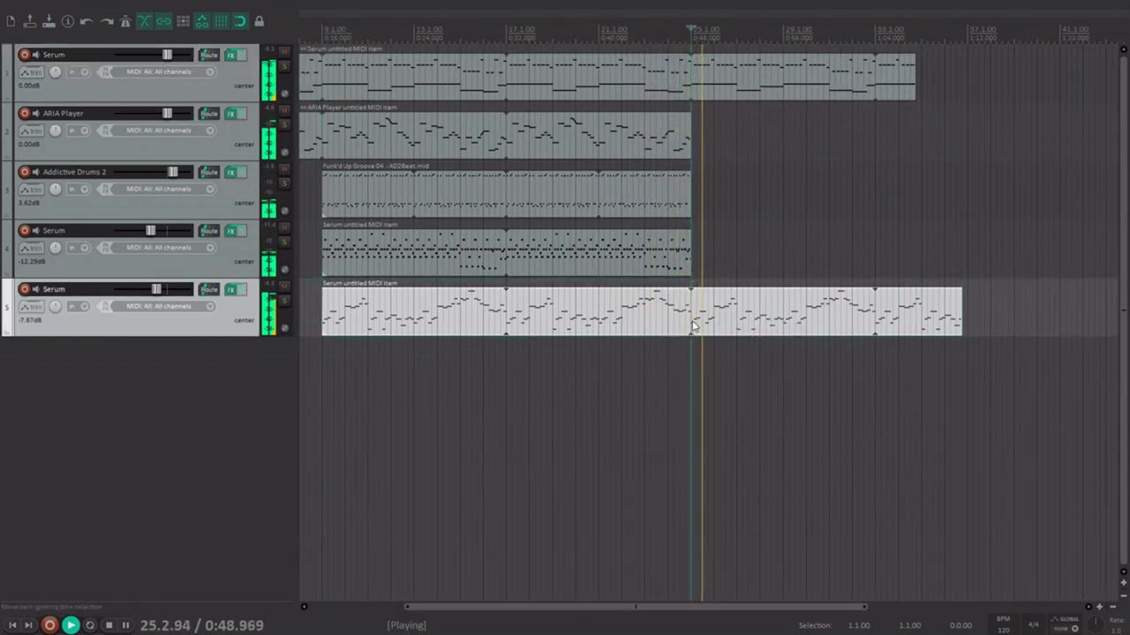
key("s")
Open the melody item starting at bar 25 and raise the last five notes of bar 32 to F6, G#6, A6, C7 and G#6
double_click(803, 321)
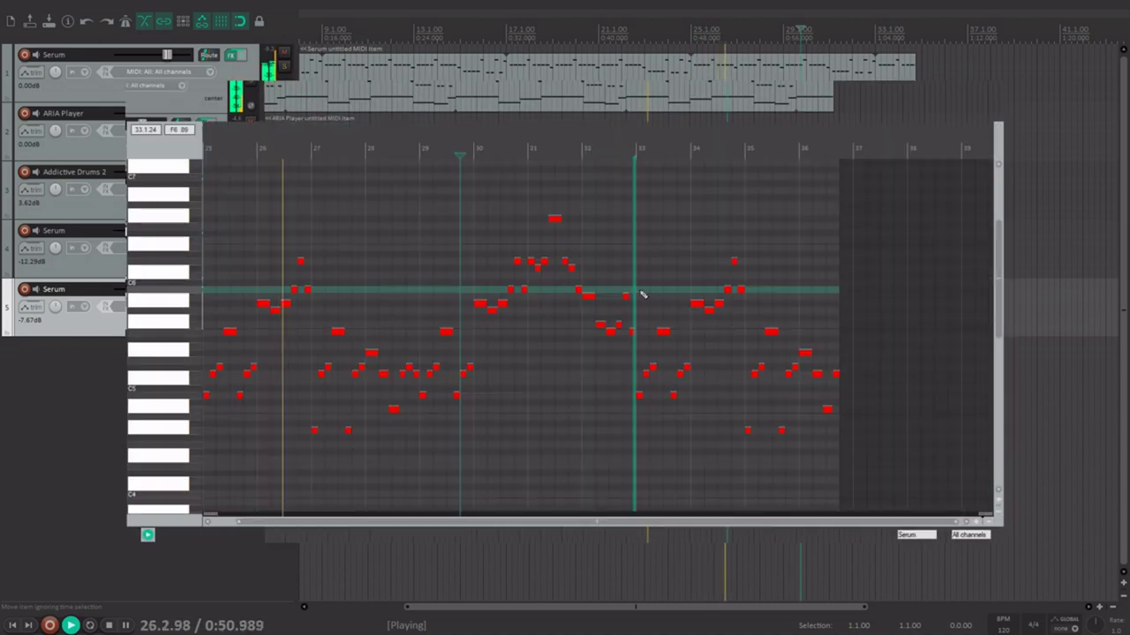
scroll(643, 295, "up", 3)
left_click_drag(577, 523, 742, 538)
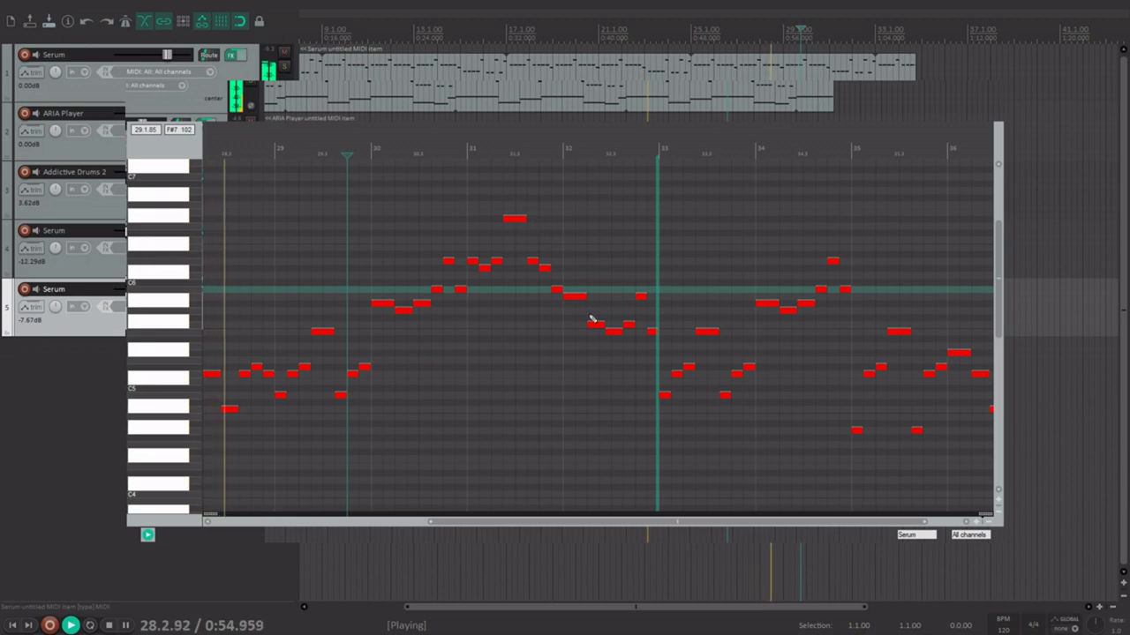
left_click_drag(594, 331, 595, 291)
left_click_drag(613, 330, 615, 268)
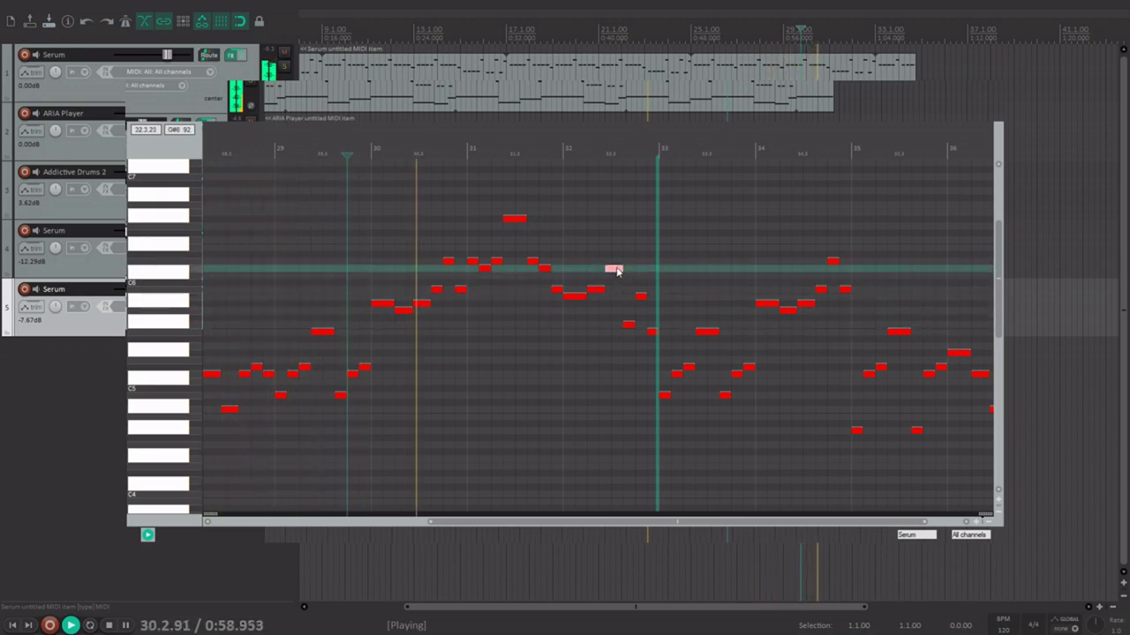
left_click_drag(627, 325, 629, 262)
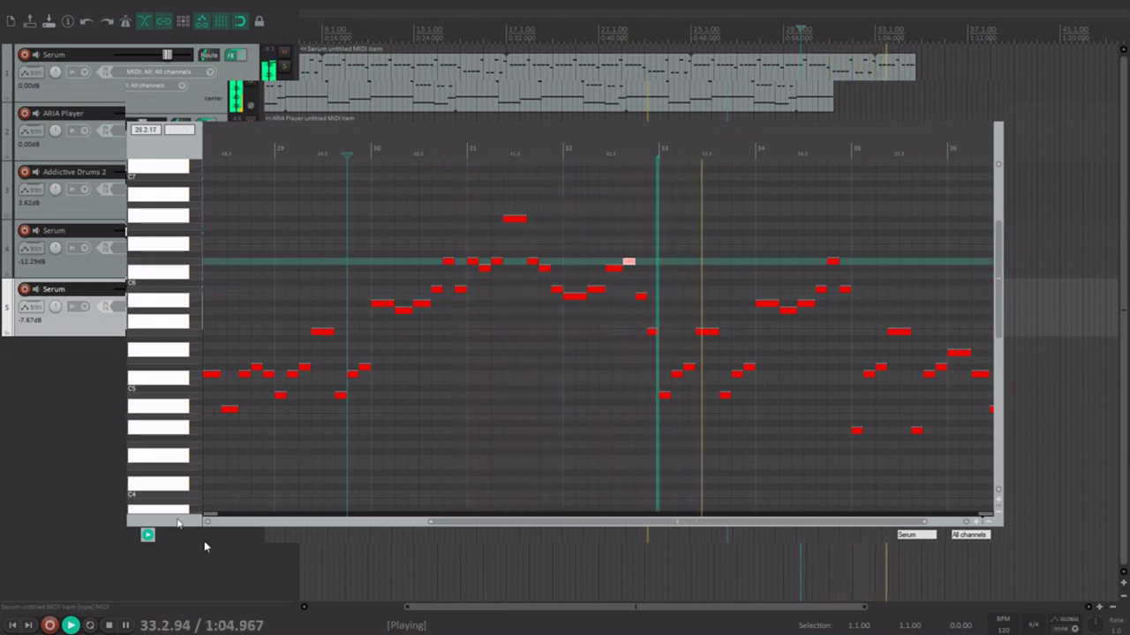
key("ctrl+space")
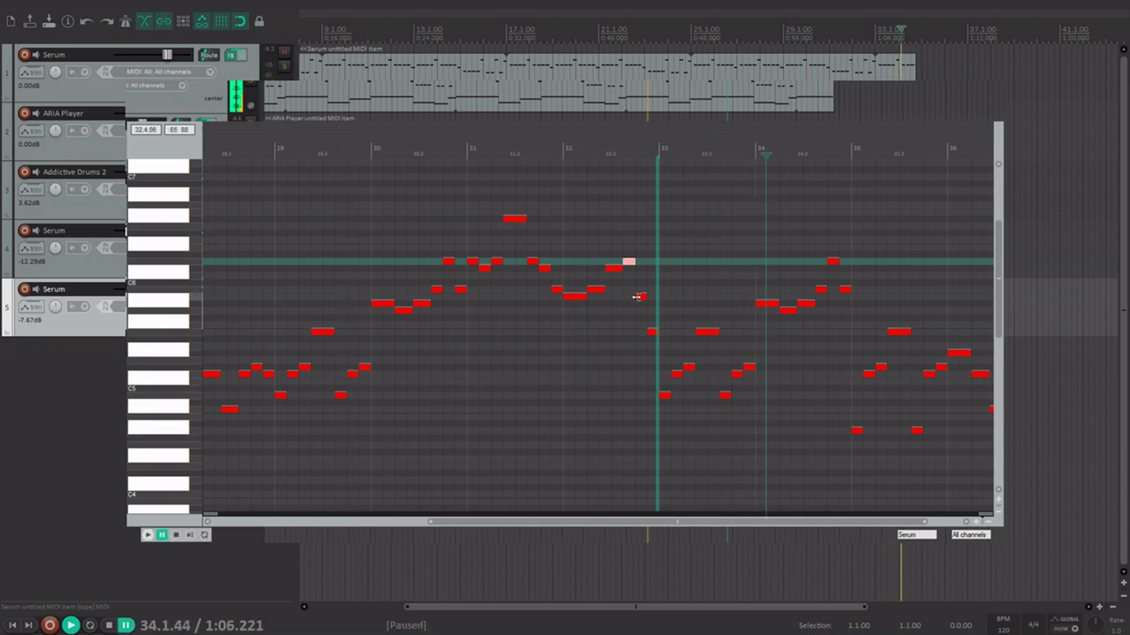
left_click_drag(636, 296, 643, 245)
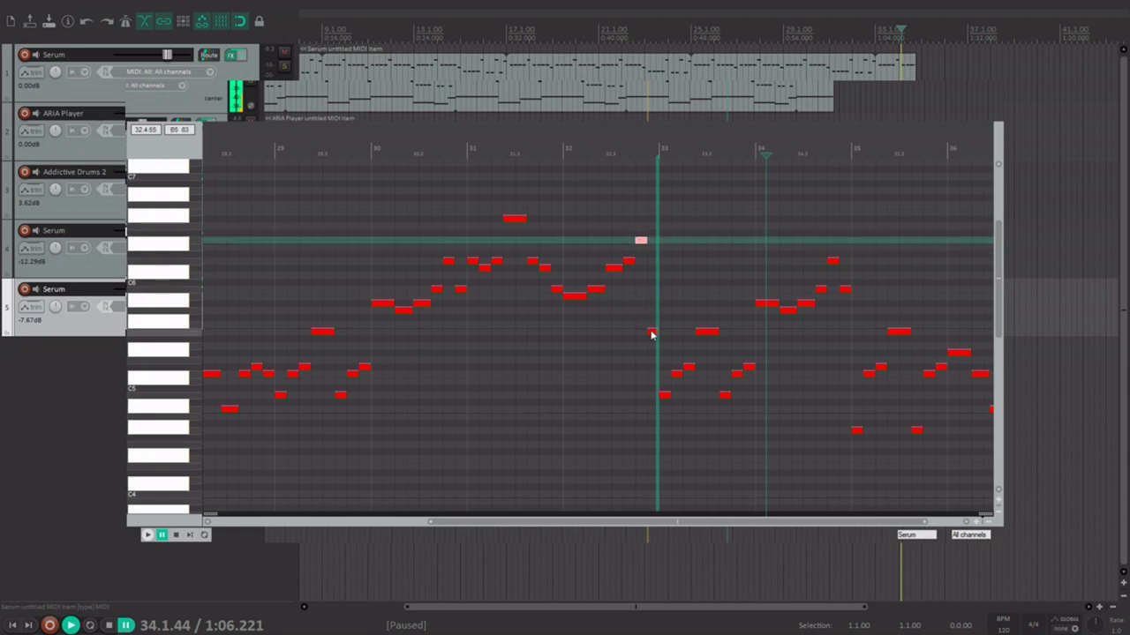
left_click_drag(651, 334, 658, 270)
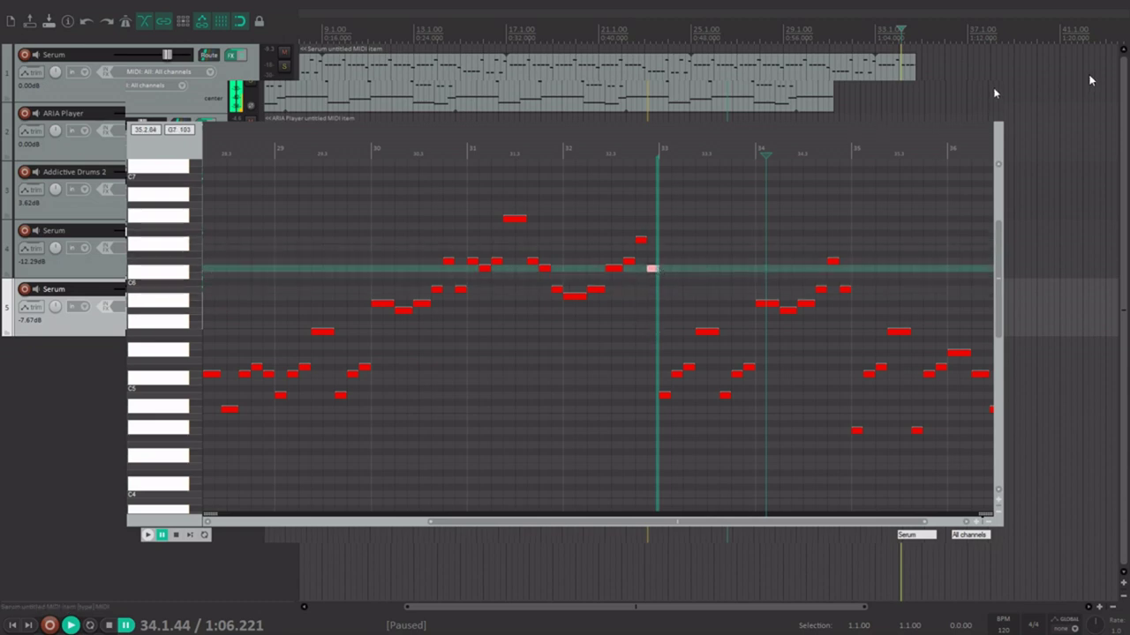
Close the MIDI editor and split the melody item at bar 33
key("Escape")
left_click(868, 311)
key("s")
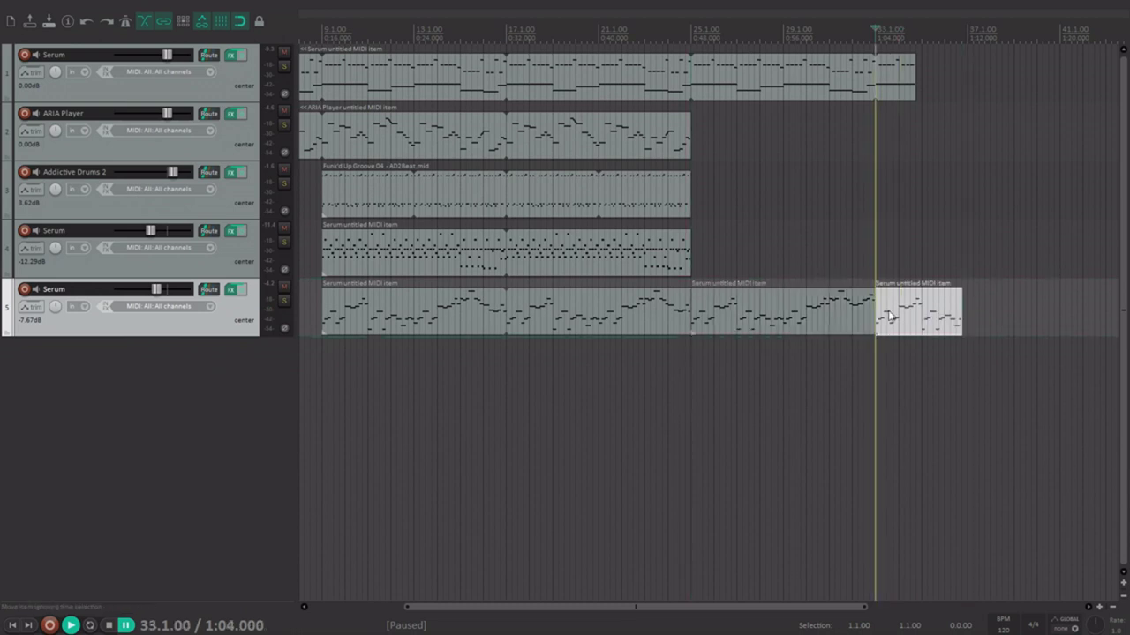
Replace all notes in the melody item from bar 33 with a single one-bar F6 note at bar 33
double_click(914, 311)
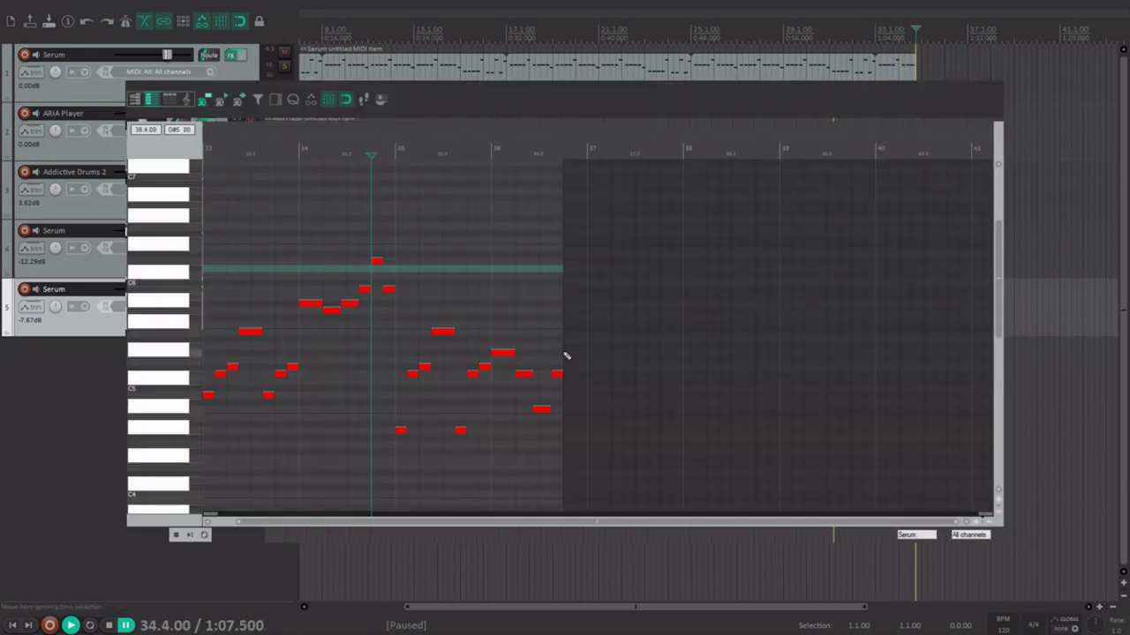
scroll(504, 330, "down", 3)
scroll(504, 330, "up", 2)
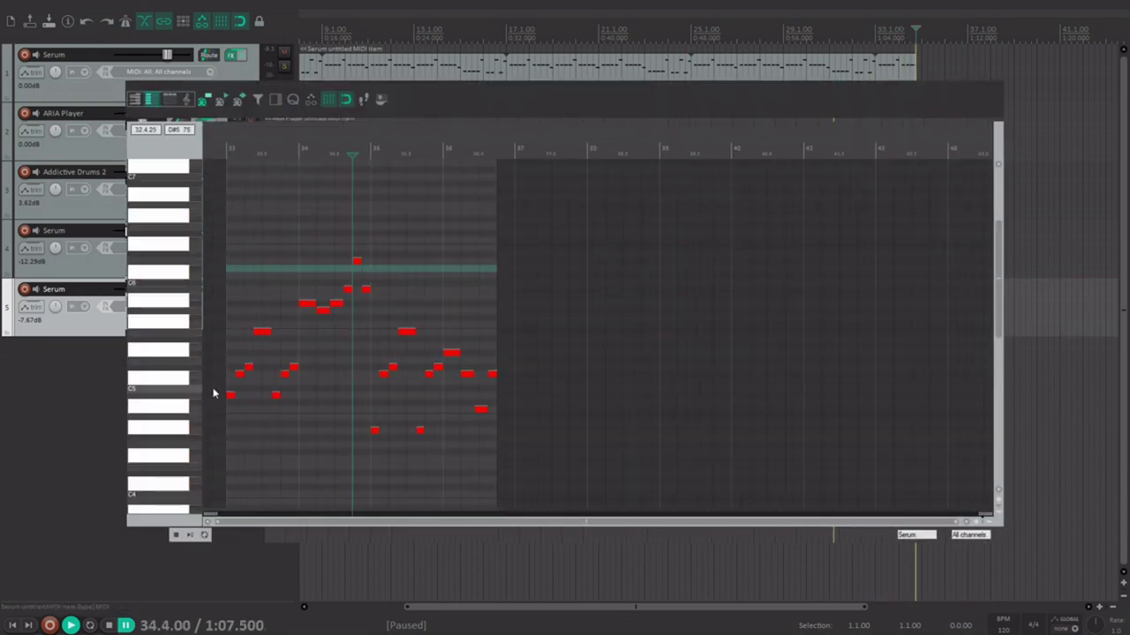
left_click(234, 294)
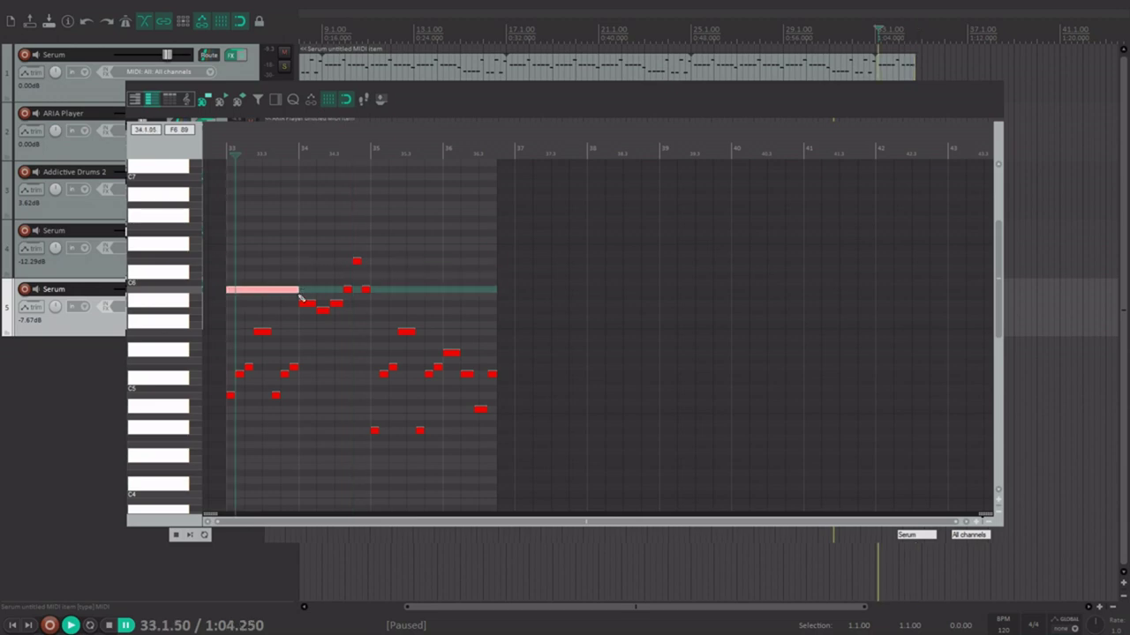
left_click_drag(365, 437, 542, 429)
key("Delete")
left_click_drag(430, 310, 311, 162)
key("Delete")
key("Escape")
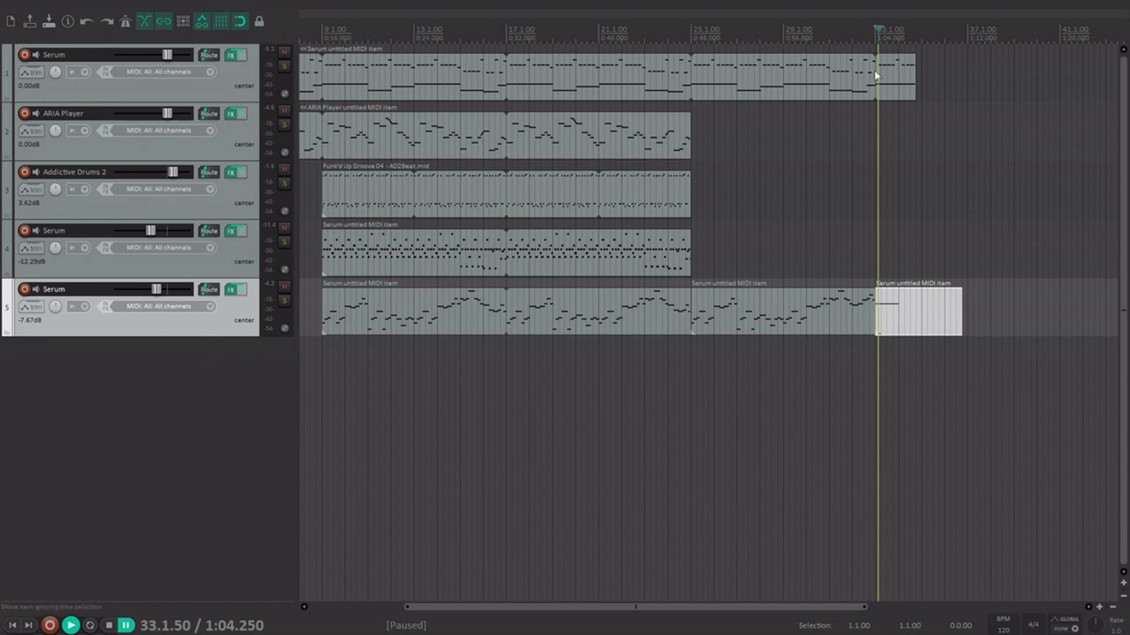
Trim the bass item on the first track to end just after the start of bar 33
left_click_drag(913, 80, 878, 80)
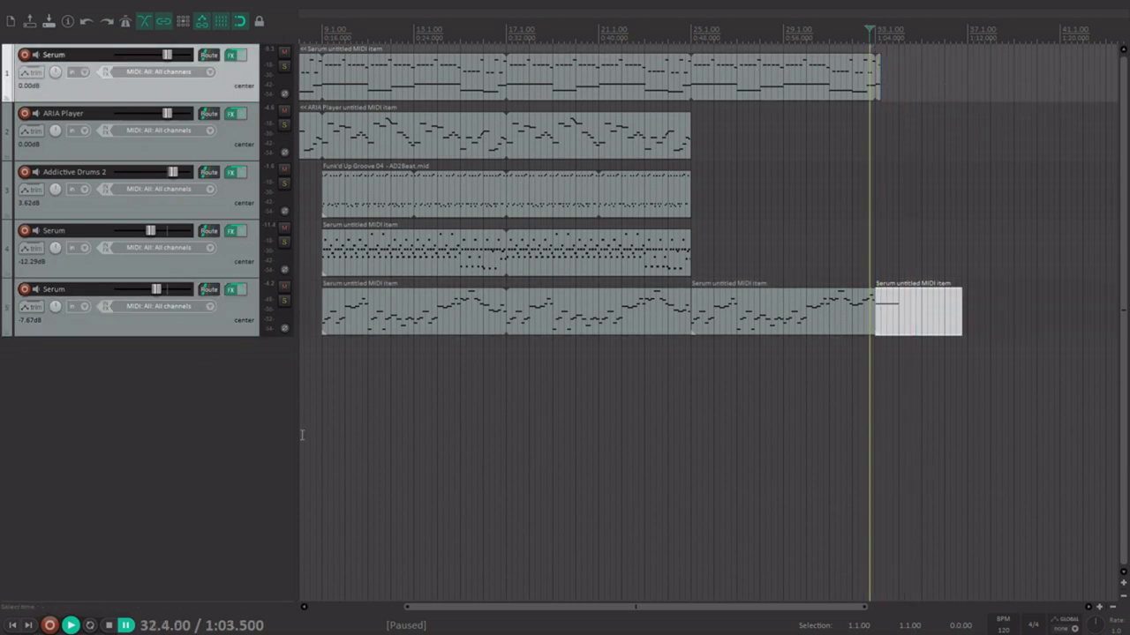
Shorten the last melody item from bar 33 to one bar and return the playhead to the project start
key("space")
left_click_drag(961, 316, 898, 325)
key("space")
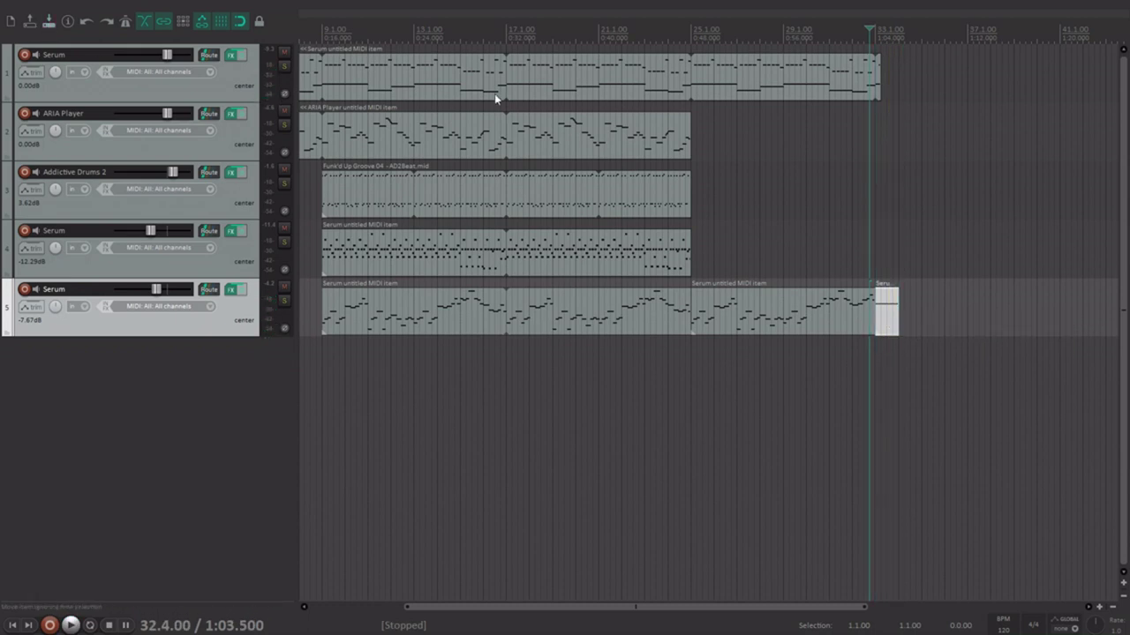
scroll(527, 177, "down", 1)
left_click(11, 625)
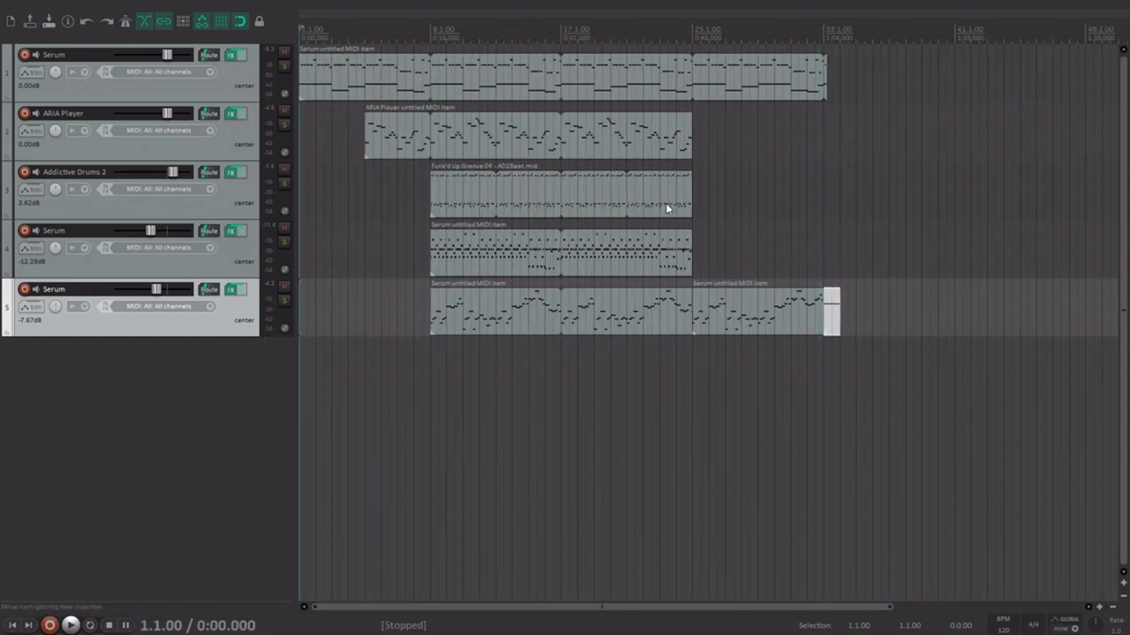
scroll(753, 206, "up", 1)
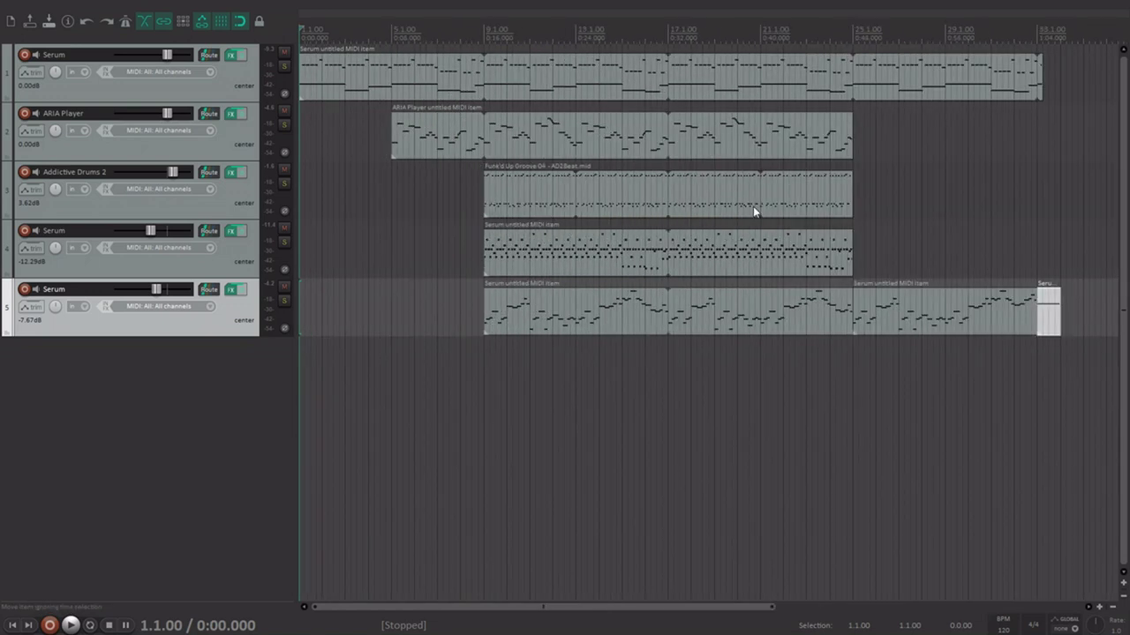
scroll(753, 206, "down", 1)
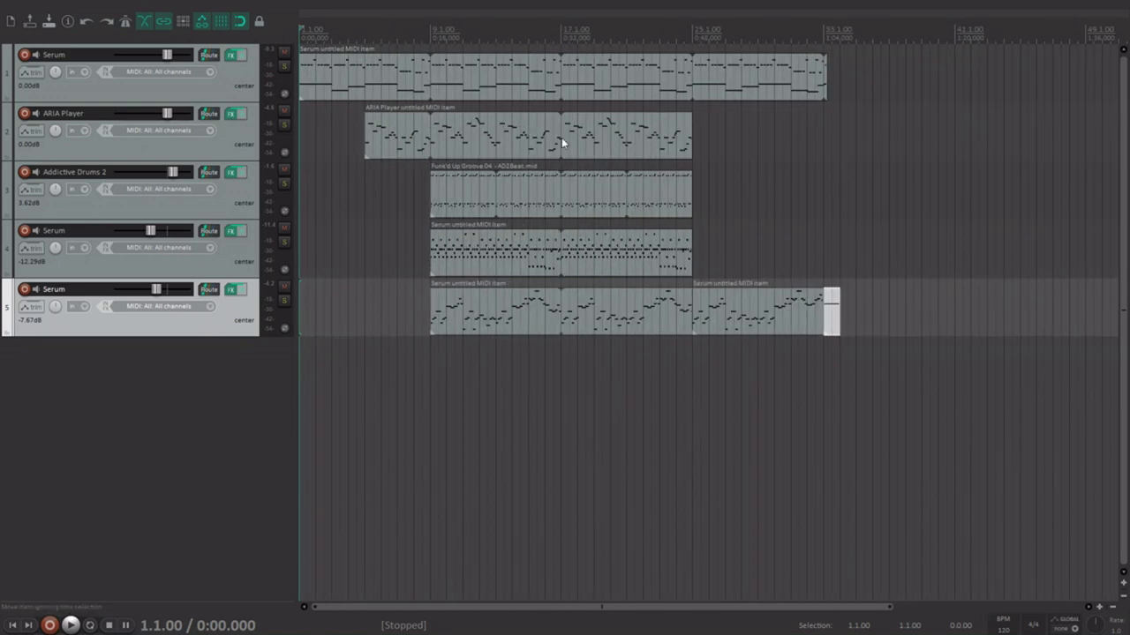
scroll(511, 182, "up", 1)
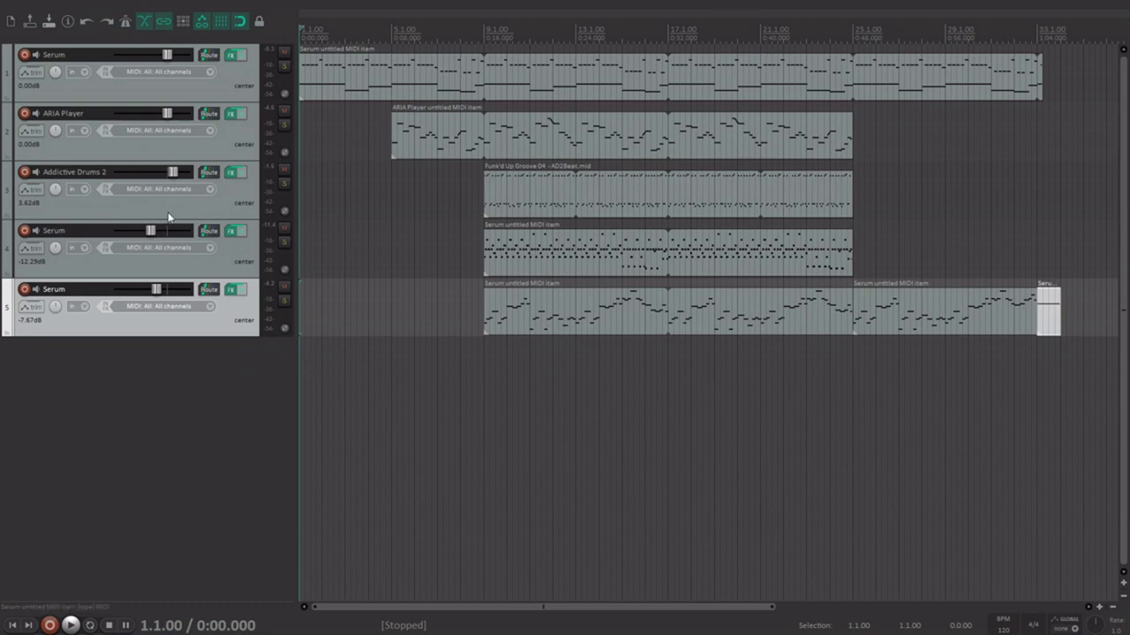
scroll(456, 239, "down", 1)
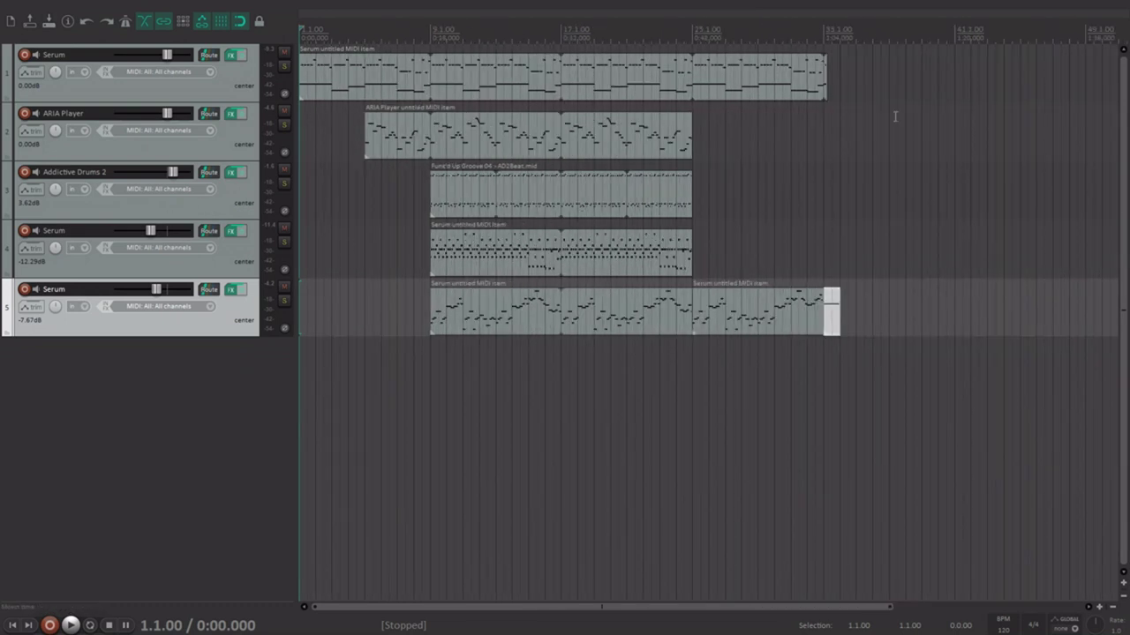
Play the arrangement from the start and split the bass item on the first track at bars 9 and 17
left_click(77, 626)
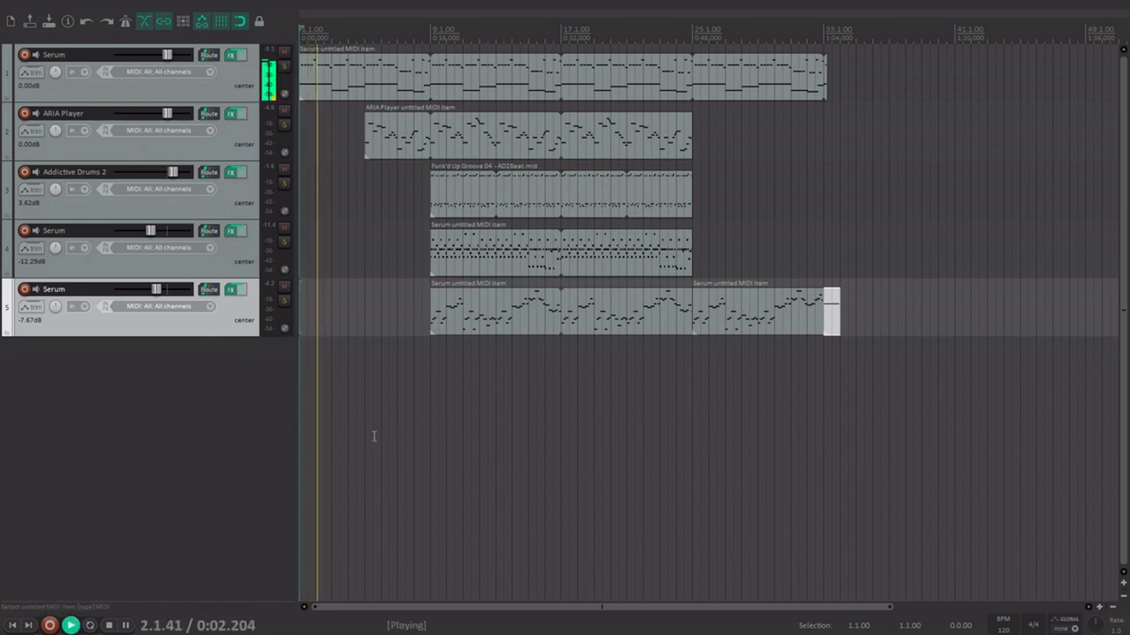
left_click(431, 83)
key("s")
left_click(557, 97)
key("s")
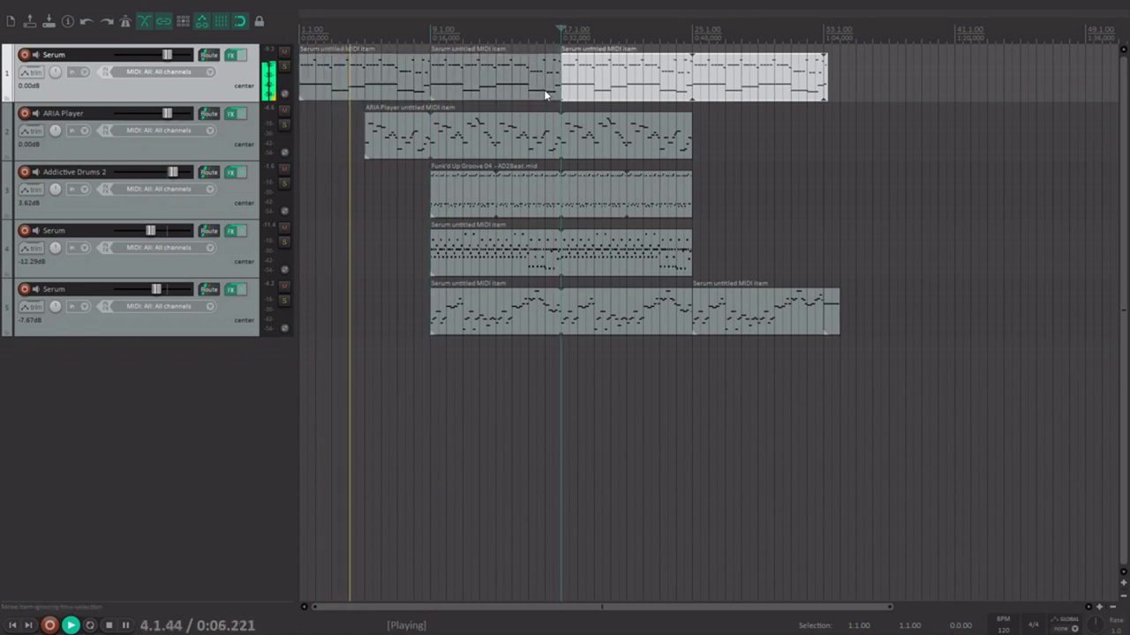
Check the notes of the bass item between bars 9 and 17 in the MIDI editor, close it, and save the project
double_click(545, 95)
left_click_drag(369, 411, 421, 376)
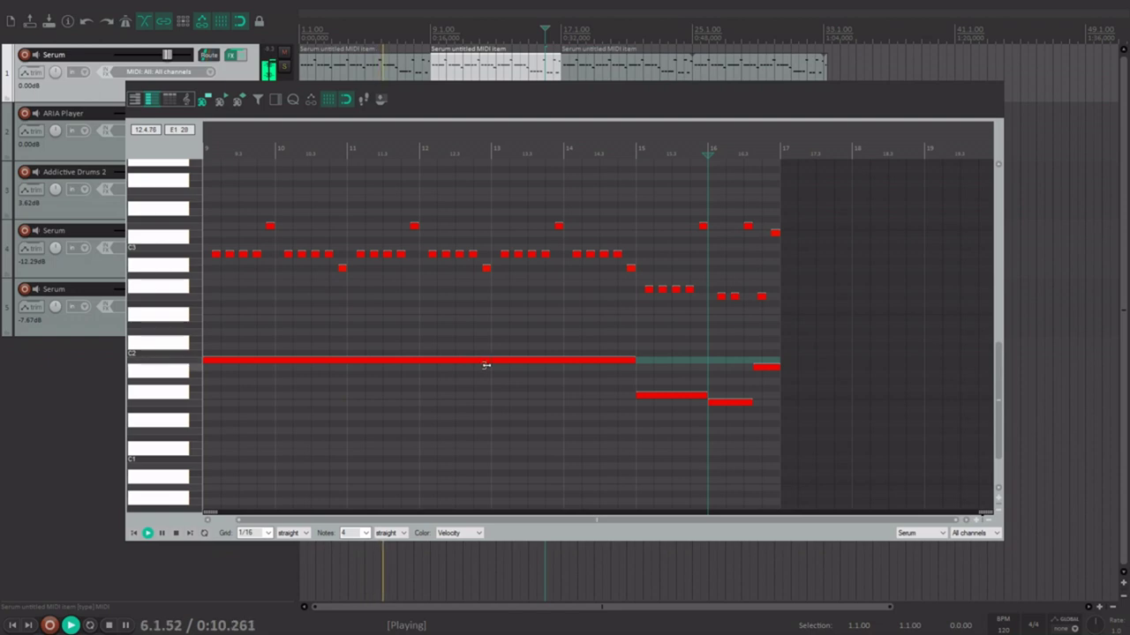
left_click(1039, 39)
left_click(49, 26)
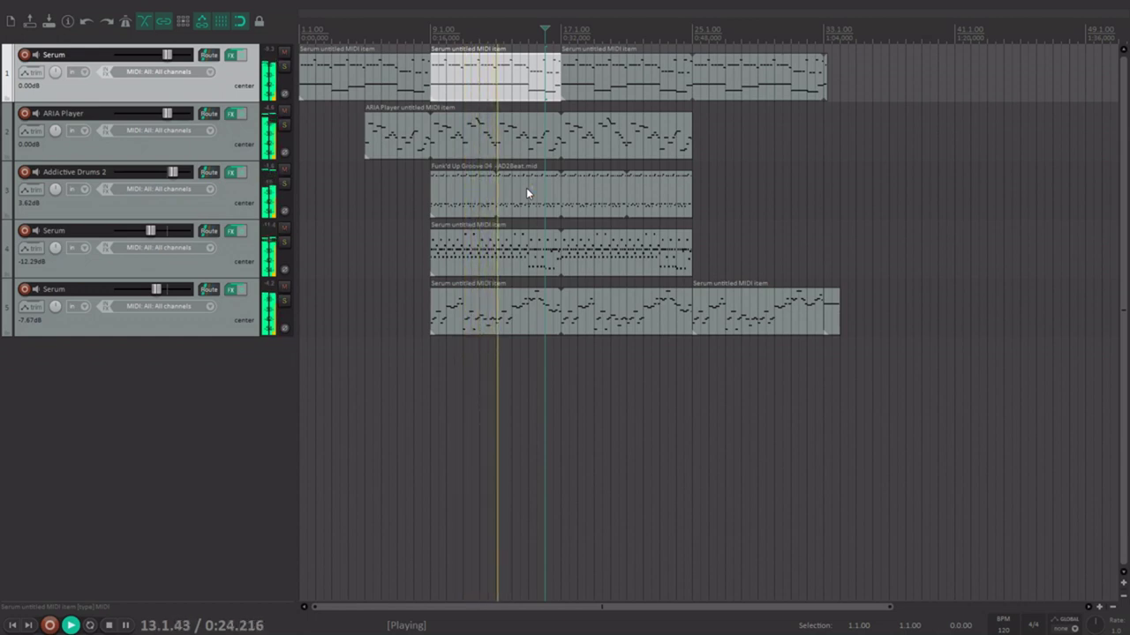
Trim the start of the first melody item on track 5 to bar 17, stop playback and return to the project start
left_click_drag(432, 319, 561, 308)
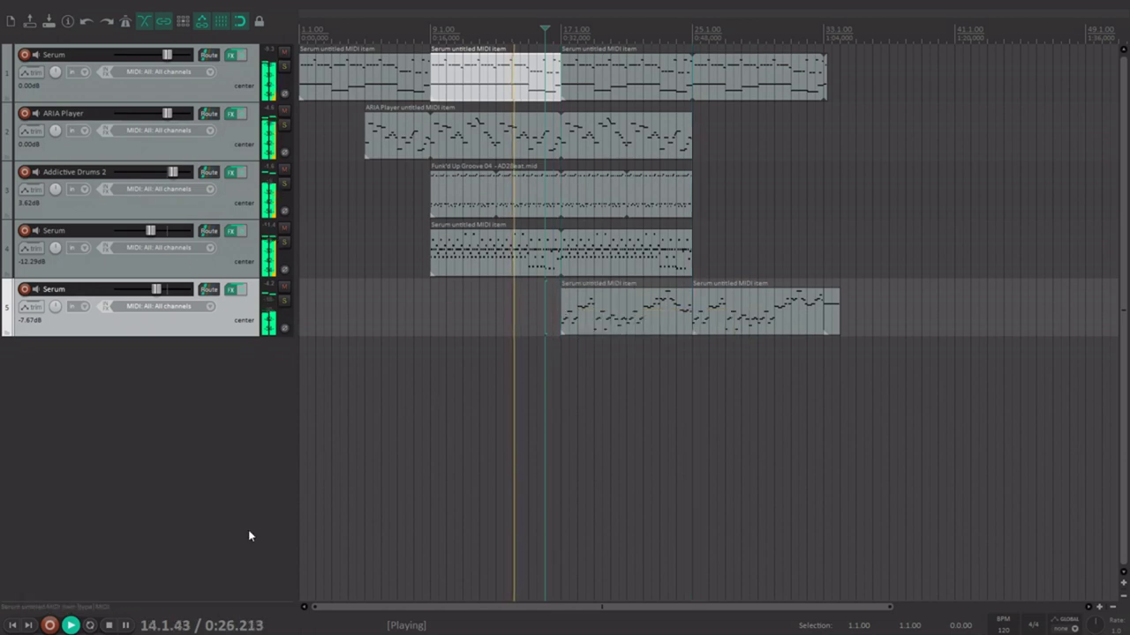
key("space")
key("Home")
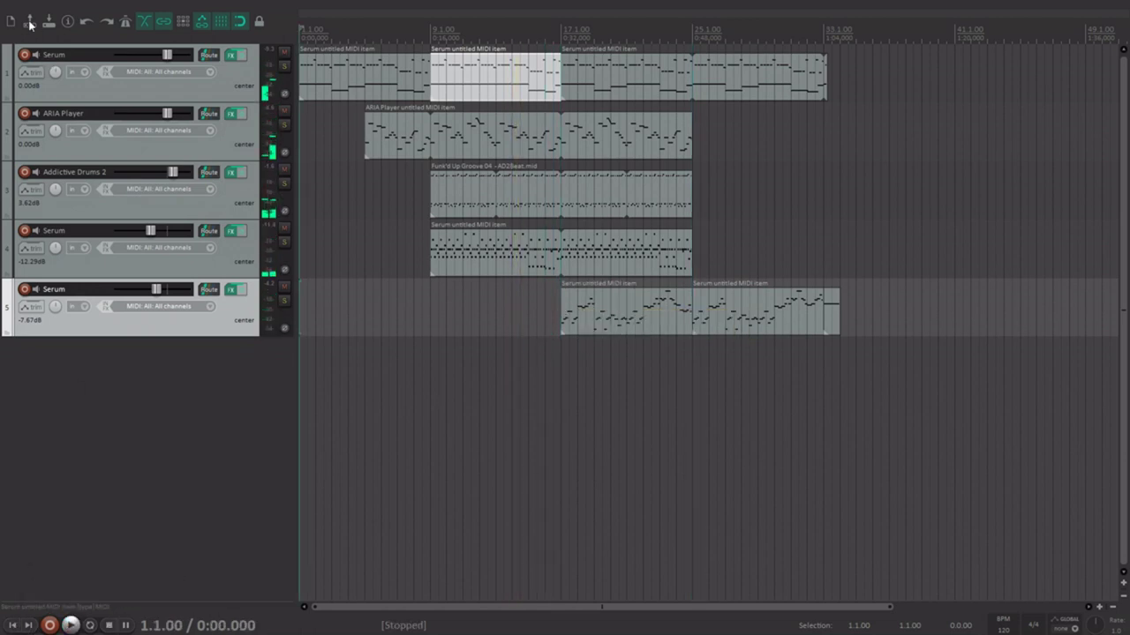
Trim the end of the ARIA Player item to bar 17 and return the playhead to the project start
left_click(651, 152)
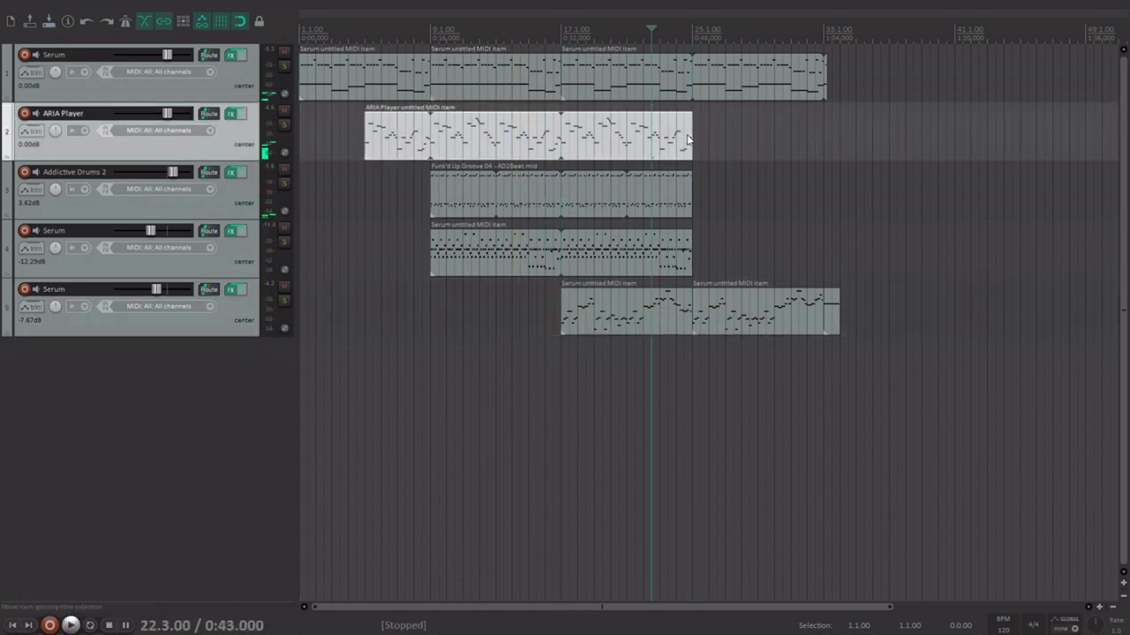
left_click_drag(691, 150, 560, 152)
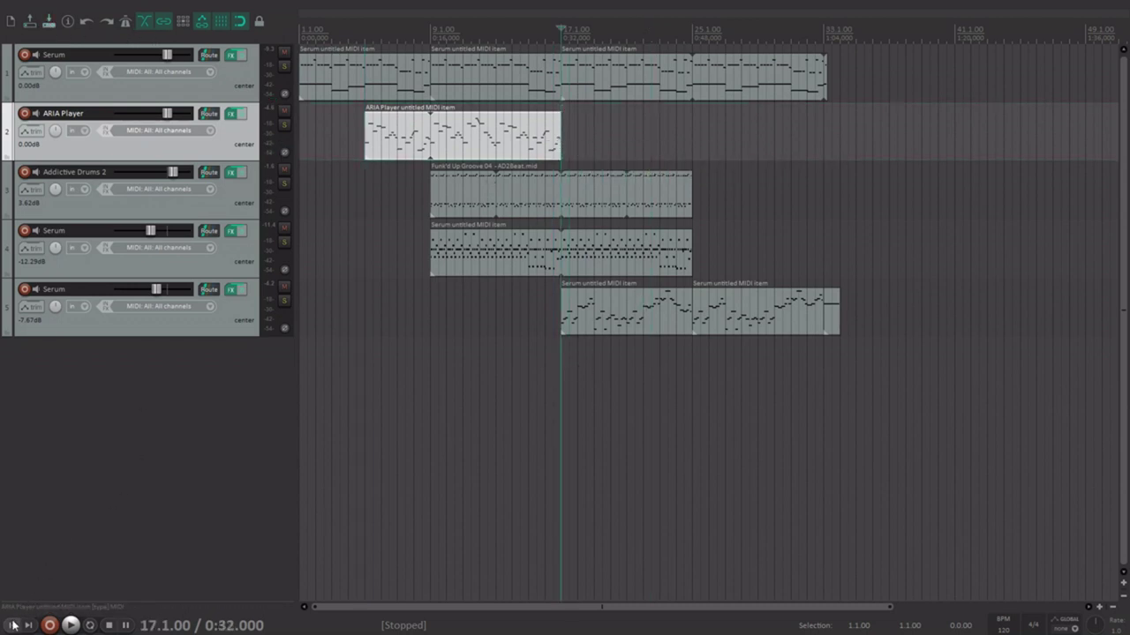
key("Home")
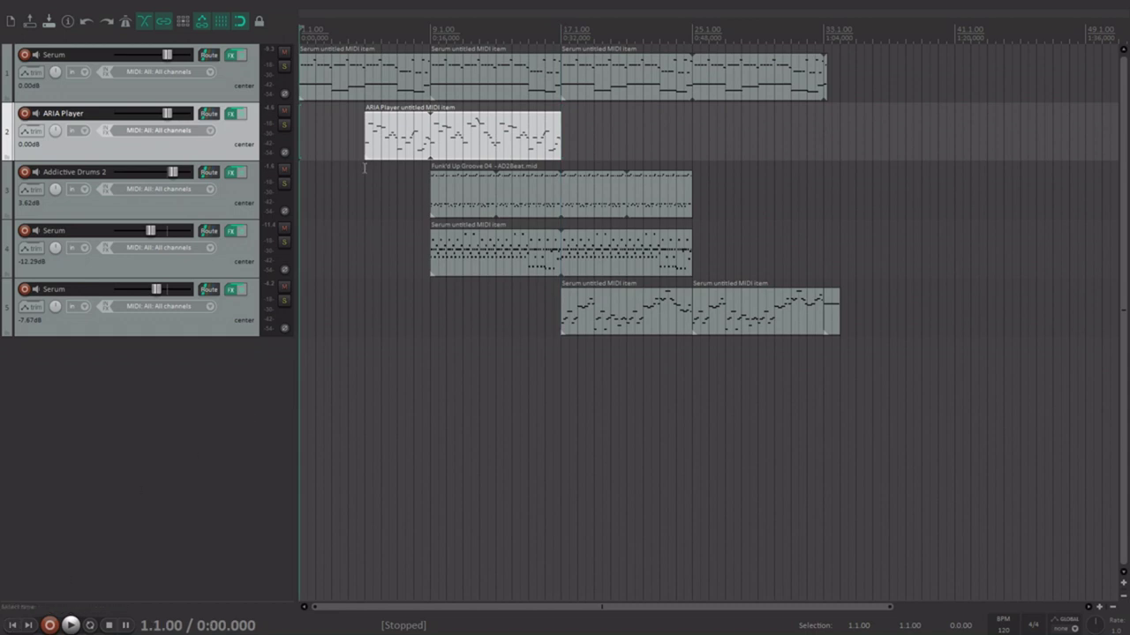
Open the ARIA Player item in the MIDI editor and examine the leaps between the first notes of bar 5
scroll(469, 184, "up", 1)
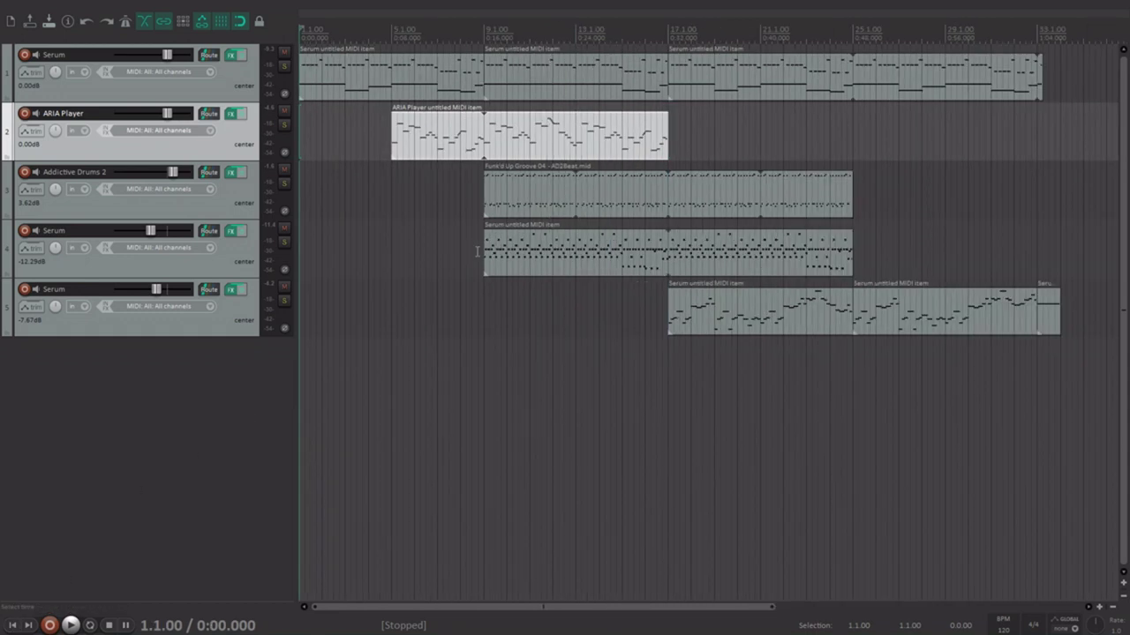
scroll(467, 245, "up", 1)
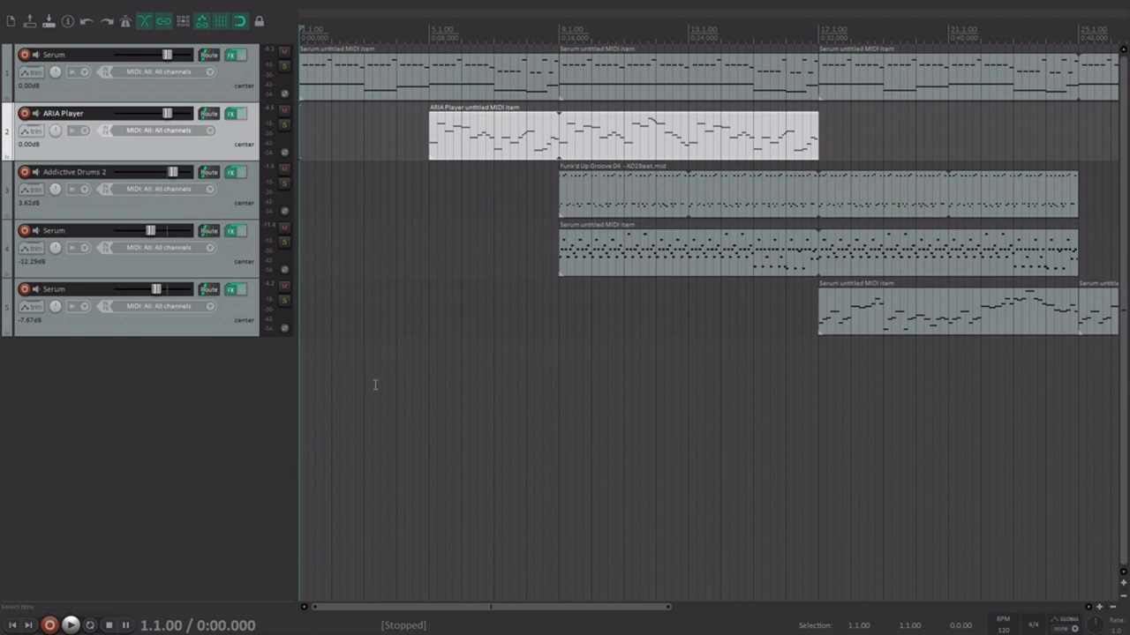
left_click_drag(459, 156, 461, 152)
double_click(460, 157)
scroll(304, 389, "down", 4)
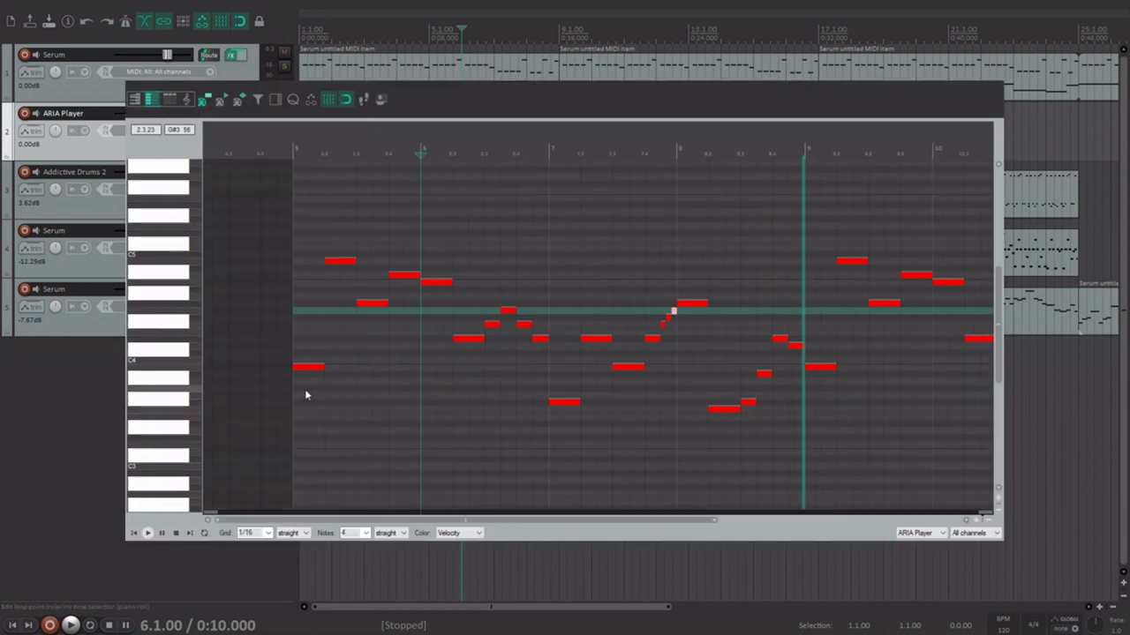
scroll(532, 362, "up", 2)
left_click(521, 366)
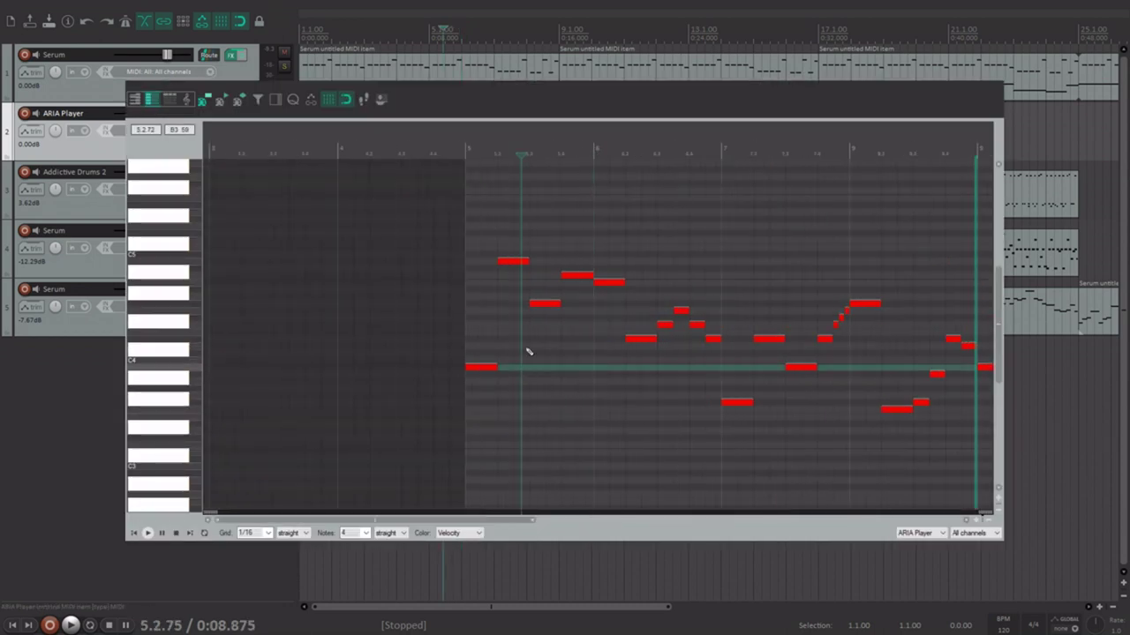
left_click(538, 261)
left_click(527, 304)
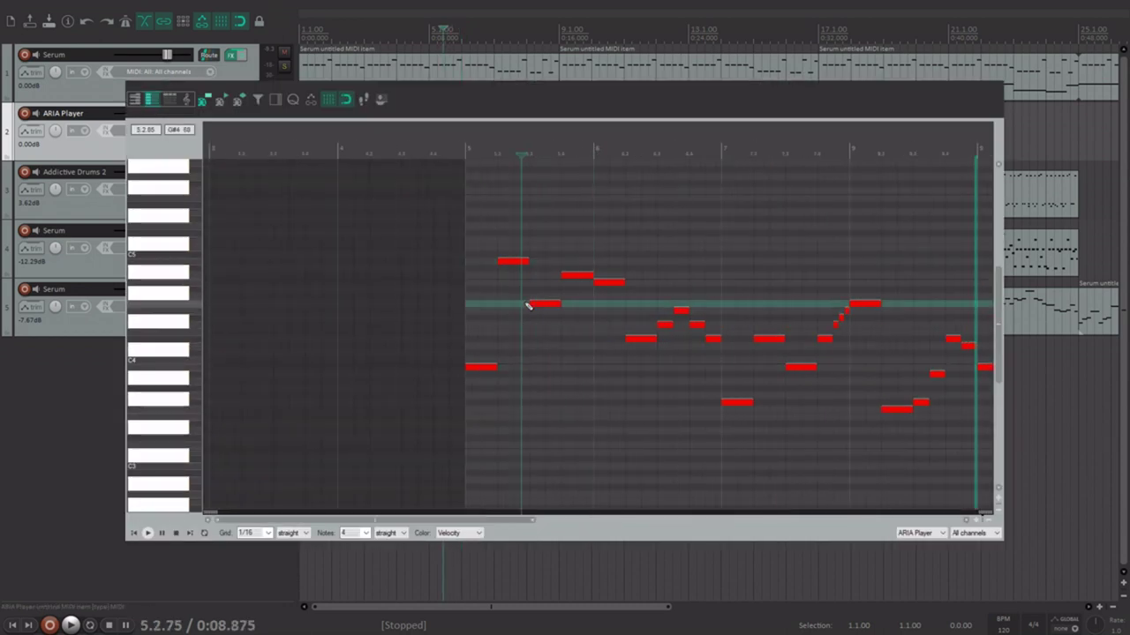
Examine the pitch range and movement between the notes in the second half of bar 5
left_click(554, 279)
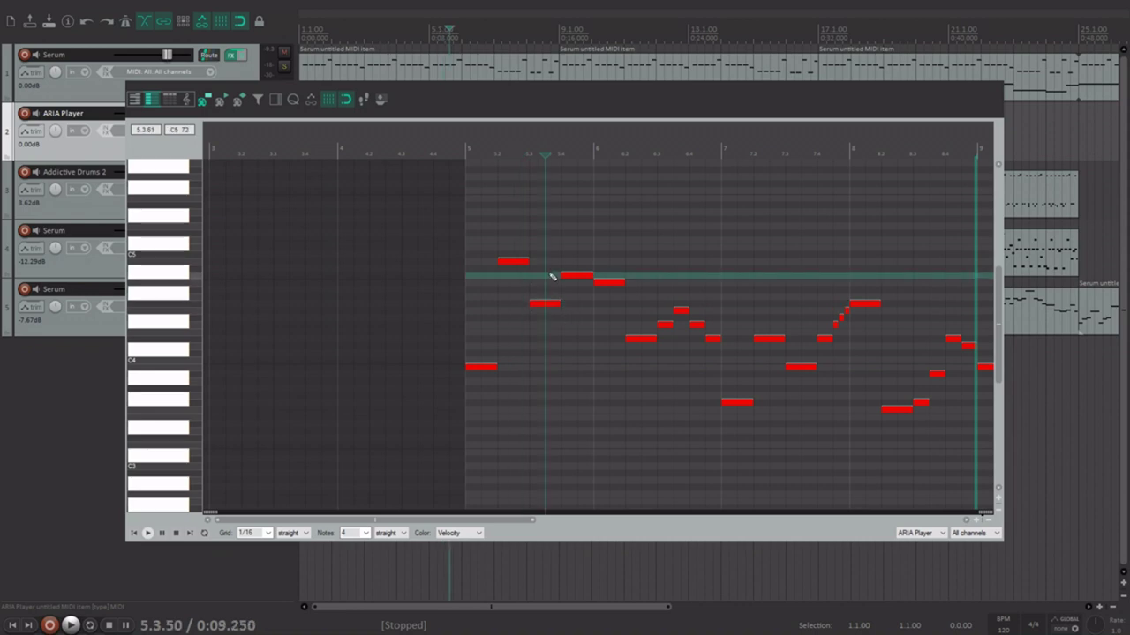
left_click(542, 337)
left_click(565, 274)
left_click(561, 337)
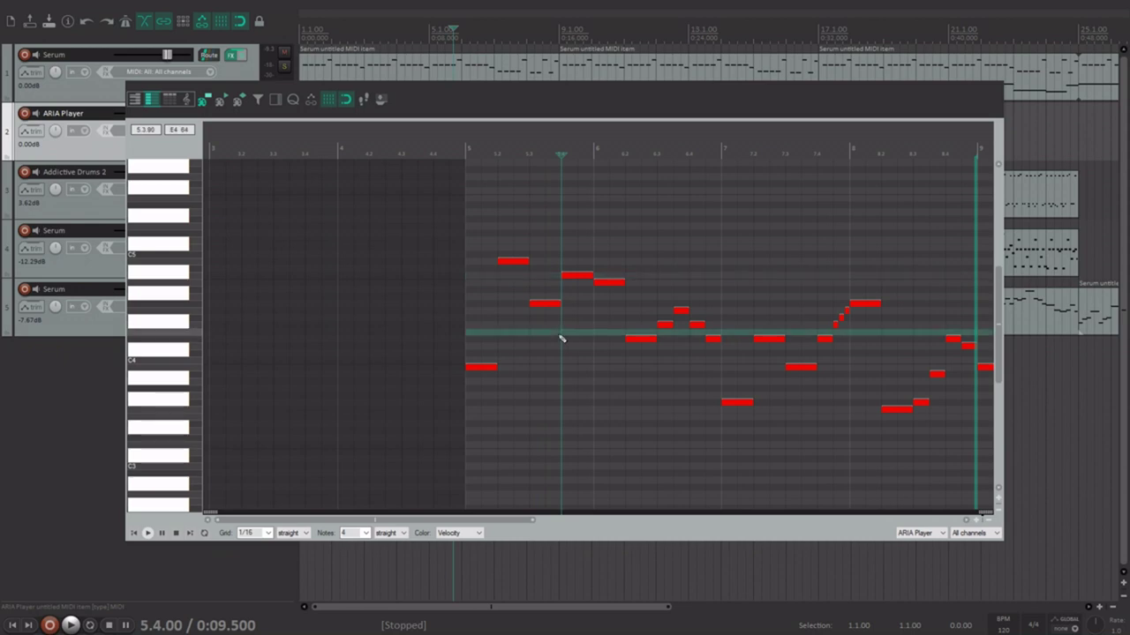
left_click(558, 276)
left_click(560, 338)
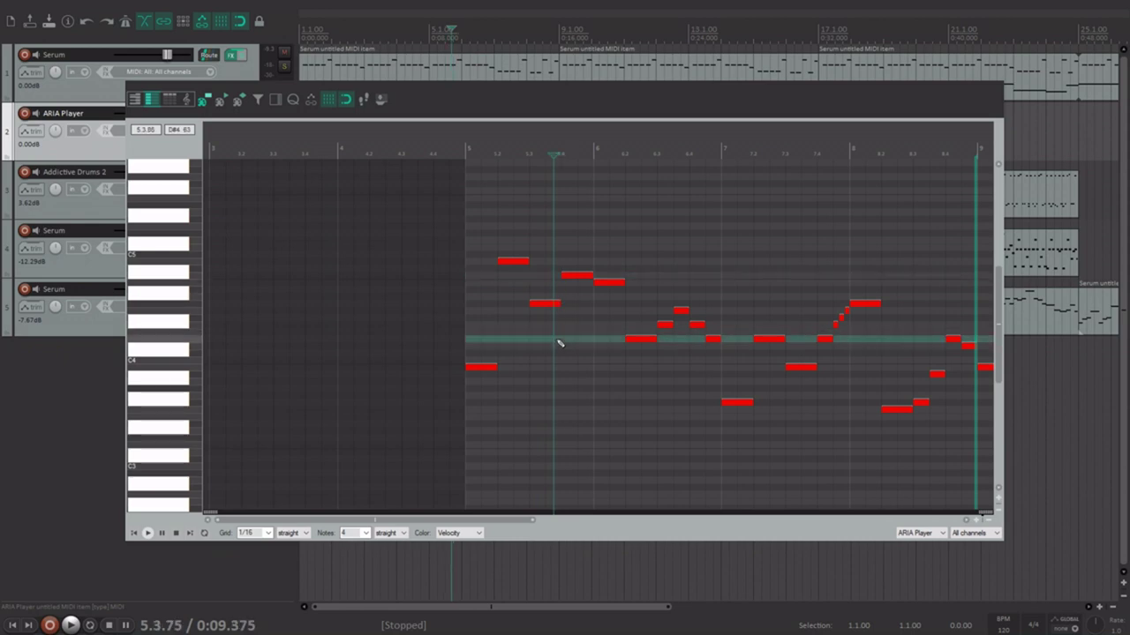
left_click(521, 368)
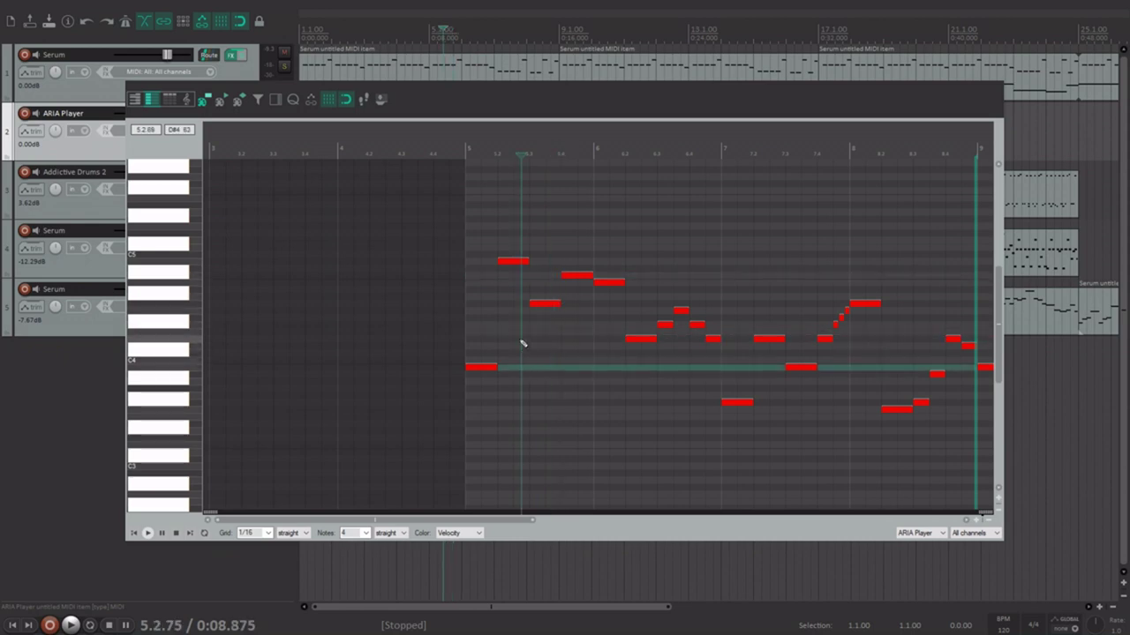
left_click(522, 340)
left_click(557, 276)
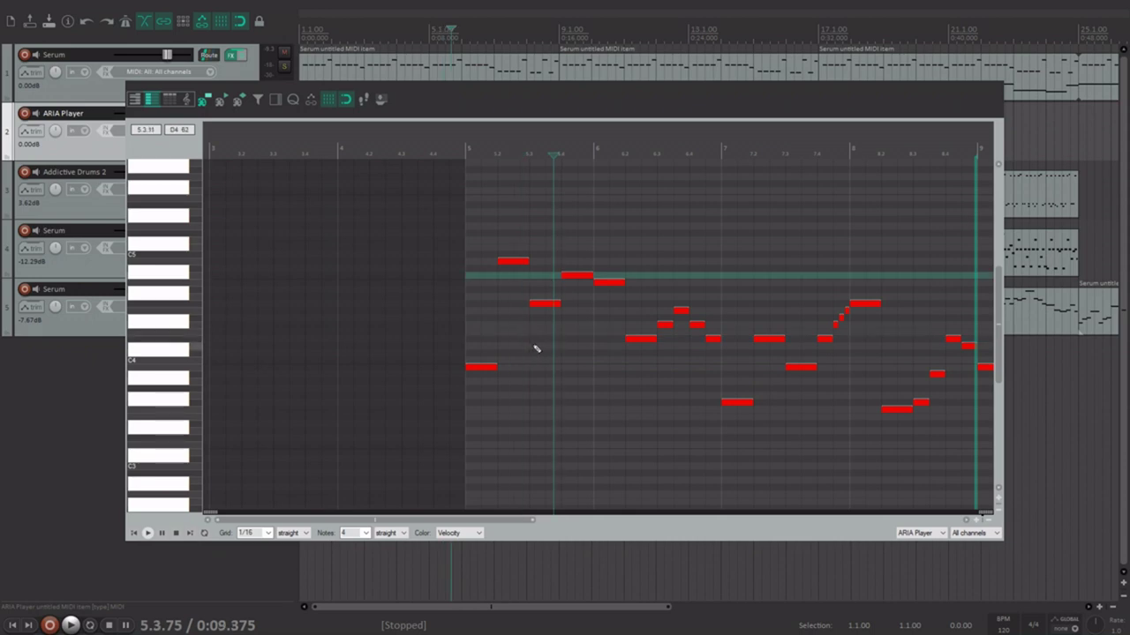
left_click(574, 278)
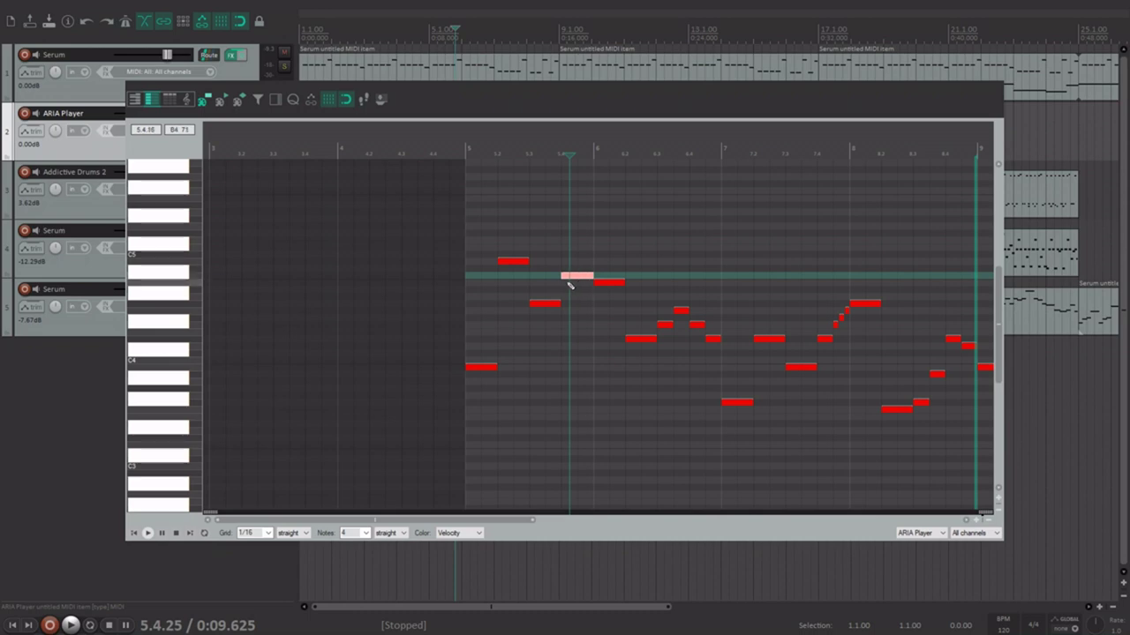
Examine the drop from the first note of bar 6 to the note on its second beat
left_click(610, 283)
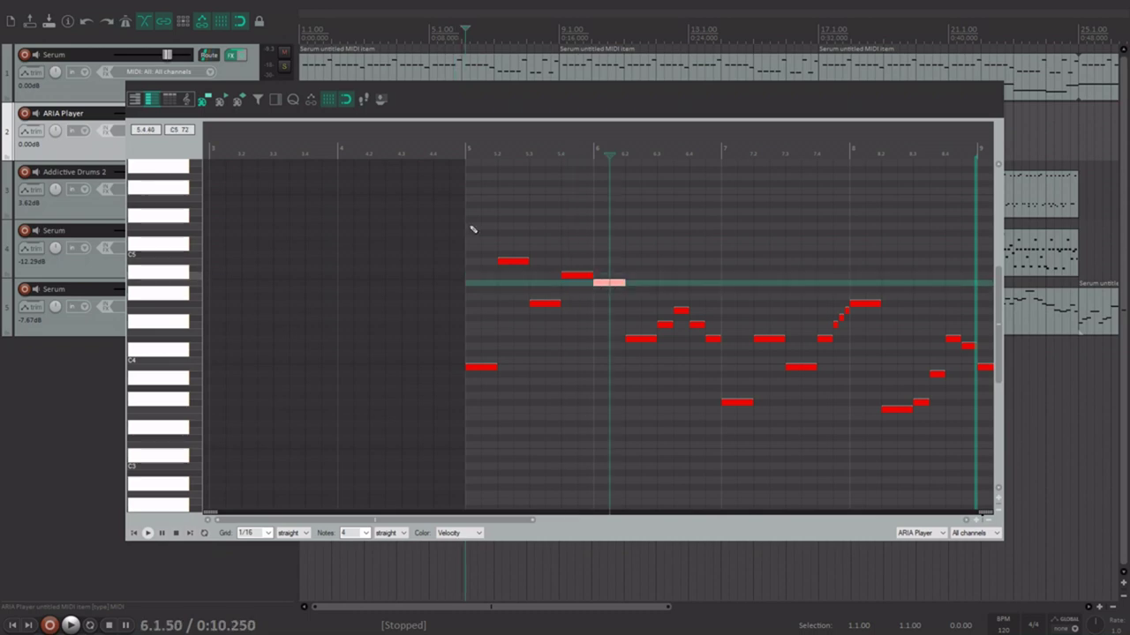
left_click(621, 339)
left_click(636, 283)
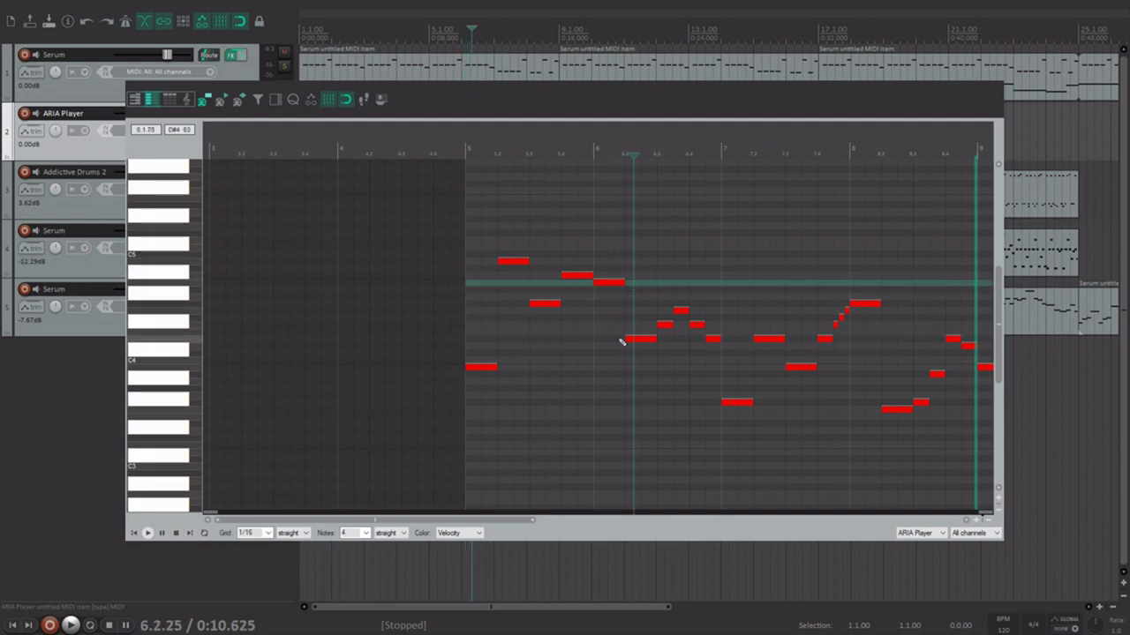
left_click(620, 341)
left_click(634, 283)
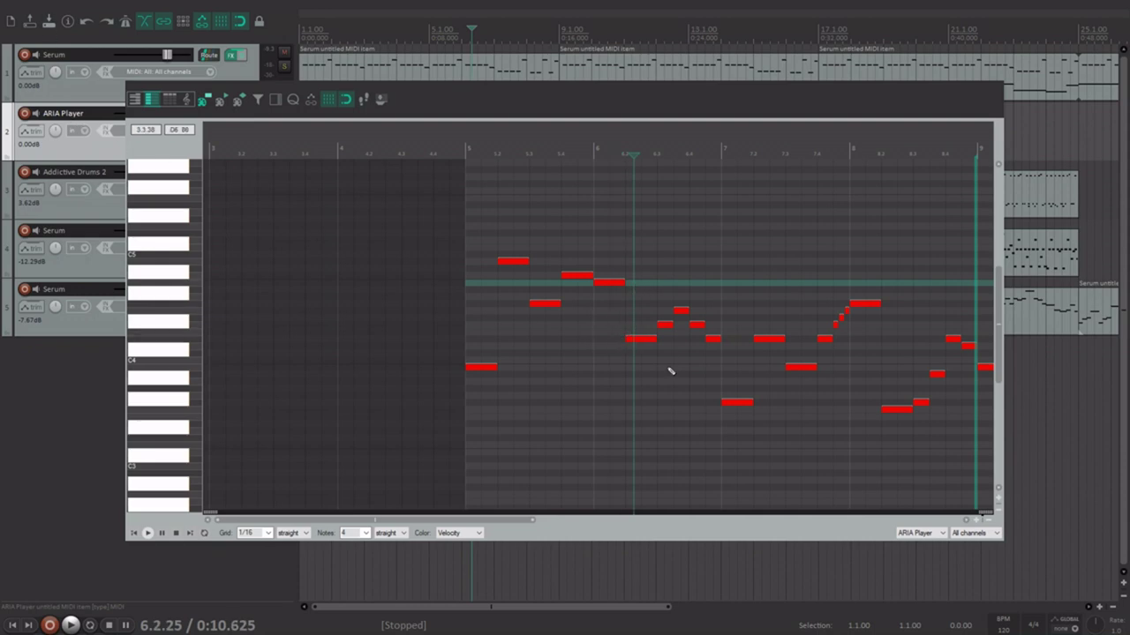
left_click(619, 339)
left_click(634, 283)
left_click(611, 339)
left_click(636, 285)
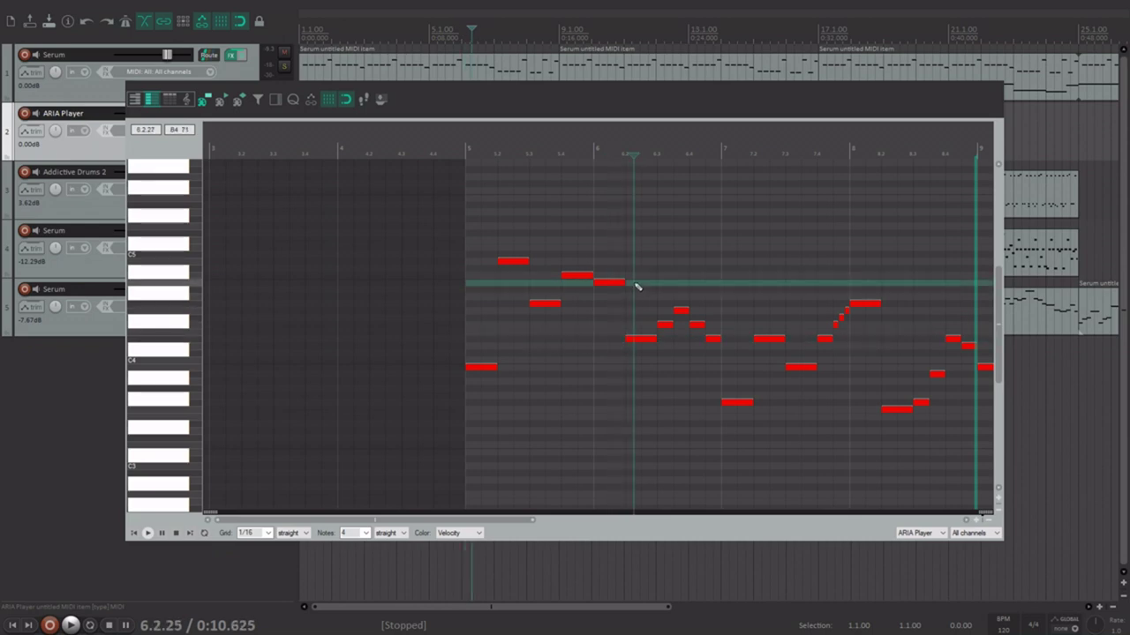
left_click(627, 288)
Examine the pitch range around the second beat of bar 5 once more and close the MIDI editor
left_click(528, 369)
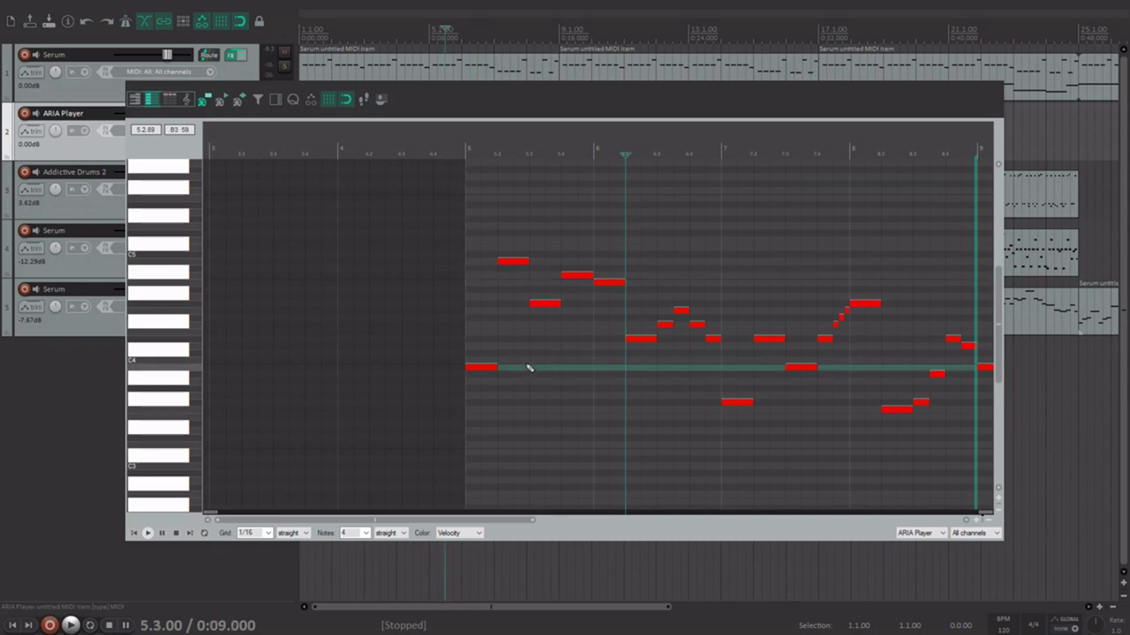
left_click(520, 284)
left_click(511, 369)
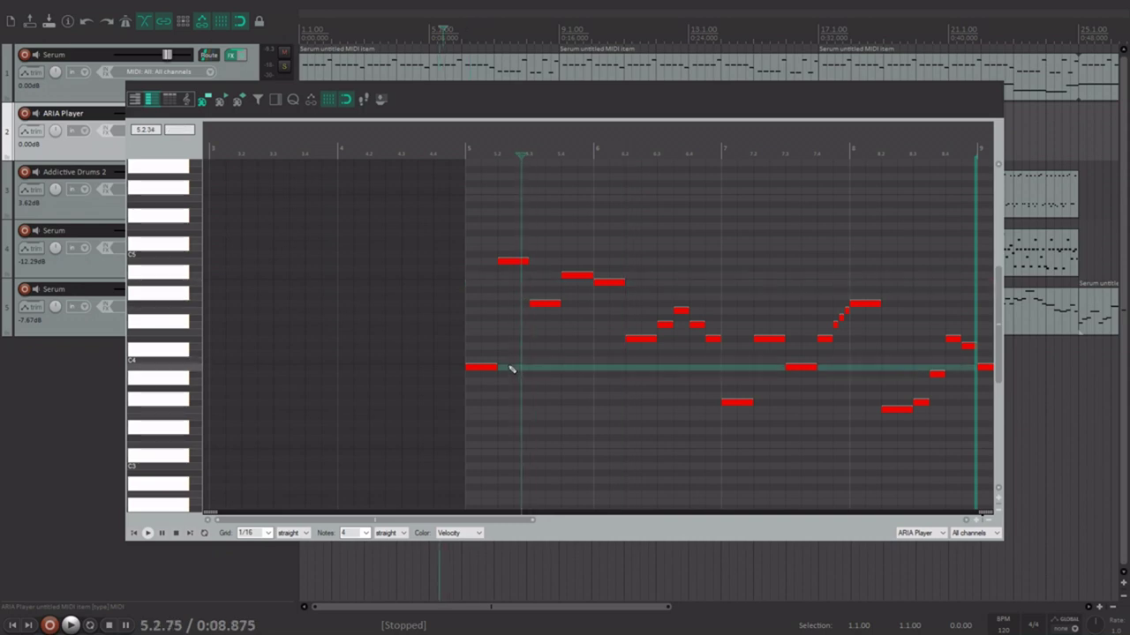
left_click(509, 282)
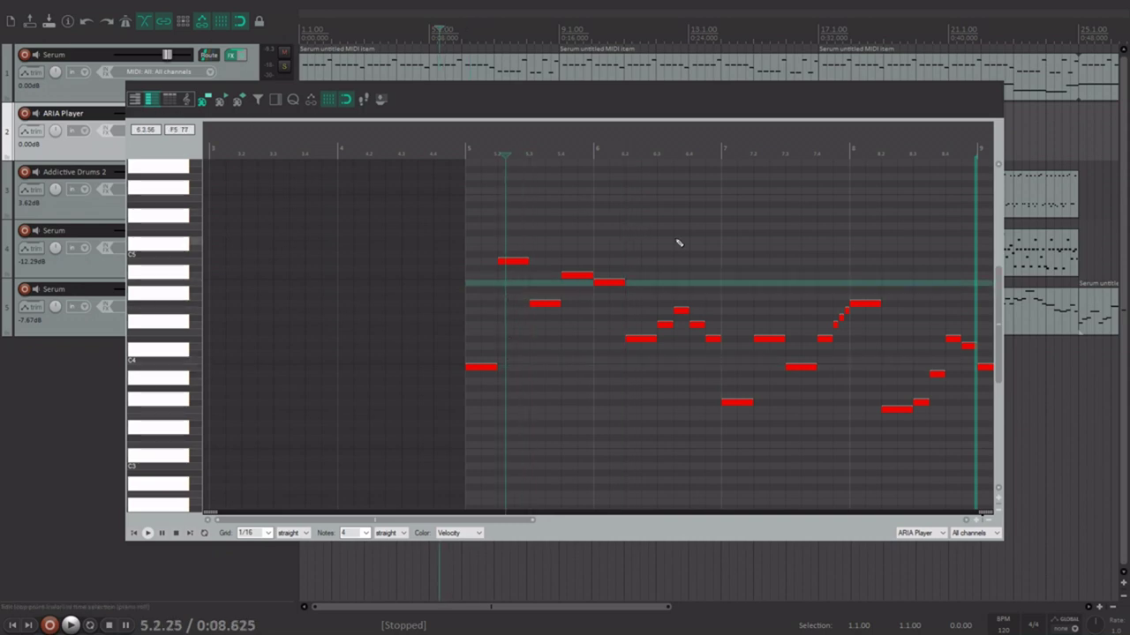
scroll(684, 245, "down", 2)
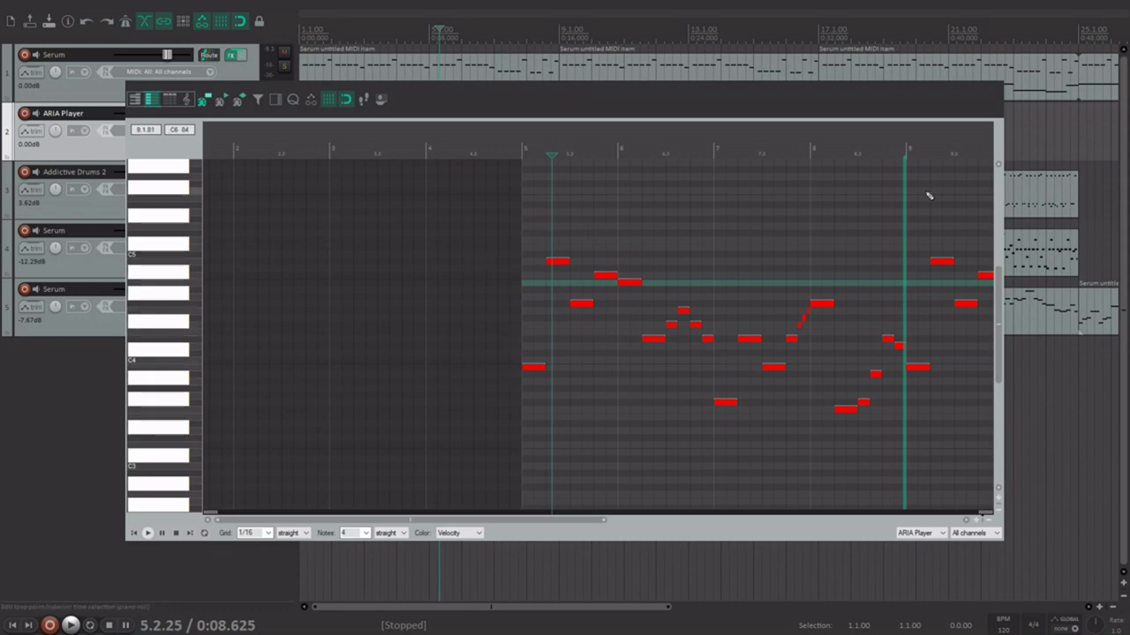
key("Escape")
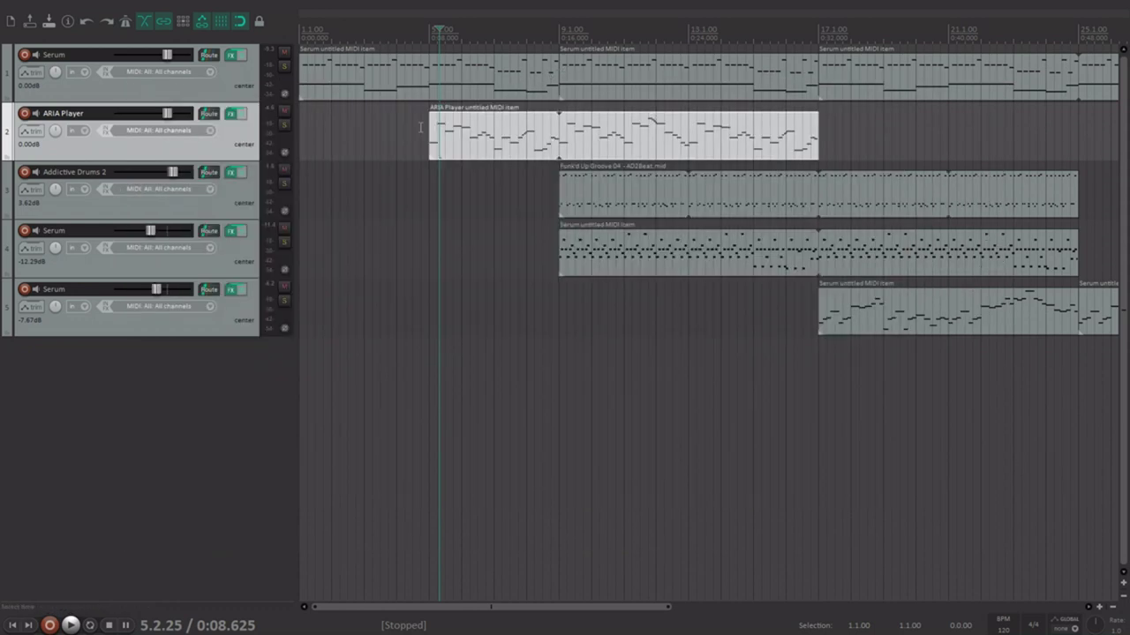
Return the edit cursor from bar 5 to the start of the project
scroll(461, 168, "down", 3)
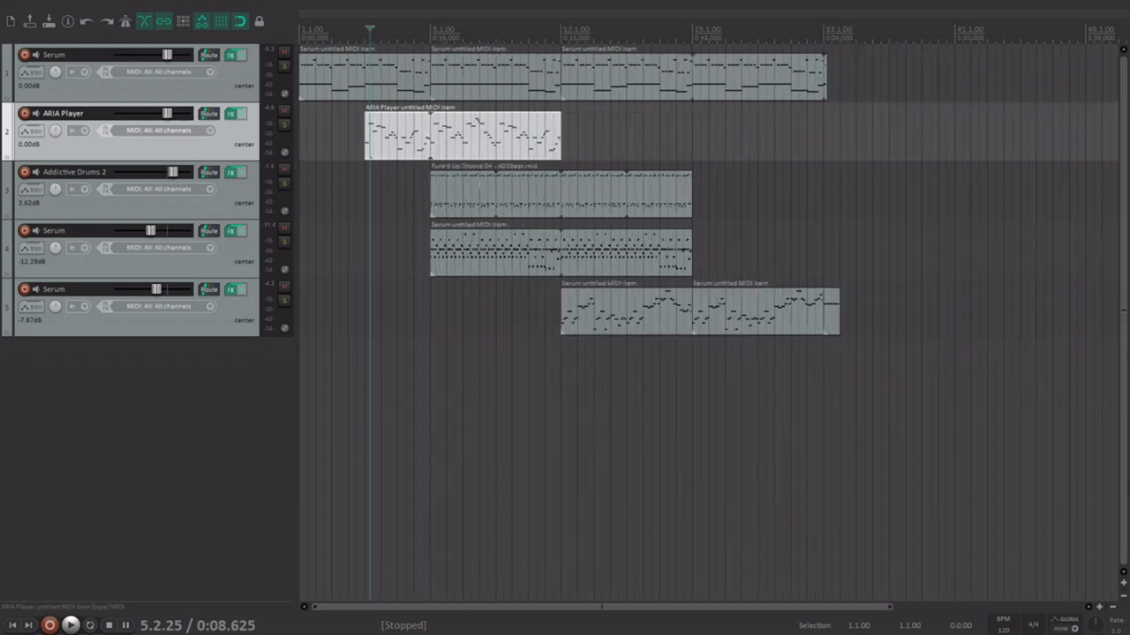
scroll(478, 182, "up", 1)
scroll(478, 183, "down", 1)
left_click(13, 624)
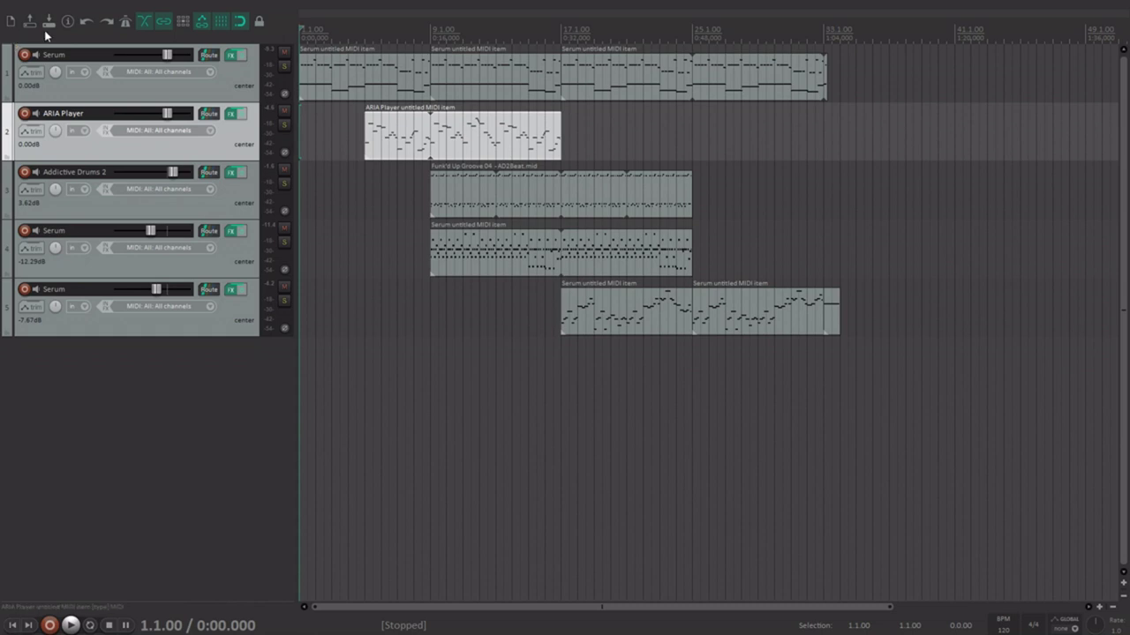
Trim the end of the last MIDI item on the first Serum track back to bar 33
scroll(501, 91, "up", 1)
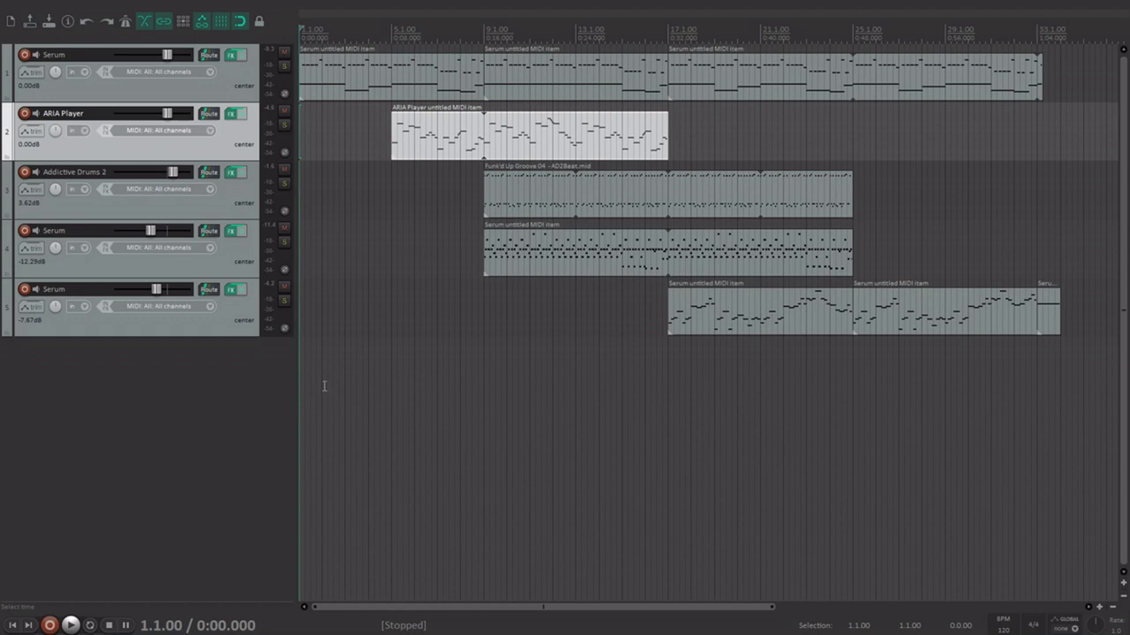
scroll(326, 385, "down", 2)
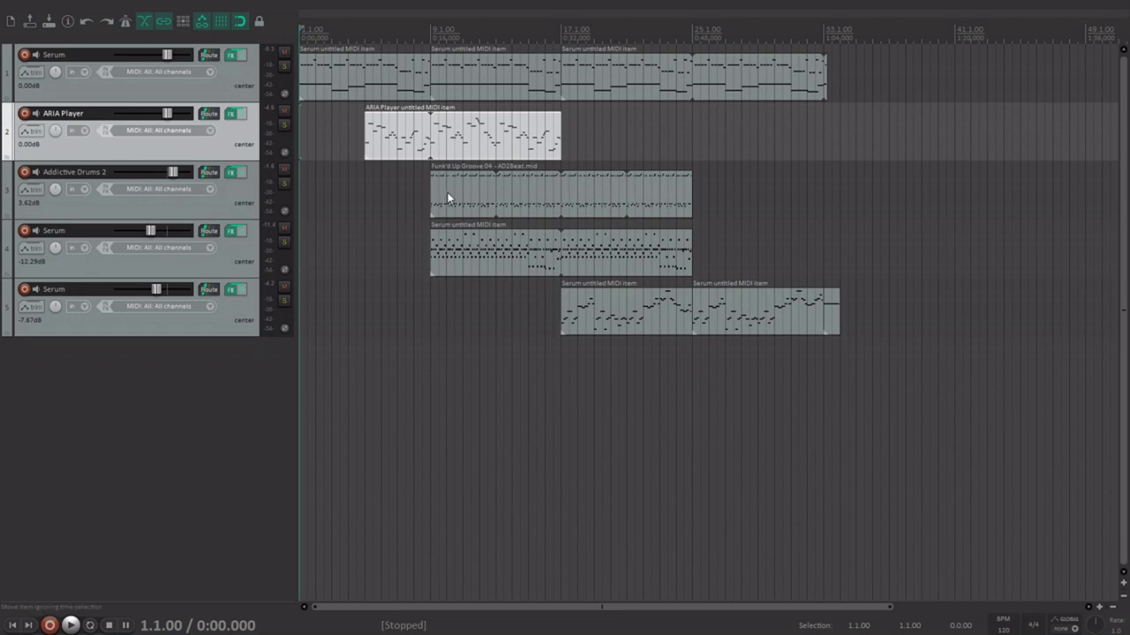
scroll(448, 198, "up", 2)
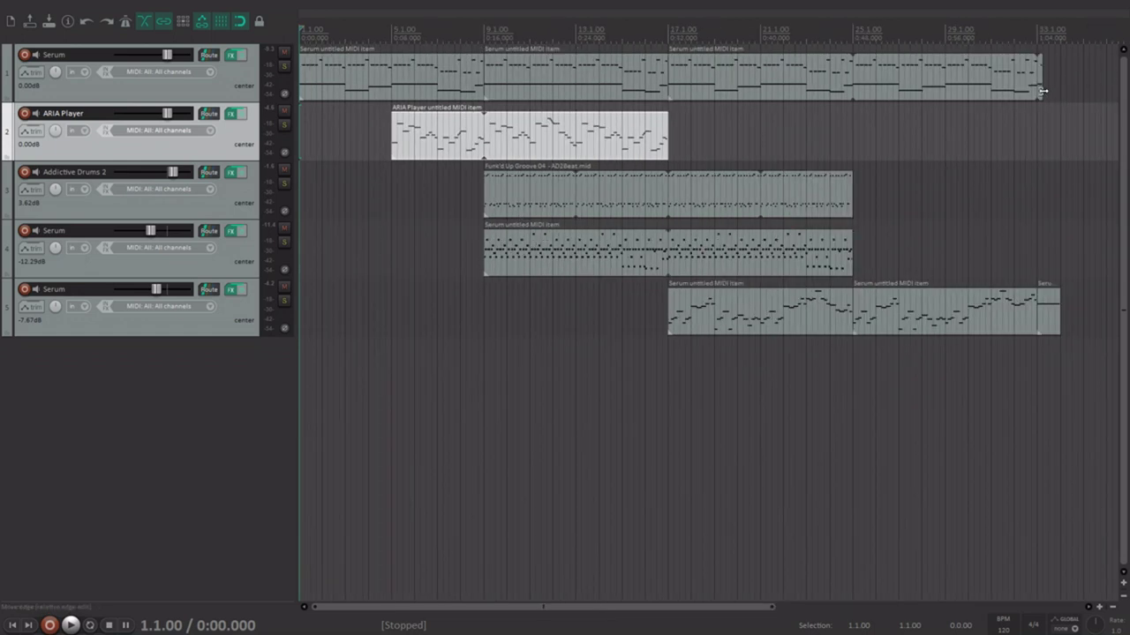
left_click_drag(1042, 91, 1040, 91)
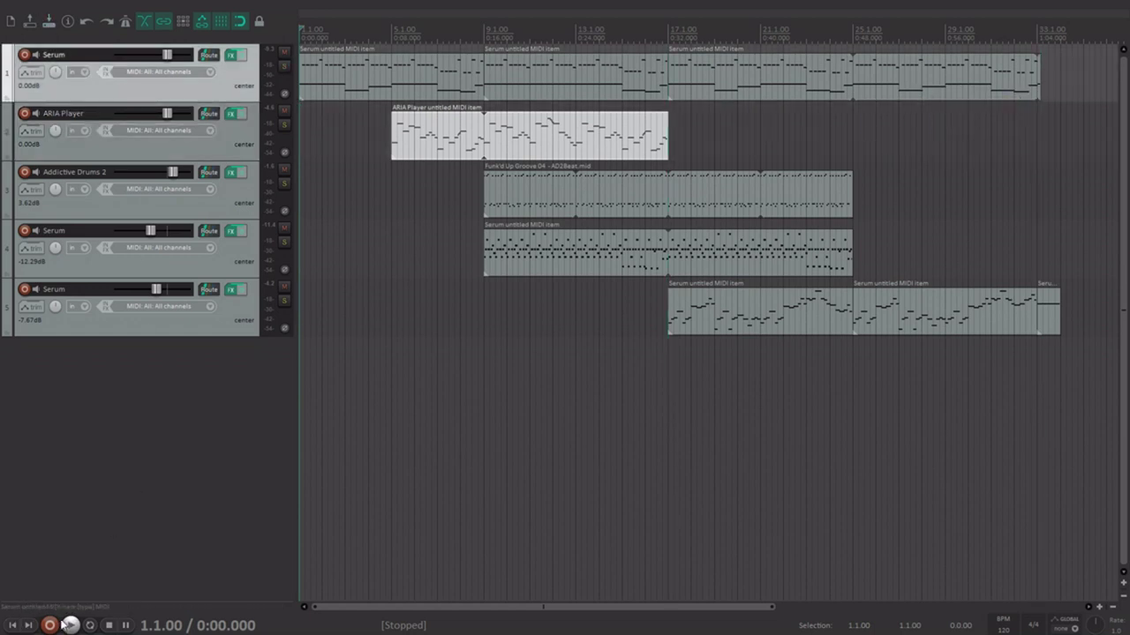
Play the whole arrangement from the beginning
scroll(353, 518, "down", 2)
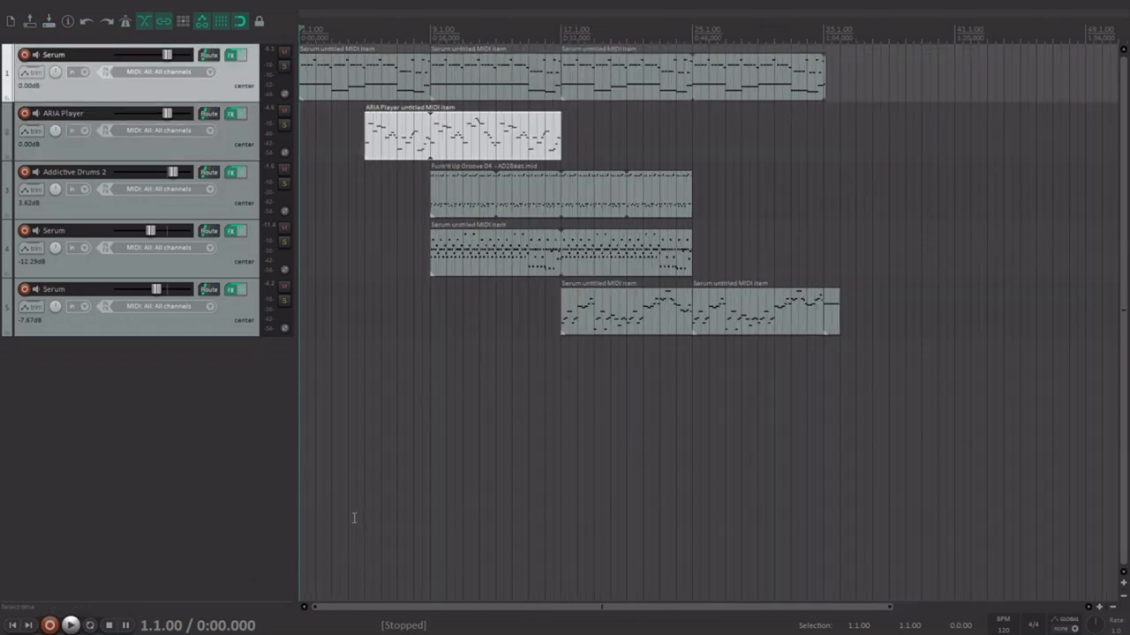
left_click(71, 625)
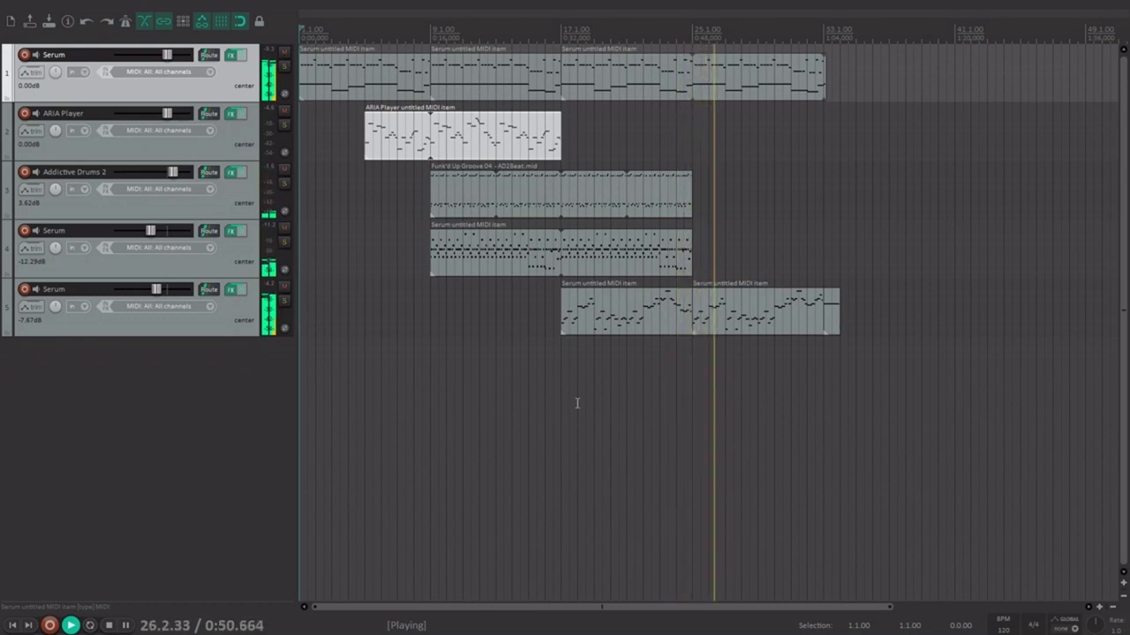
Show the first Serum track's volume envelope, shape a dip from bar 25 to about bar 31 that rises back by bar 33, and stop playback
key("v")
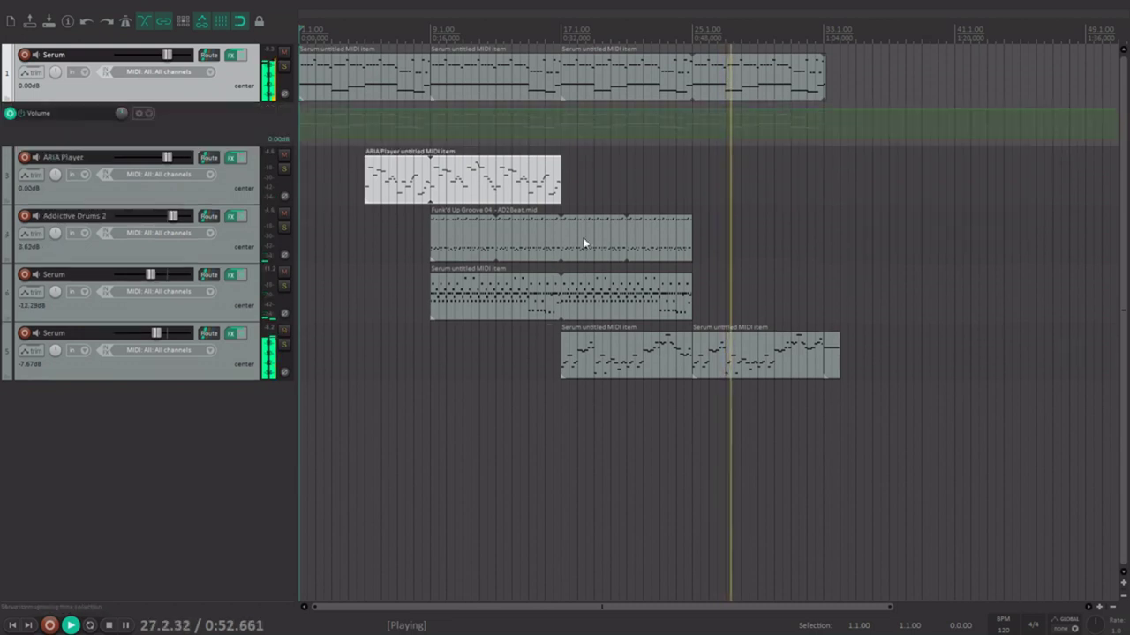
left_click(694, 110, "shift")
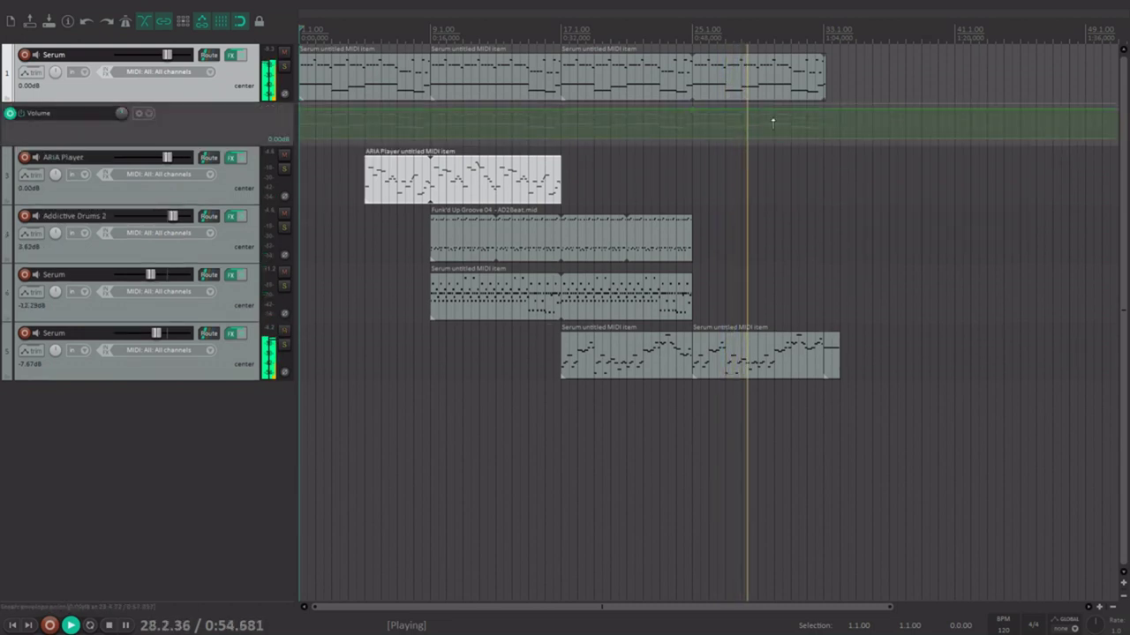
left_click(825, 125, "shift")
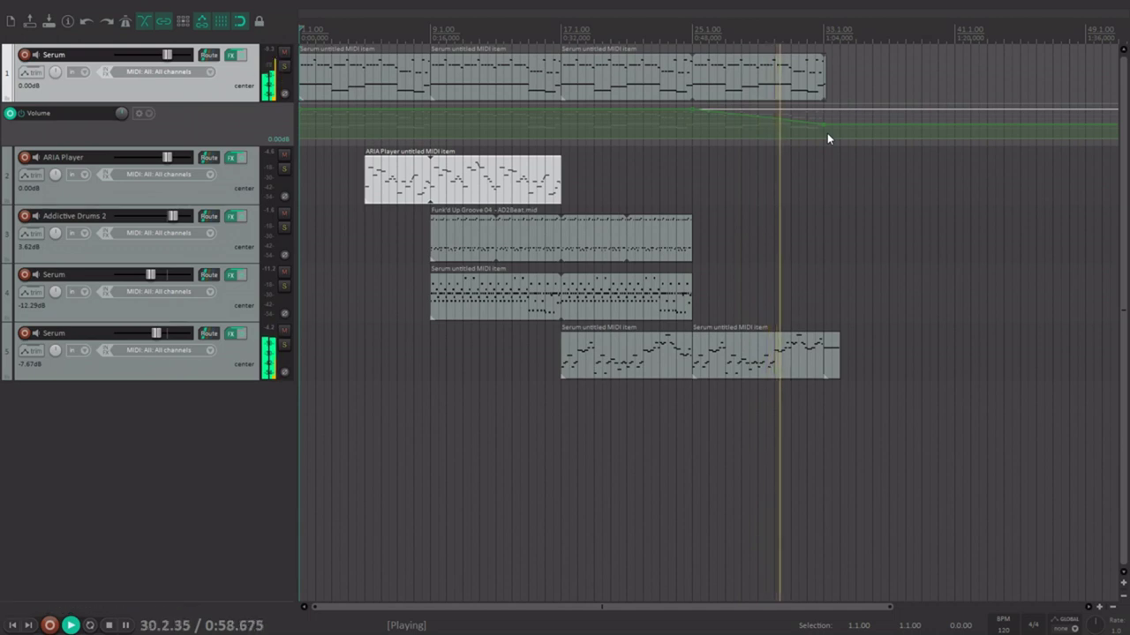
left_click_drag(793, 128, 822, 57)
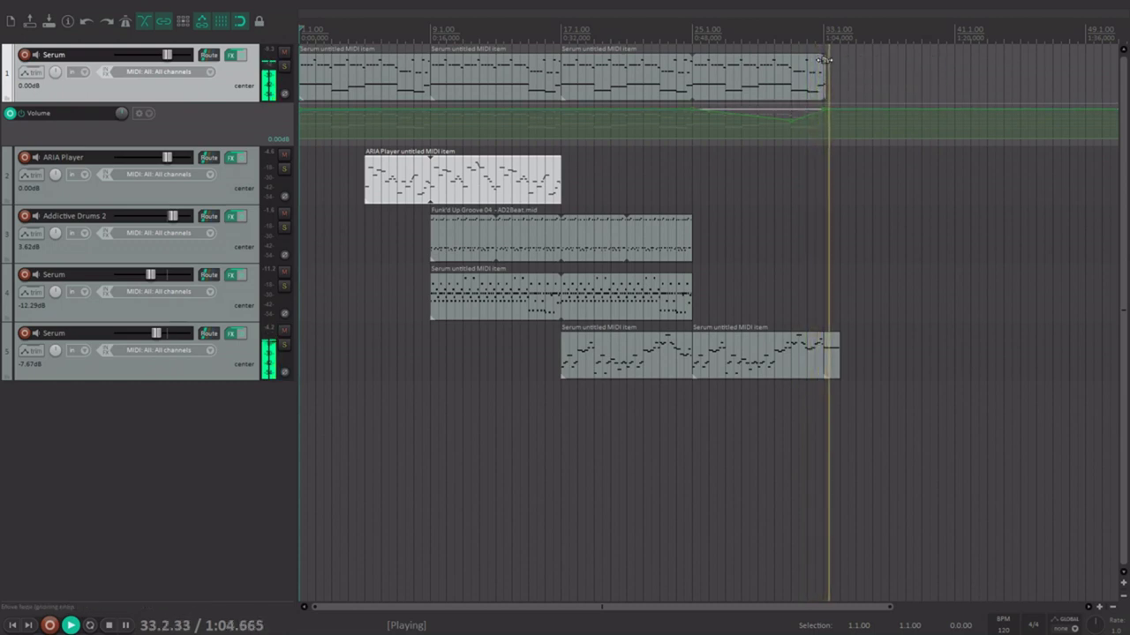
key("space")
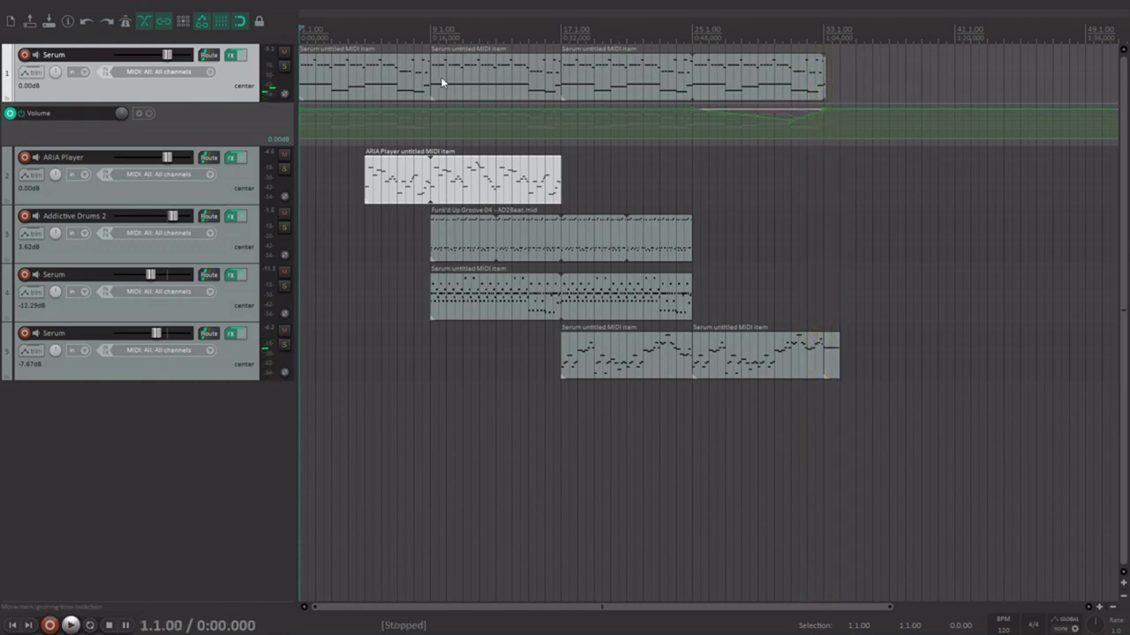